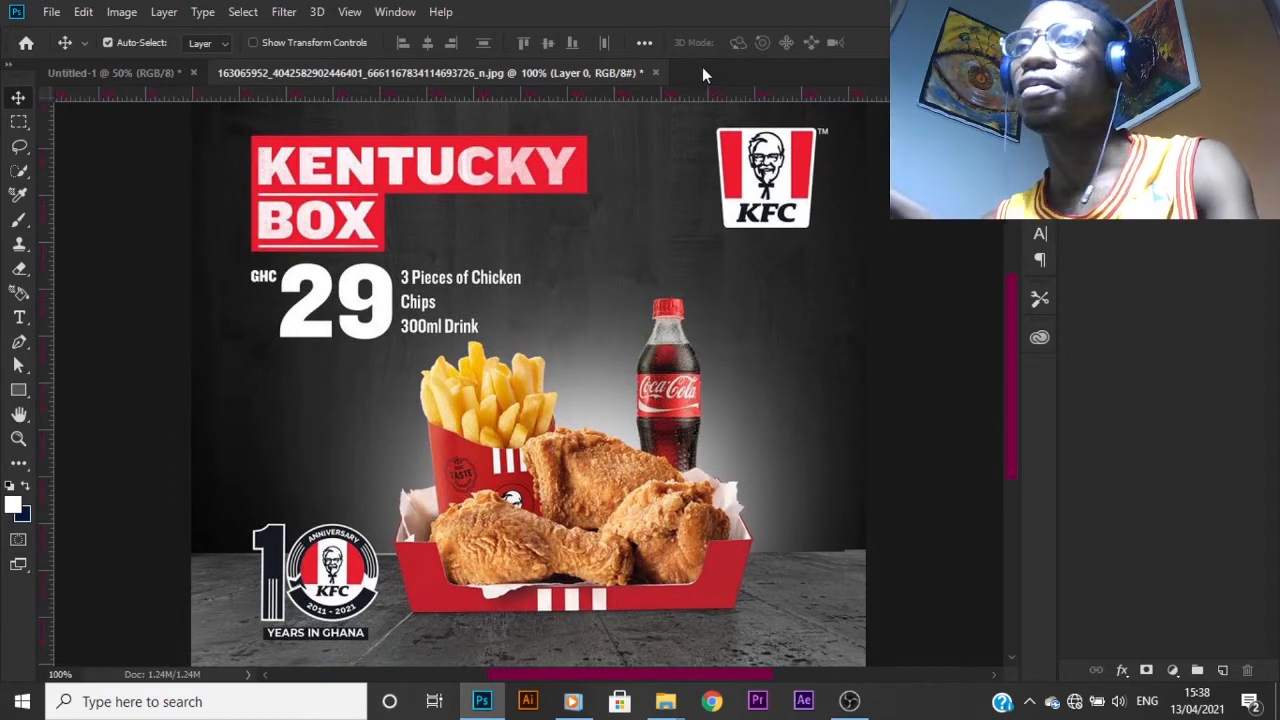
- Close the Kentucky Box reference image without saving and open vector-wood-table-top_43029-734.jpg from the kfc folder in Photoshop
left_click(655, 72)
left_click(650, 285)
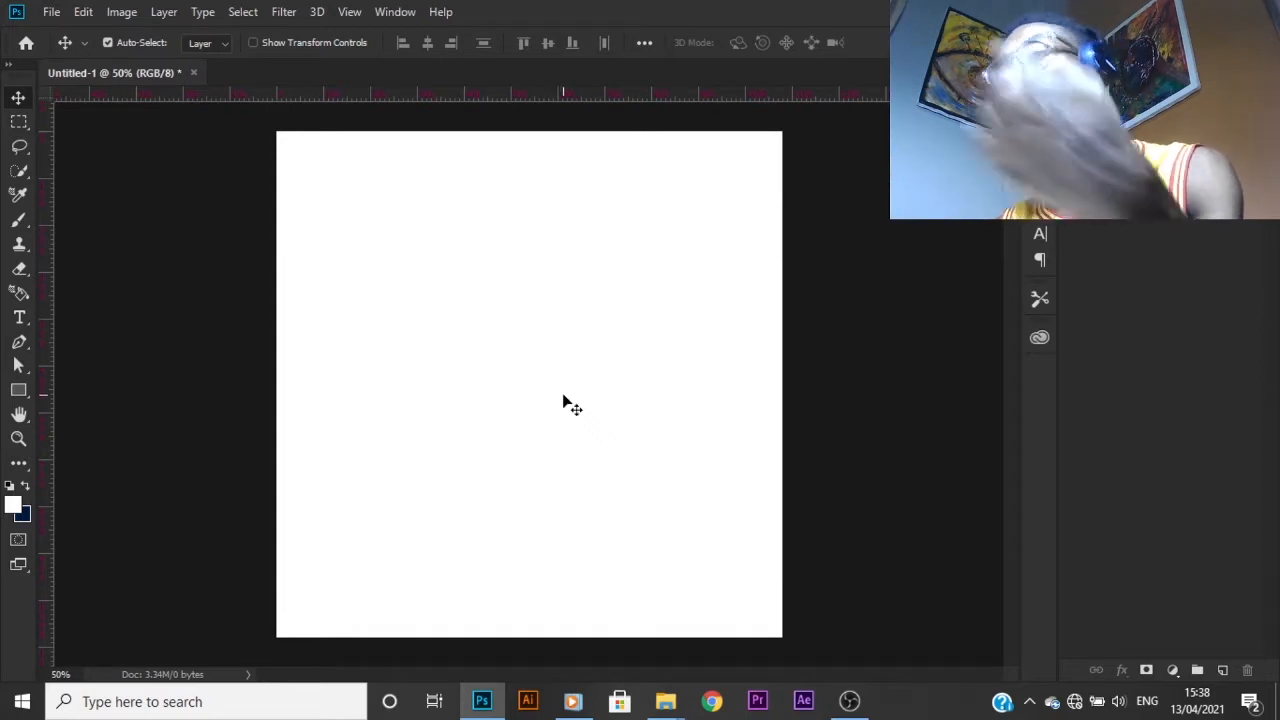
mouse_move(665, 701)
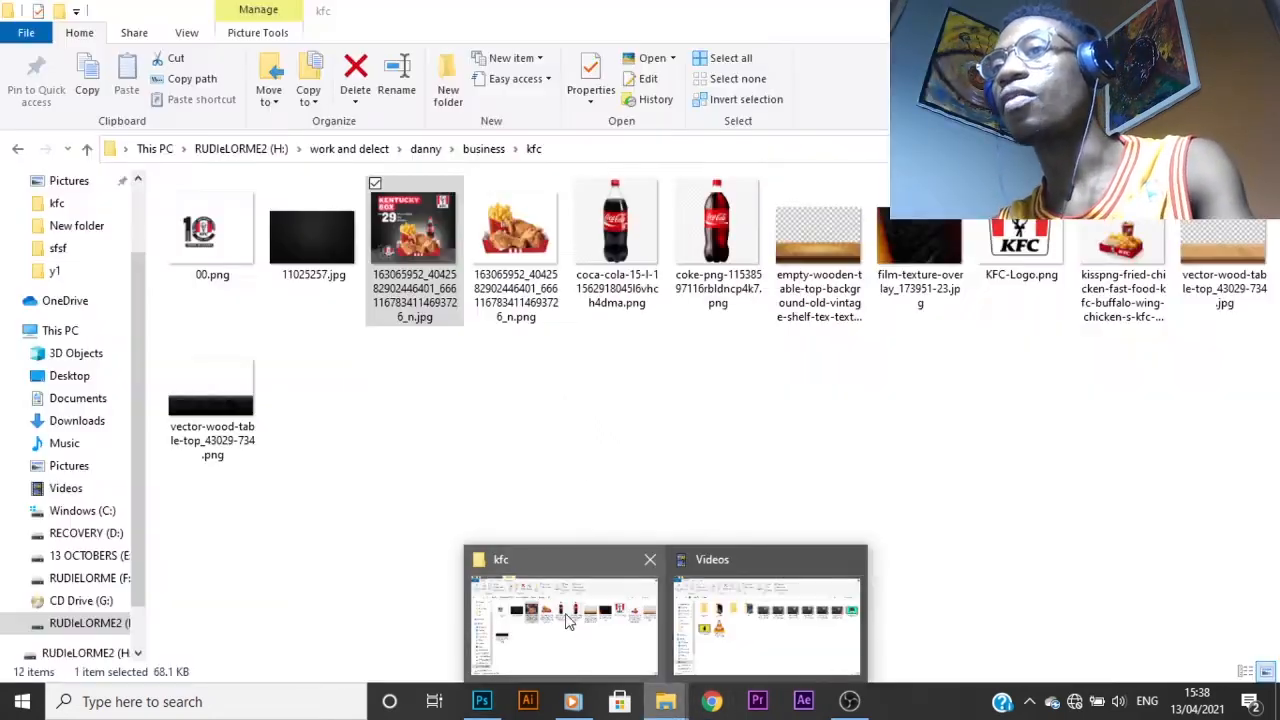
left_click(565, 613)
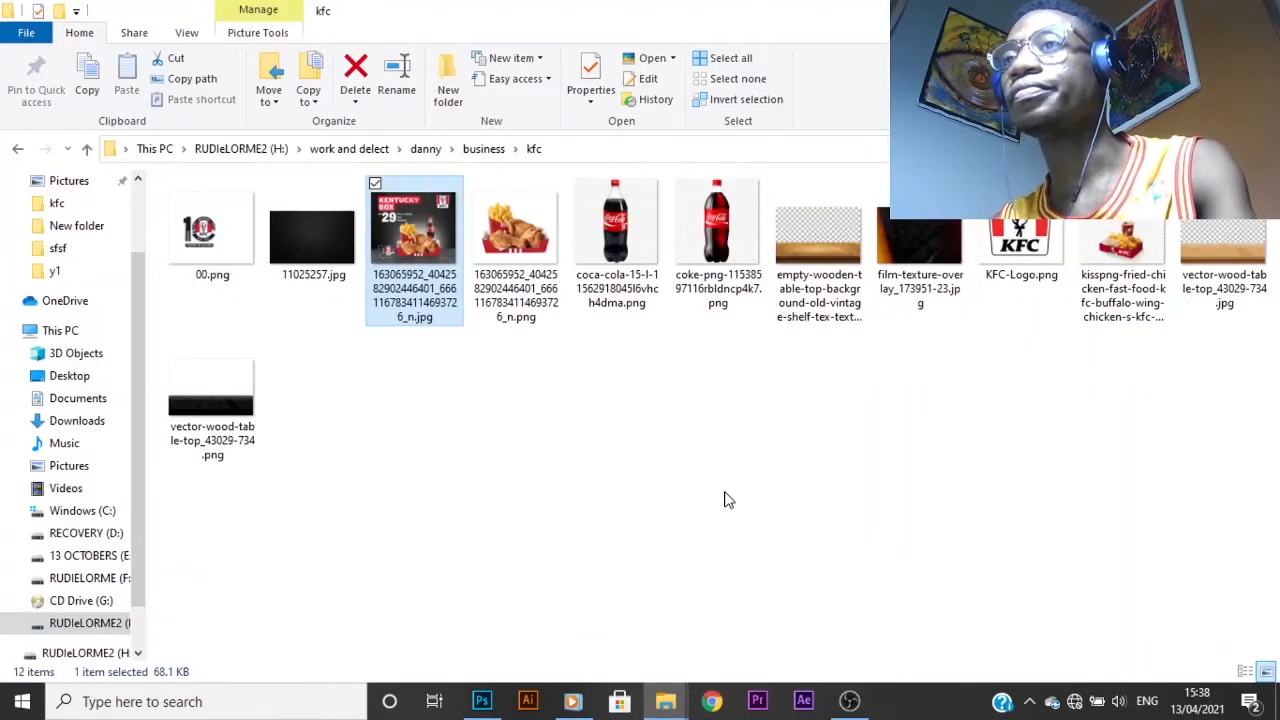
left_click(1222, 262)
right_click(1222, 237)
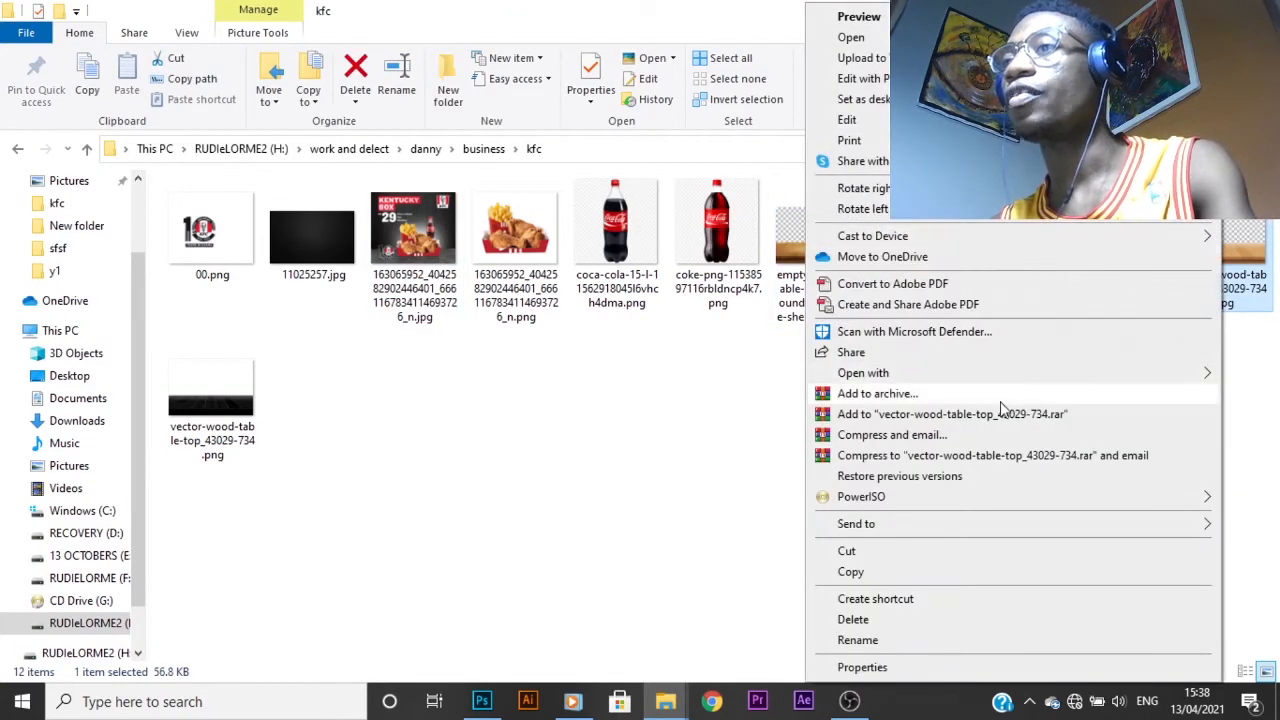
mouse_move(990, 378)
left_click(700, 396)
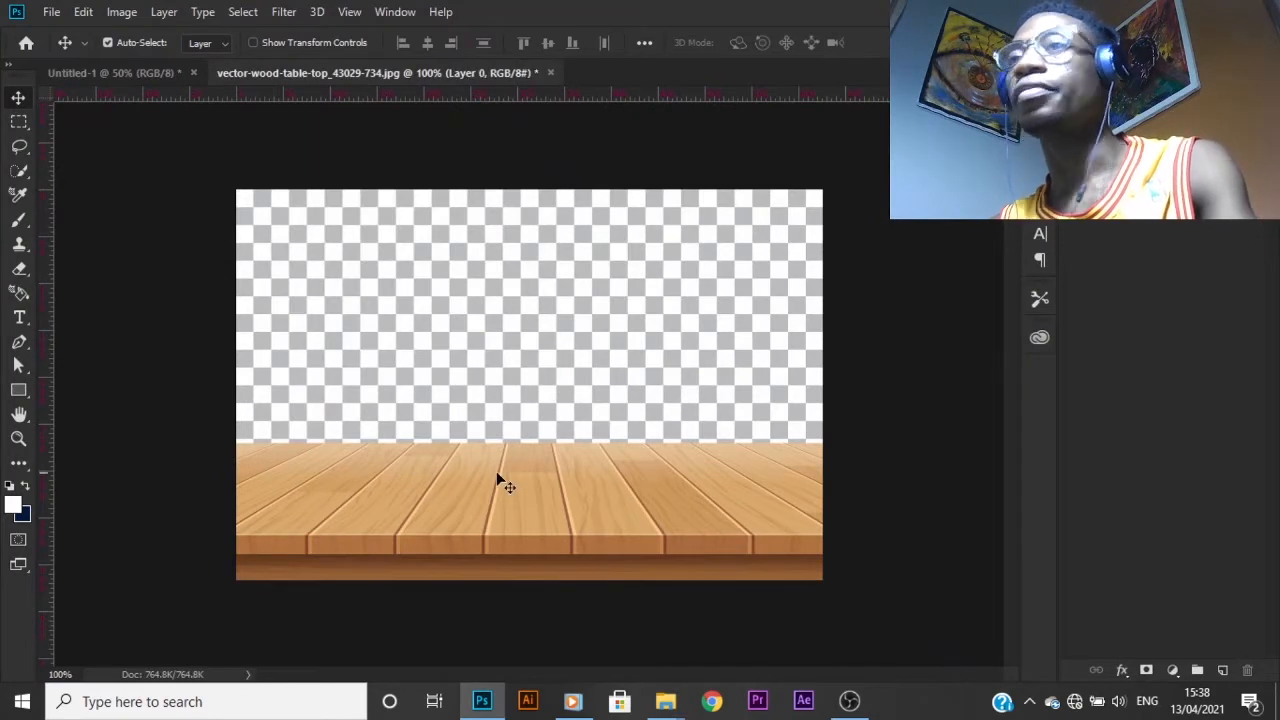
- Select the wooden table top with a rectangular marquee, copy it to a new layer and bring that layer into Untitled-1
left_click(18, 123)
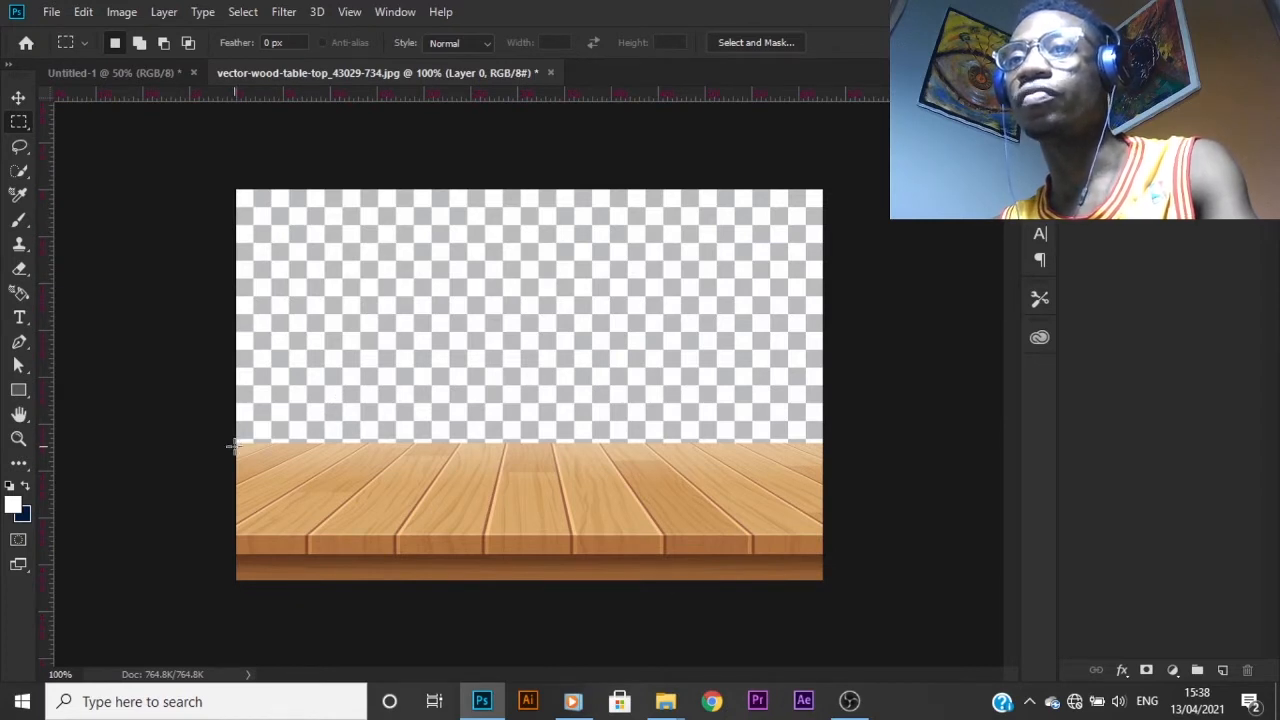
left_click_drag(563, 537, 850, 583)
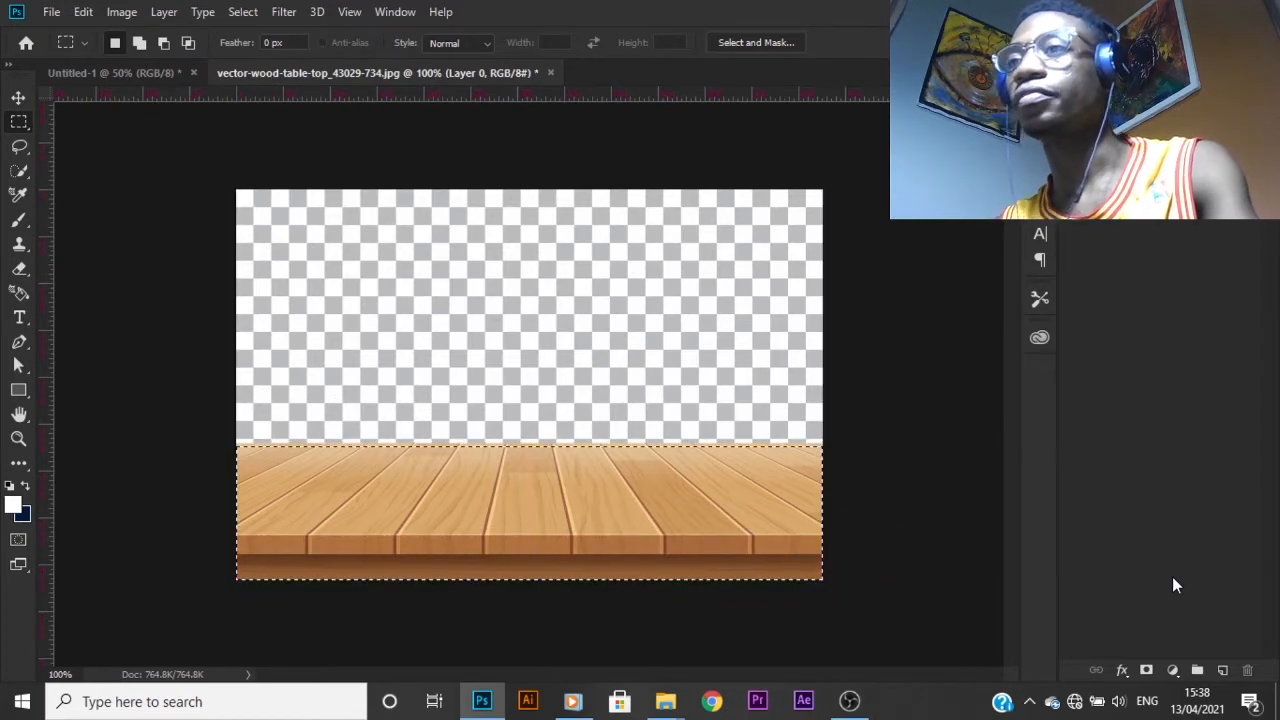
key("ctrl+j")
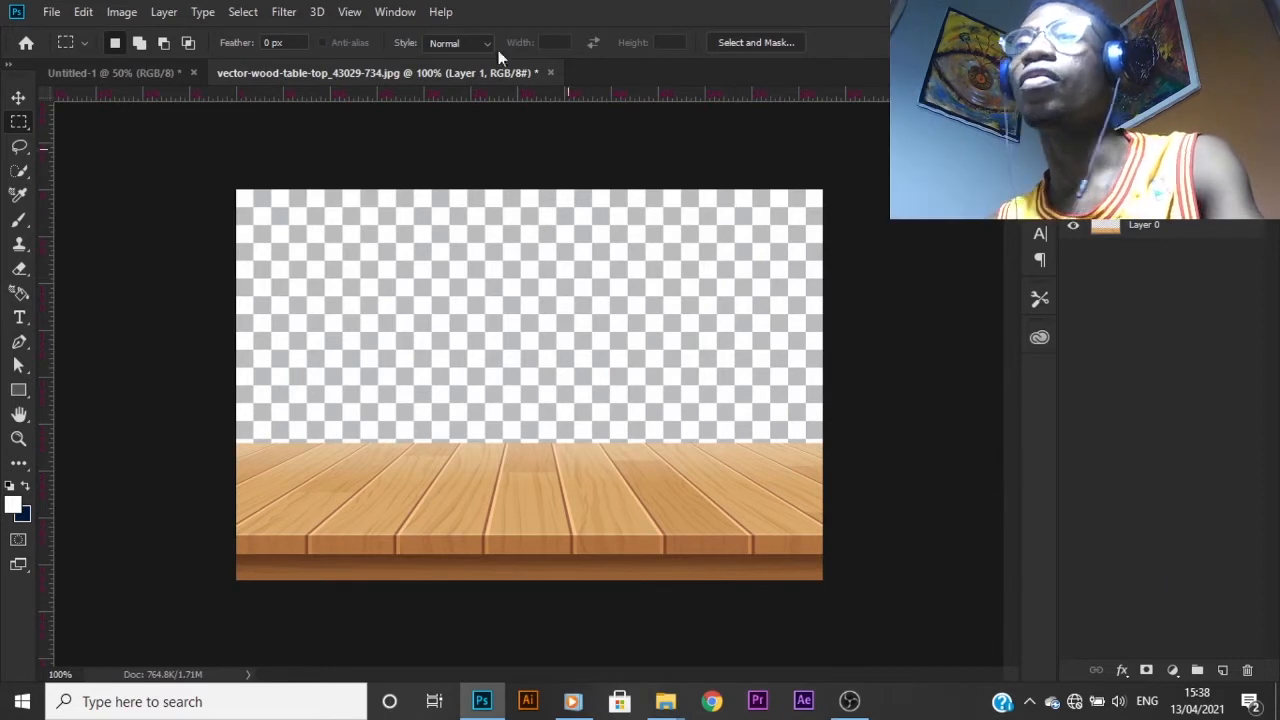
left_click(18, 97)
left_click_drag(591, 526, 515, 530)
- Convert the table layer to a smart object, scale it to about 300% and move it down as a floor along the canvas's lower edge
right_click(1232, 210)
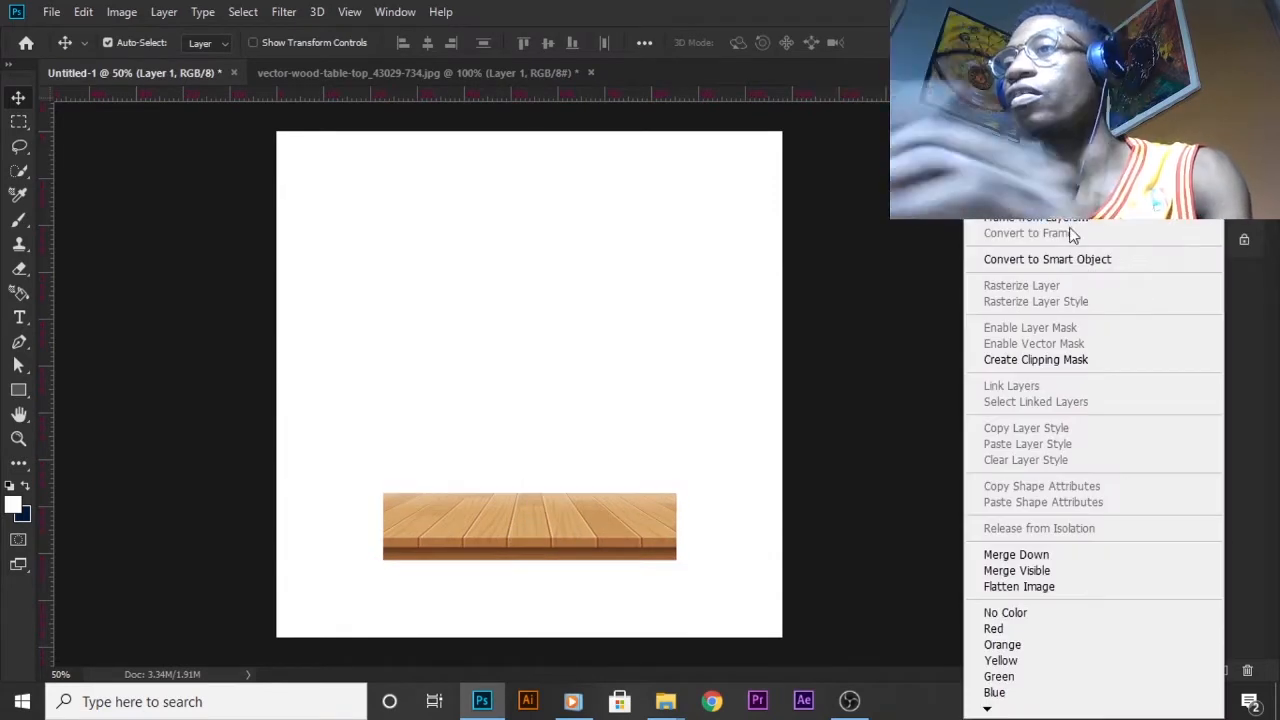
left_click(1055, 259)
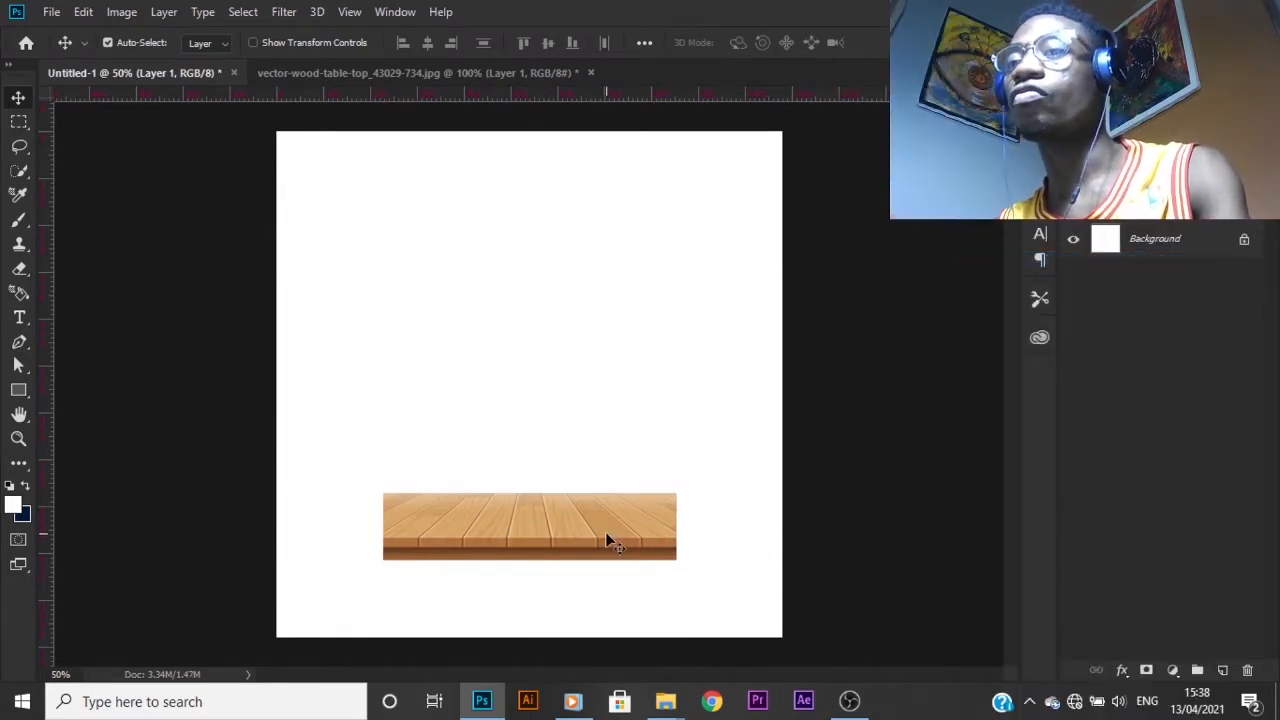
key("ctrl+t")
left_click_drag(675, 559, 966, 630)
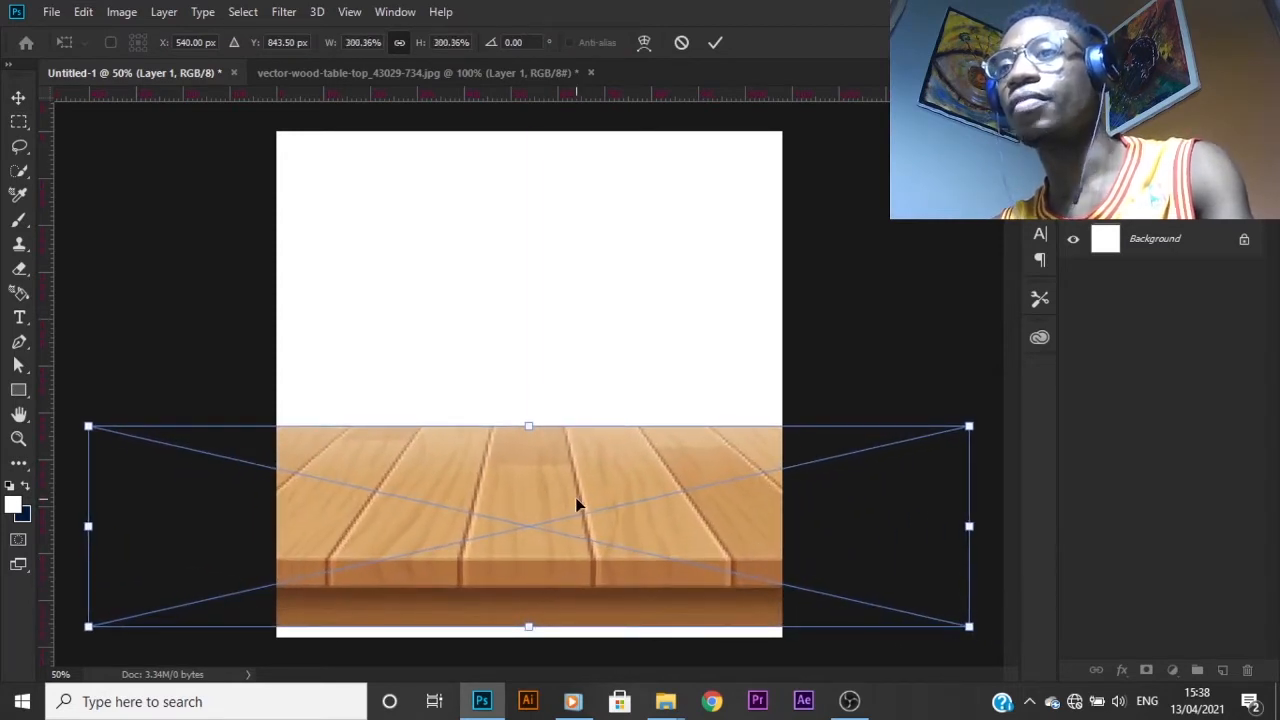
left_click_drag(576, 498, 550, 541)
key("Return")
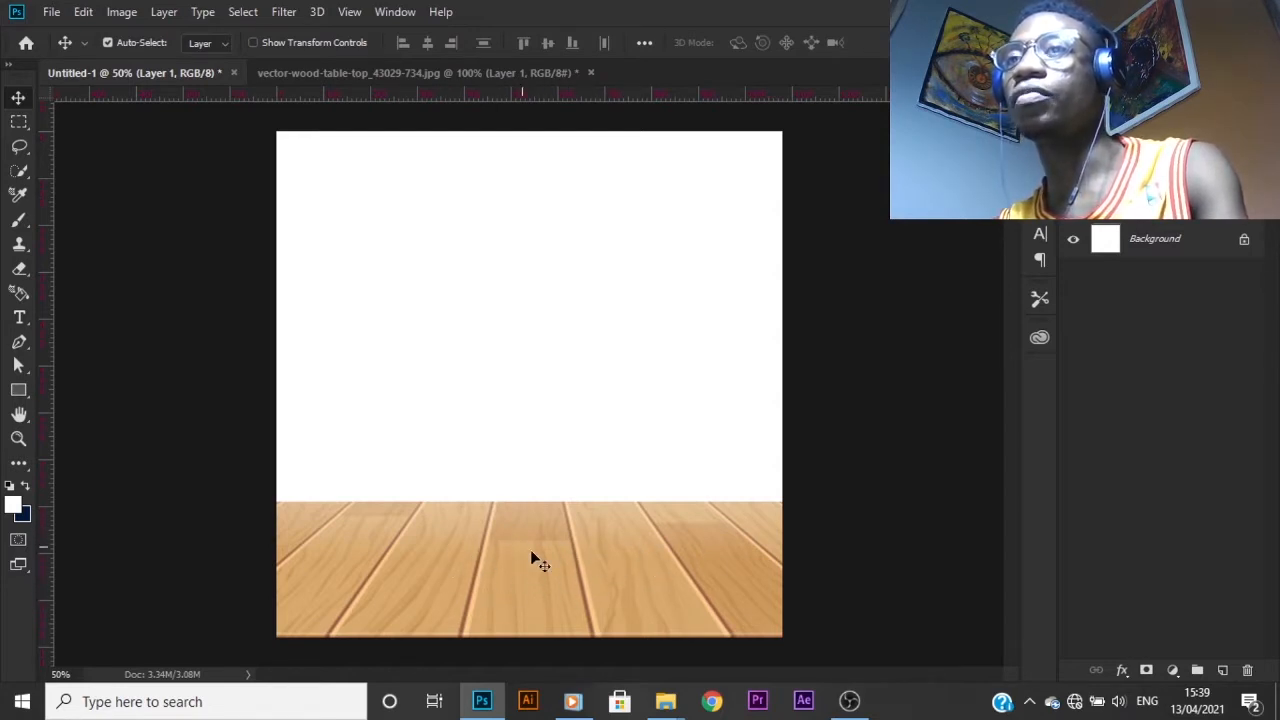
- Darken the table layer with a Black & White adjustment: Yellows -151, Greens -175, Cyans -158, Blues -162, Magentas -157
left_click(121, 11)
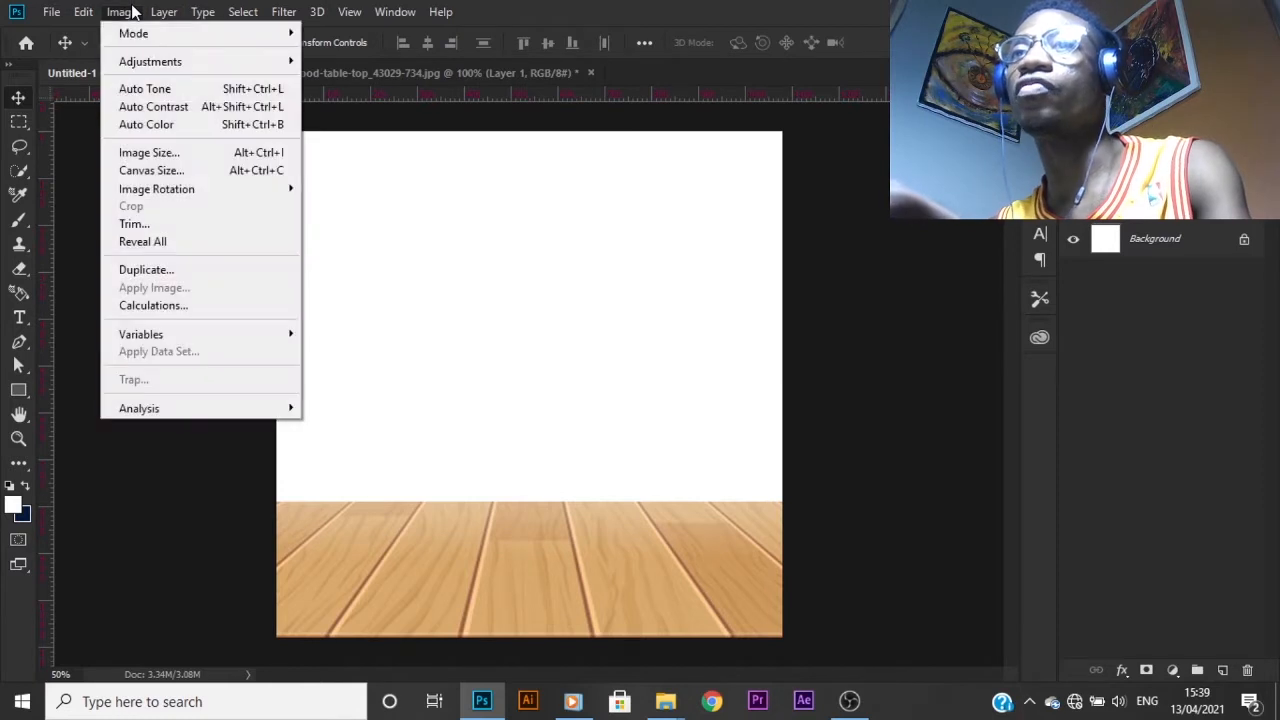
mouse_move(206, 62)
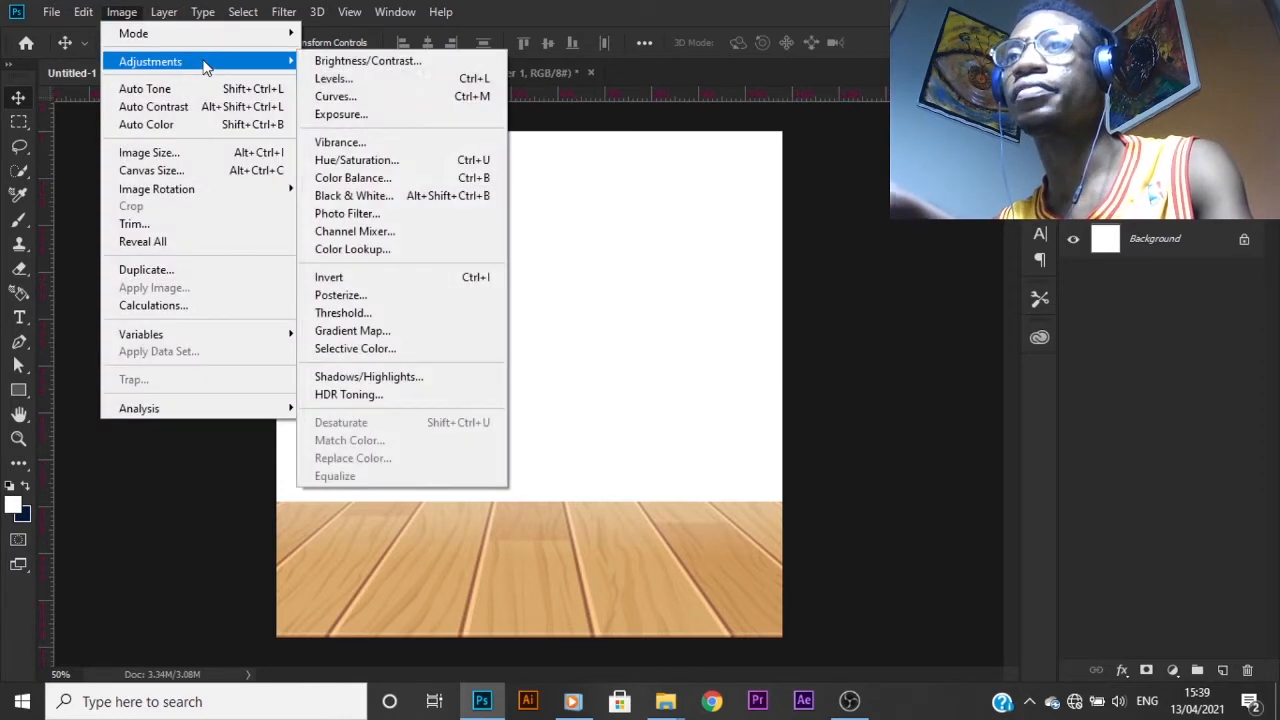
left_click(447, 194)
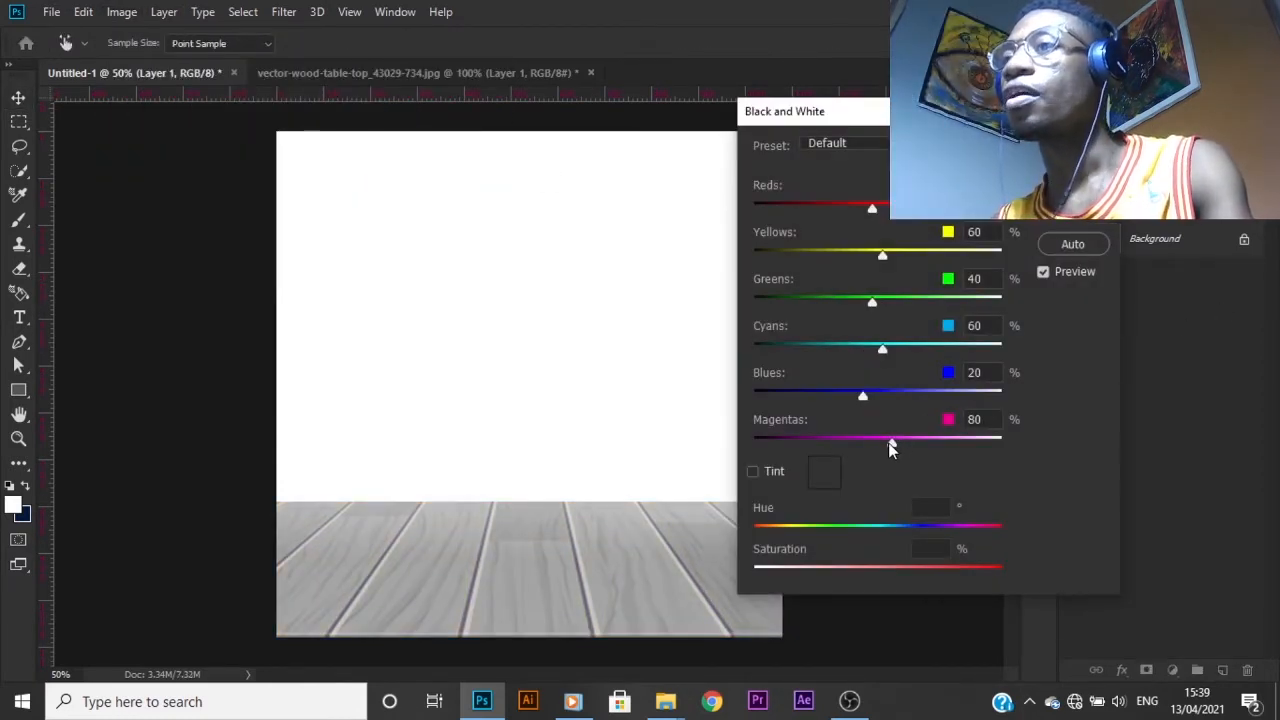
left_click_drag(876, 118, 953, 120)
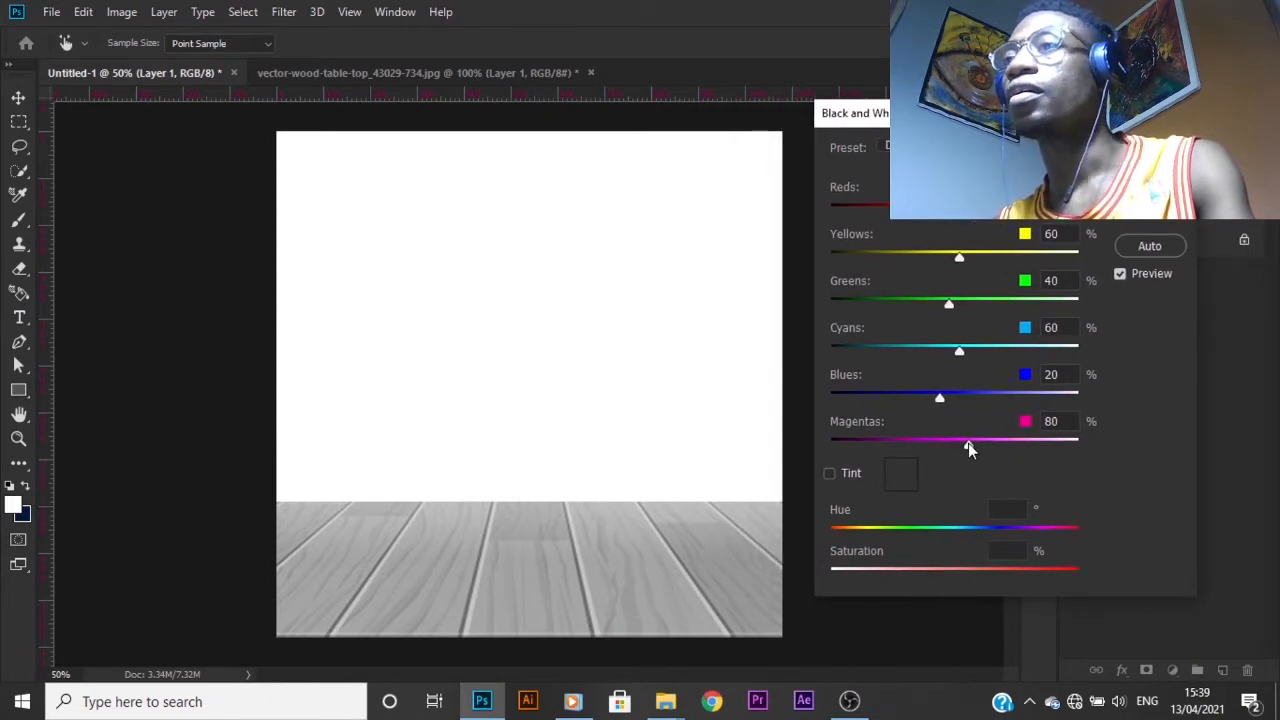
left_click_drag(967, 114, 958, 114)
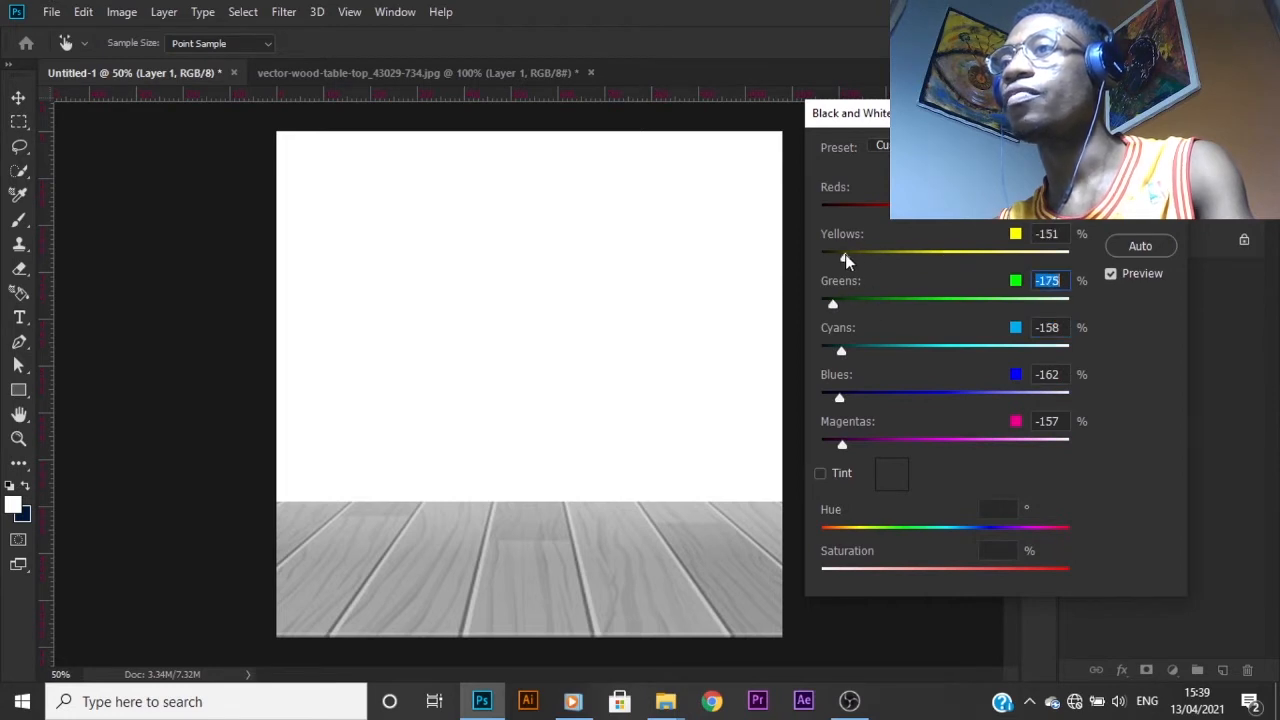
left_click(845, 256)
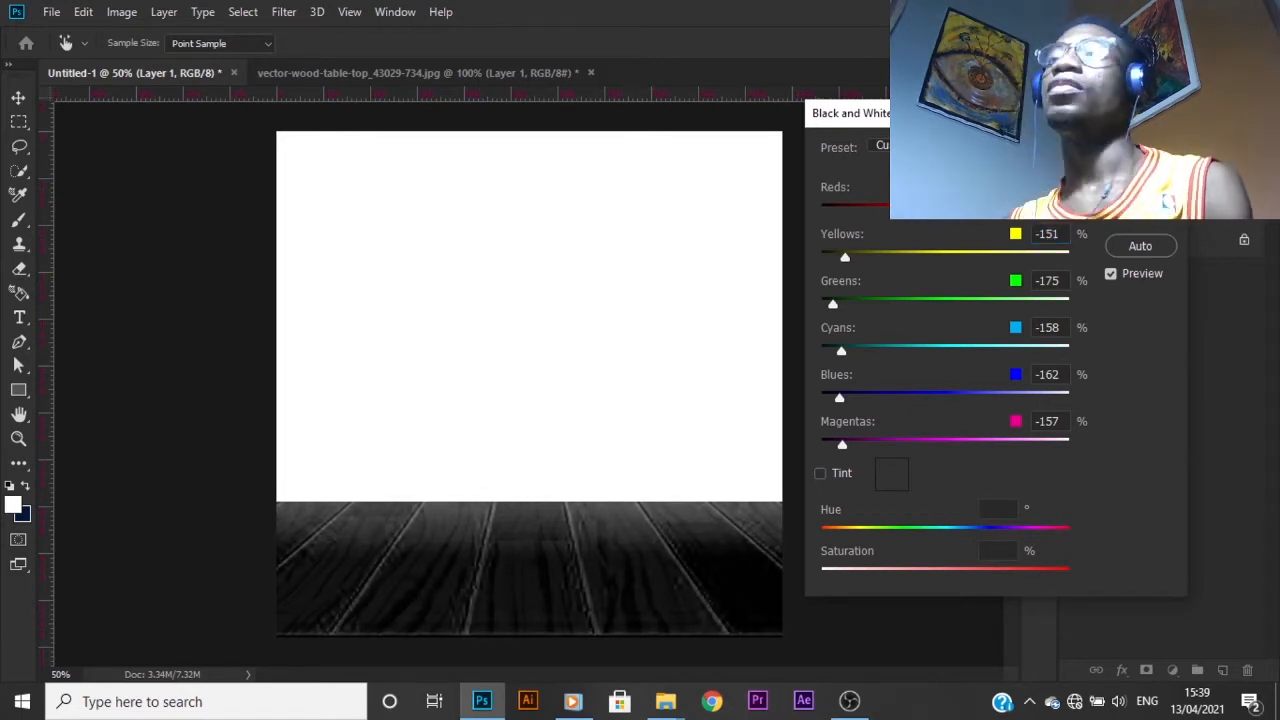
key("Return")
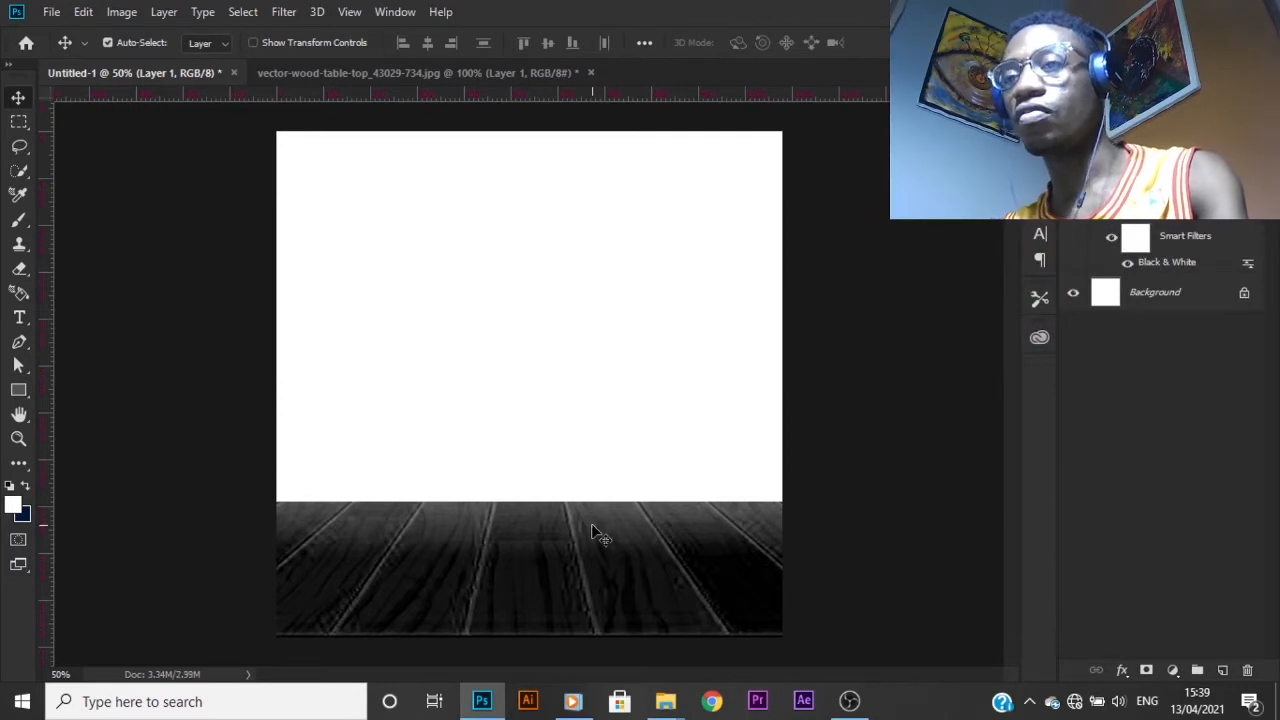
- Scale the table layer down to about 254% and shift it slightly so it still fills the canvas's lower edge
key("ctrl+t")
left_click(671, 285)
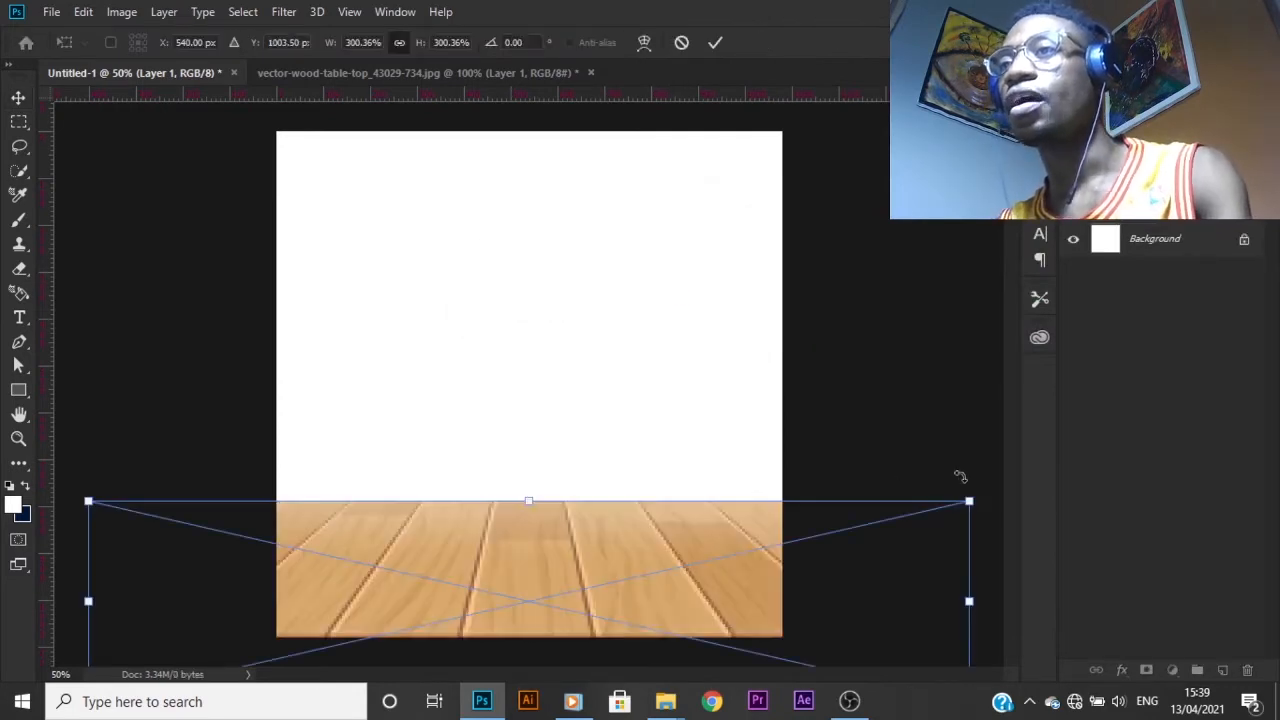
left_click_drag(968, 502, 901, 514)
double_click(581, 555)
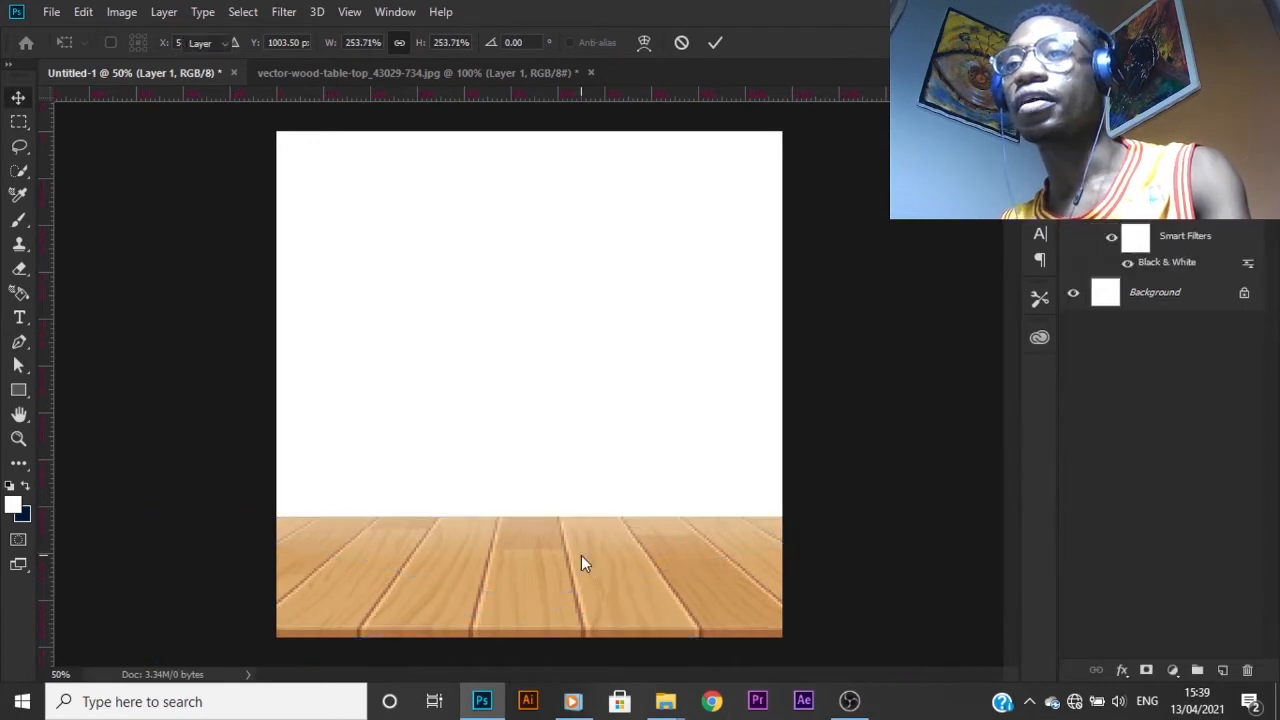
left_click_drag(538, 573, 534, 576)
key("Up")
key("Up")
key("Up")
key("Up")
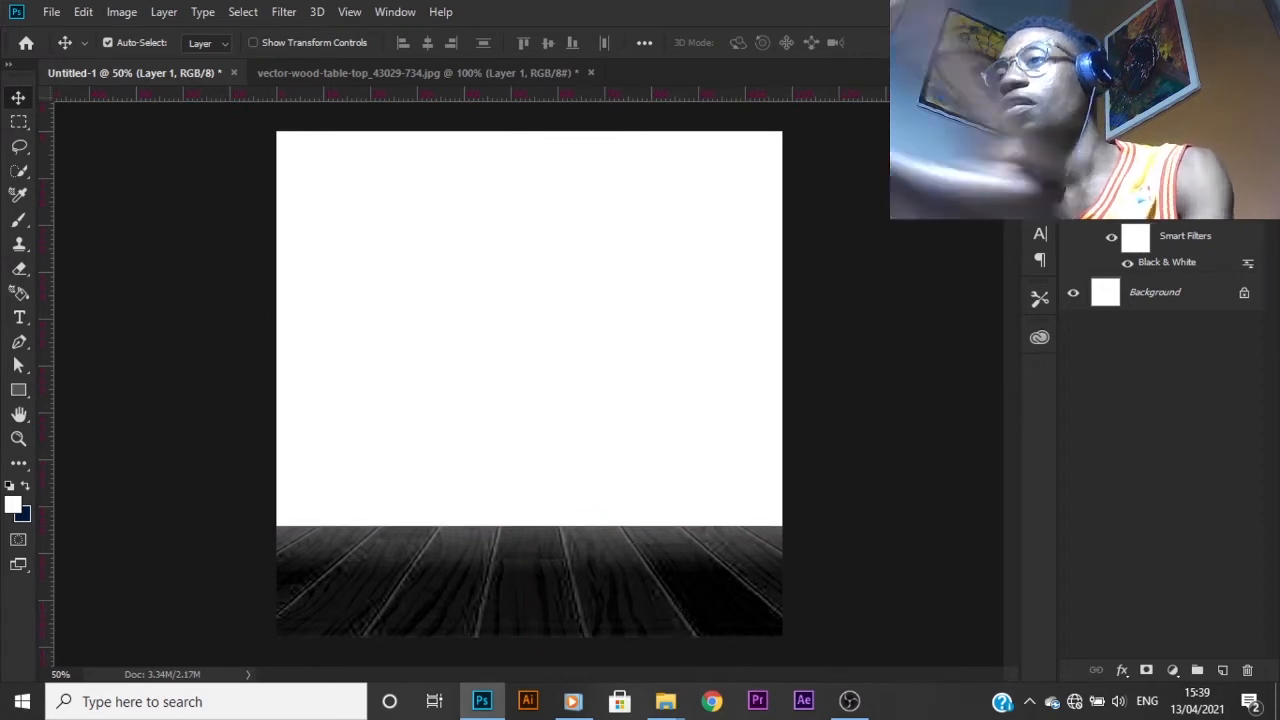
- Close the vector-wood-table-top_43029-734.jpg document without saving
left_click(332, 72)
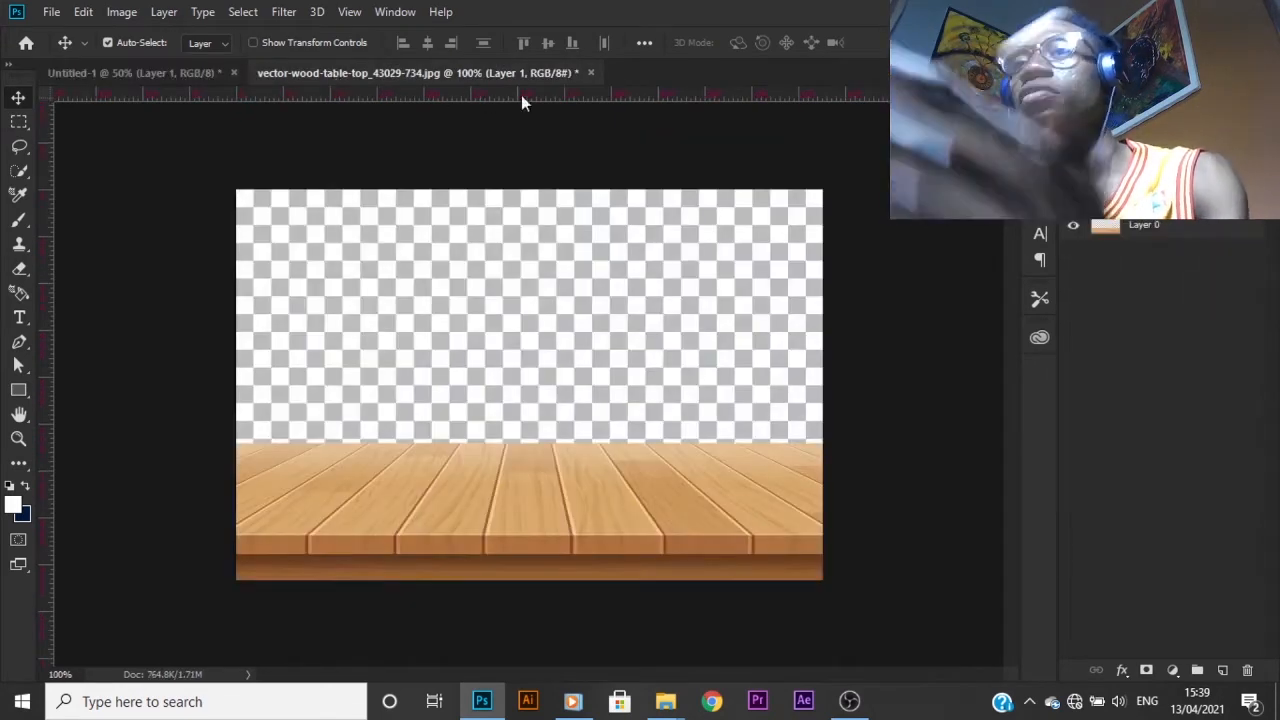
left_click(590, 72)
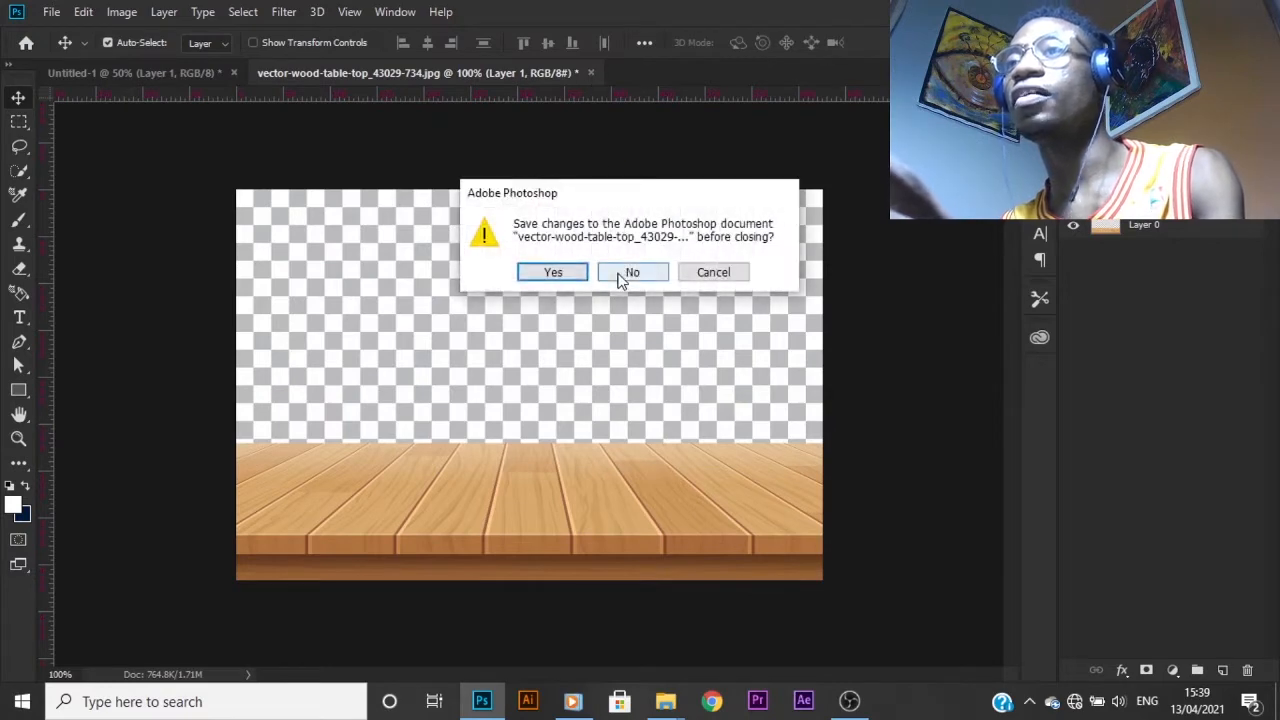
left_click(632, 272)
- Place 11025257.jpg from the kfc folder into Untitled-1 and move its layer beneath the table layer
mouse_move(659, 709)
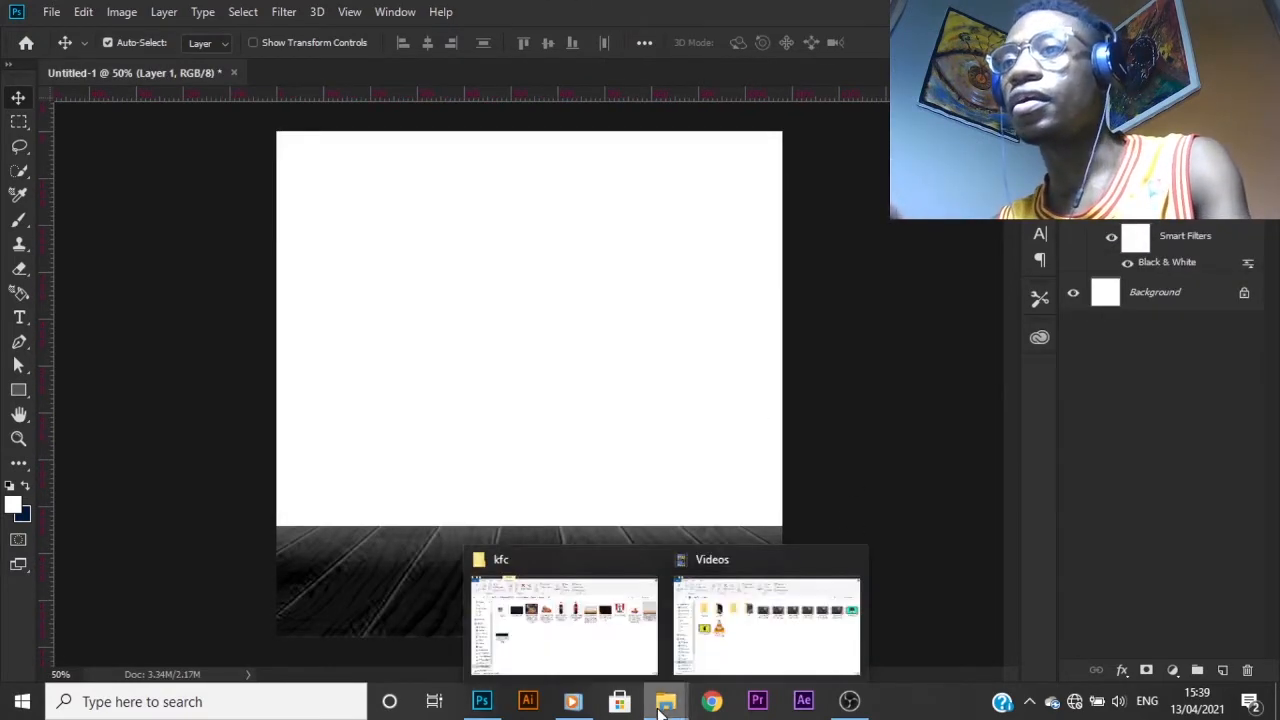
left_click(572, 615)
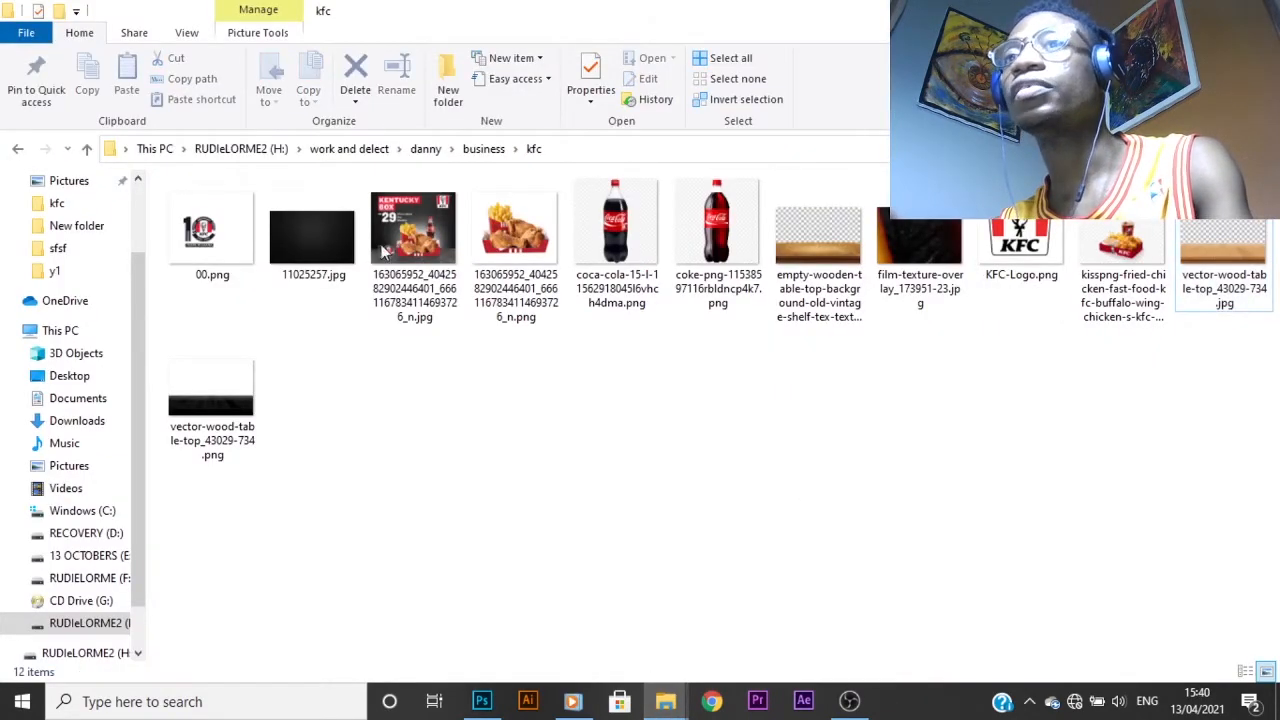
left_click(336, 254)
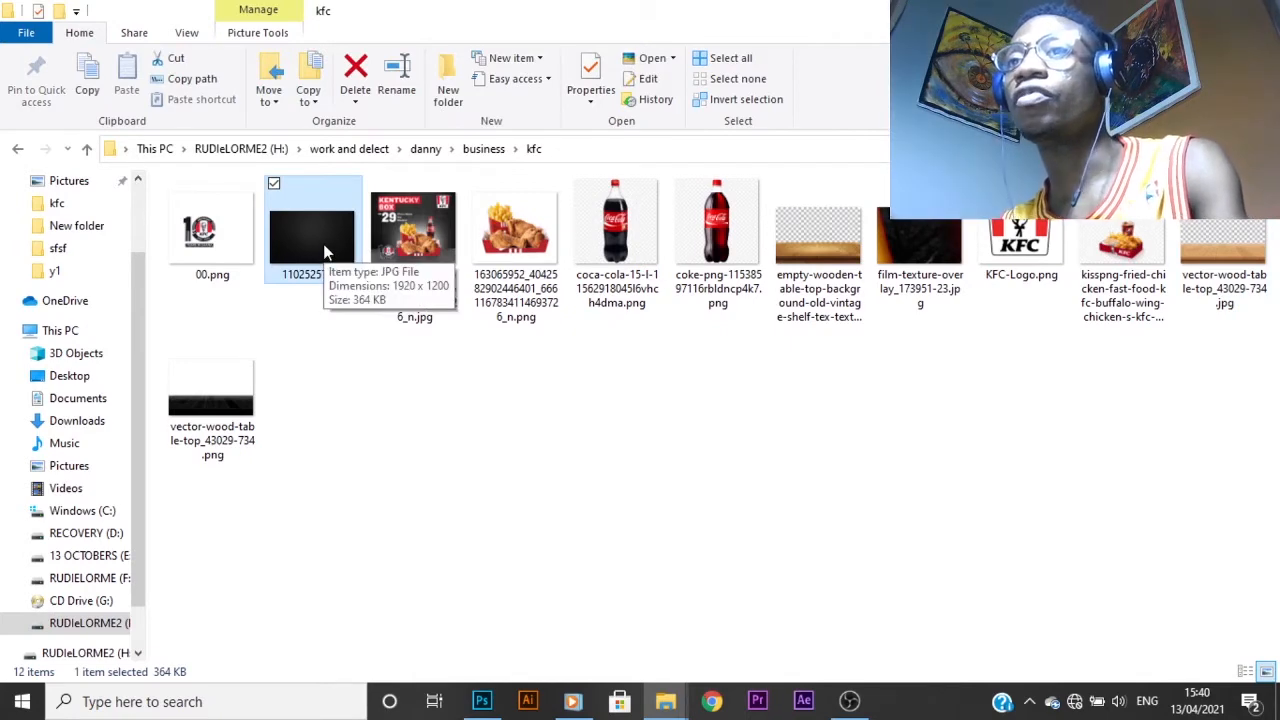
left_click_drag(322, 232, 405, 454)
key("Return")
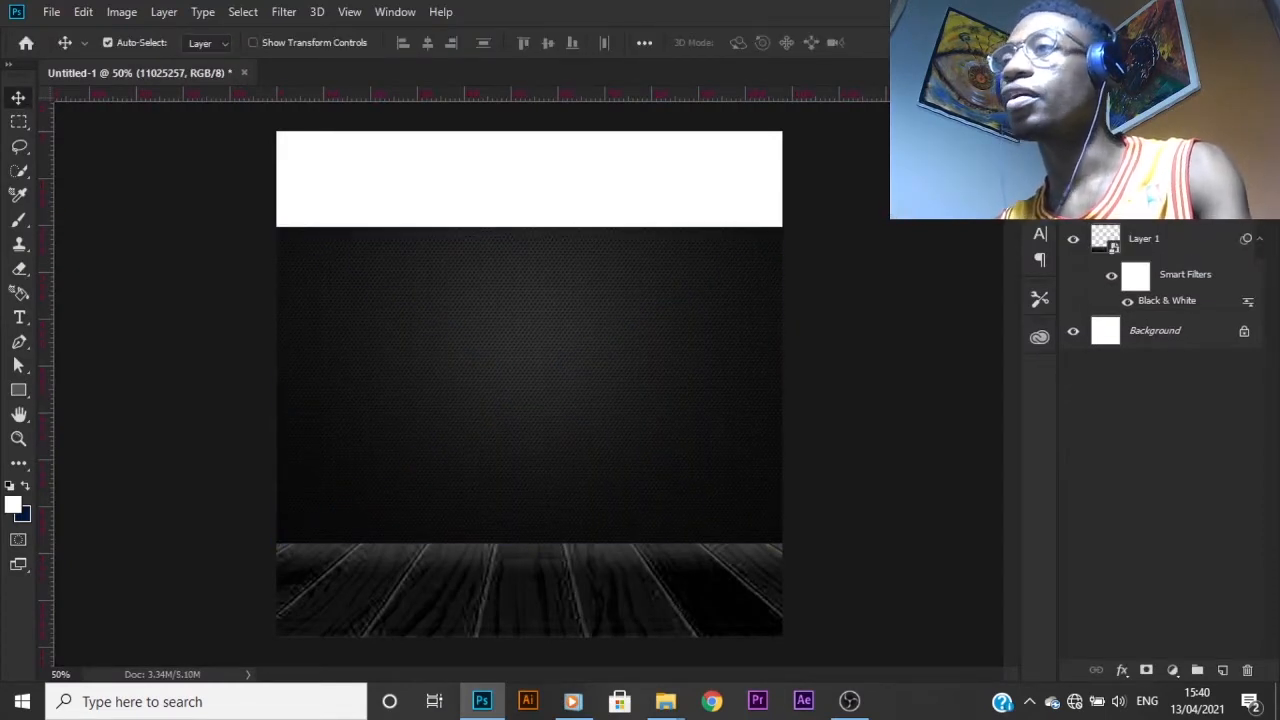
left_click_drag(1150, 204, 1182, 294)
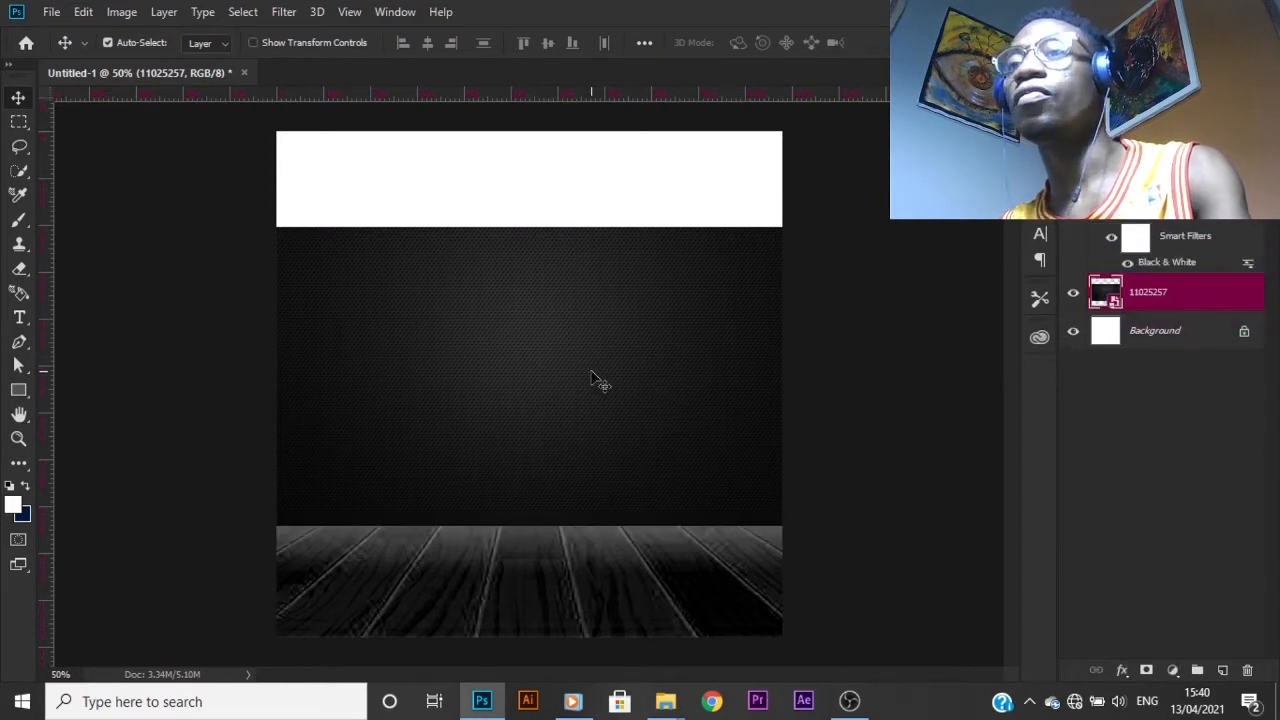
- Scale the 11025257 layer to 19% and move it up so it covers the white area above the table
key("ctrl+t")
left_click_drag(784, 538, 908, 594)
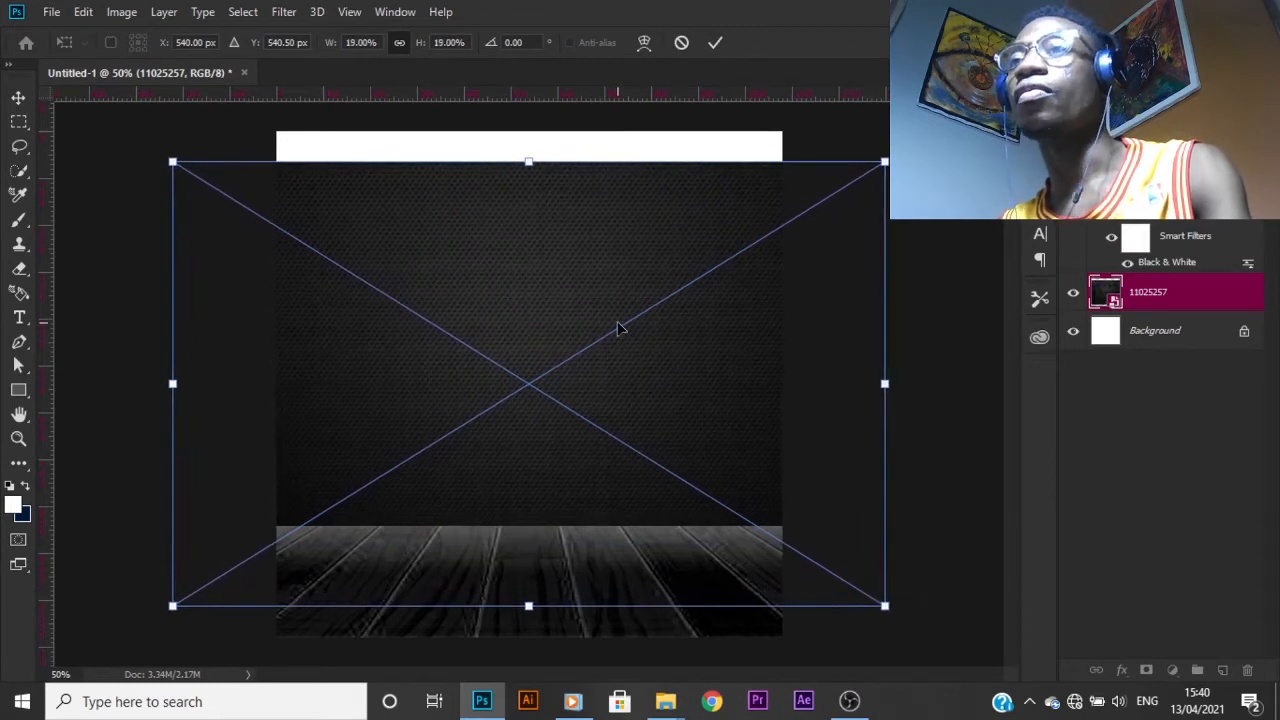
left_click_drag(618, 328, 611, 300)
key("Return")
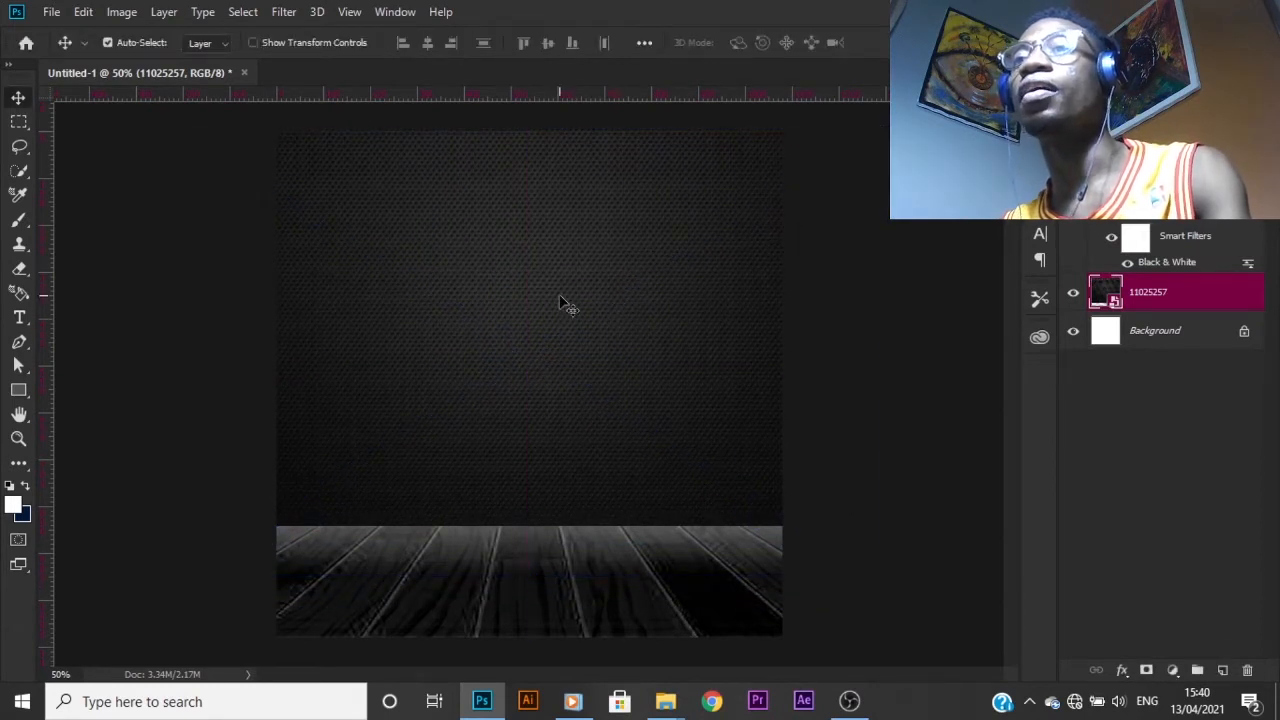
- Apply a Gaussian Blur with a 5.8-pixel radius to the 11025257 background layer
left_click(283, 12)
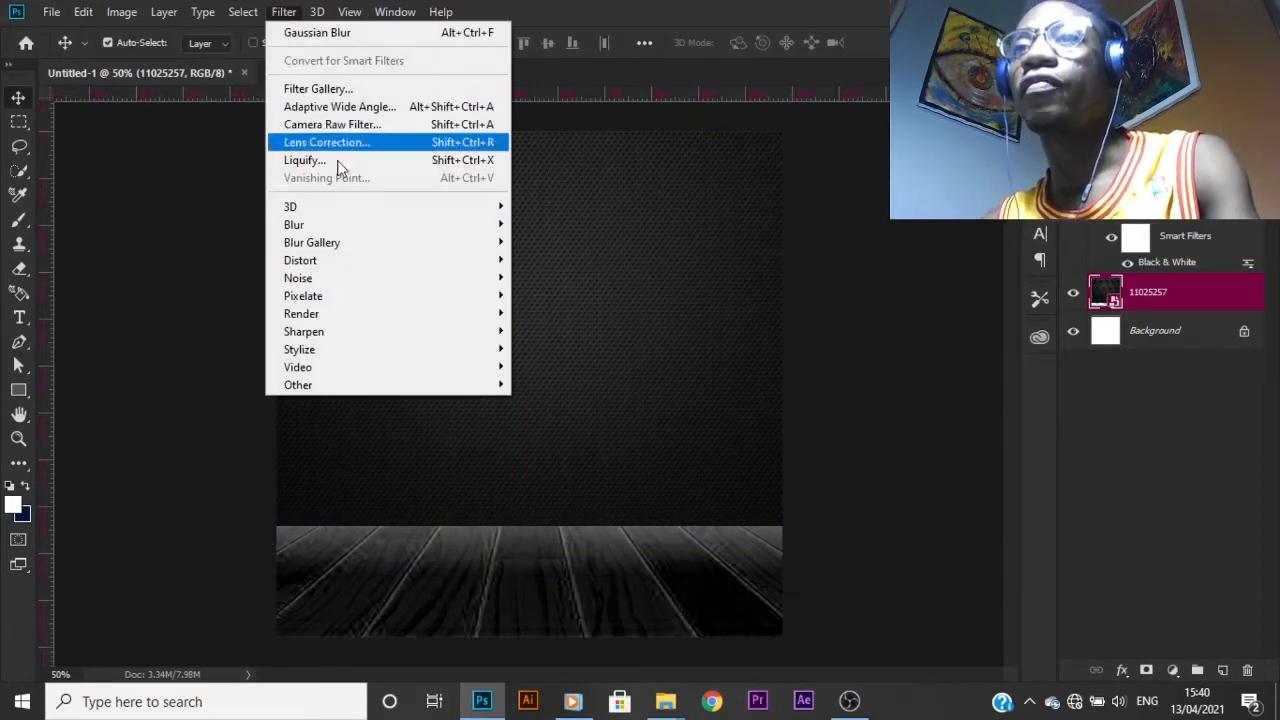
mouse_move(425, 225)
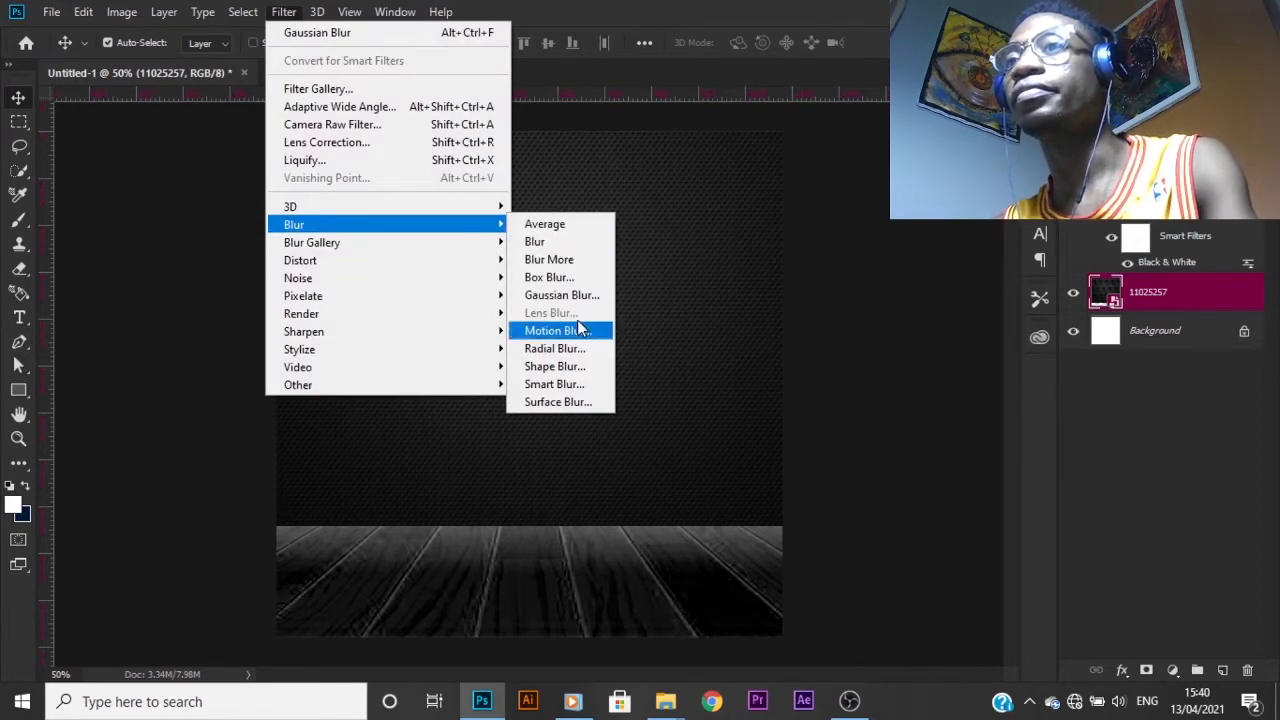
left_click(565, 296)
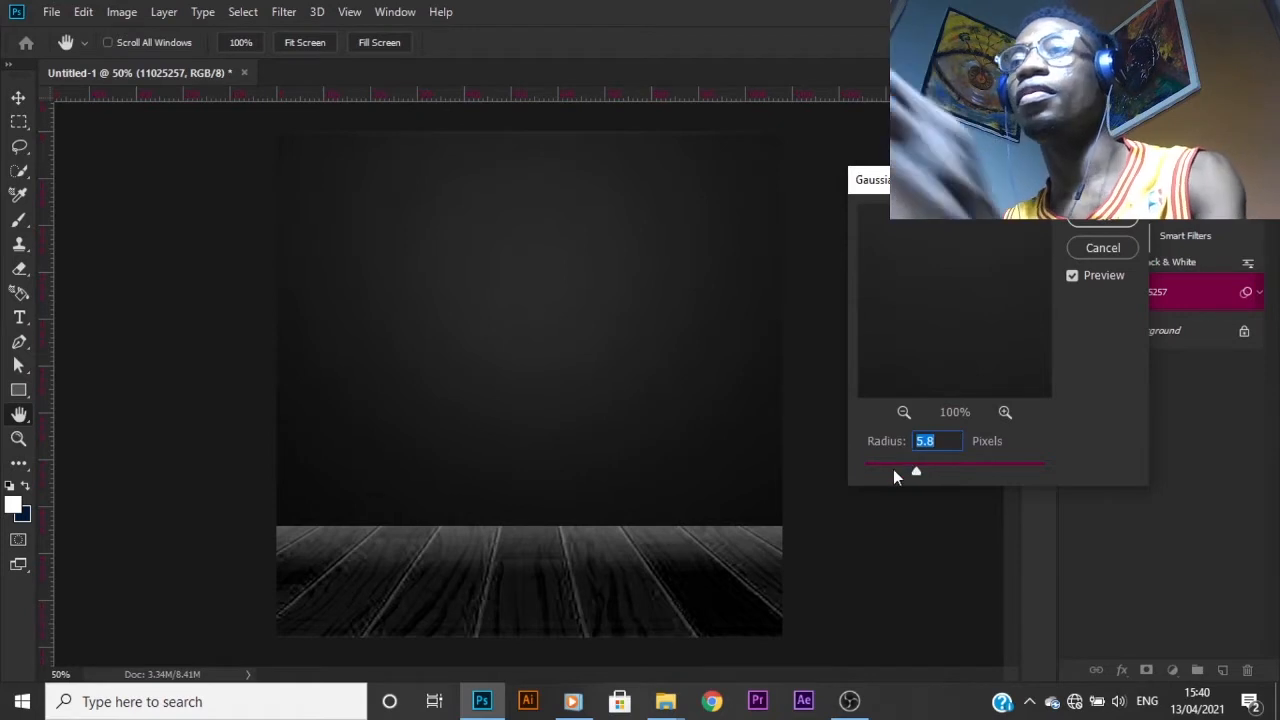
left_click(1101, 218)
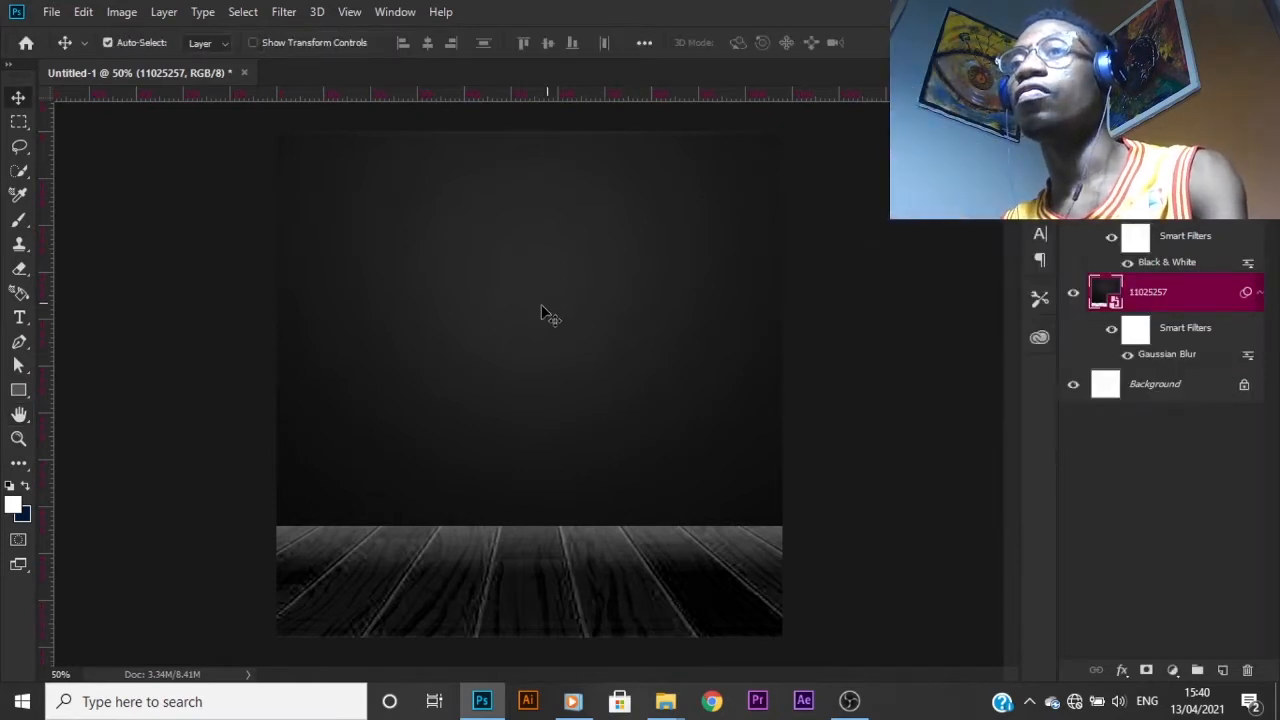
- Enlarge the blurred 11025257 backdrop layer slightly beyond the canvas edges
key("ctrl+t")
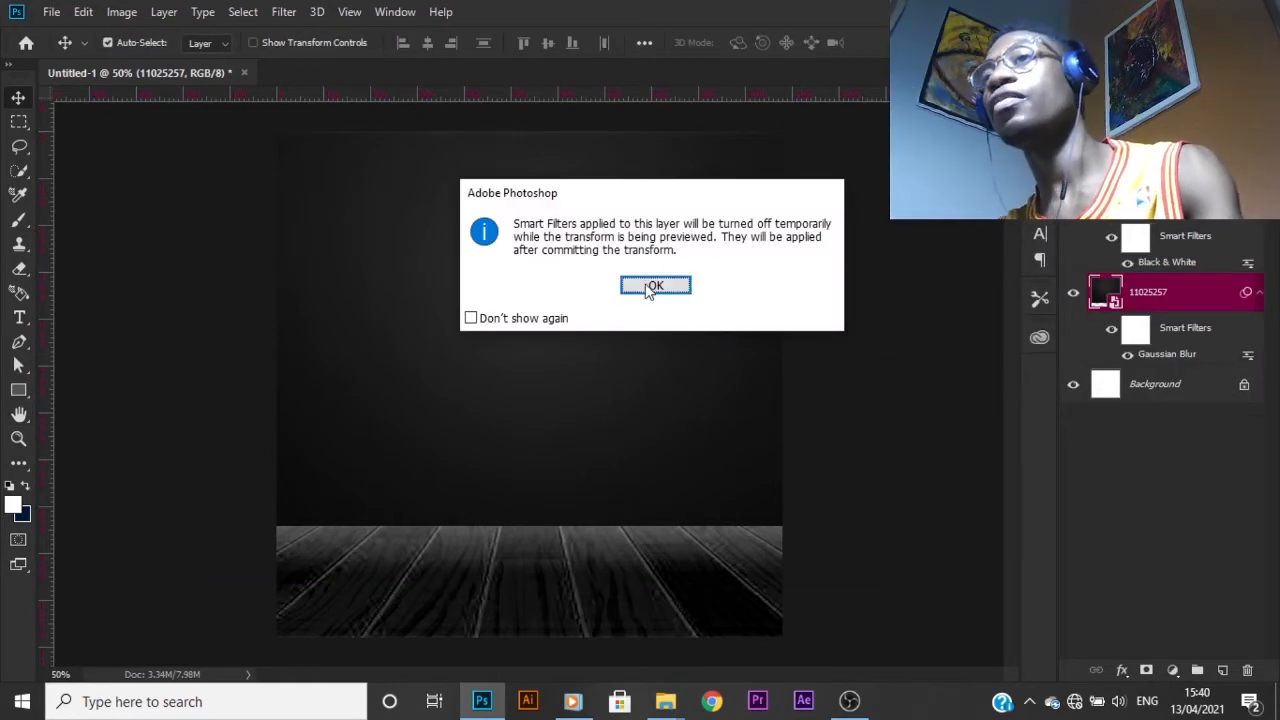
left_click(652, 286)
left_click_drag(884, 574, 905, 586)
key("Return")
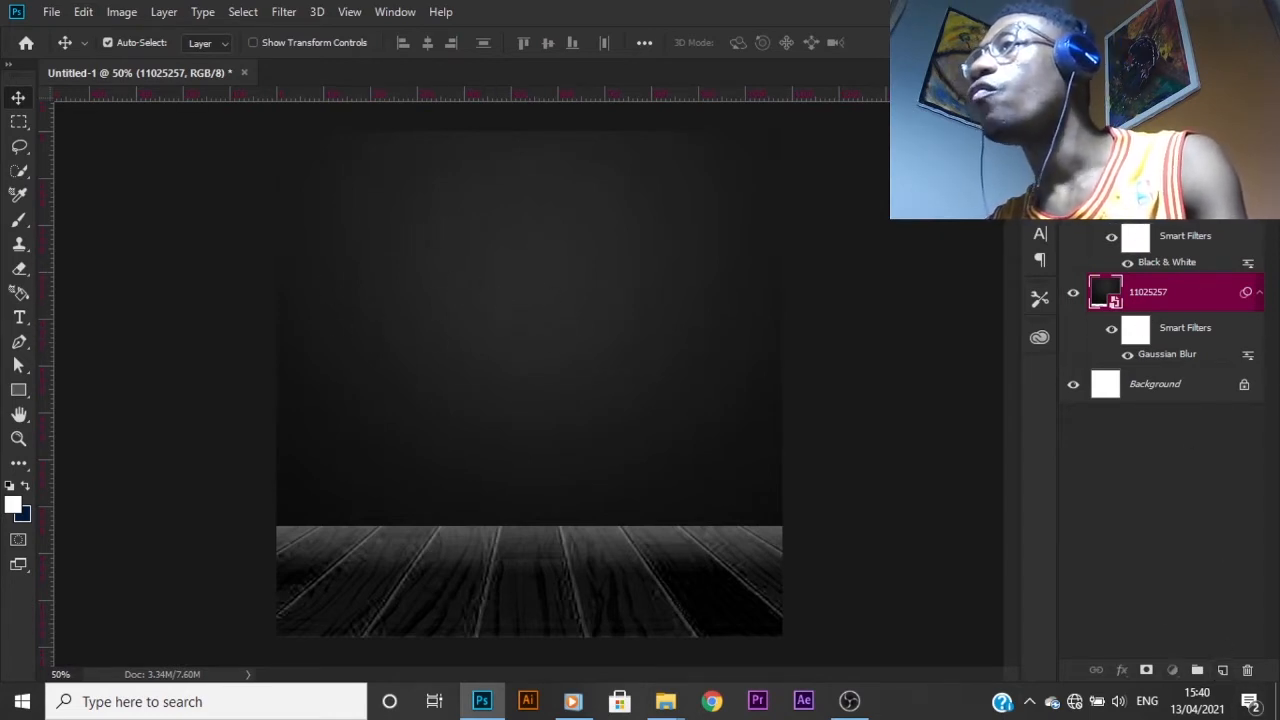
- Add a new layer and paint one soft white glow in the middle of the backdrop with a 700-pixel brush
left_click(1222, 670)
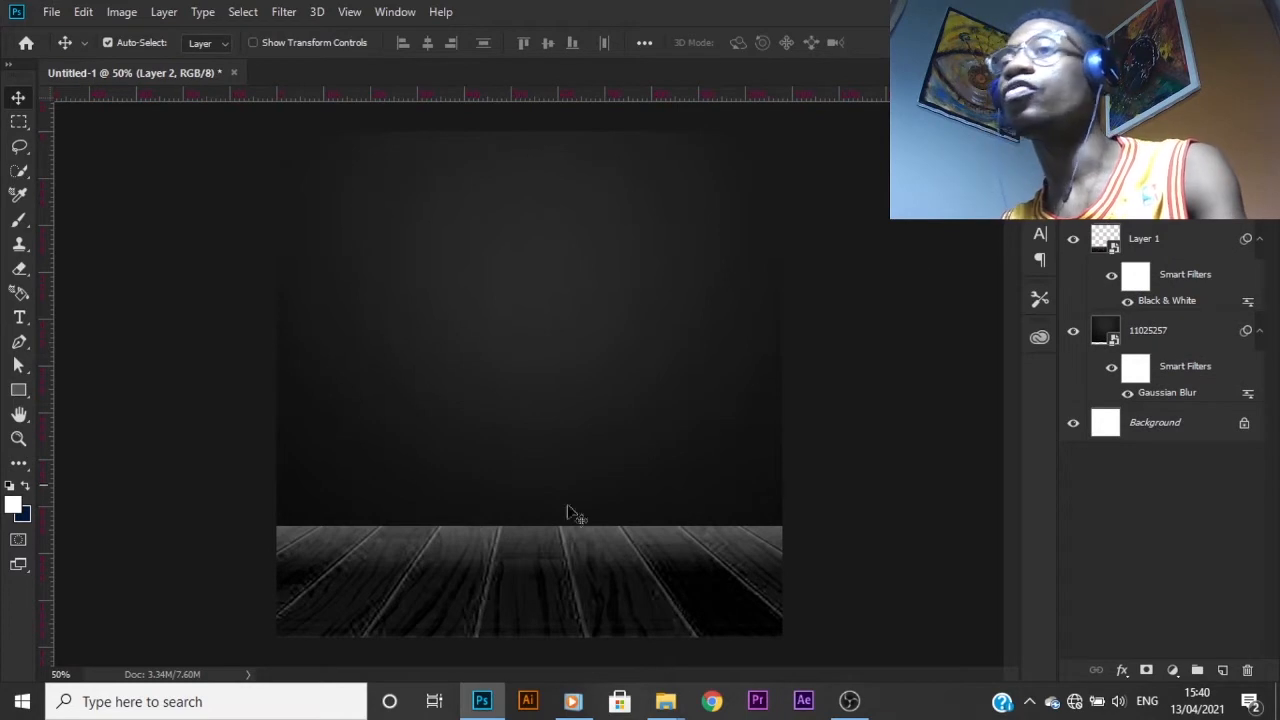
left_click(12, 505)
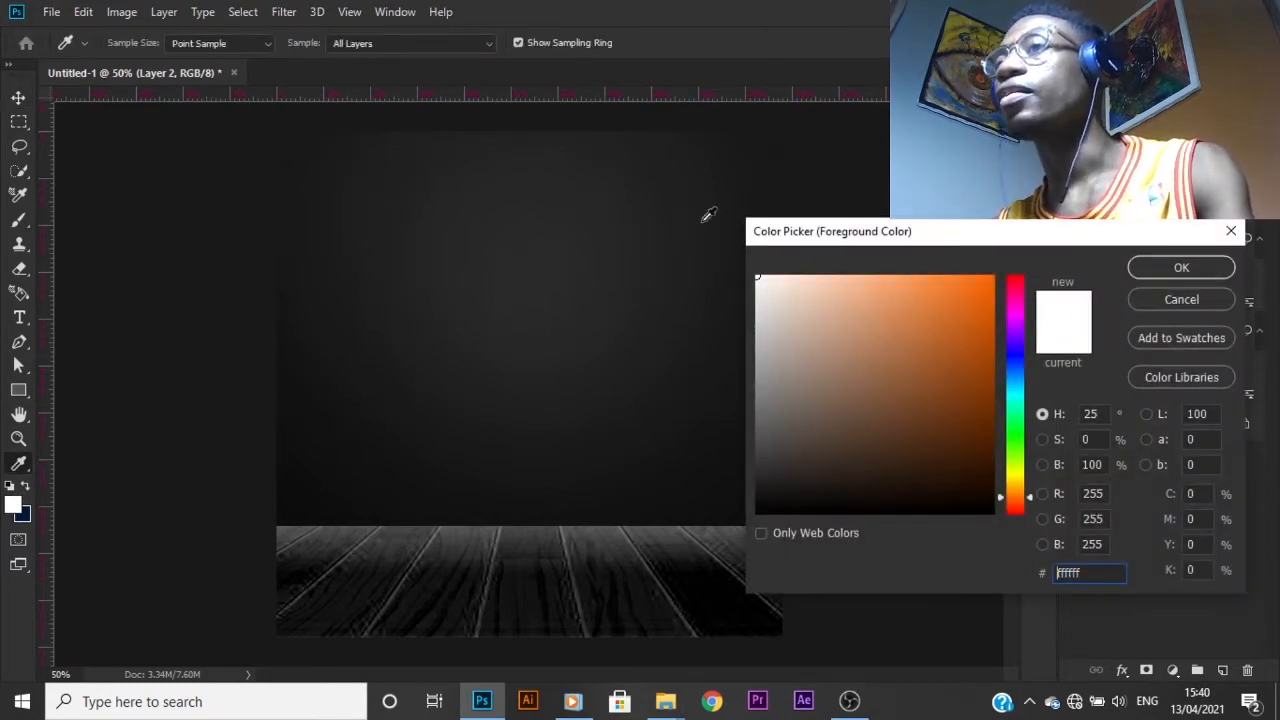
left_click(1182, 270)
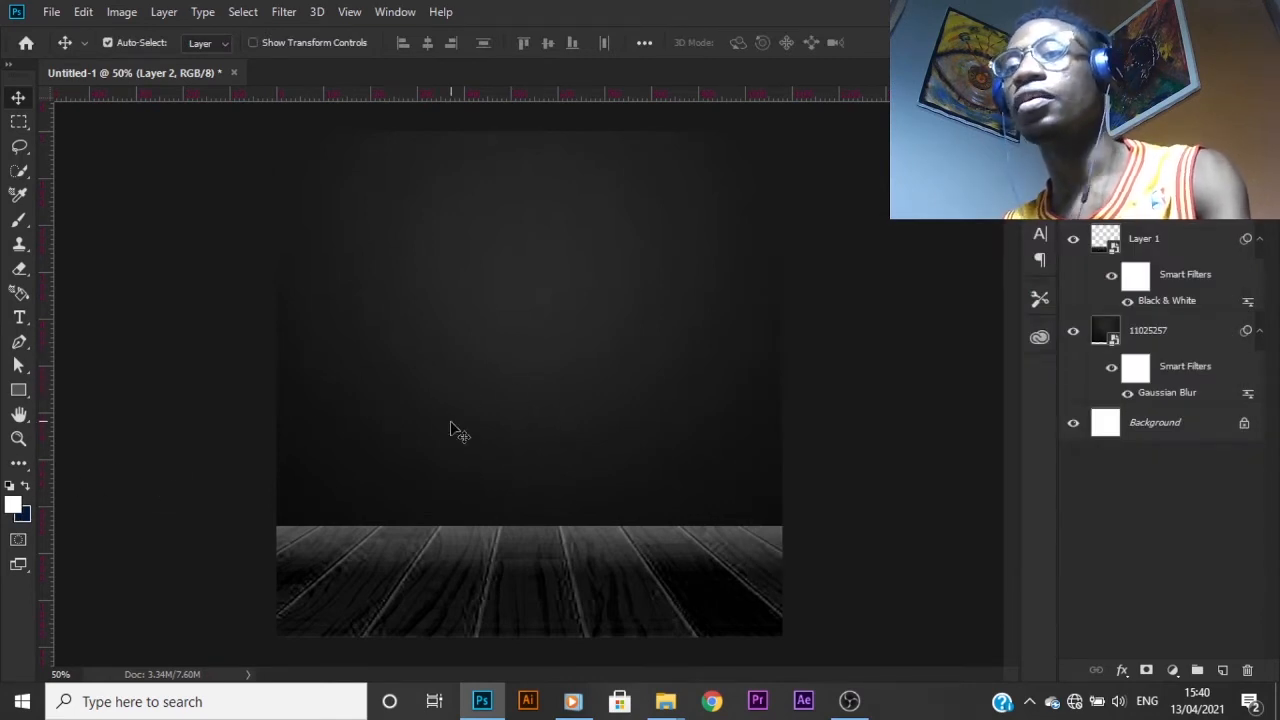
key("b")
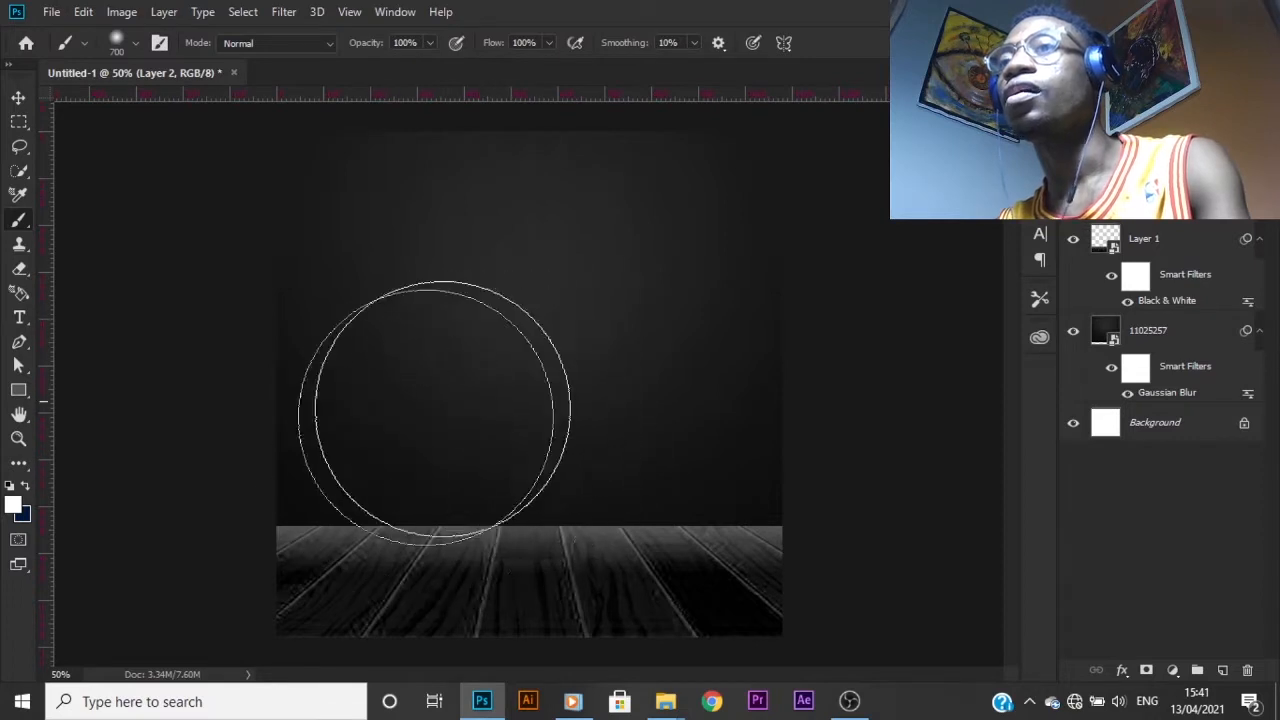
left_click(526, 366)
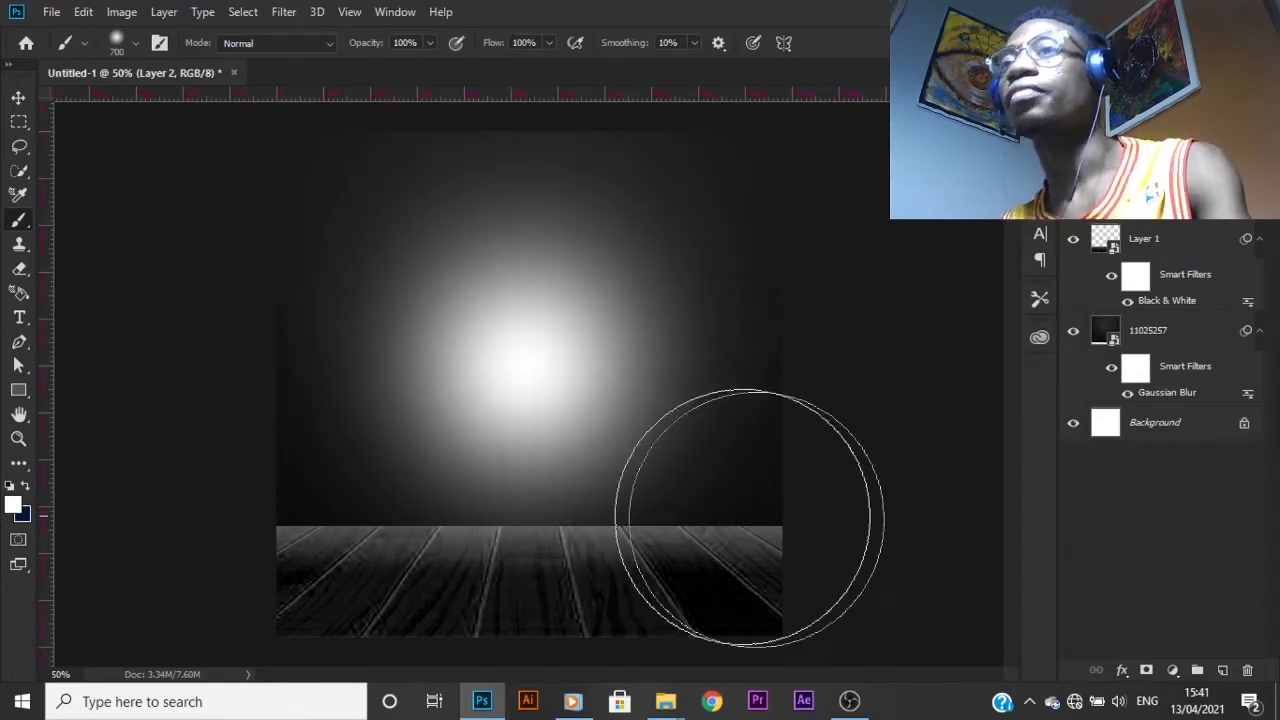
- Move the white glow down towards the table's back edge and place its layer beneath Layer 1
key("v")
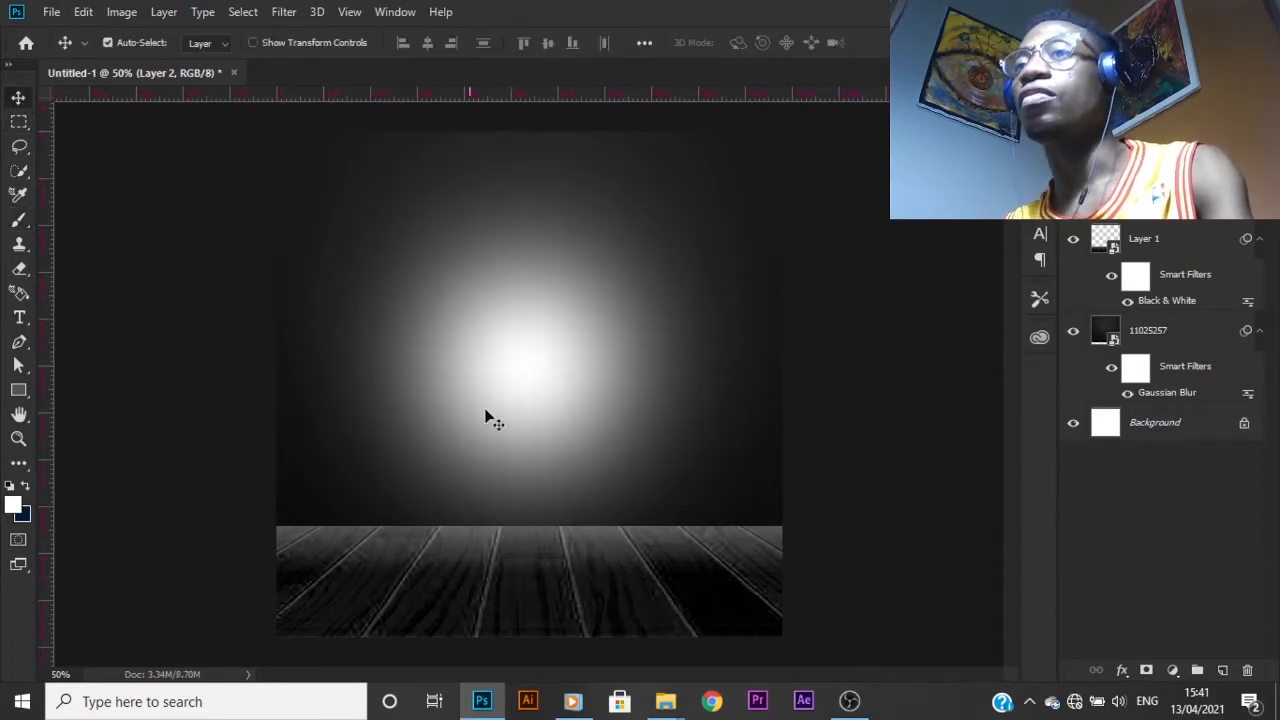
left_click_drag(486, 416, 503, 388)
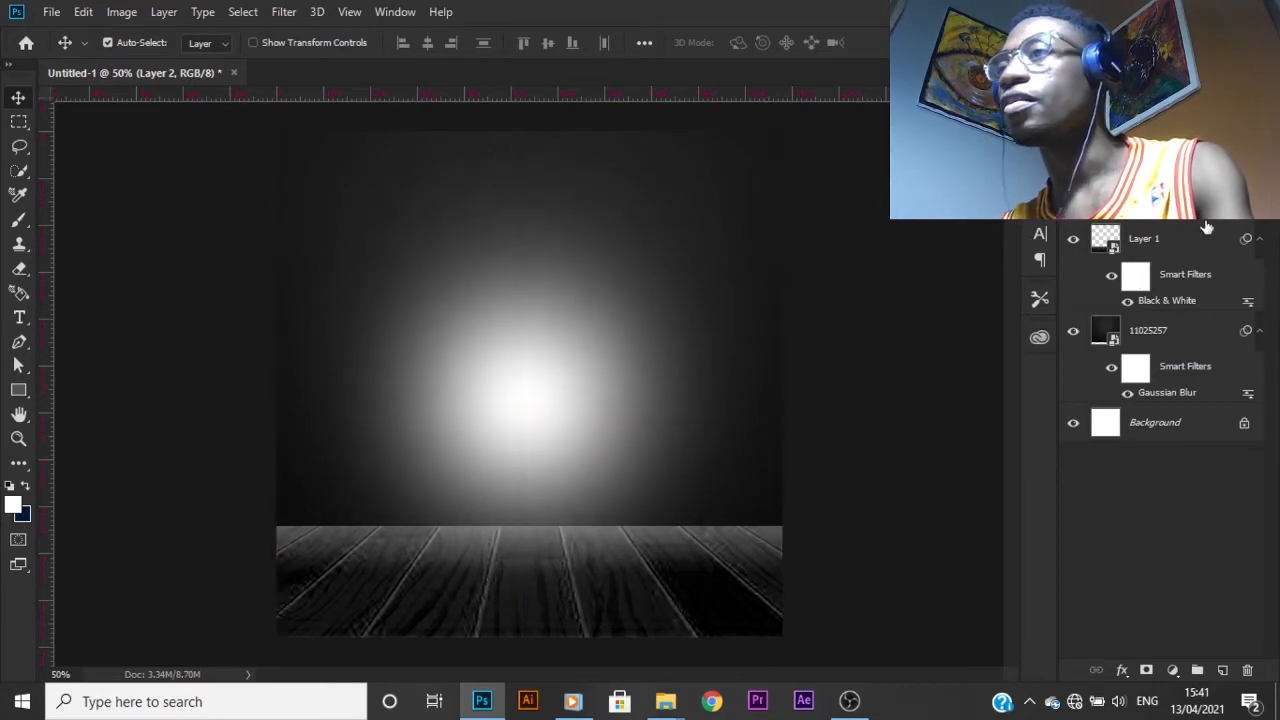
left_click_drag(1217, 223, 1203, 310)
left_click_drag(526, 320, 538, 365)
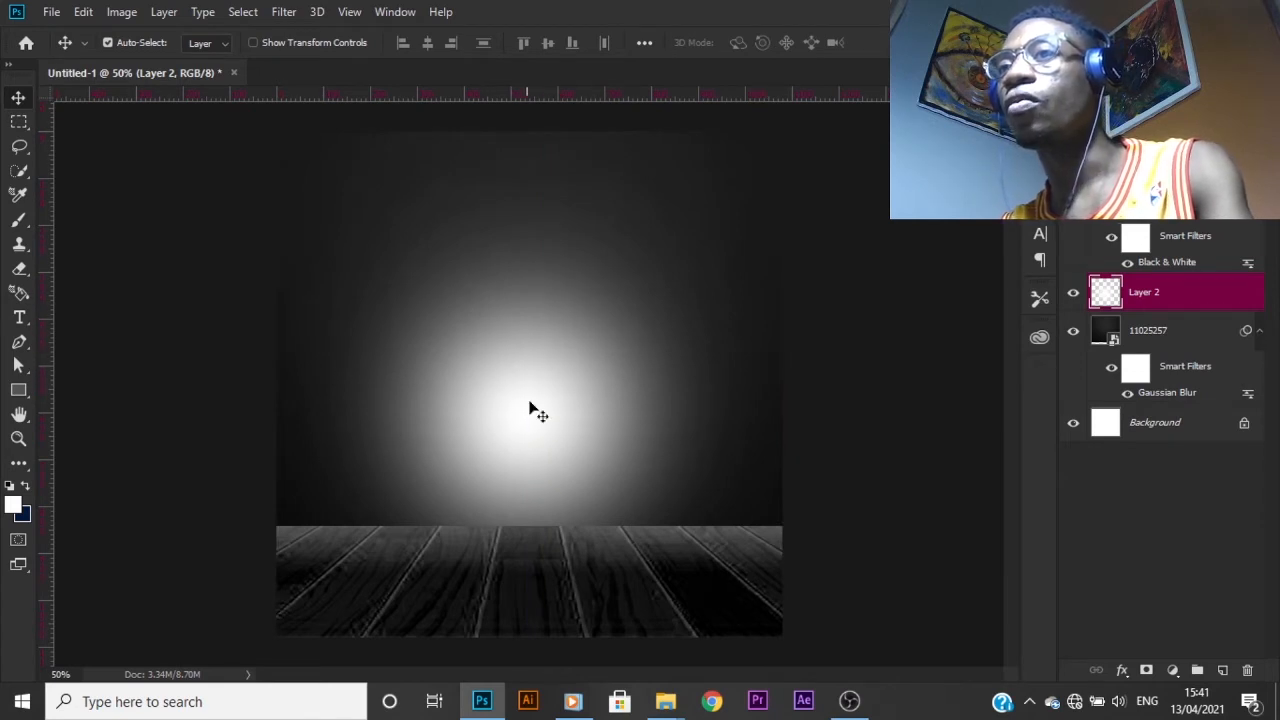
- Scale the Layer 2 glow to about 107% and reduce the layer's opacity to soften it
key("ctrl+t")
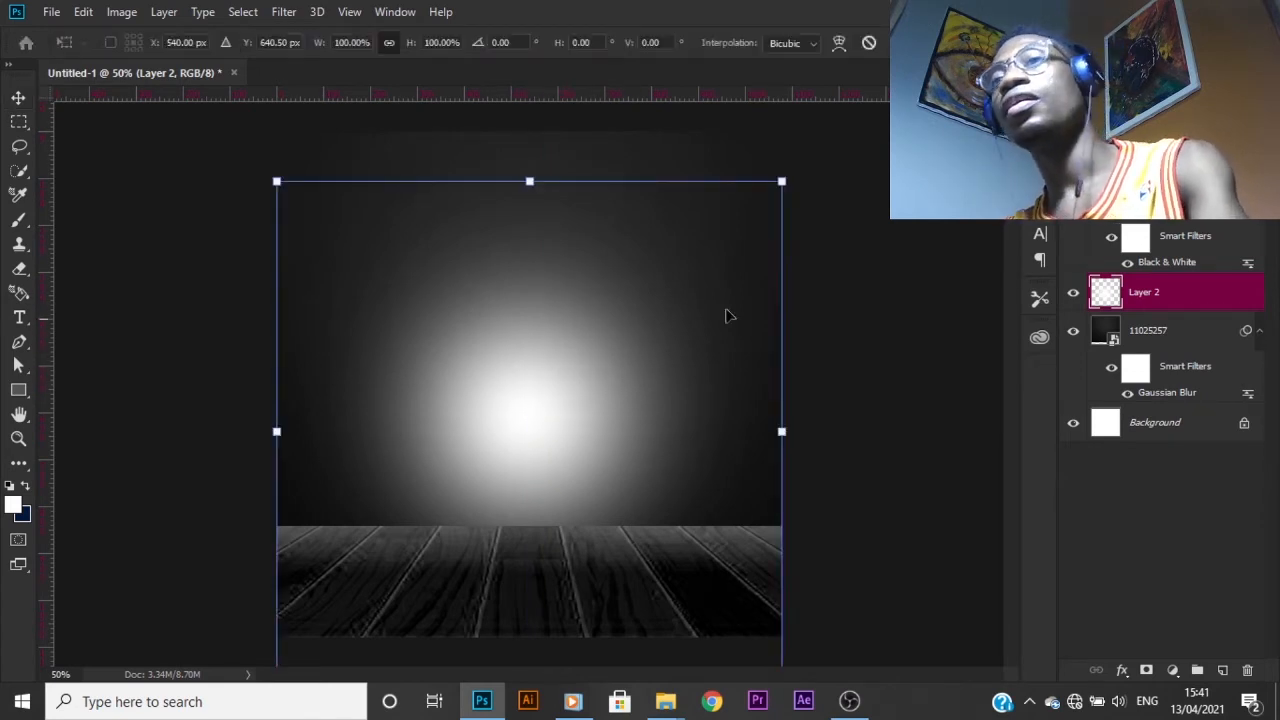
left_click_drag(783, 177, 800, 163)
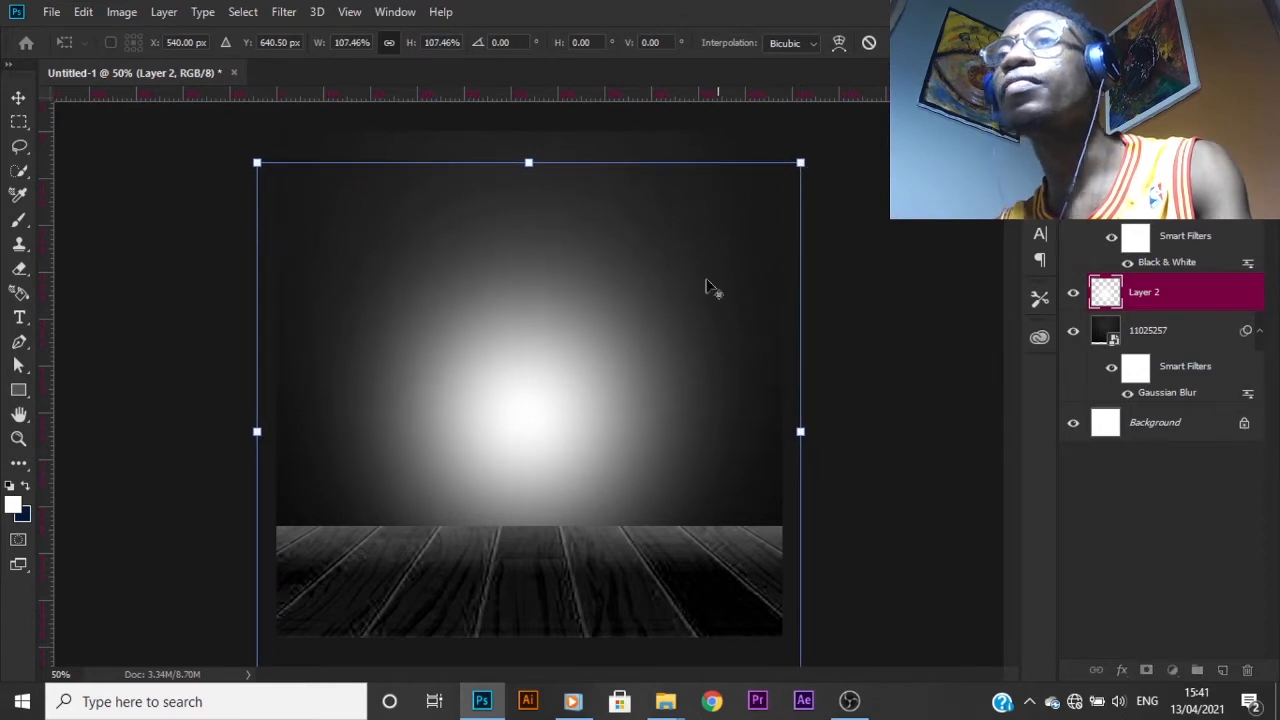
key("Return")
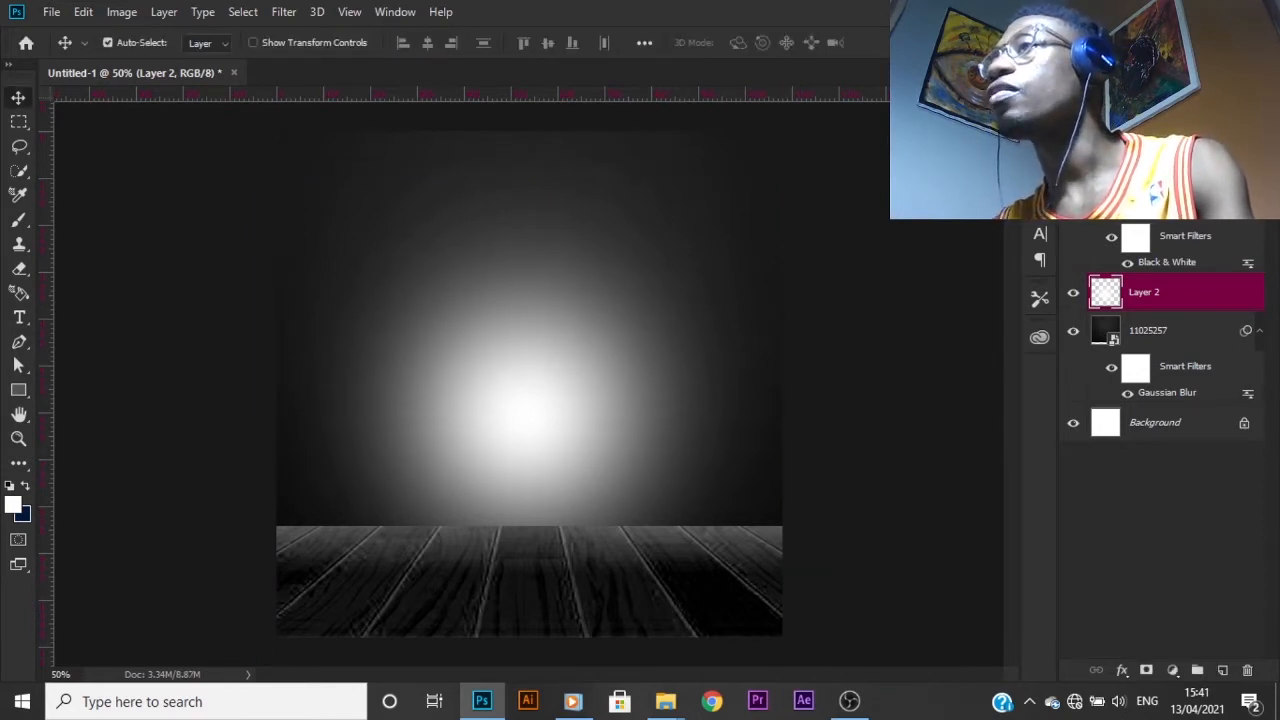
key("8")
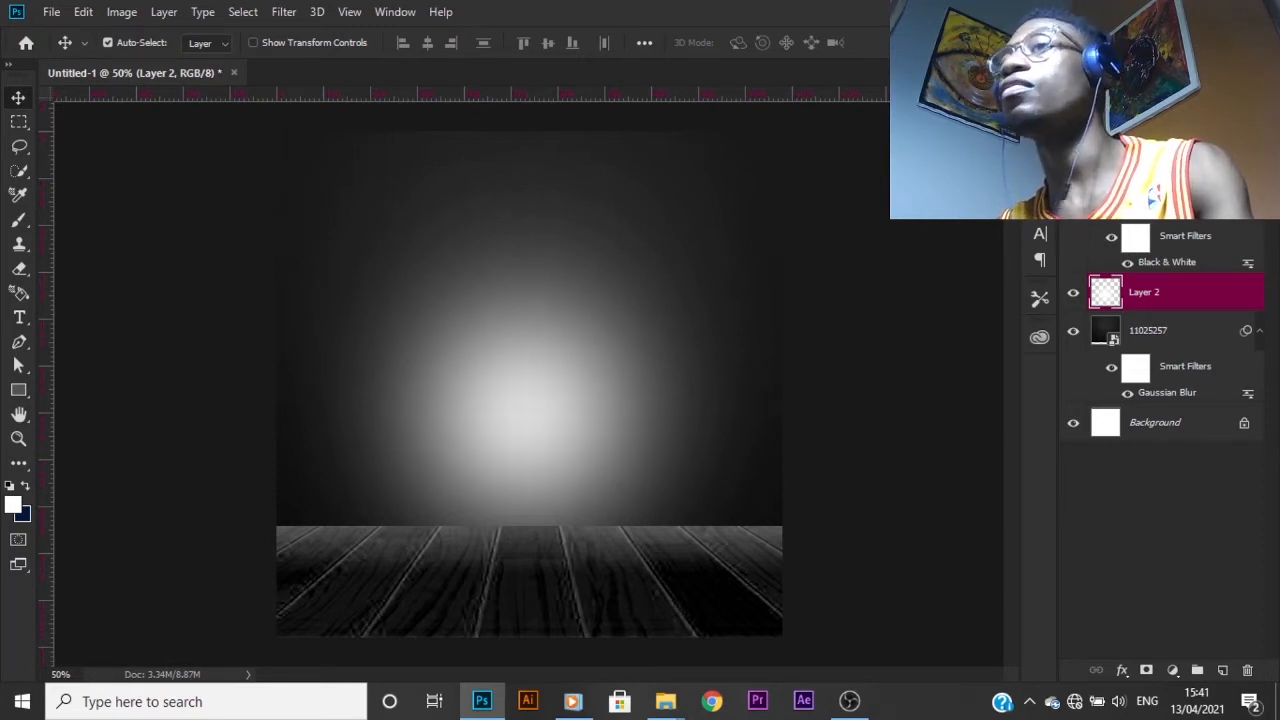
key("9")
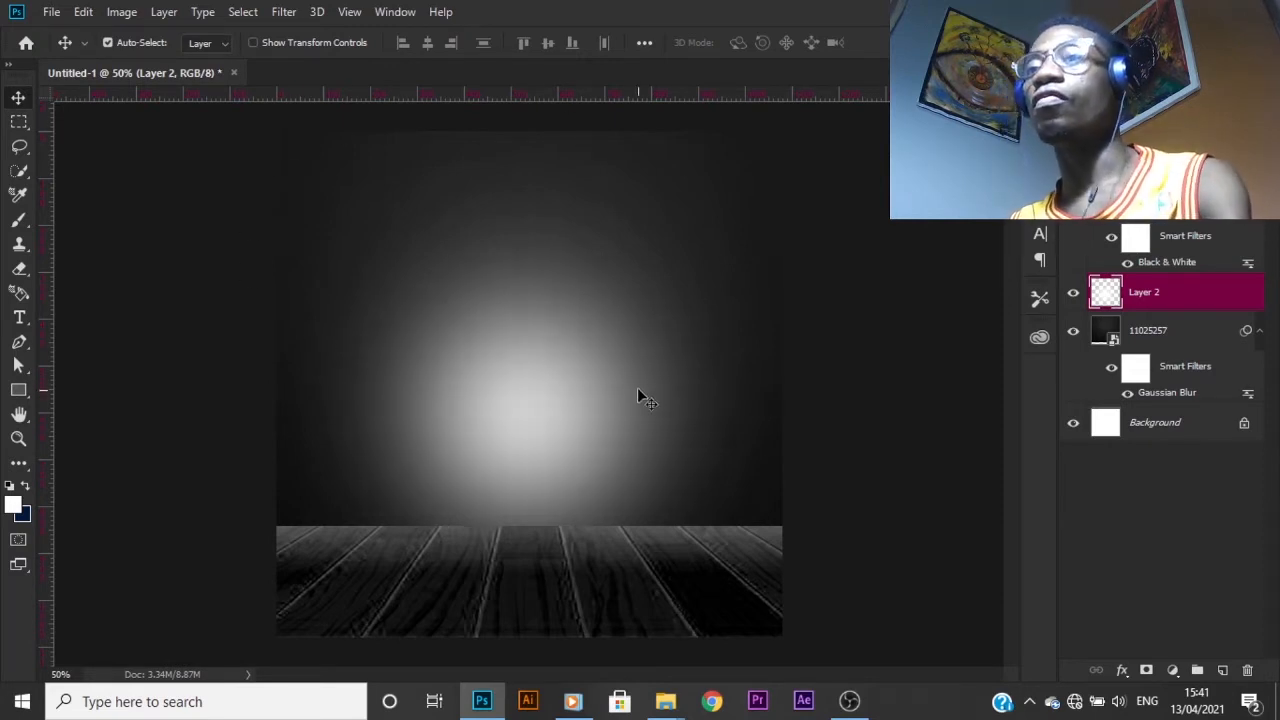
- Place the chicken-and-fries box PNG from the kfc folder into Untitled-1 and move its layer above Layer 1
mouse_move(662, 705)
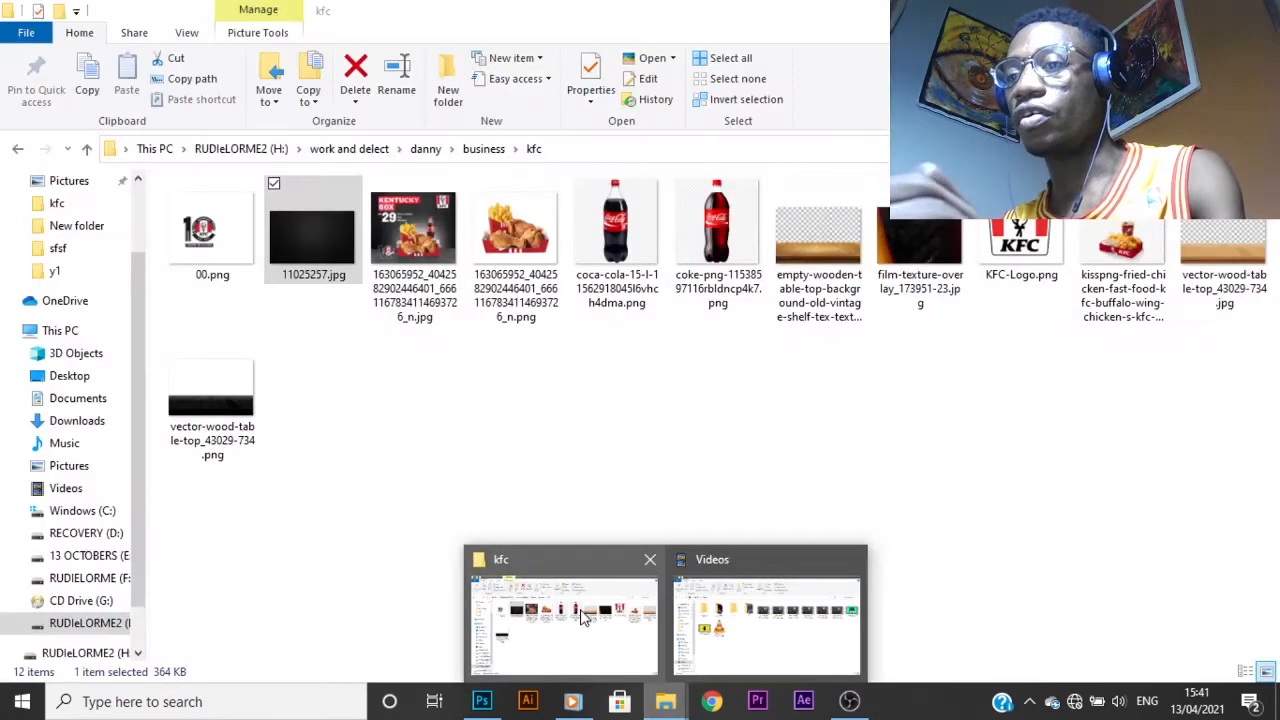
left_click(563, 622)
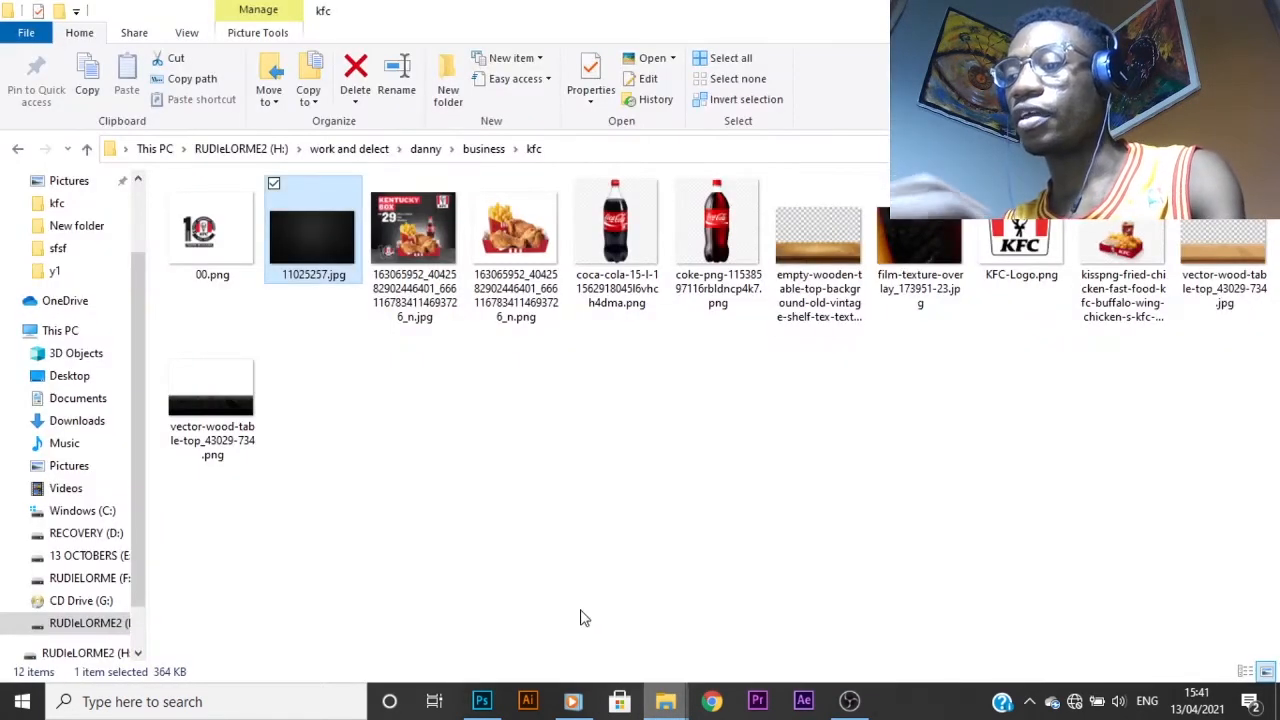
left_click(620, 460)
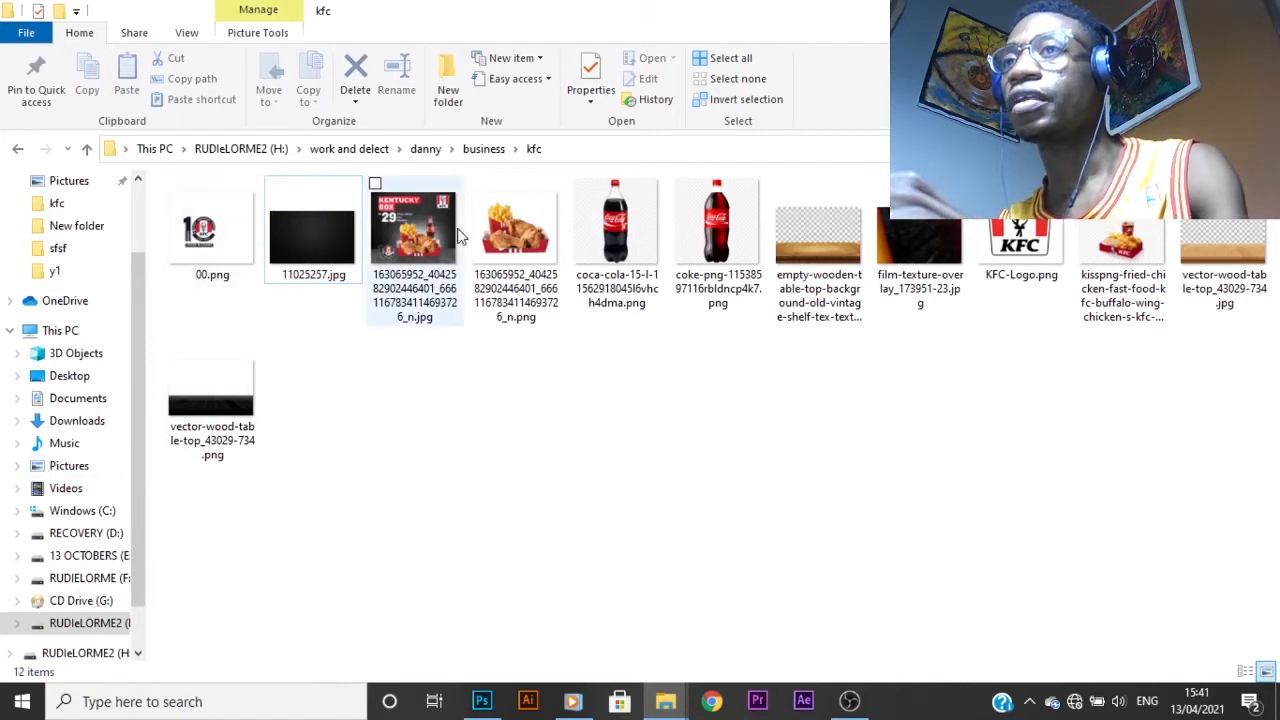
left_click(520, 247)
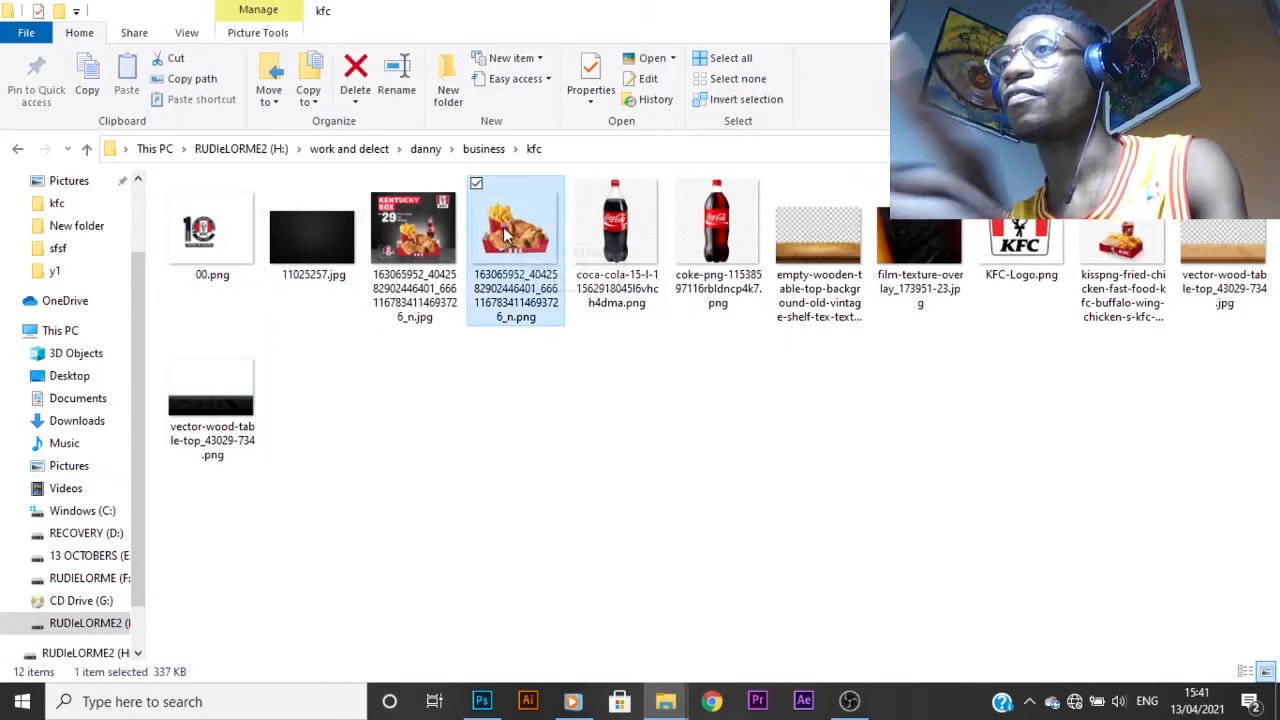
left_click_drag(514, 251, 469, 474)
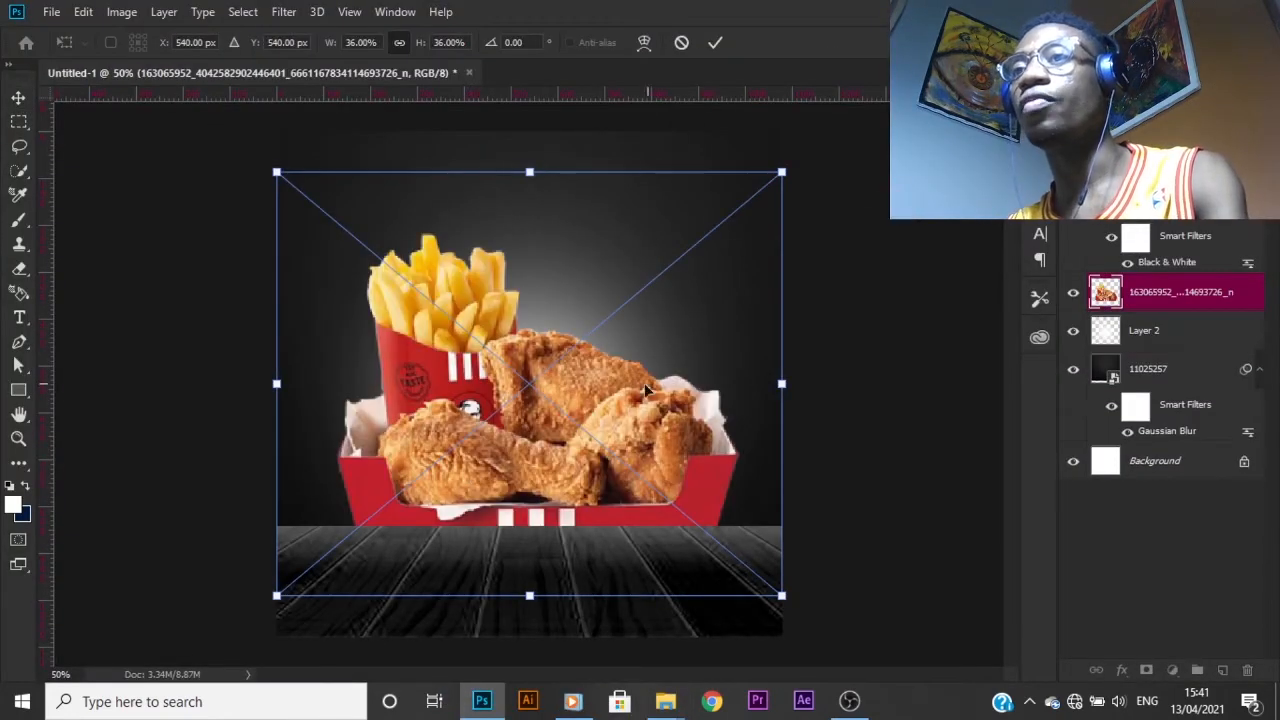
key("Return")
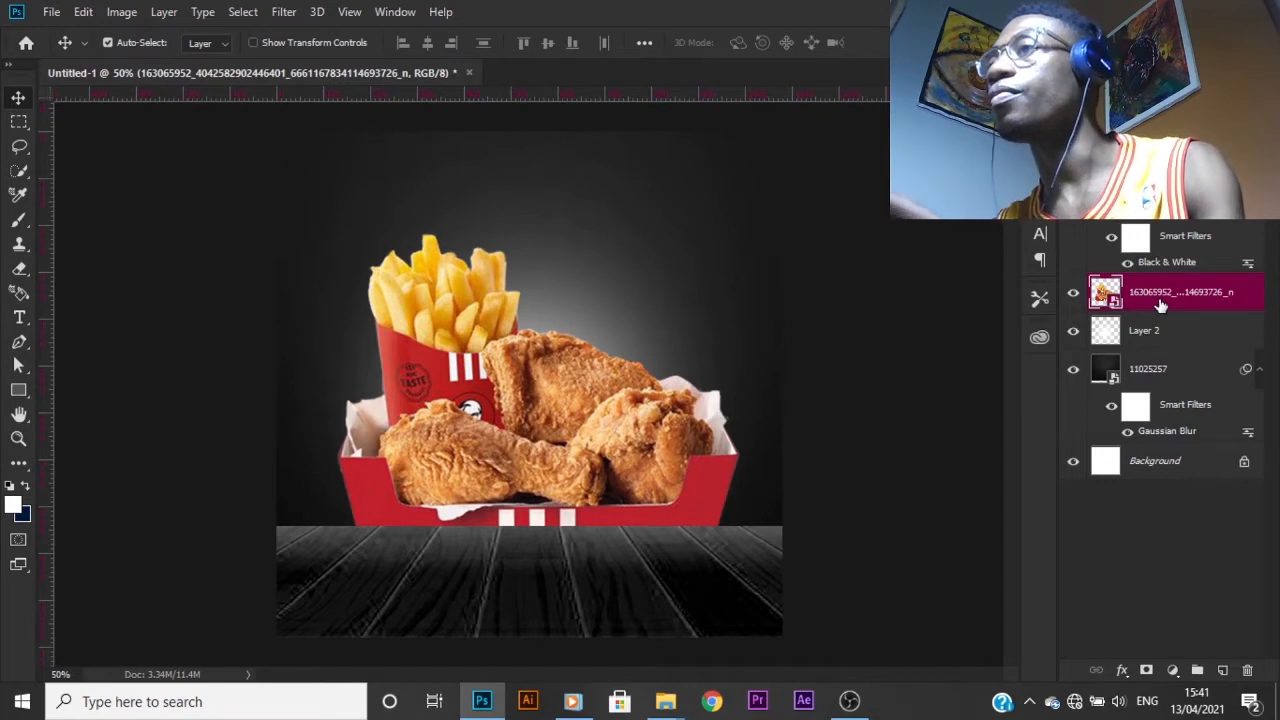
key("Delete")
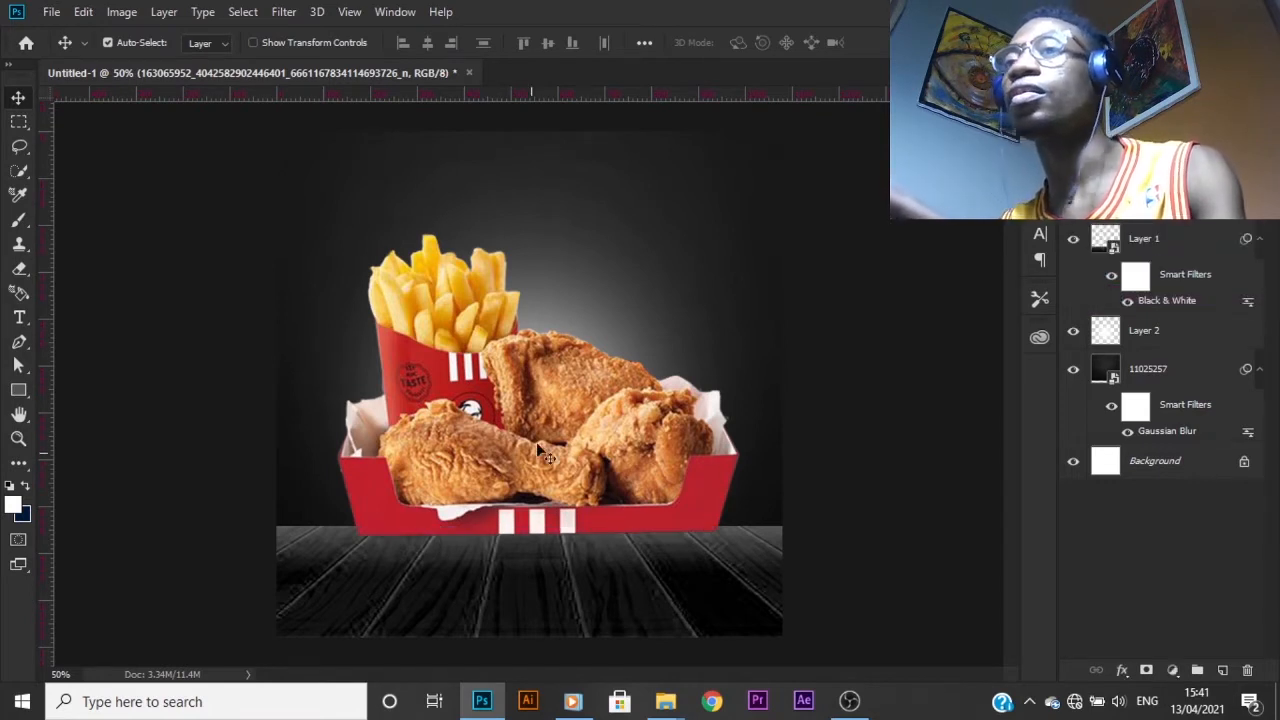
- Move the chicken-and-fries box down onto the wooden table and scale it to about 26.5%
left_click_drag(540, 452, 533, 530)
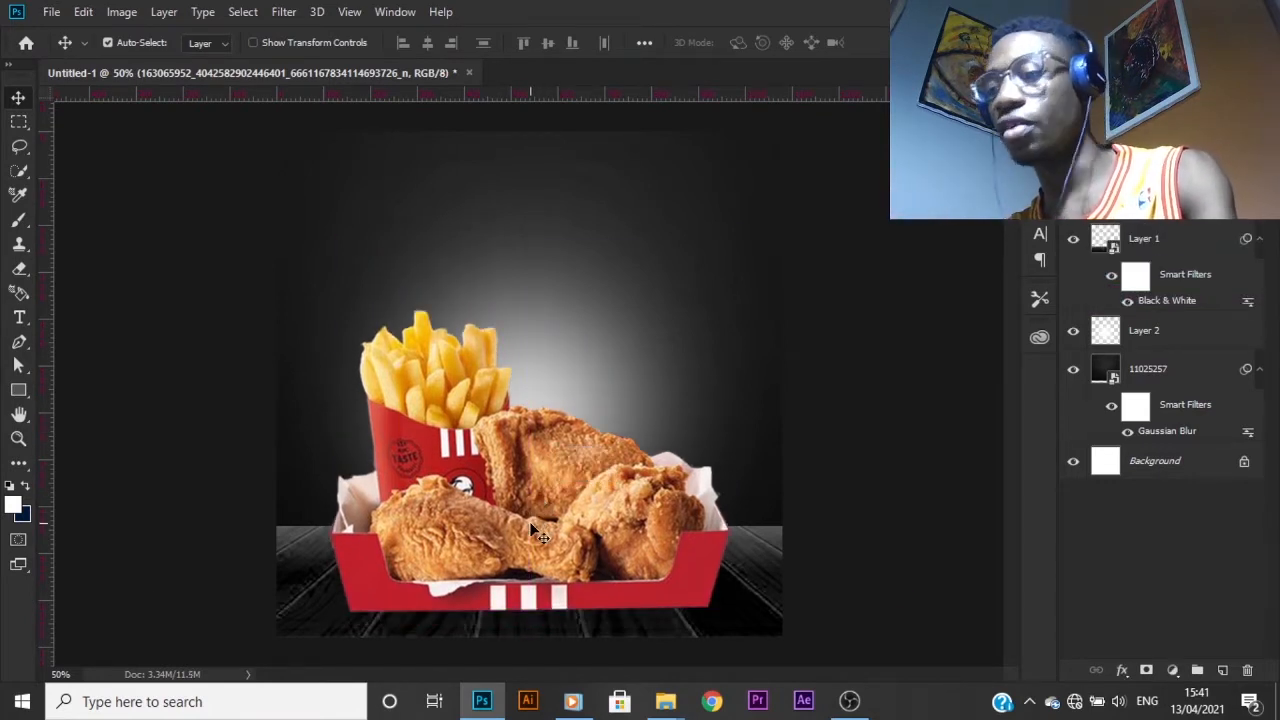
key("ctrl+t")
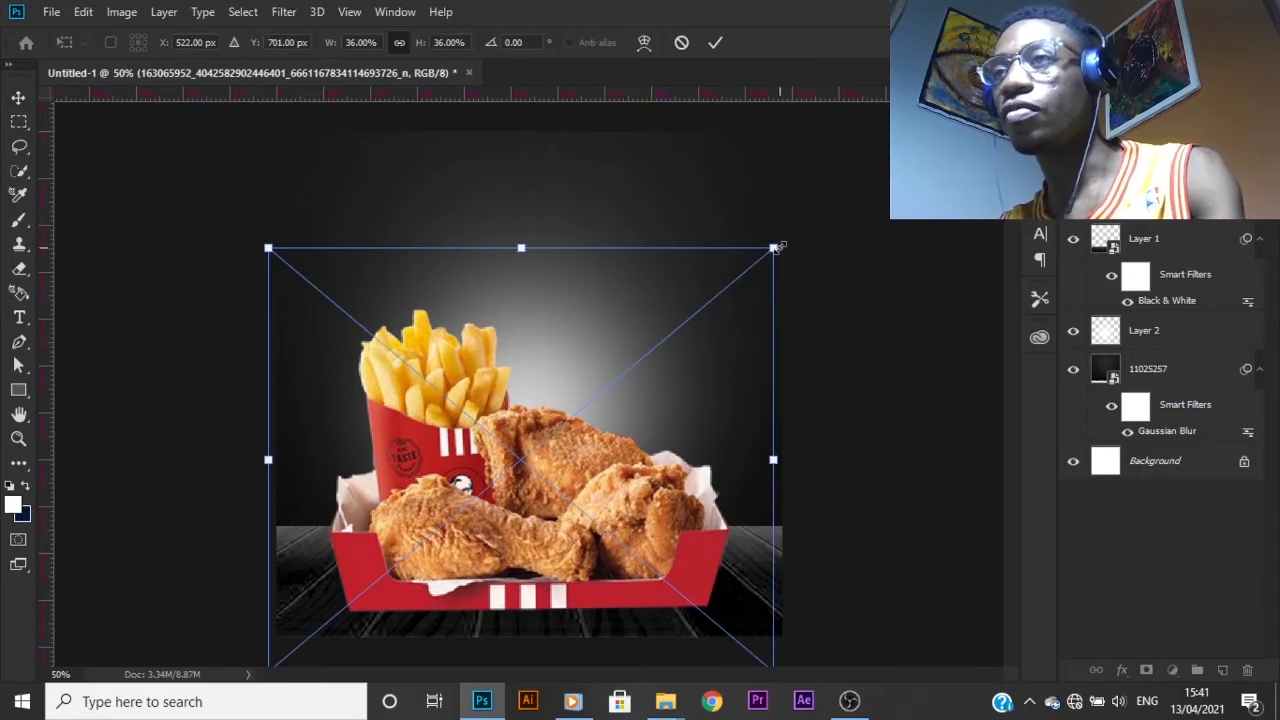
left_click_drag(776, 247, 703, 292)
key("Return")
left_click(527, 515)
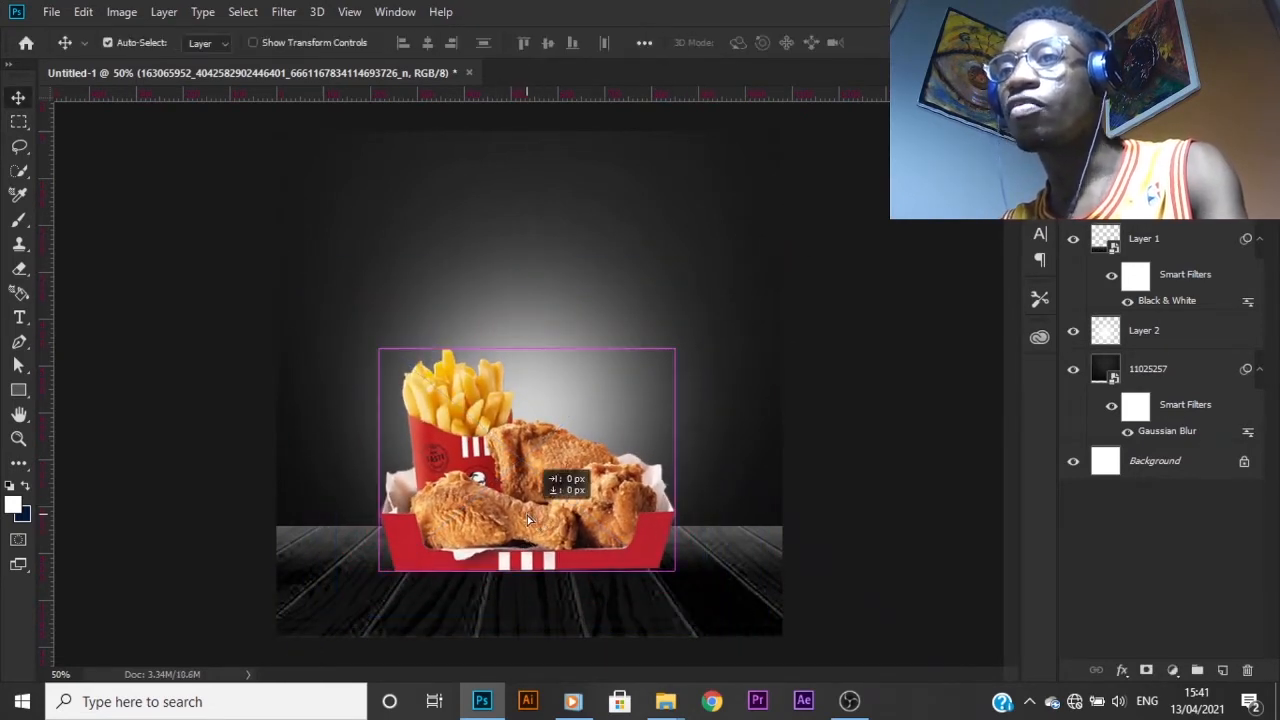
left_click_drag(527, 515, 537, 513)
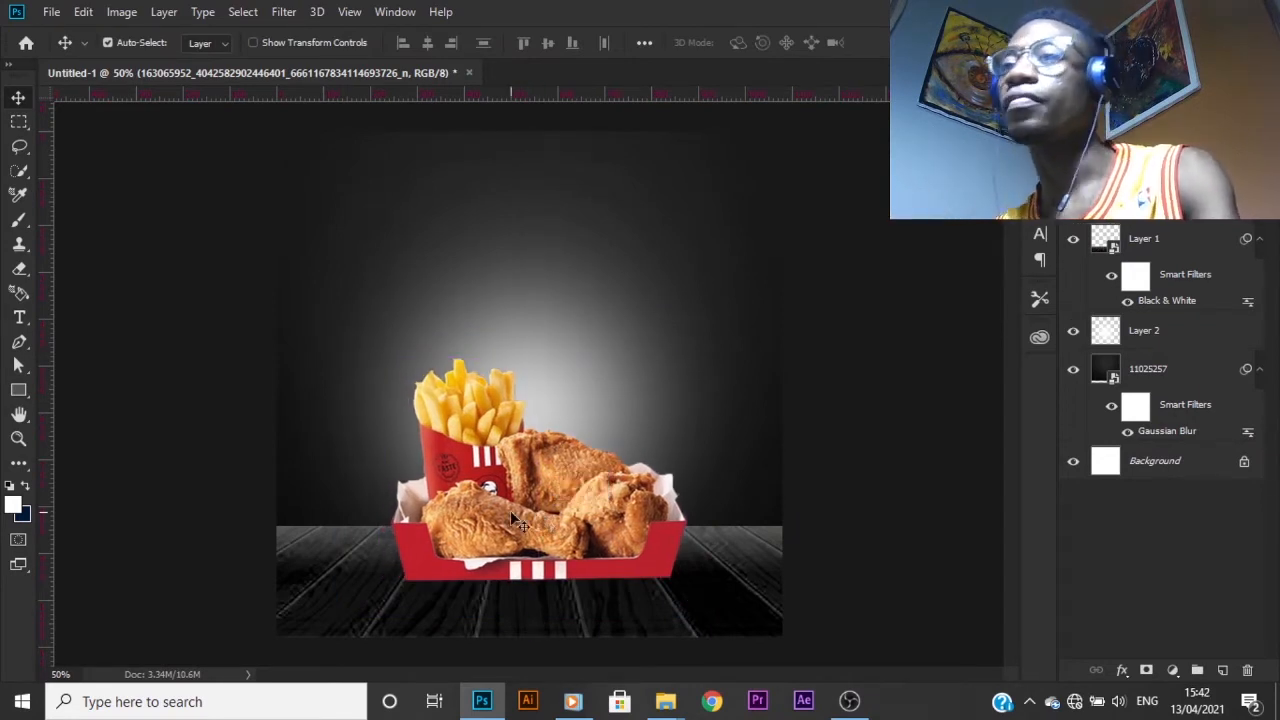
- Scale the chicken-and-fries box down to about 22.7% and centre it horizontally at X 540 px, Y 705 px
key("ctrl+t")
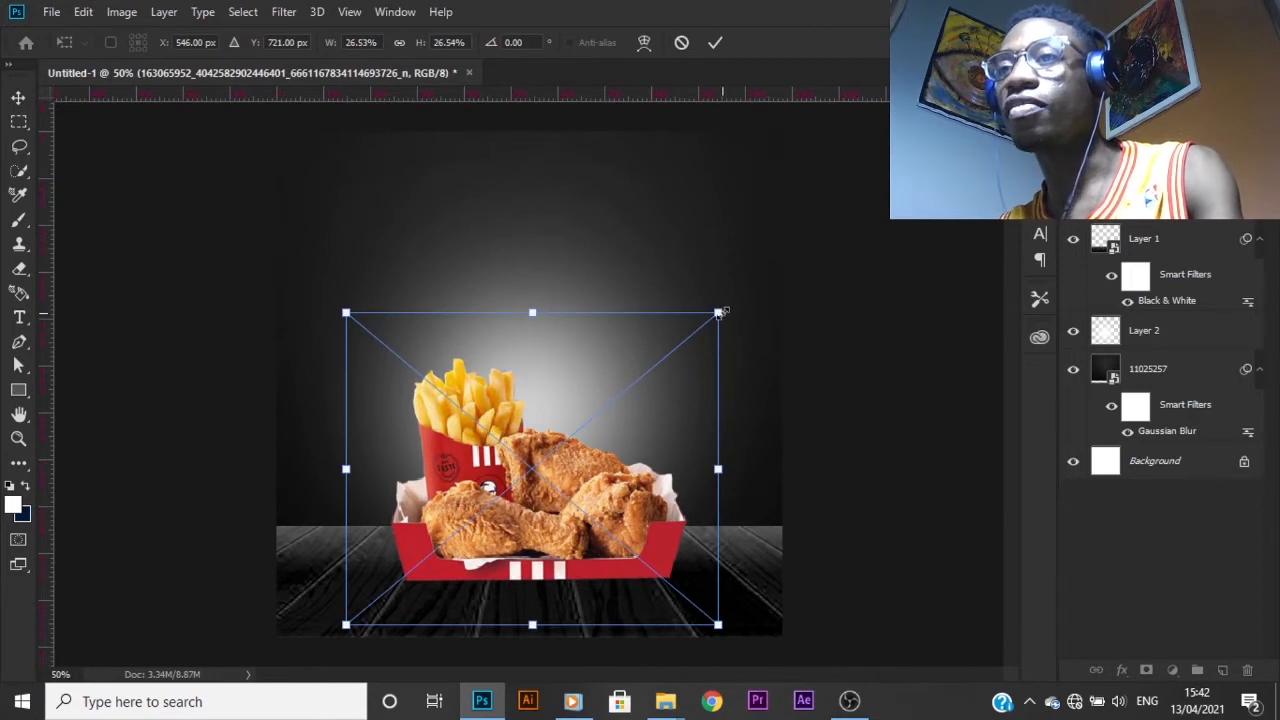
left_click_drag(721, 312, 688, 329)
left_click_drag(526, 502, 509, 504)
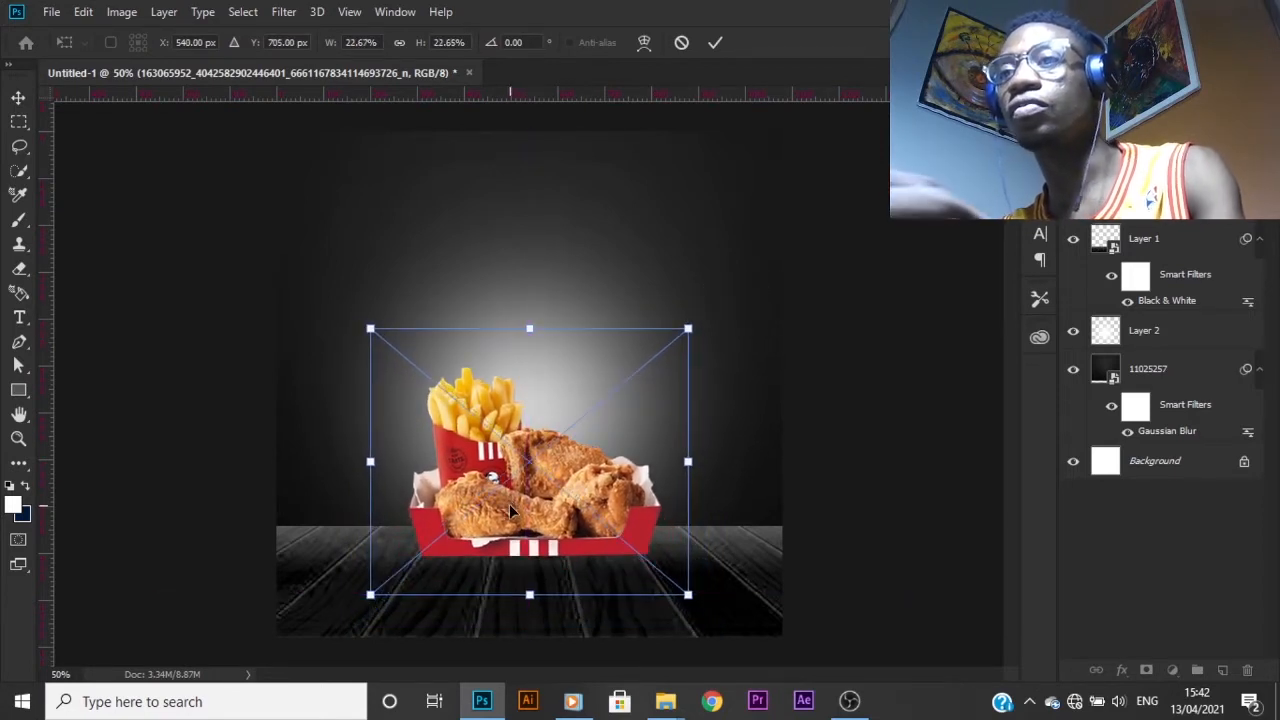
key("Return")
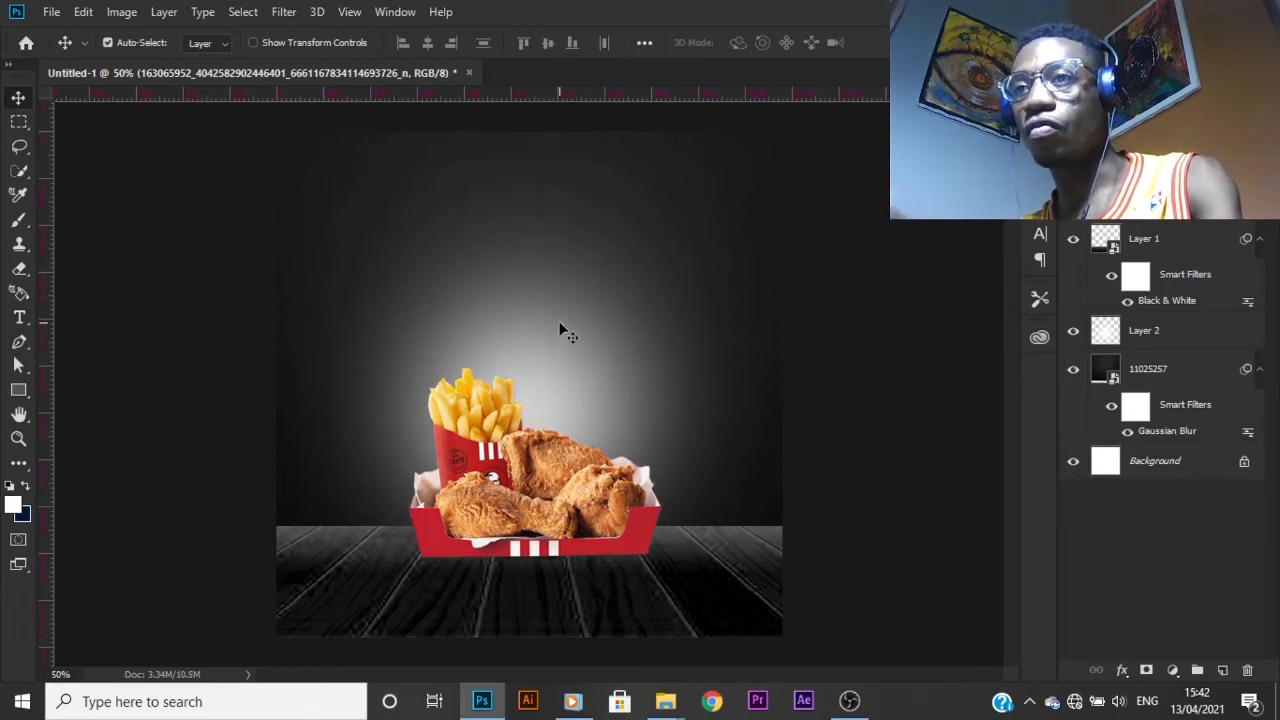
- Shift the chicken-and-fries box slightly further down so it sits on the wooden planks
left_click(558, 330)
left_click(532, 478)
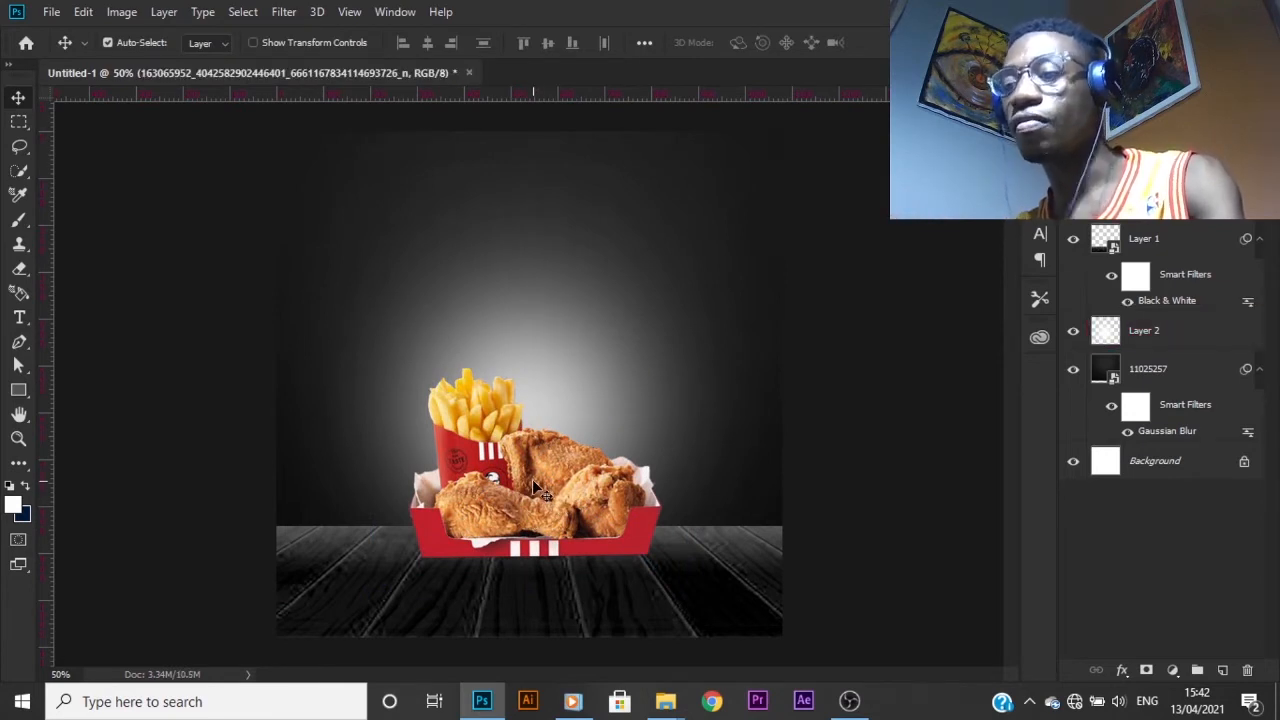
left_click_drag(533, 481, 531, 503)
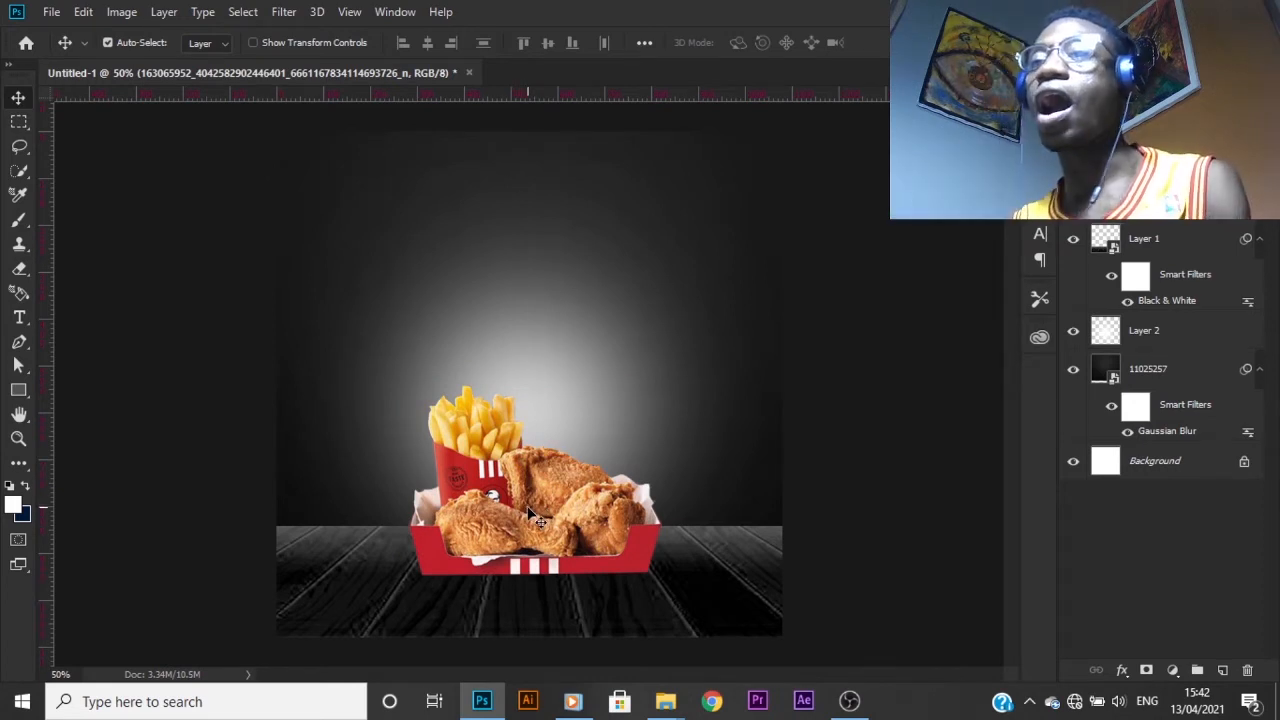
left_click(1206, 242)
left_click(537, 555)
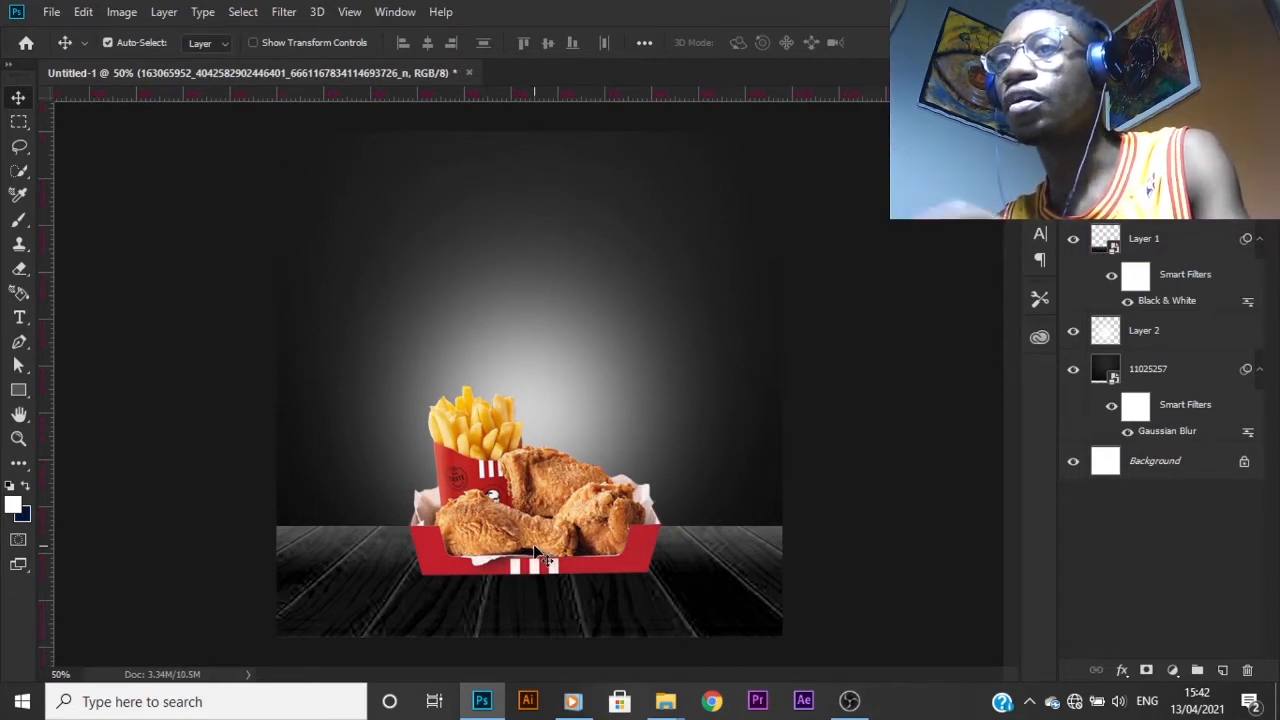
- Duplicate the chicken-and-fries box layer and select the original layer beneath the copy
key("ctrl+plus")
scroll(540, 540, "down", 2)
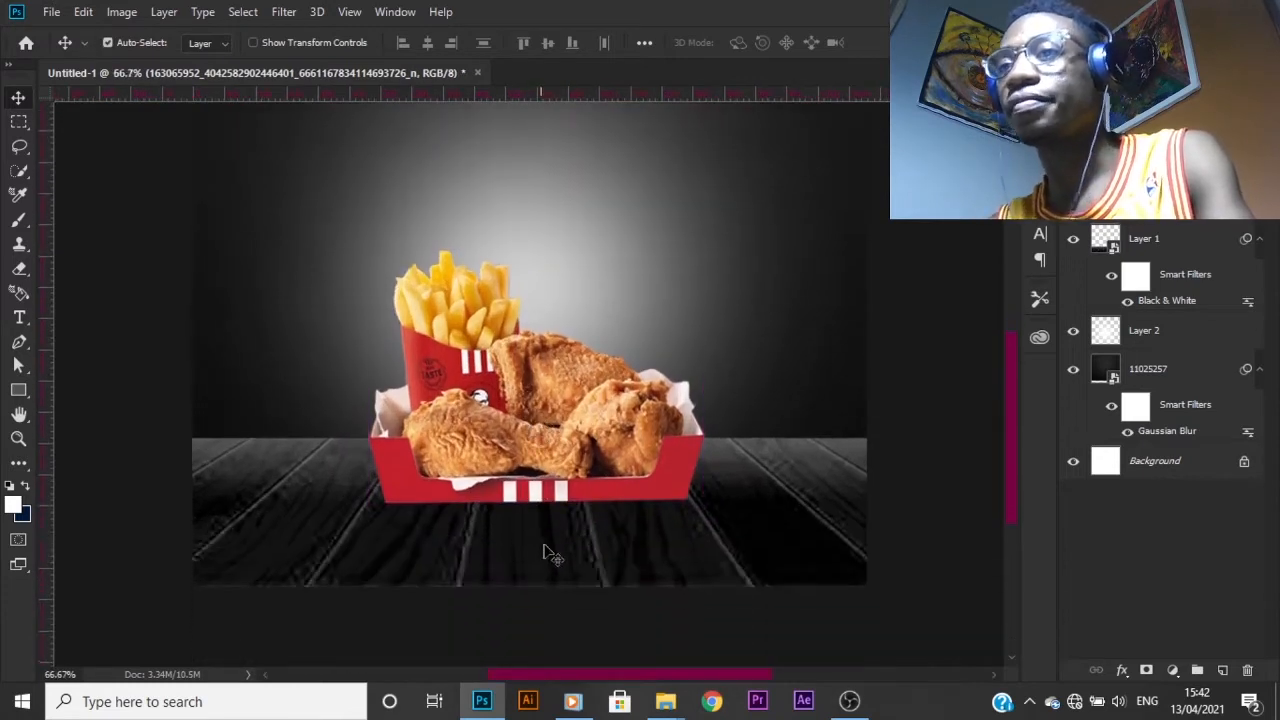
scroll(540, 480, "down", 1)
key("ctrl+j")
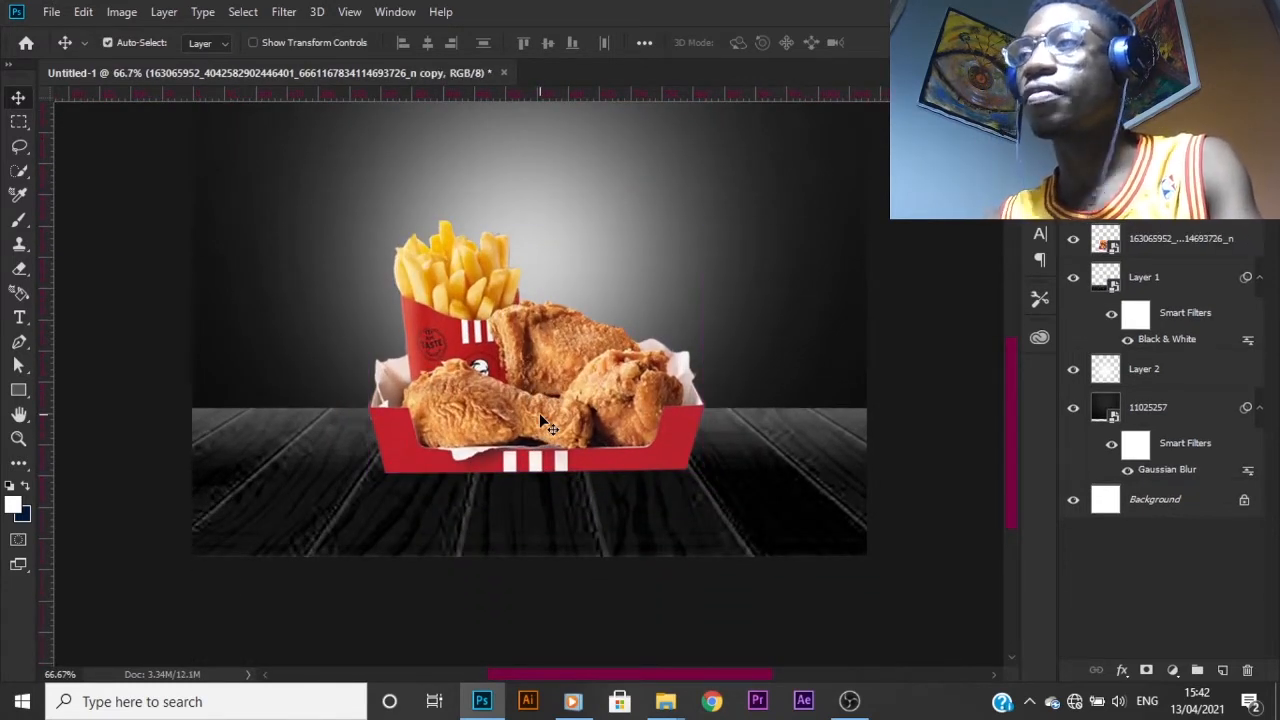
left_click(1158, 252)
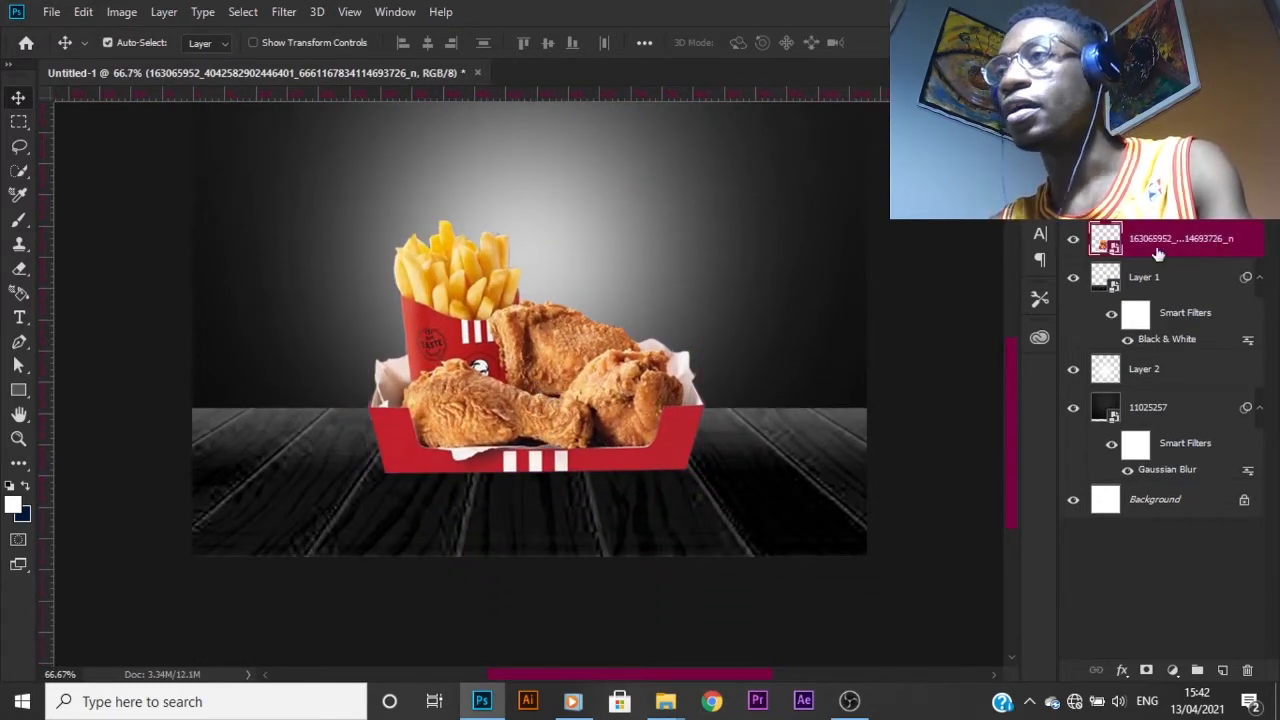
- Apply a black (#000000) Color Overlay to the original box layer and rasterize its layer style
left_click(1122, 670)
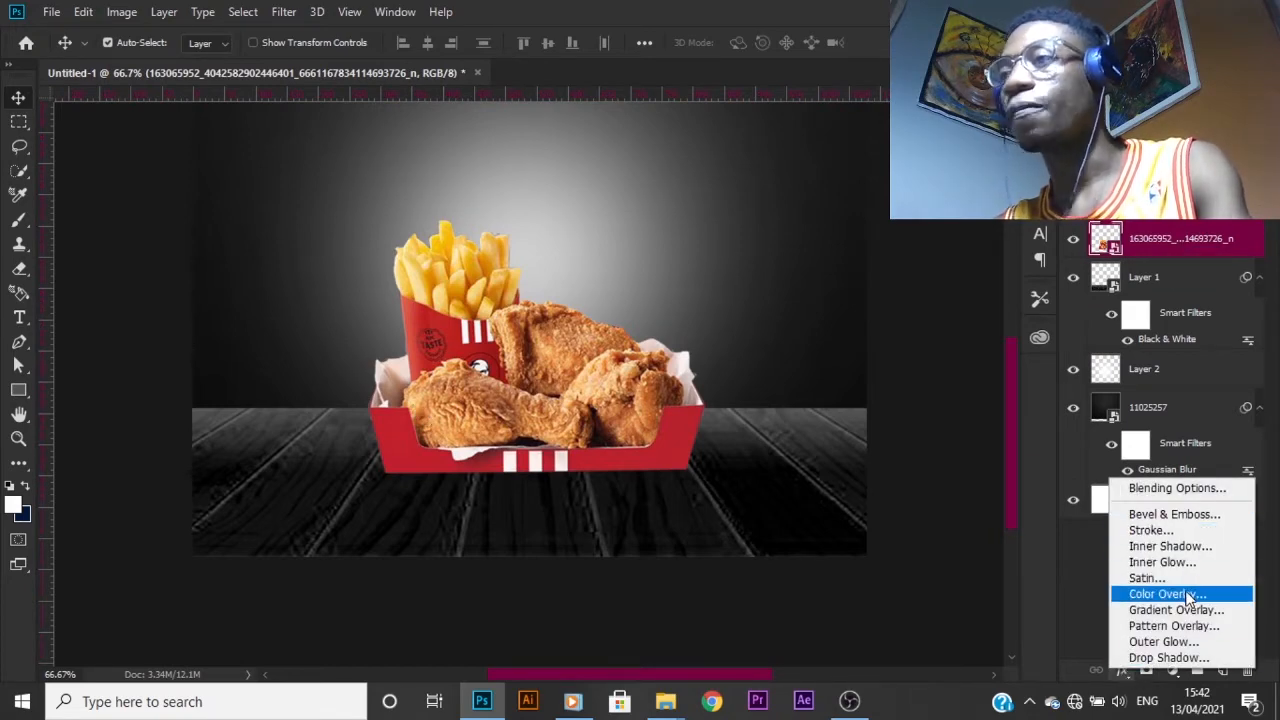
left_click(1190, 594)
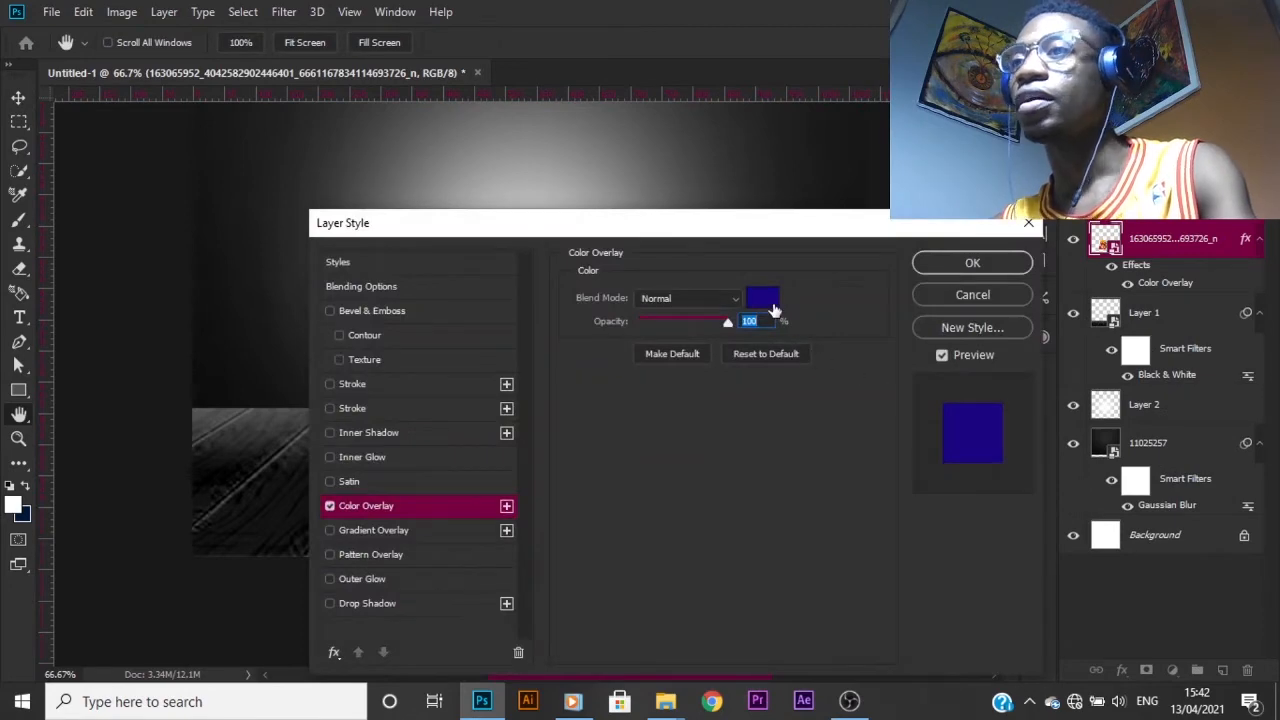
left_click(763, 298)
type("000000")
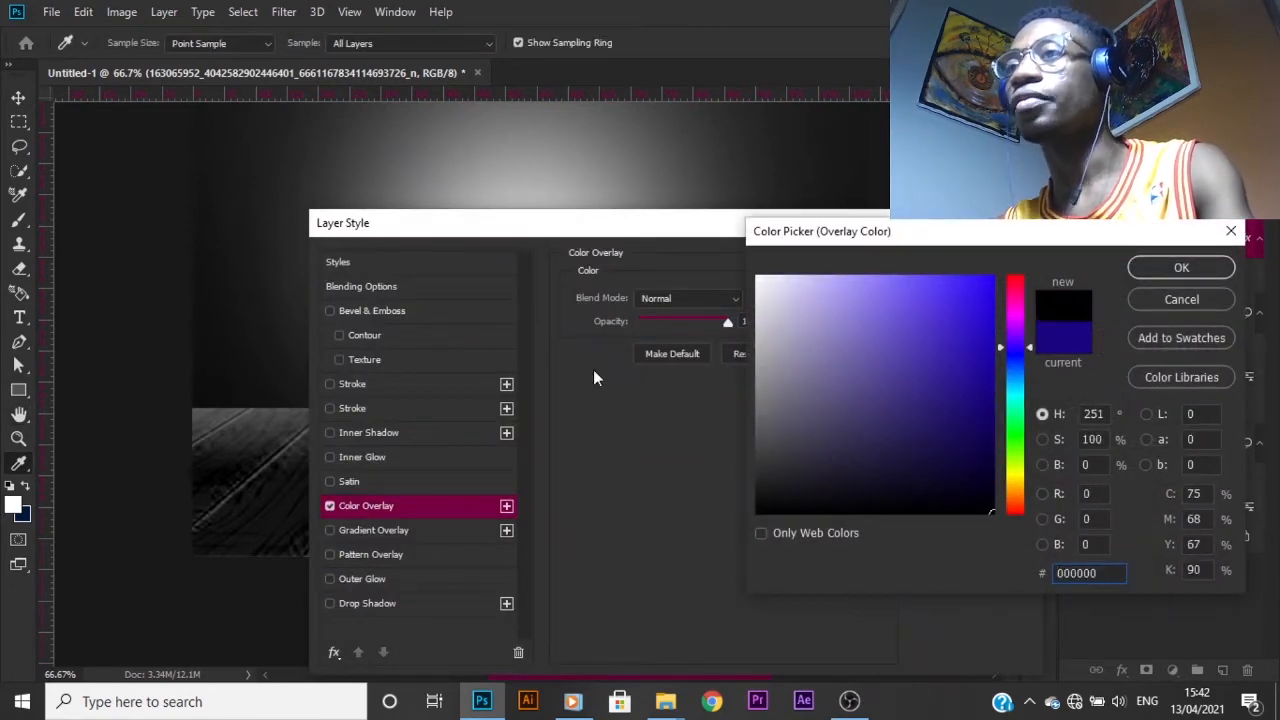
left_click(1160, 267)
left_click(965, 263)
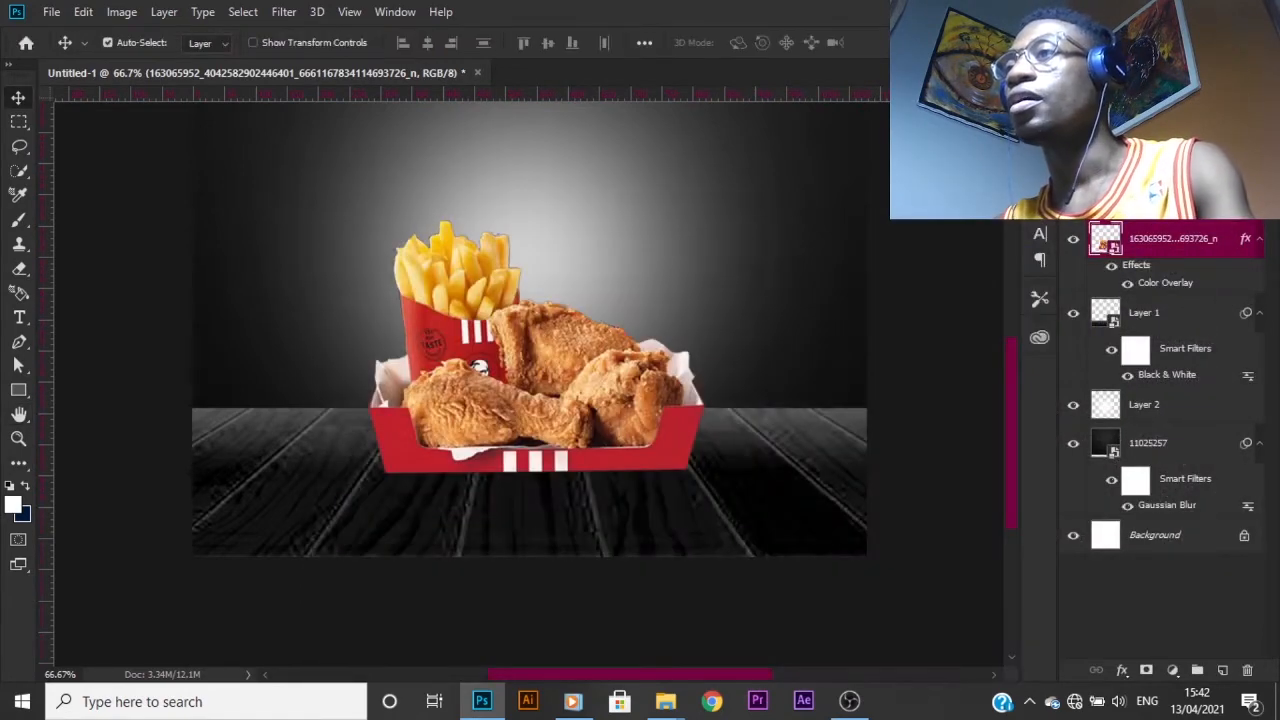
right_click(1210, 246)
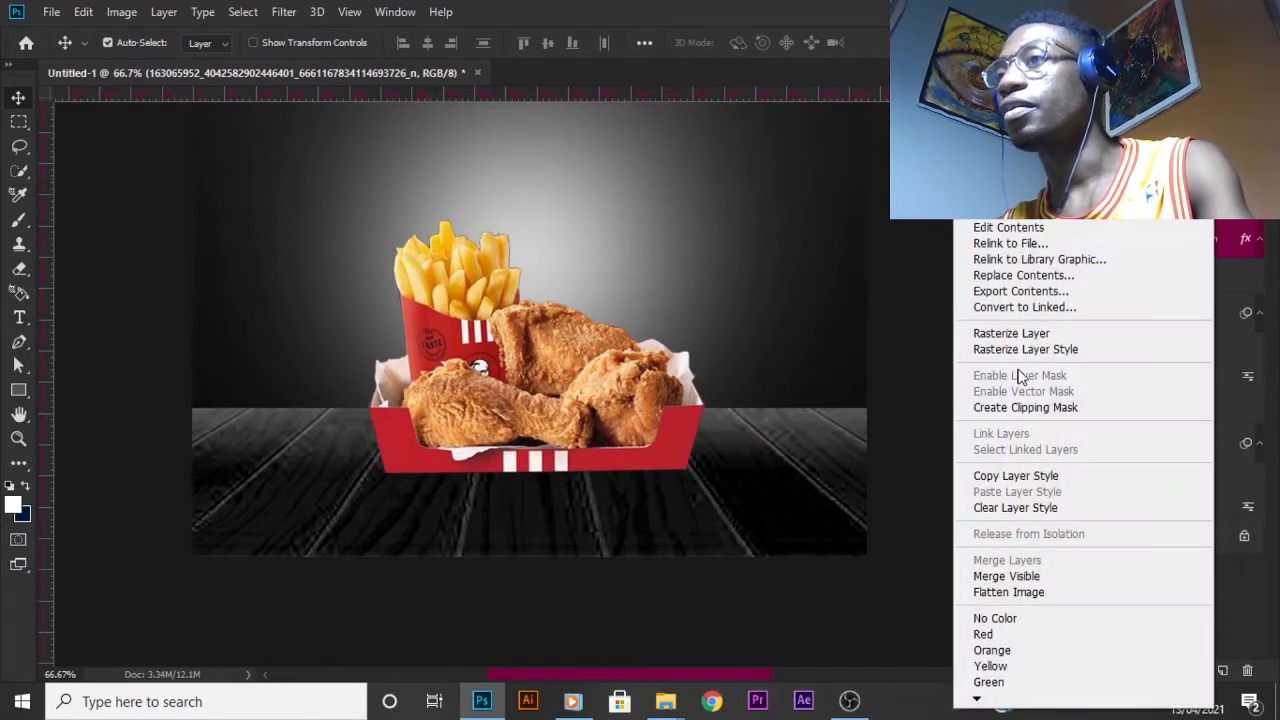
left_click(1068, 350)
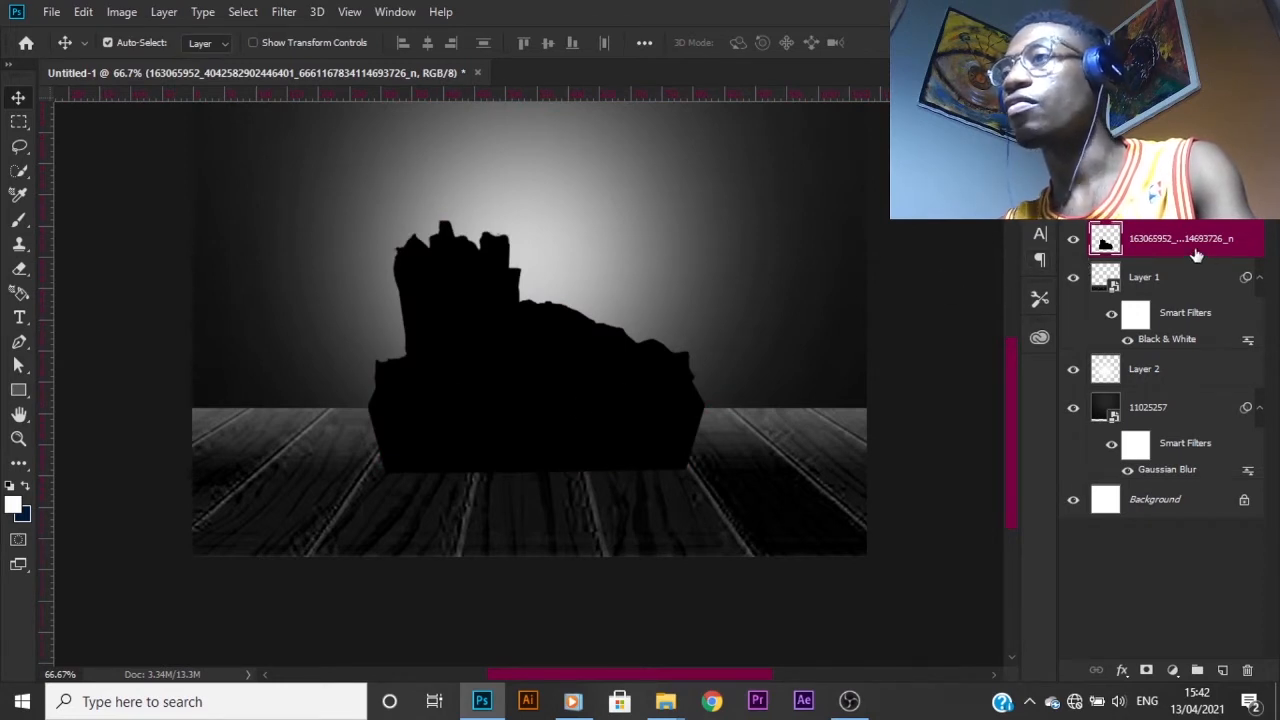
- Apply a Gaussian Blur of 5.8 pixels to the black silhouette and check it with the box copy shown and hidden
left_click(285, 12)
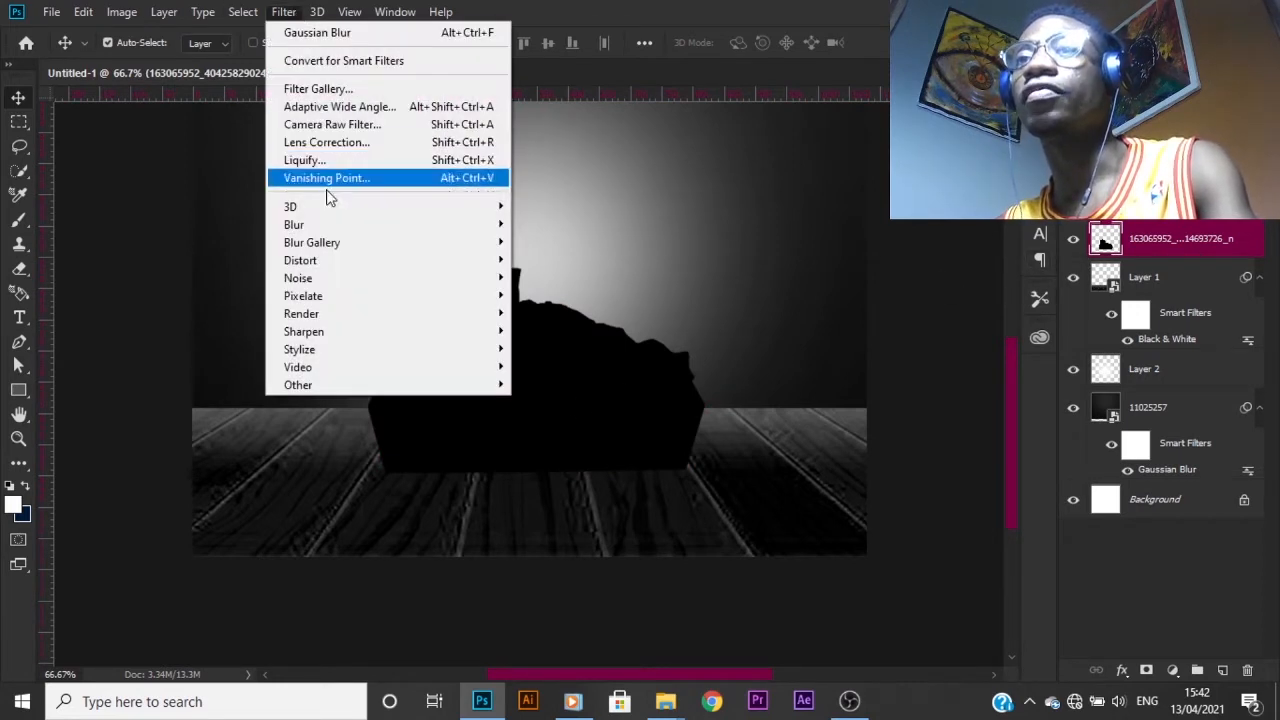
mouse_move(417, 226)
left_click(593, 296)
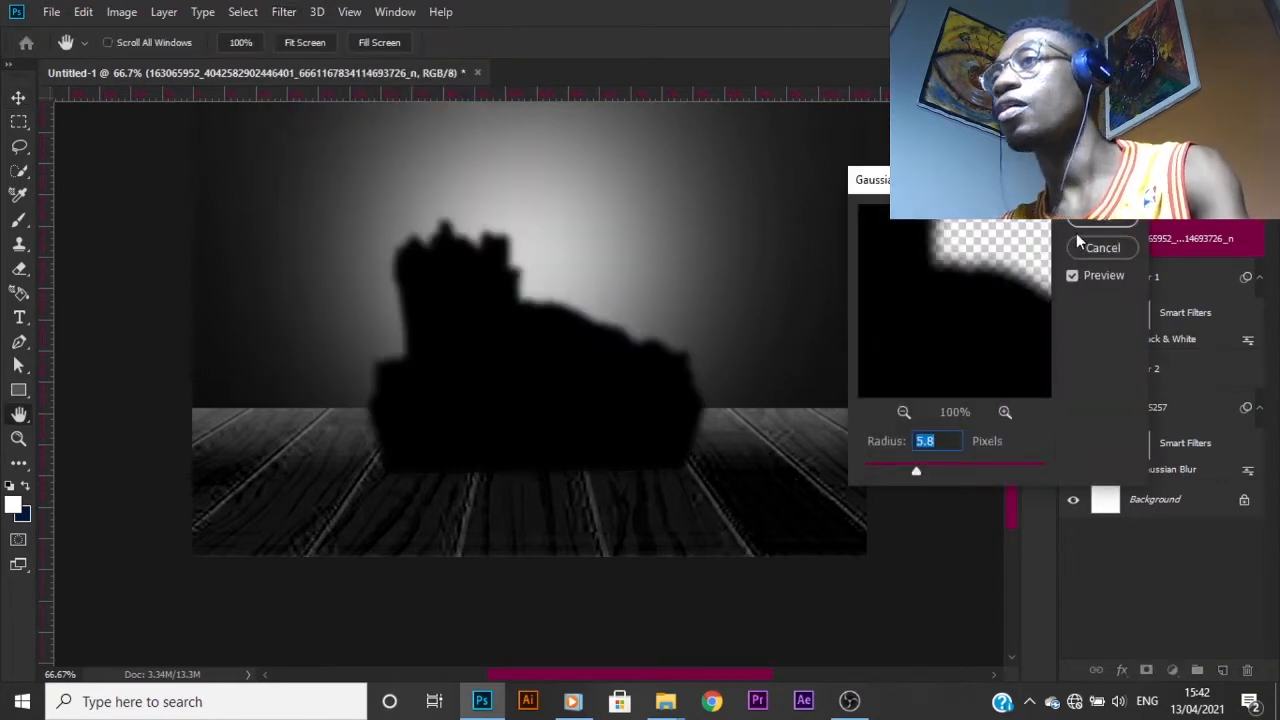
left_click(1100, 219)
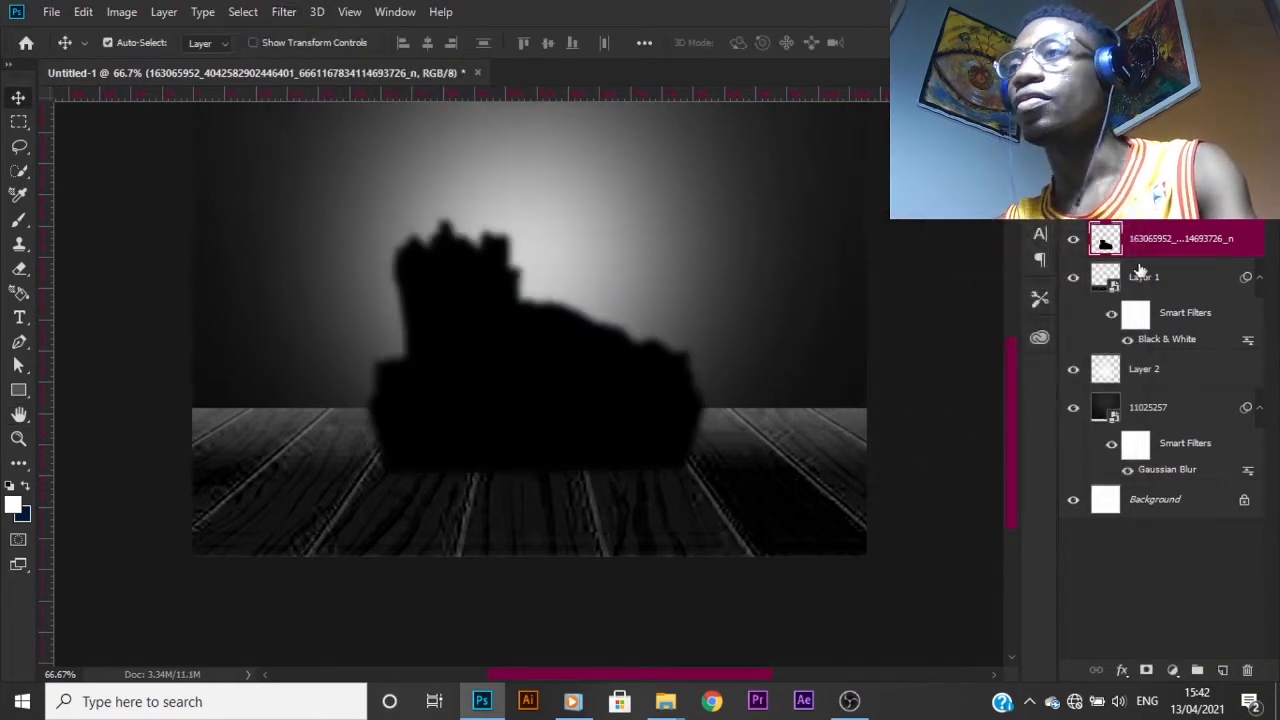
left_click(1072, 205)
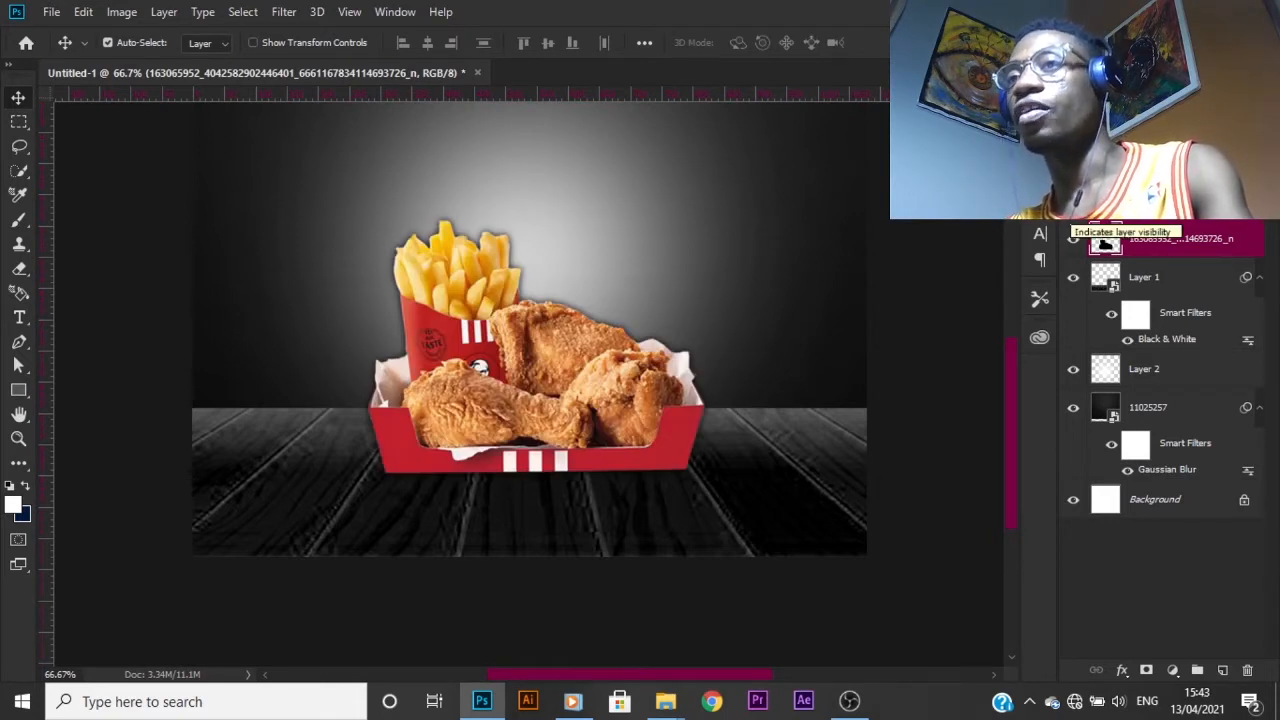
left_click(1072, 208)
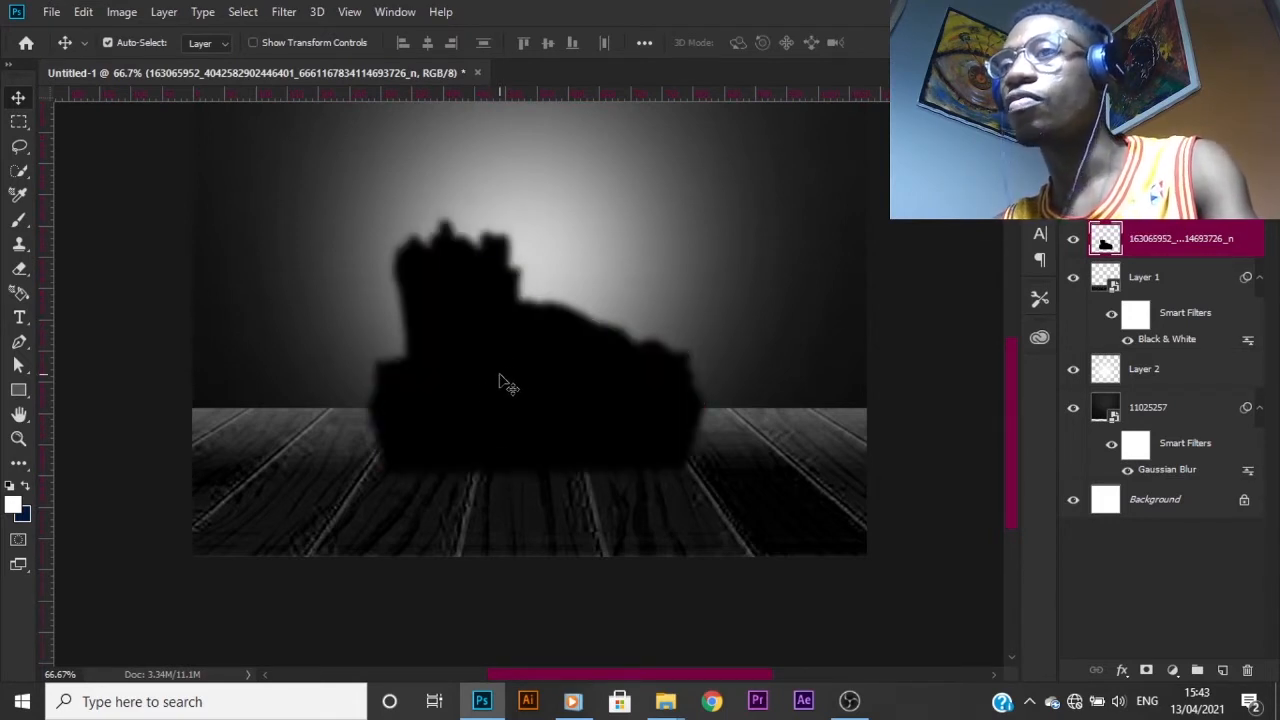
left_click(1072, 208)
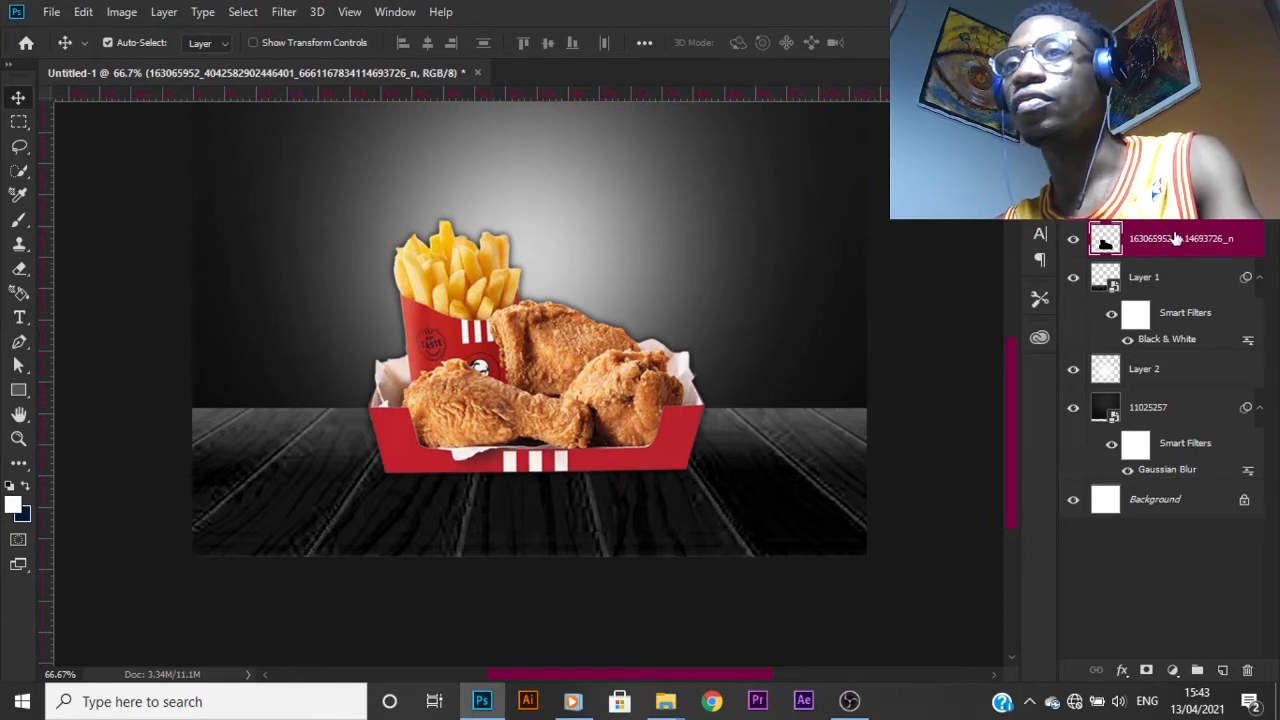
- Delete the blurred silhouette above the box's lower edge with a rectangular selection, deselect, and show the box copy again
left_click(20, 123)
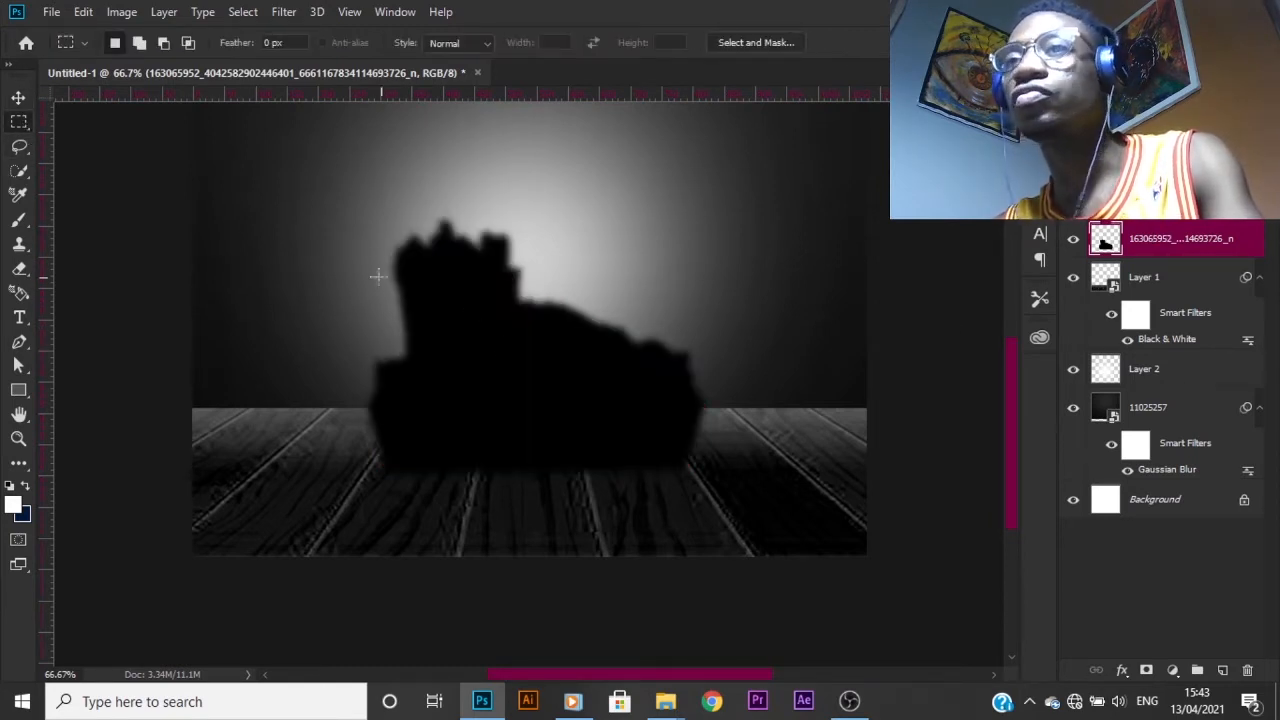
left_click_drag(288, 247, 698, 410)
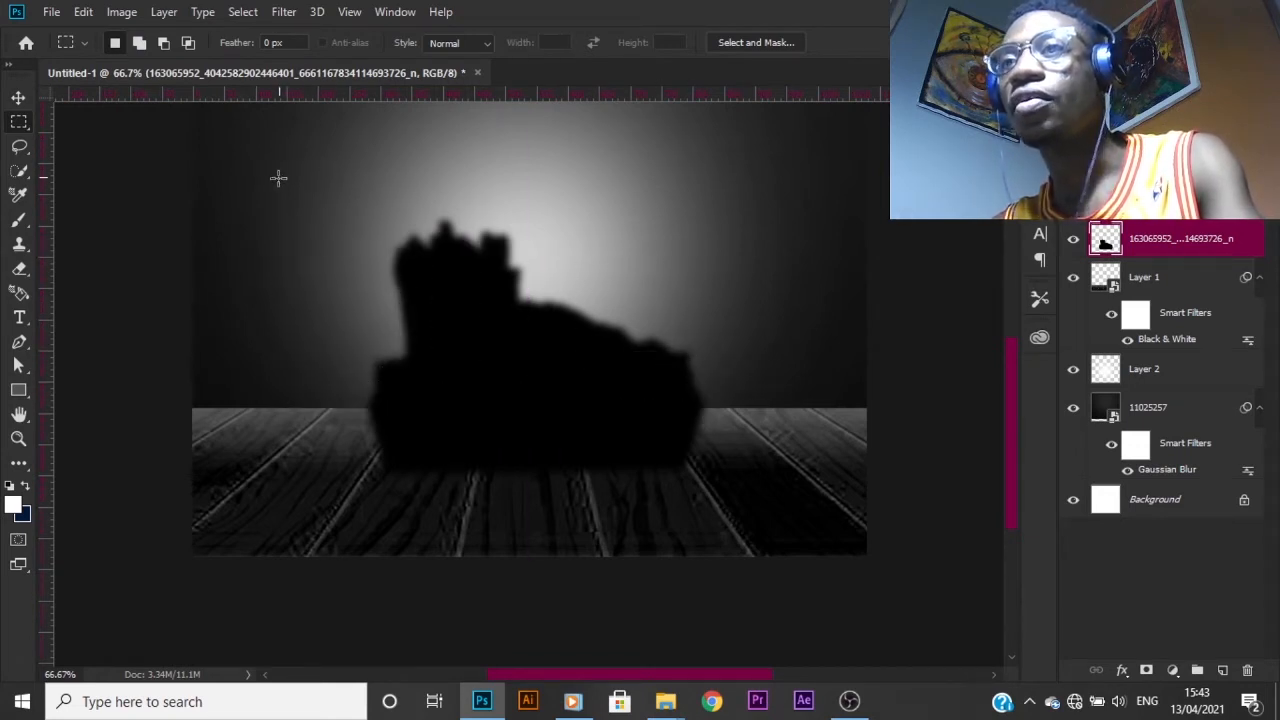
left_click_drag(278, 190, 746, 428)
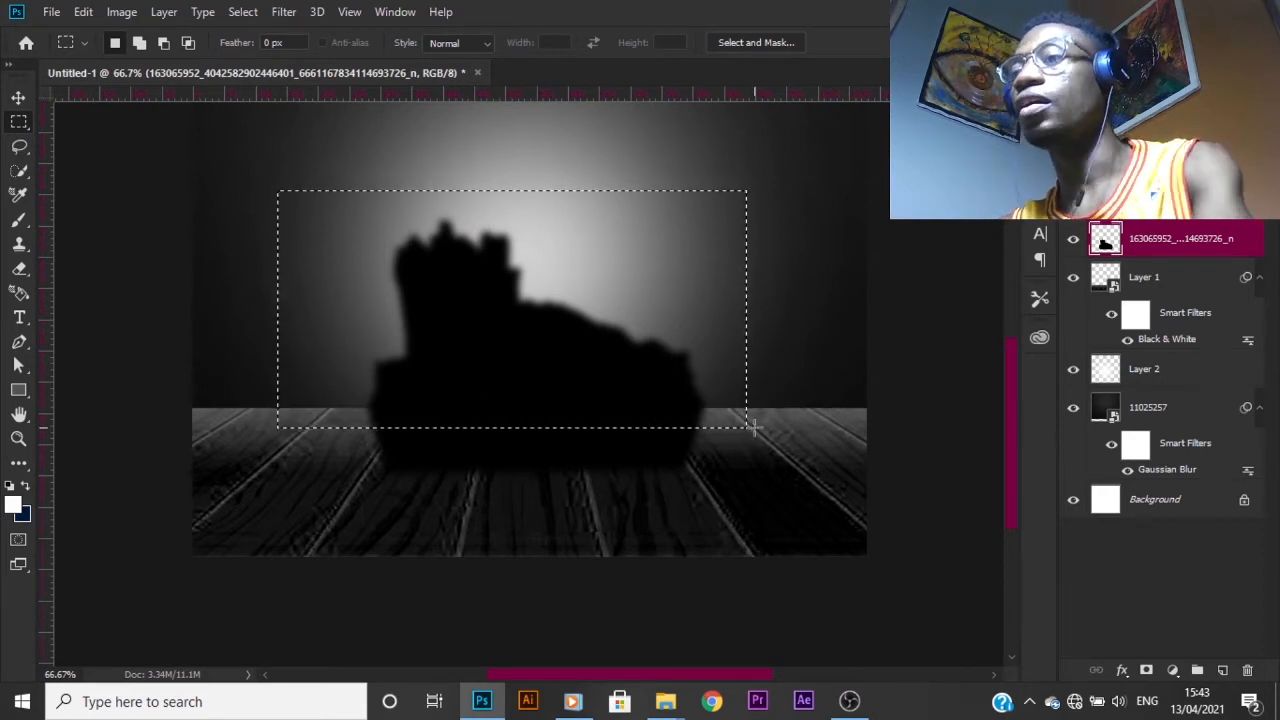
key("Delete")
key("ctrl+d")
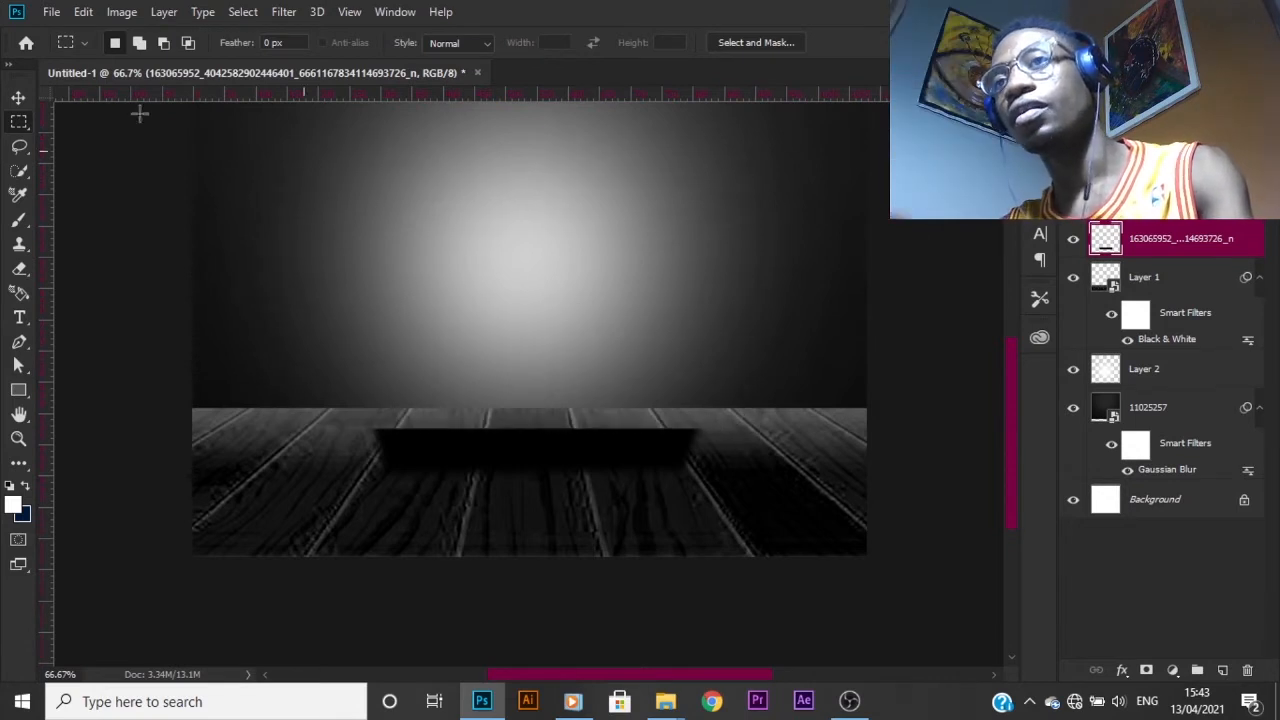
left_click(19, 99)
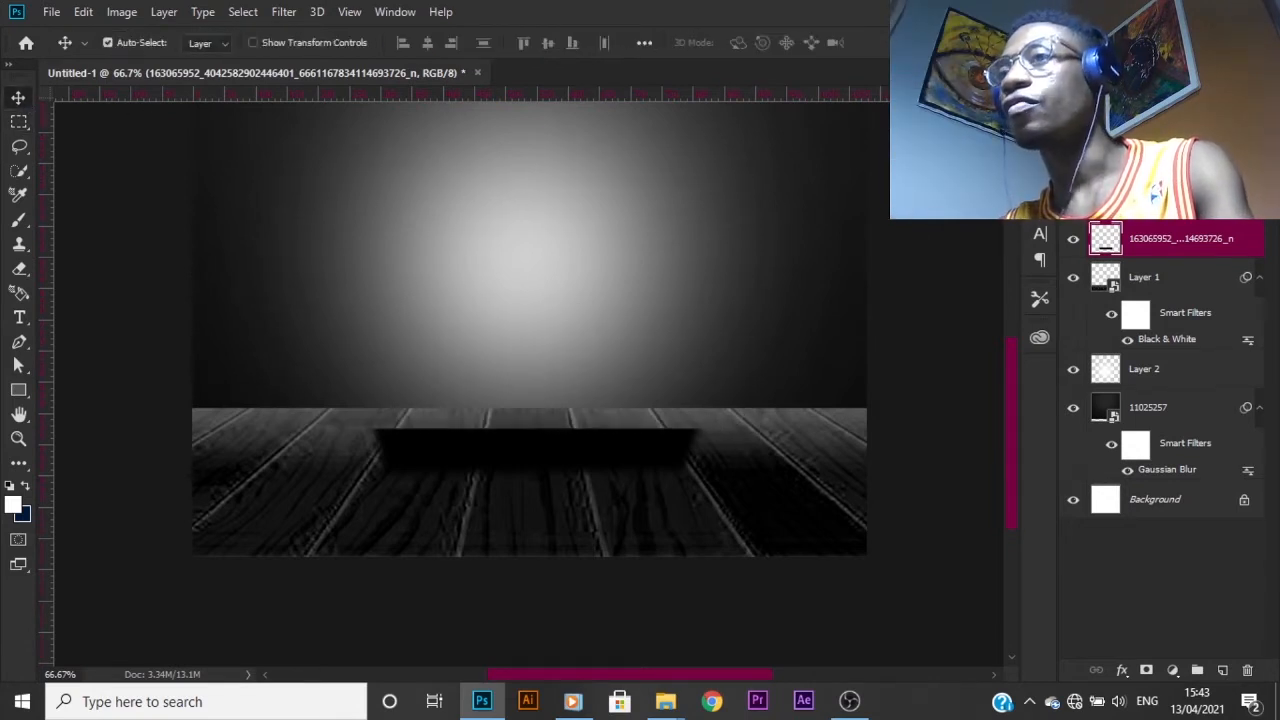
left_click(1073, 200)
- Select the shadow layer beneath the box and compare the box's base with the shadow hidden and shown
left_click(500, 390)
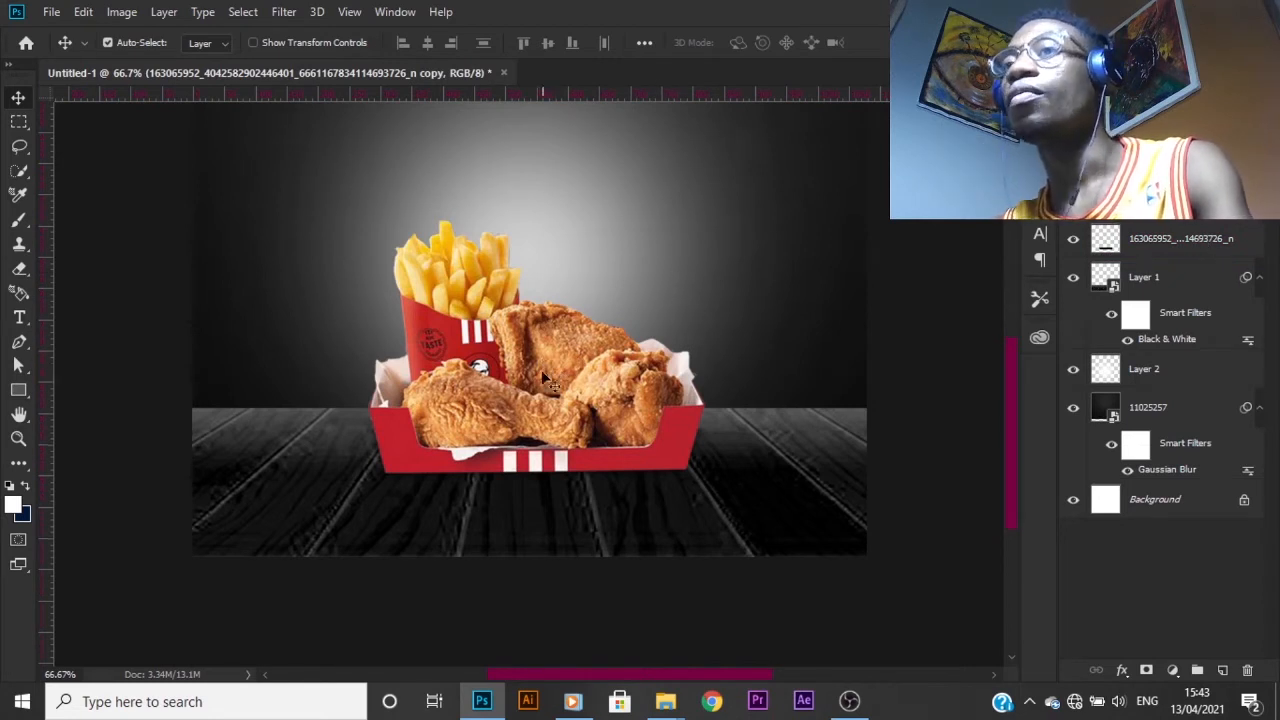
scroll(543, 378, "down", 1)
left_click(1160, 242)
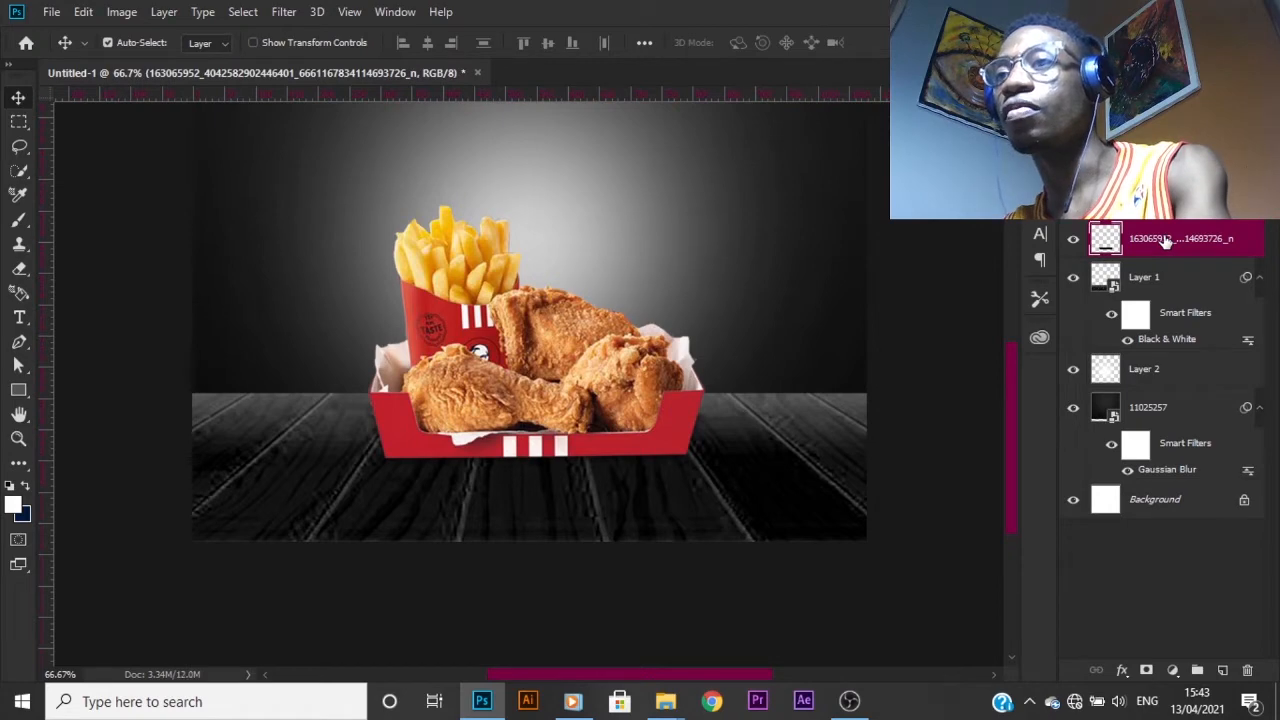
key("ctrl+plus")
key("ctrl+plus")
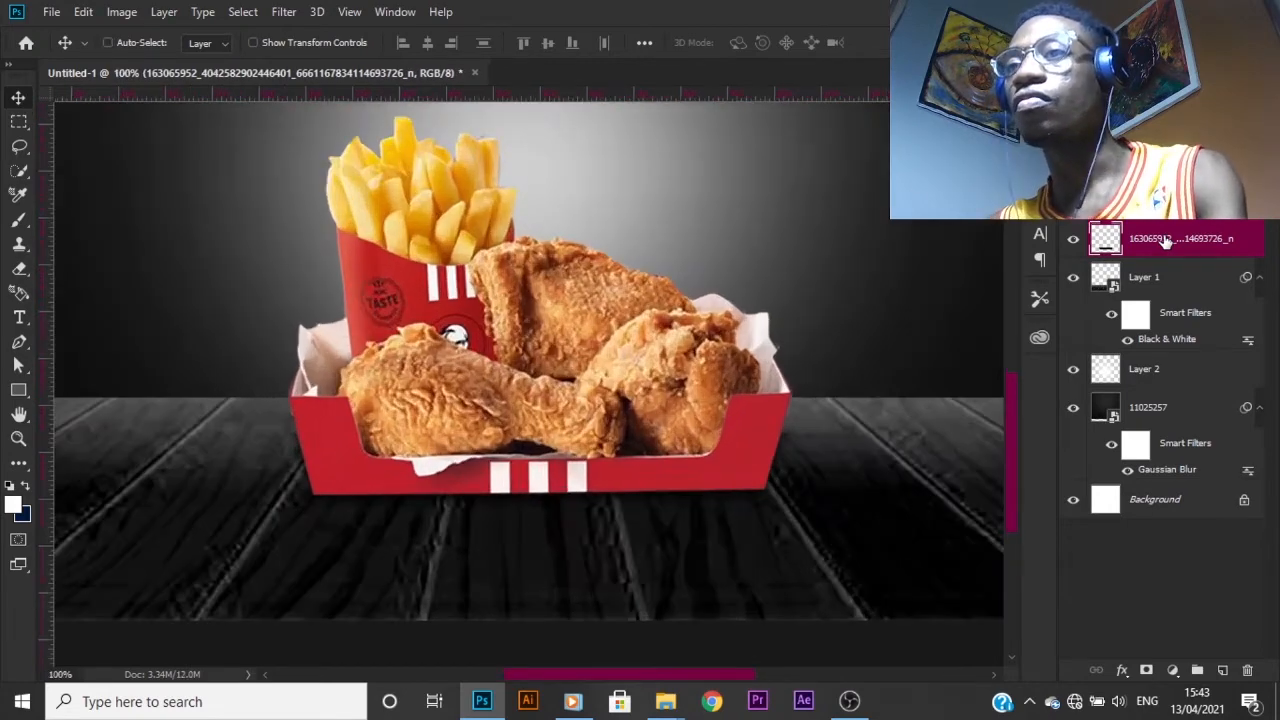
key("ctrl+minus")
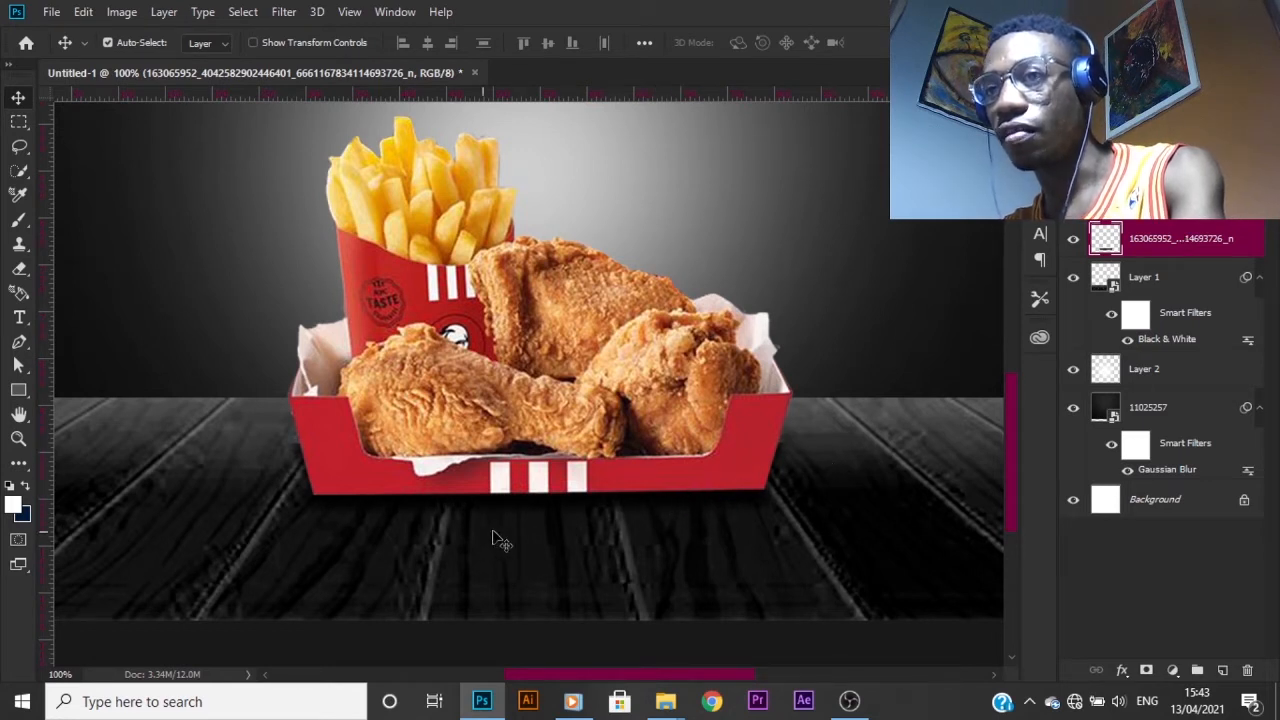
left_click(1074, 239)
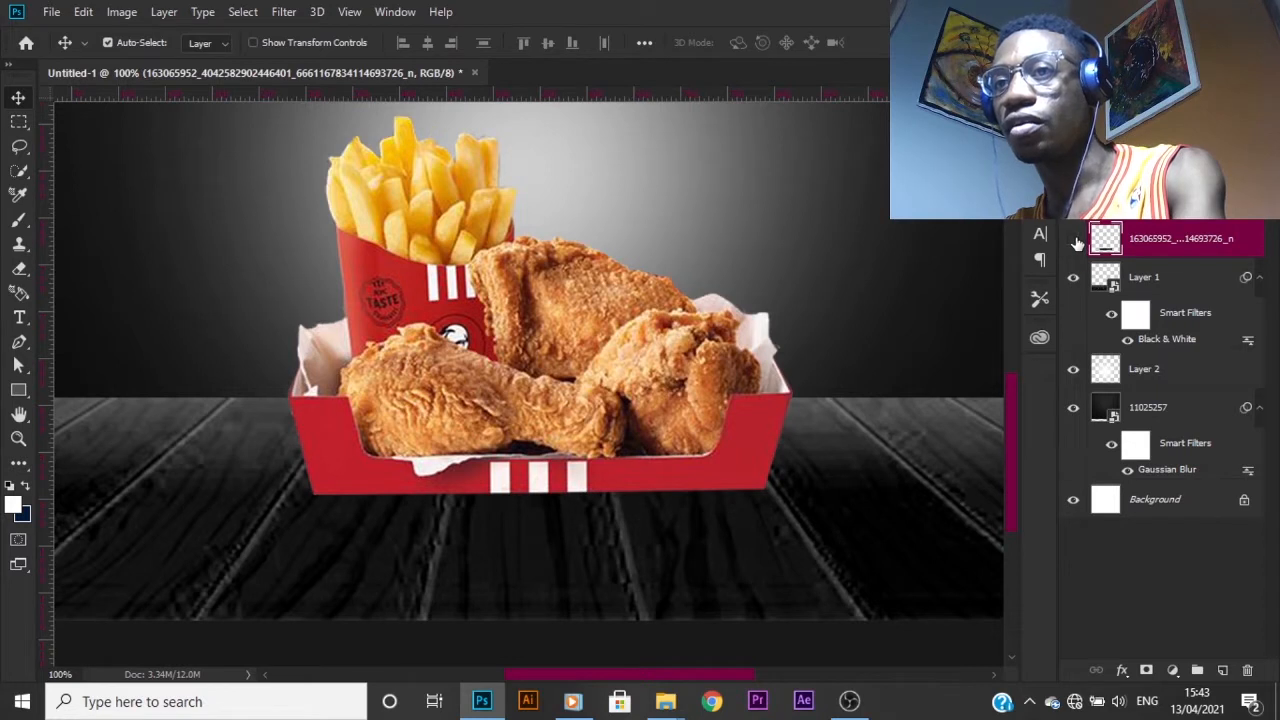
left_click(1074, 239)
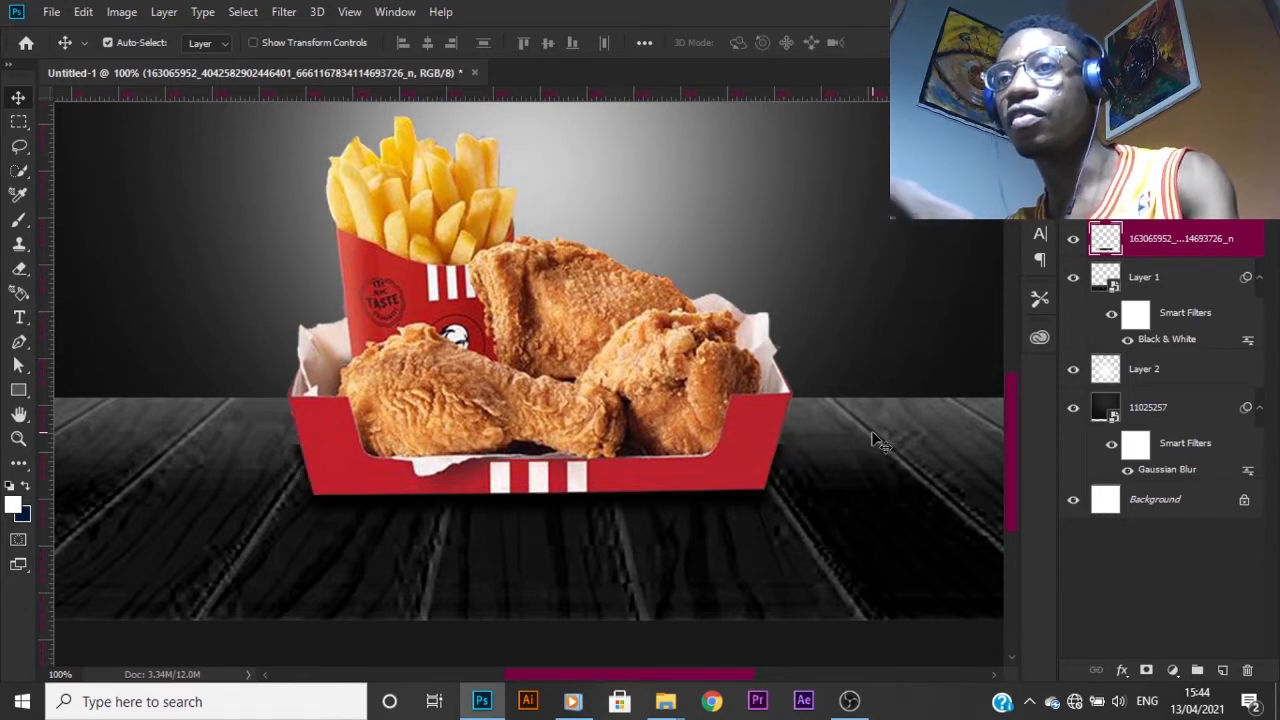
key("e")
key("bracketleft")
key("bracketleft")
key("bracketleft")
key("bracketleft")
key("bracketleft")
key("bracketleft")
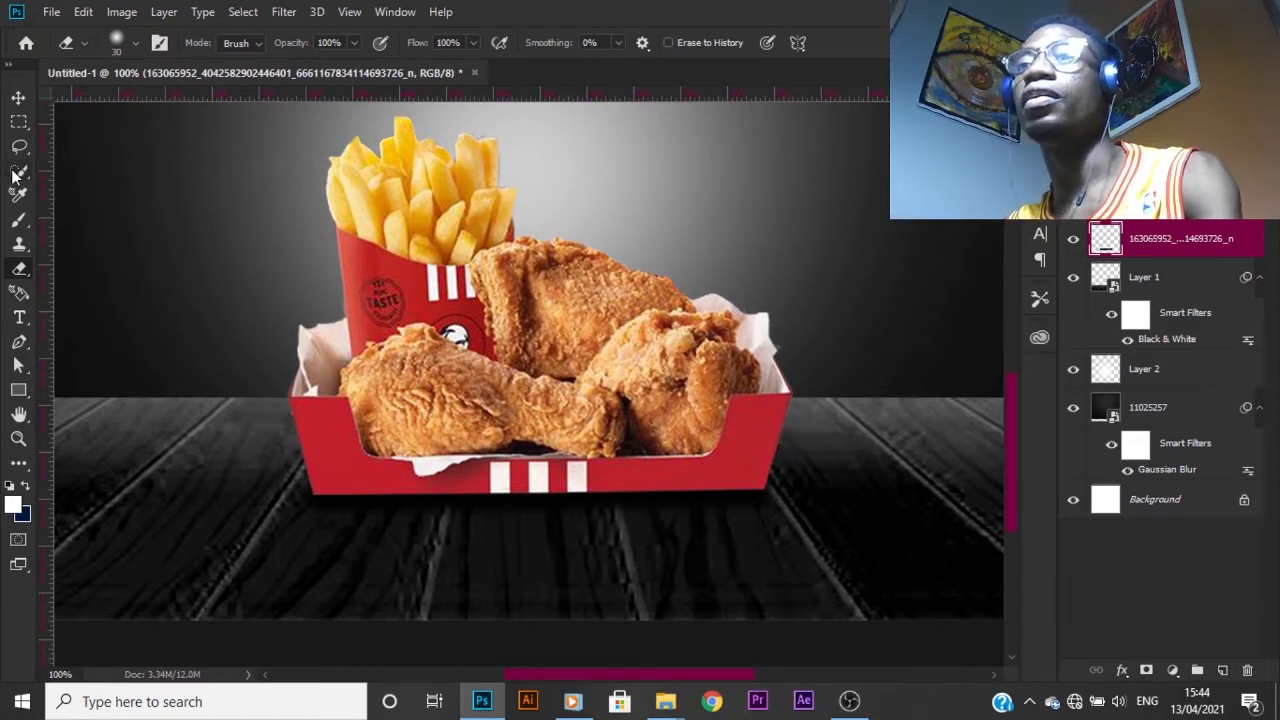
- Link the chicken-and-fries box copy and its shadow layer together
left_click(18, 96)
left_click(1184, 202, "shift")
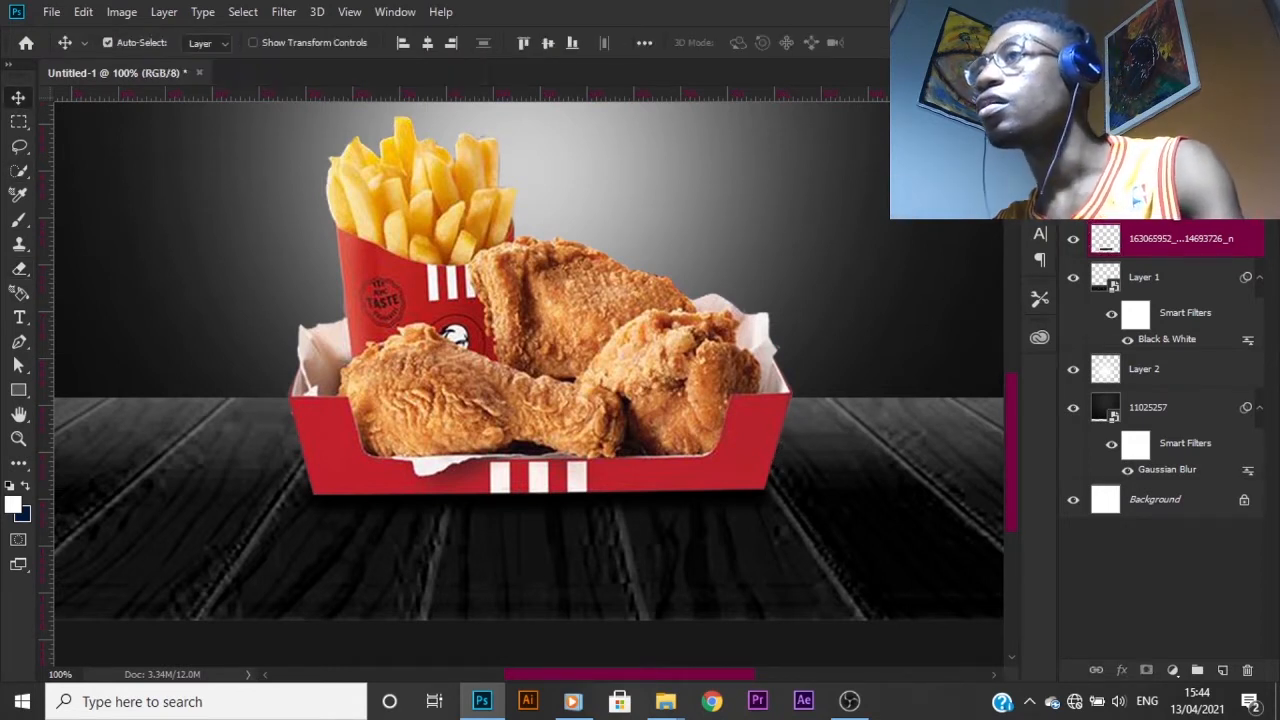
key("ctrl+minus")
key("ctrl+minus")
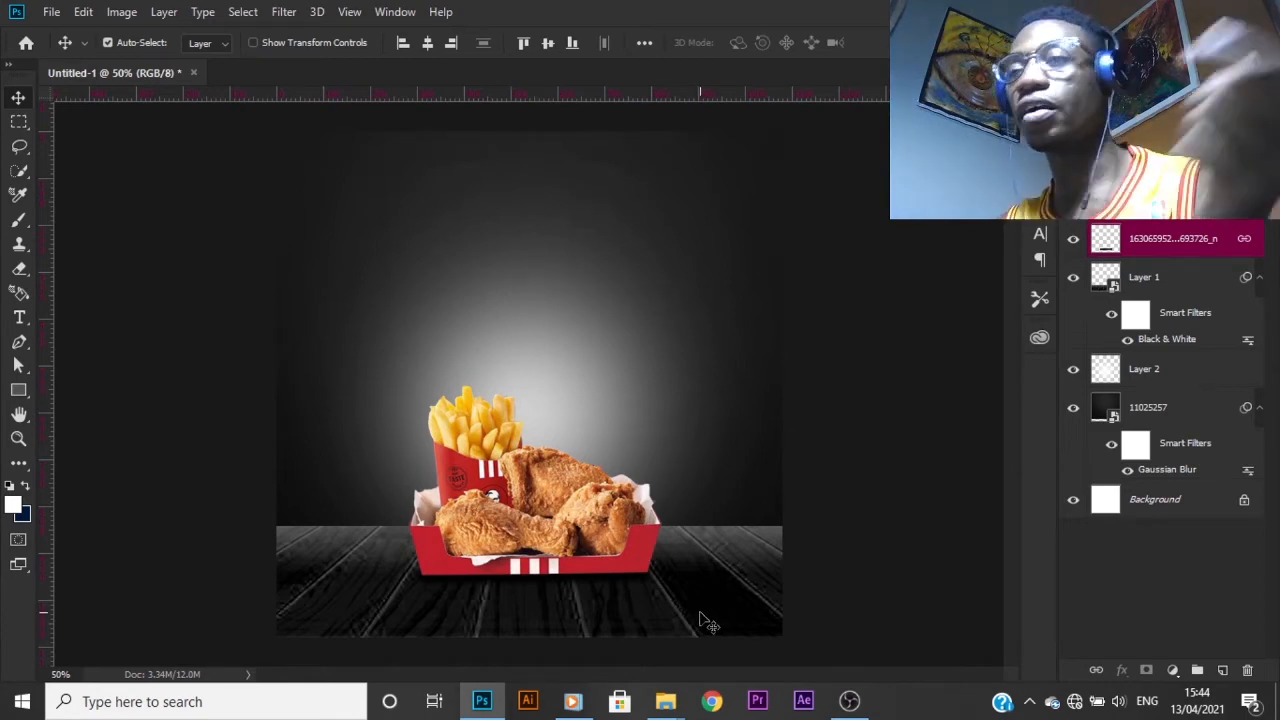
- Switch to the kfc folder in File Explorer and preview the two Coca-Cola bottle images
mouse_move(655, 708)
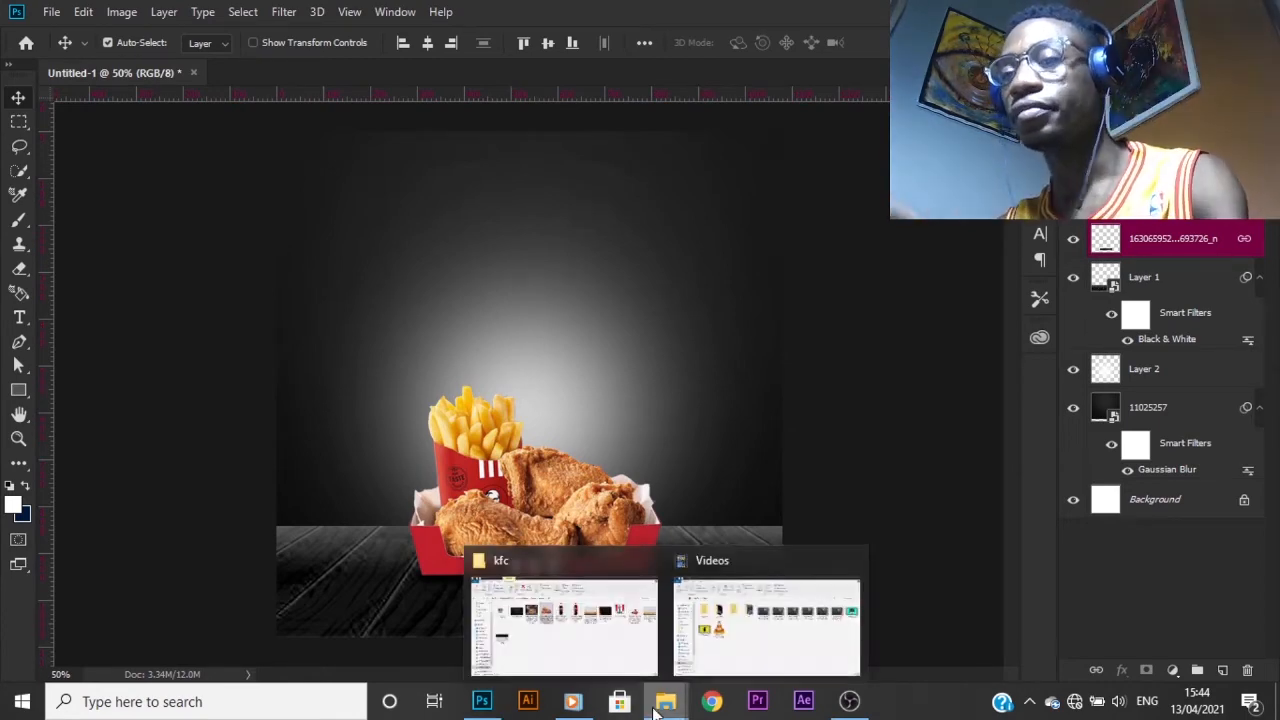
left_click(580, 622)
double_click(716, 225)
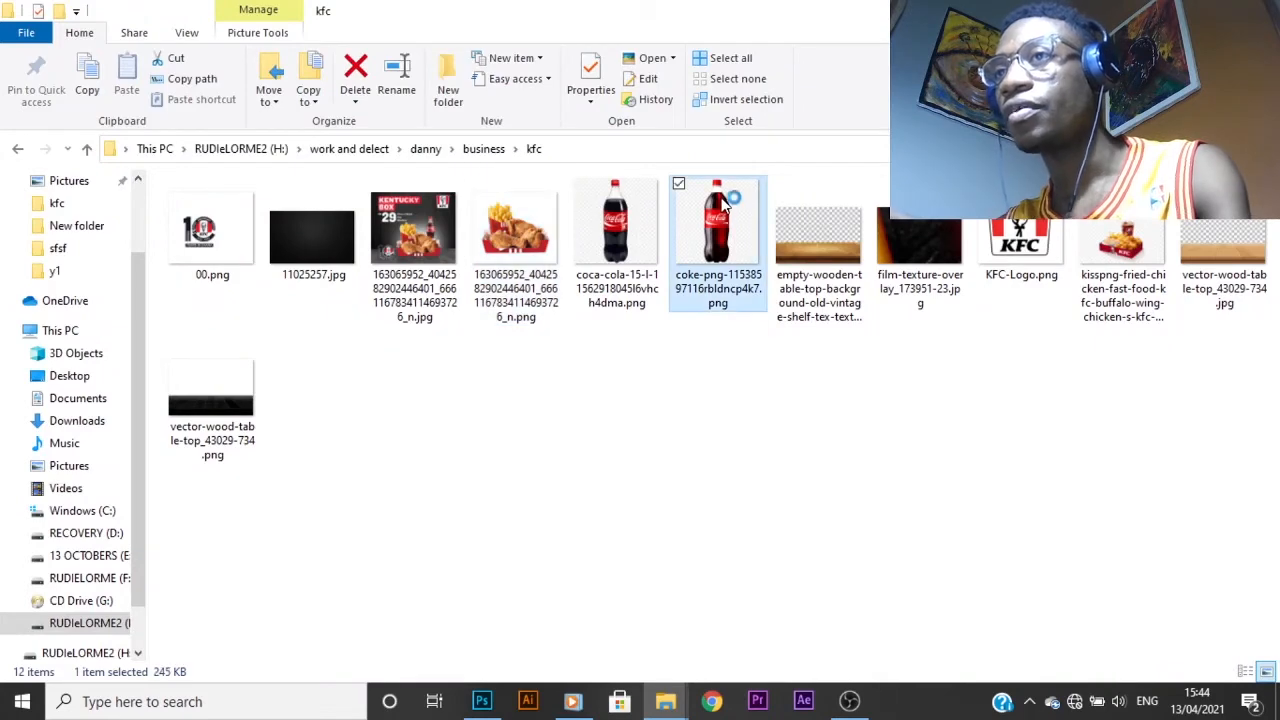
key("Escape")
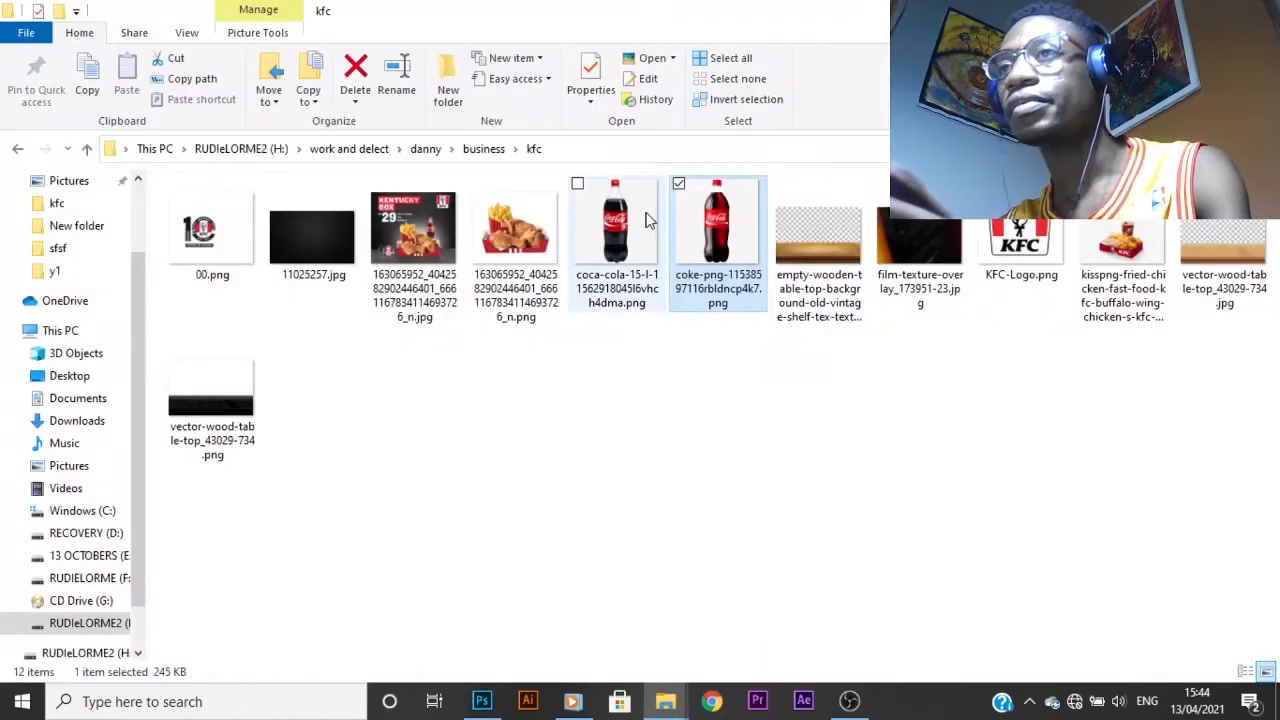
double_click(644, 215)
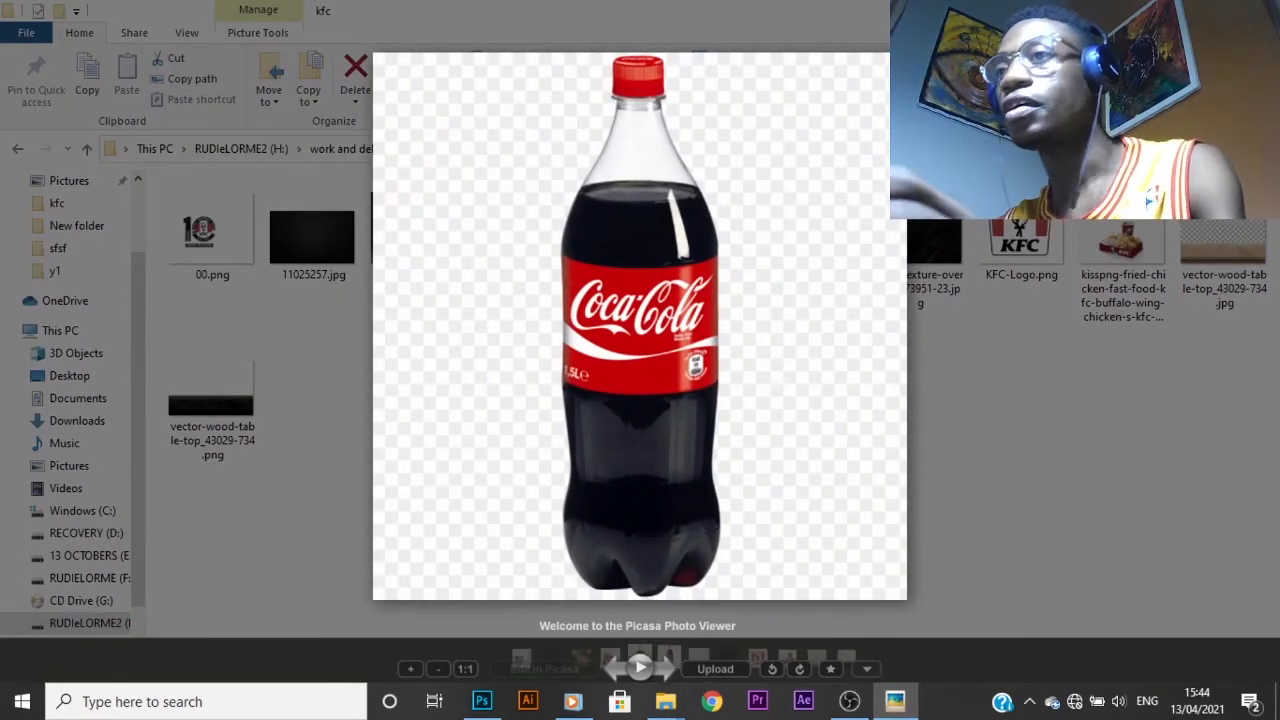
key("Escape")
left_click(718, 250)
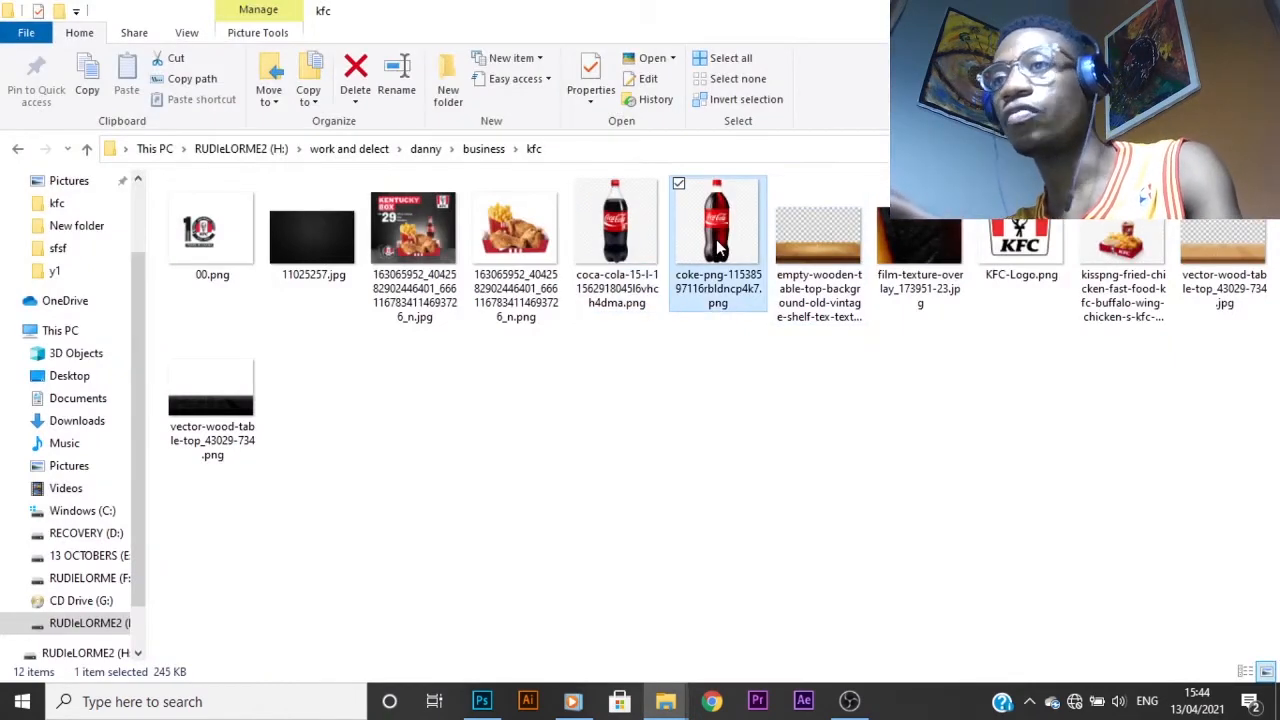
right_click(718, 250)
mouse_move(518, 373)
left_click(752, 396)
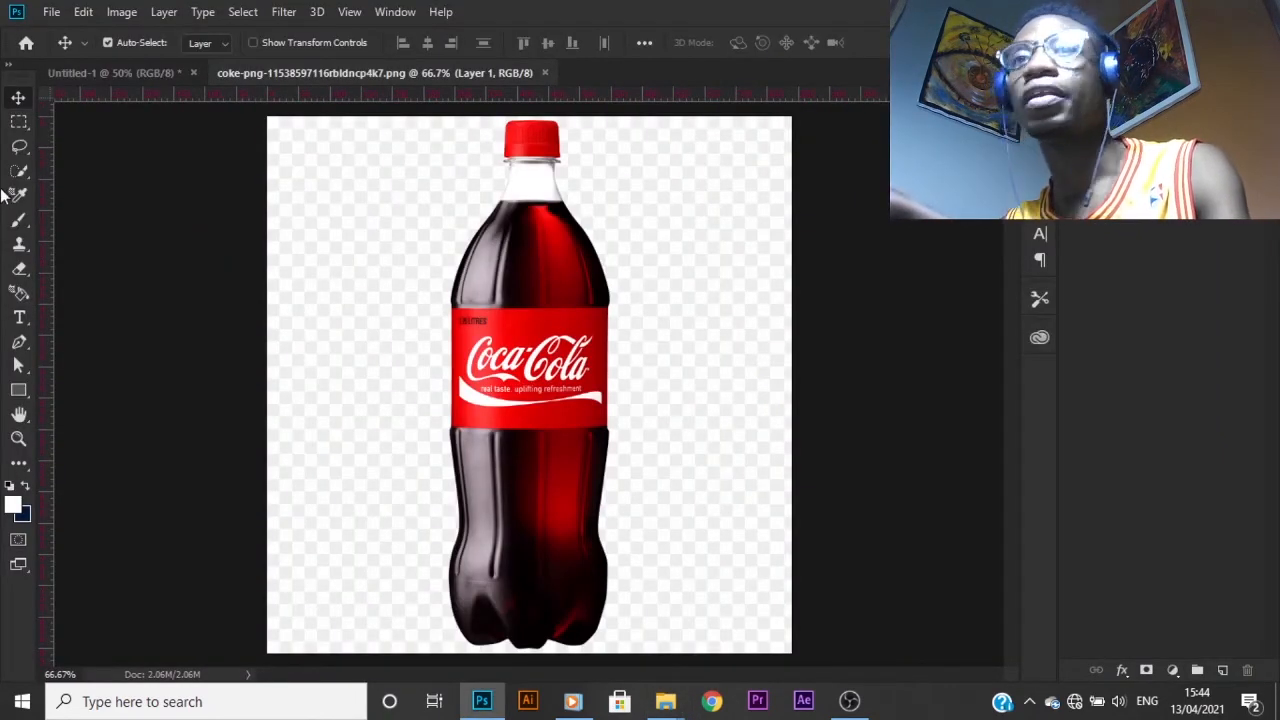
- Magic-wand the white background around the Coca-Cola bottle, invert the selection and copy the bottle to a new layer
left_click(16, 178)
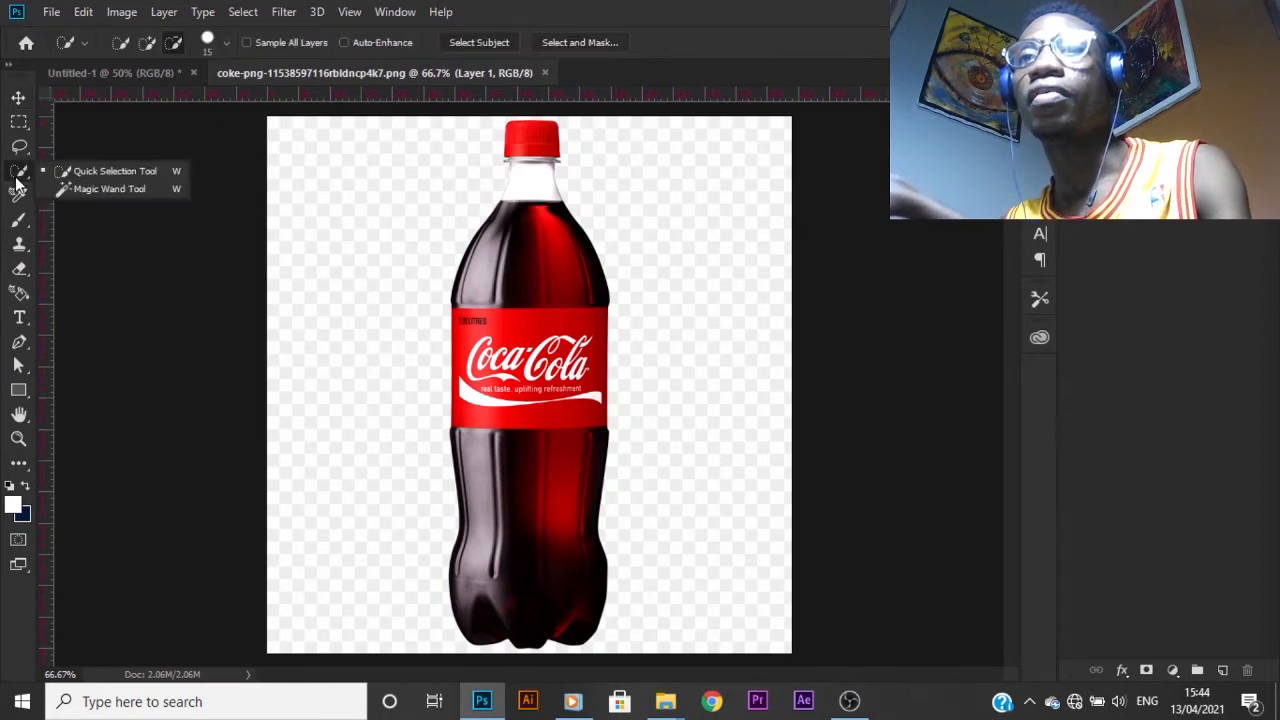
left_click(91, 189)
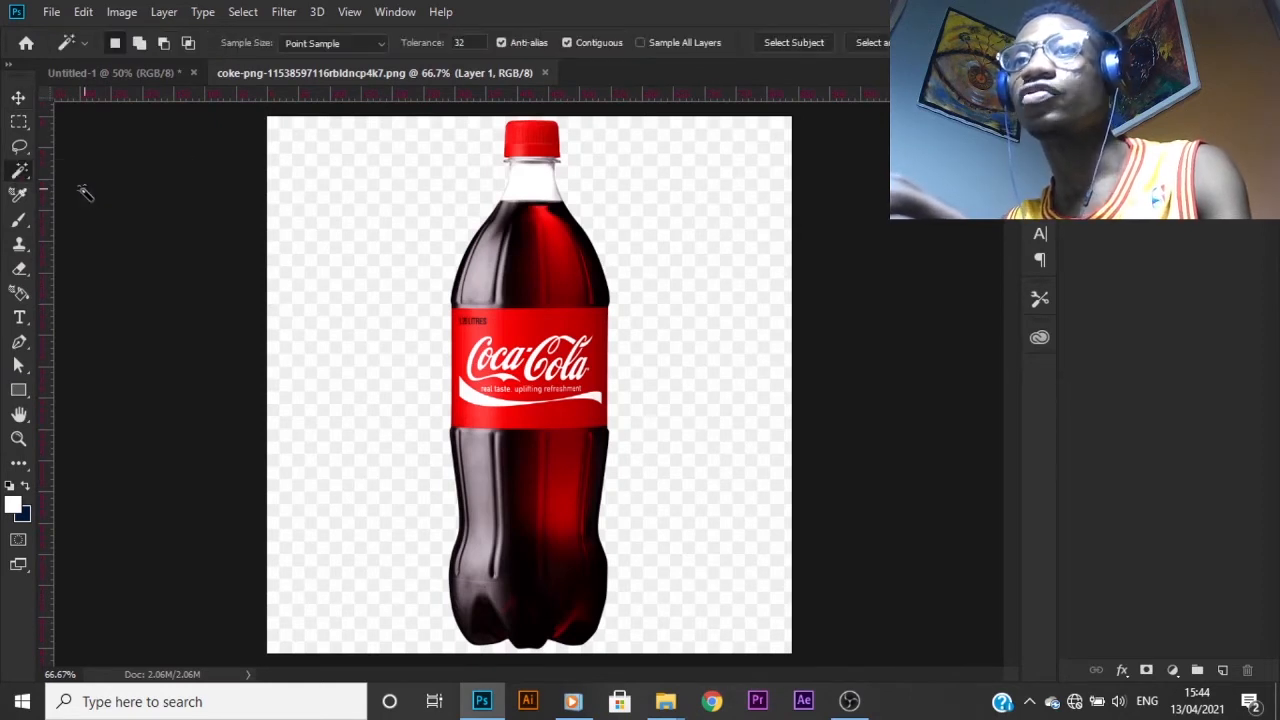
left_click(363, 253)
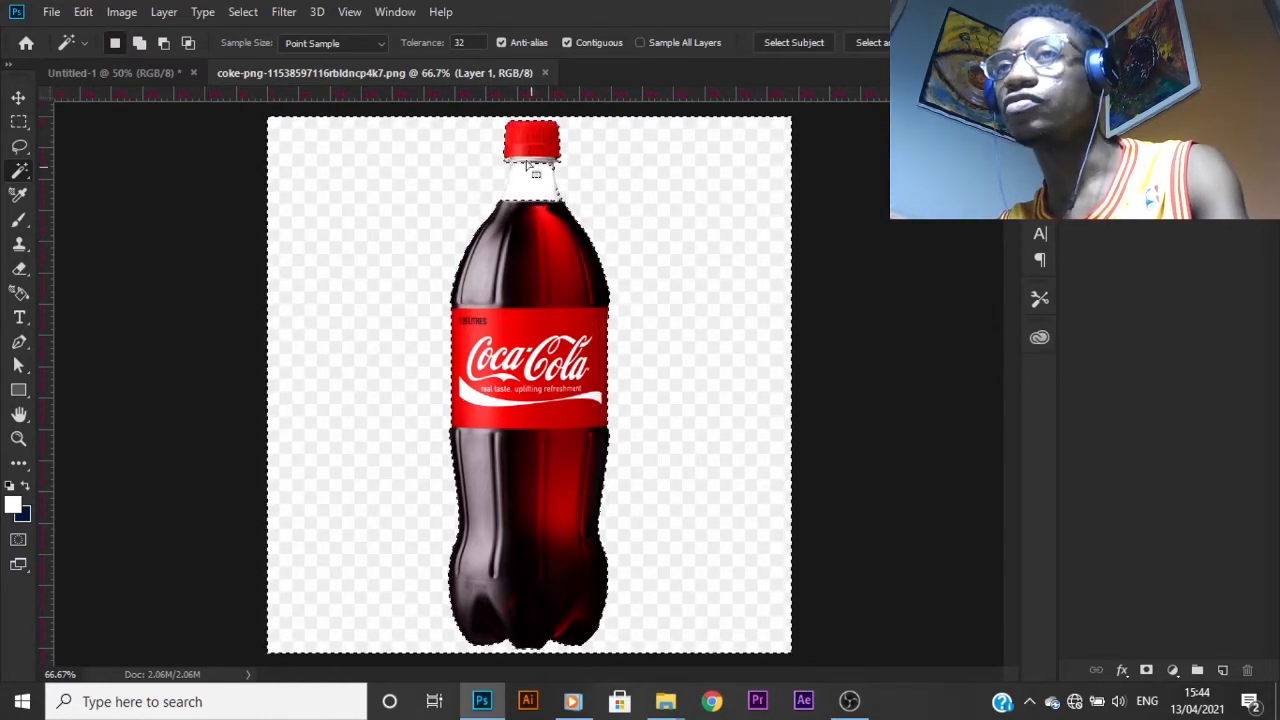
right_click(20, 178)
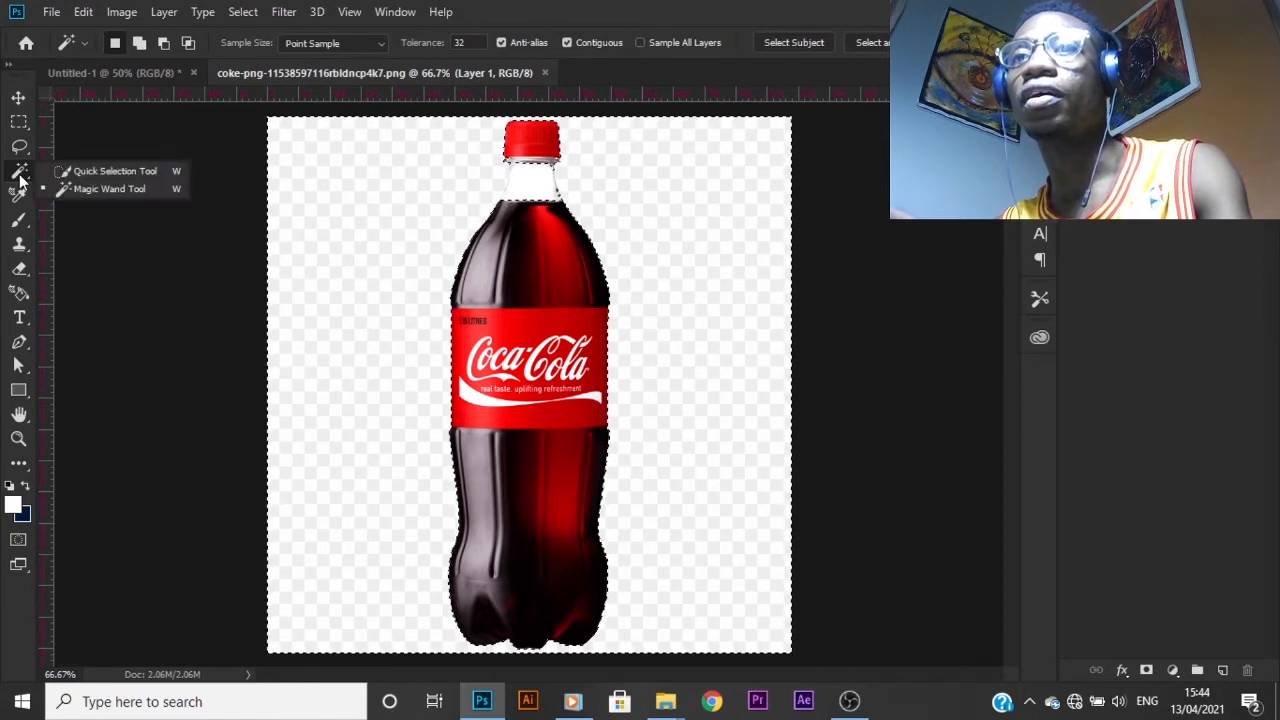
left_click(107, 173)
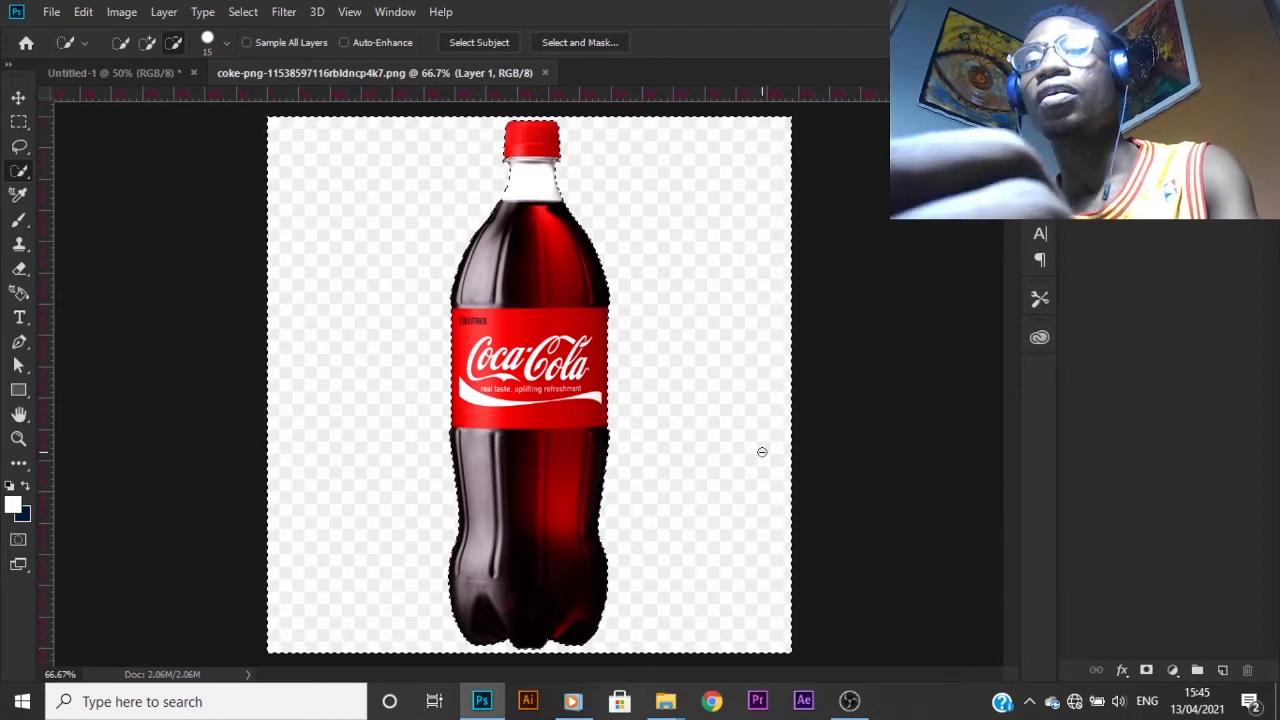
key("ctrl+shift+i")
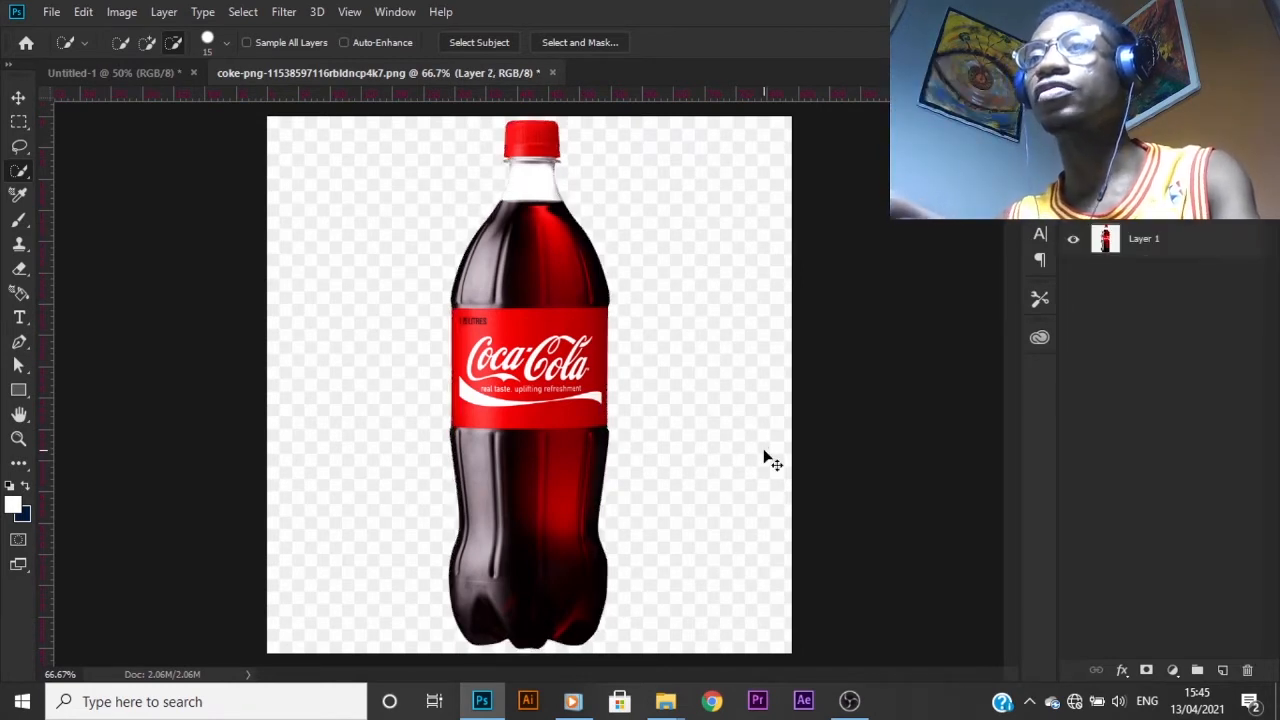
- Hide the original bottle layer and bring the cut-out Coca-Cola bottle into the Untitled-1 poster
left_click(18, 98)
left_click(1073, 239)
left_click_drag(575, 280, 645, 396)
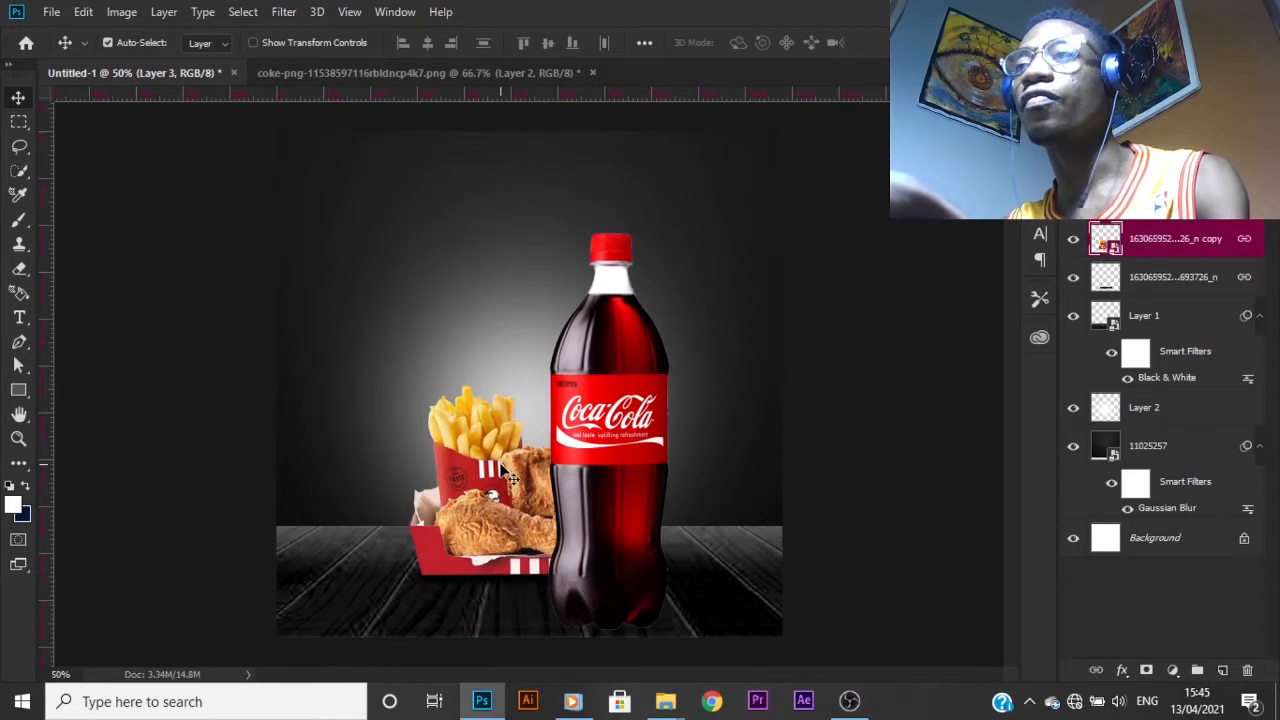
- Put the Coca-Cola bottle behind the chicken-and-fries box, with its layer directly below the box's shadow layer
left_click(508, 478)
left_click(620, 428)
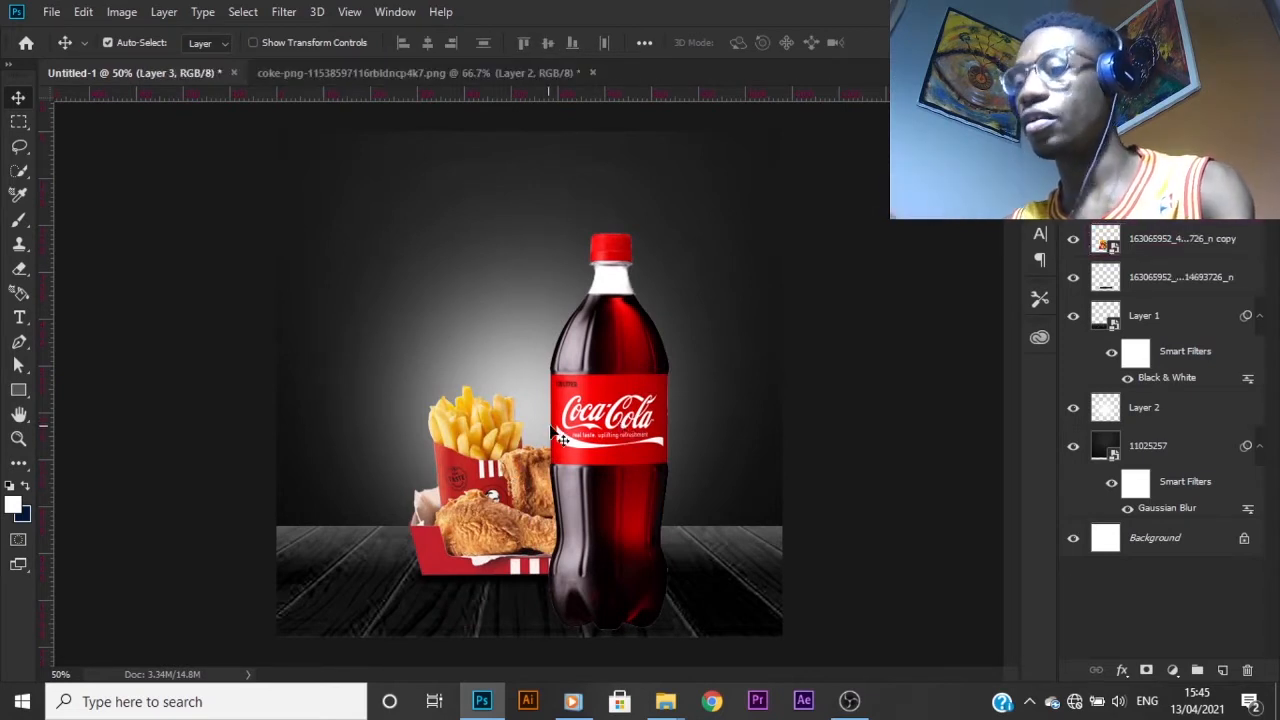
left_click_drag(638, 430, 592, 410)
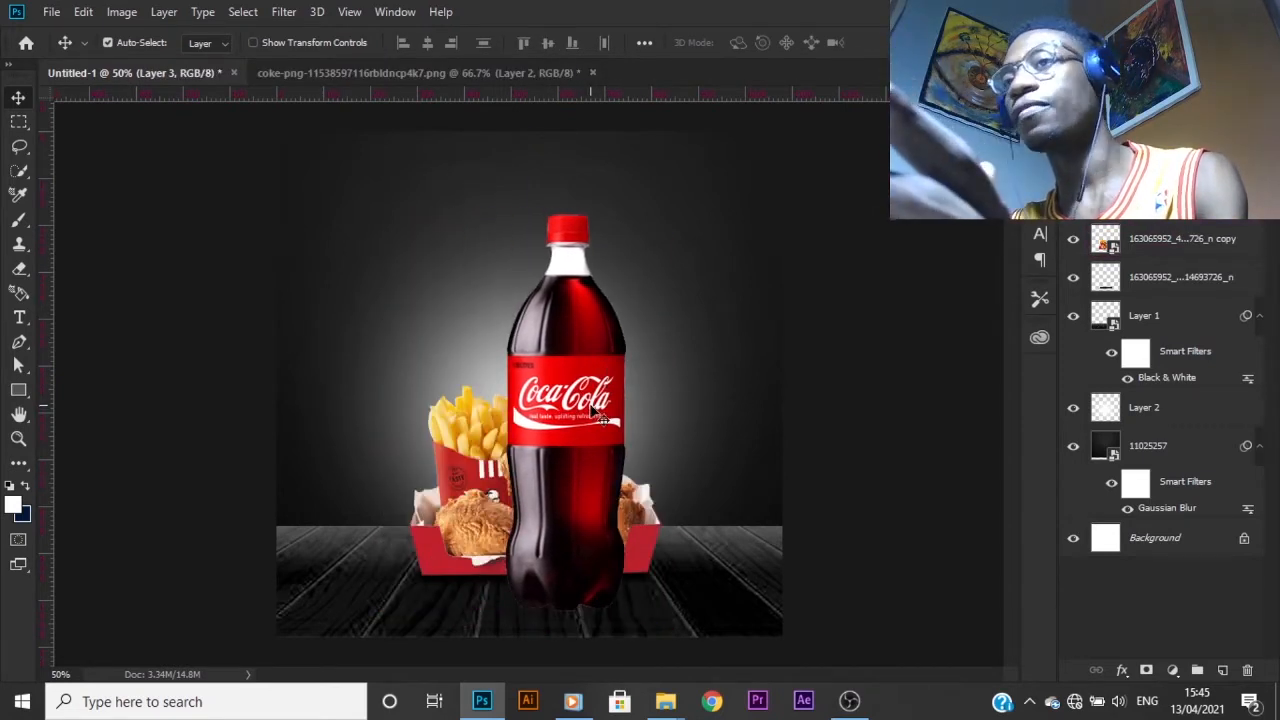
left_click_drag(1220, 205, 1214, 294)
left_click(607, 385)
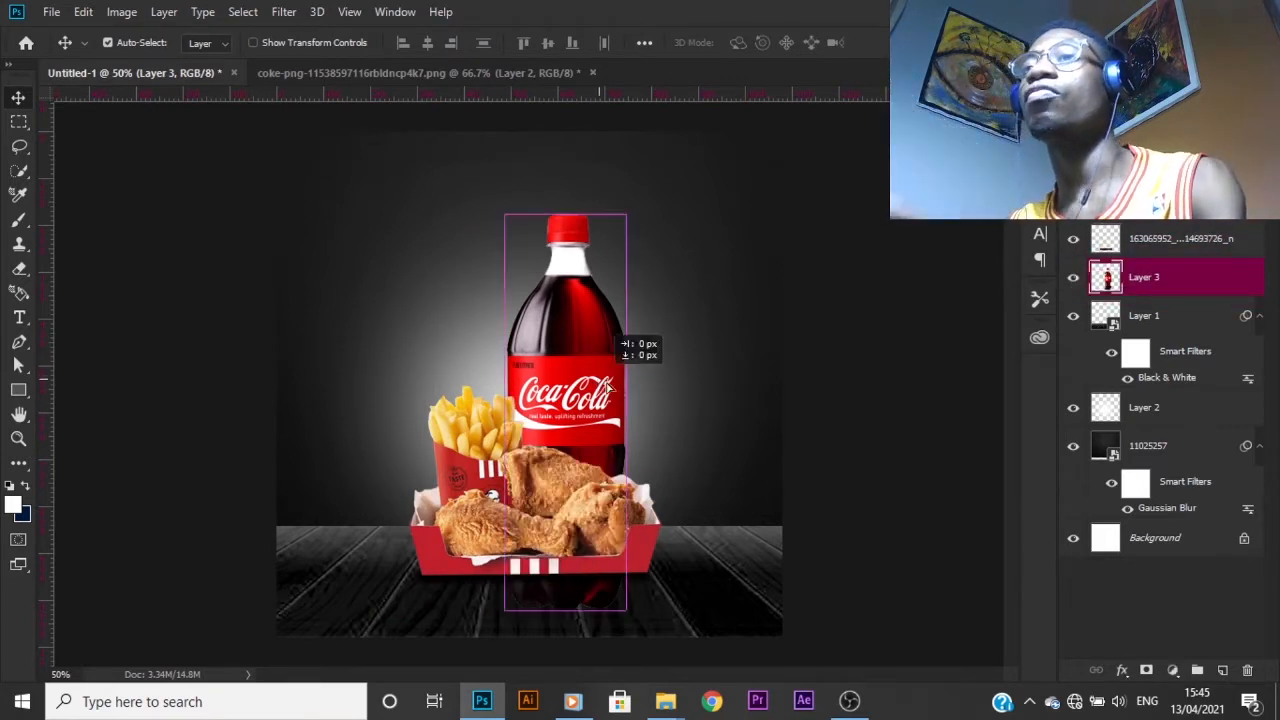
left_click_drag(607, 385, 621, 389)
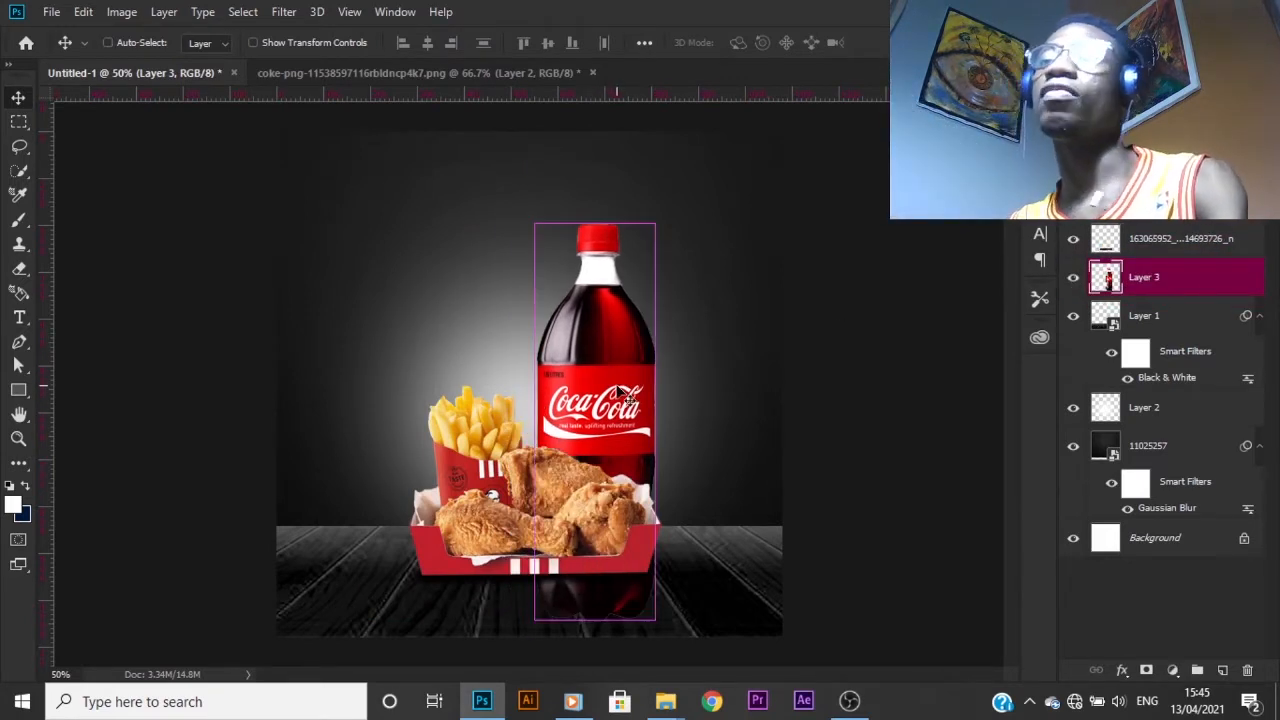
- Scale the Coca-Cola bottle to about 35.46% and lower it behind the chicken pieces
key("ctrl+t")
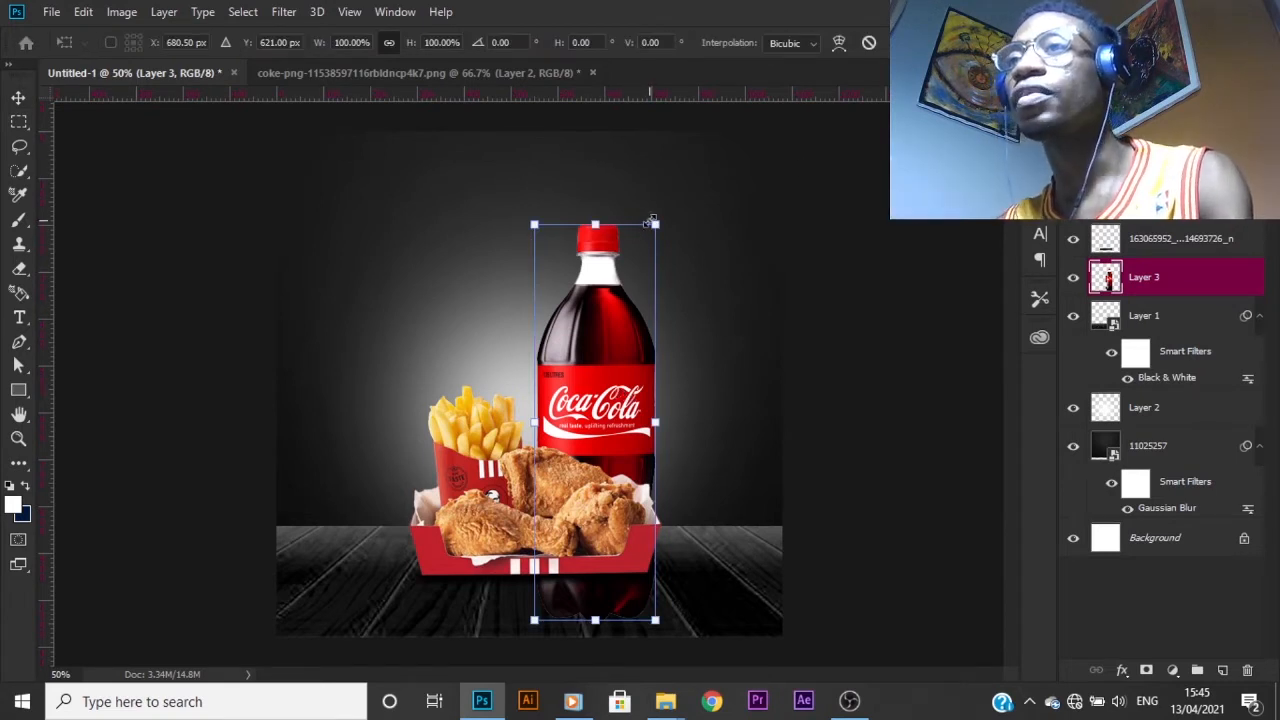
left_click_drag(651, 222, 588, 341)
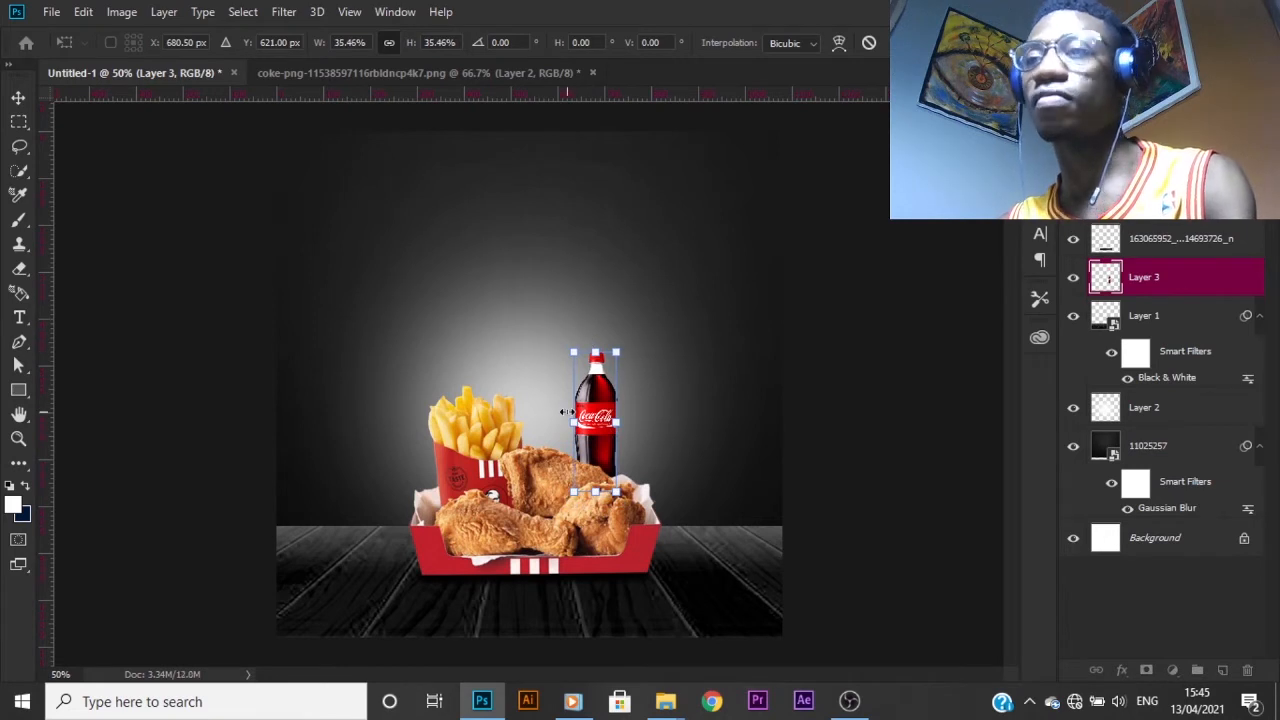
key("Return")
left_click_drag(600, 406, 600, 428)
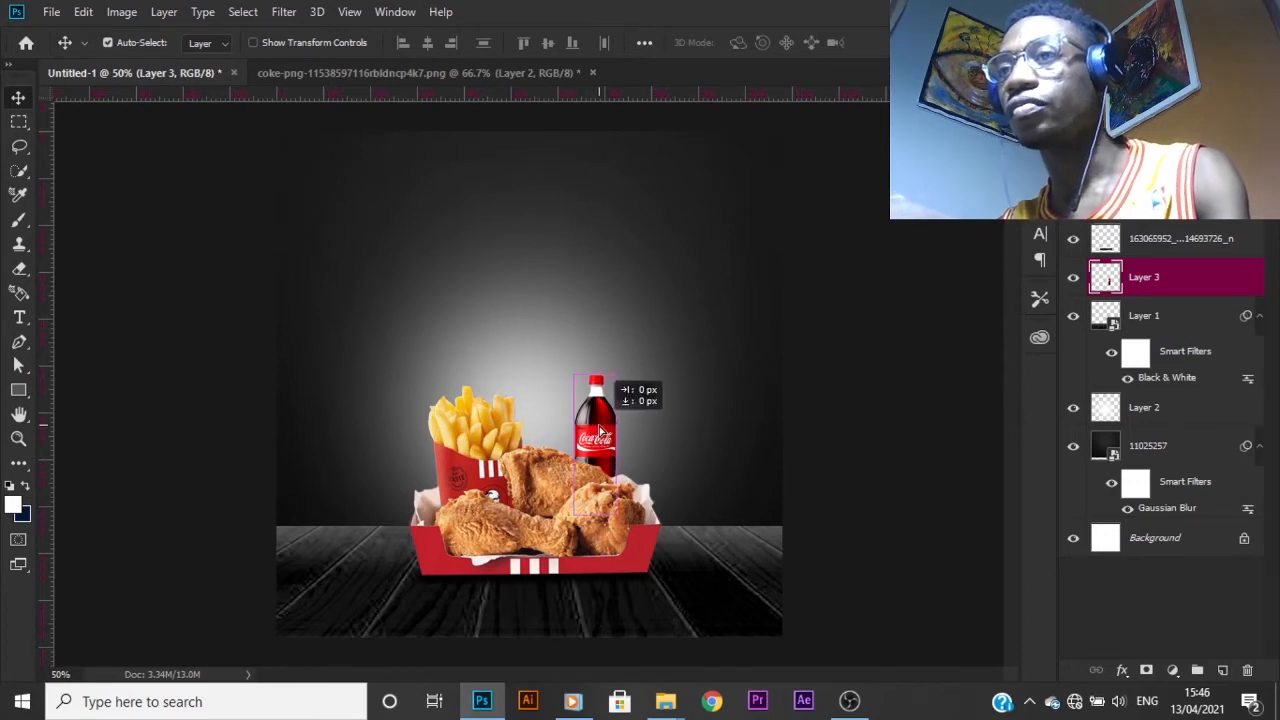
- Open KFC-Logo.png from the kfc folder in Photoshop and bring the logo into the Untitled-1 poster
mouse_move(665, 705)
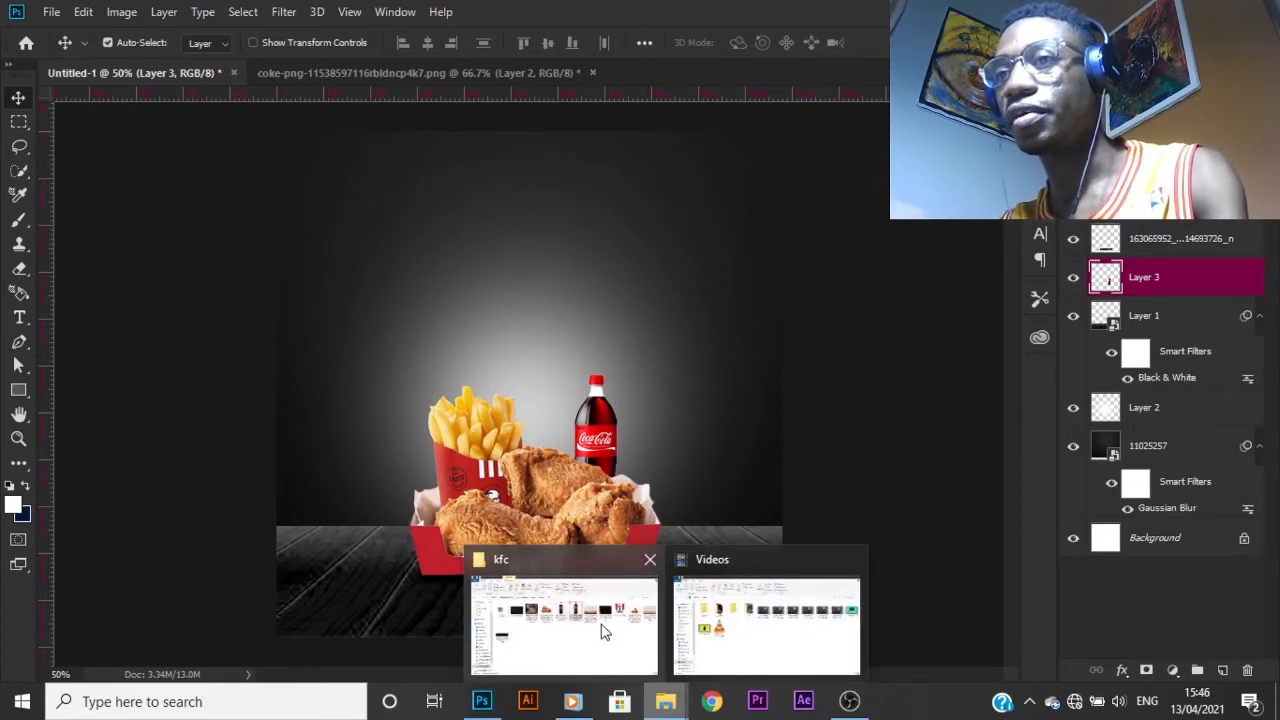
left_click(597, 615)
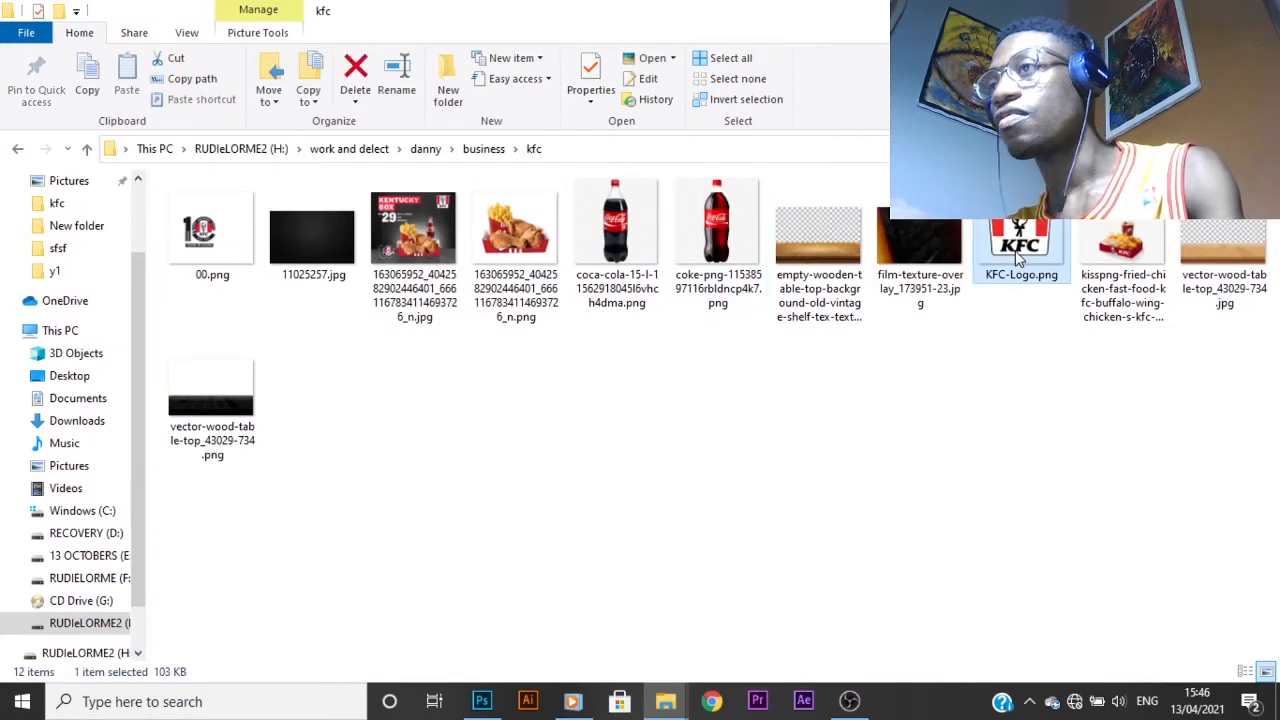
right_click(1016, 252)
mouse_move(913, 380)
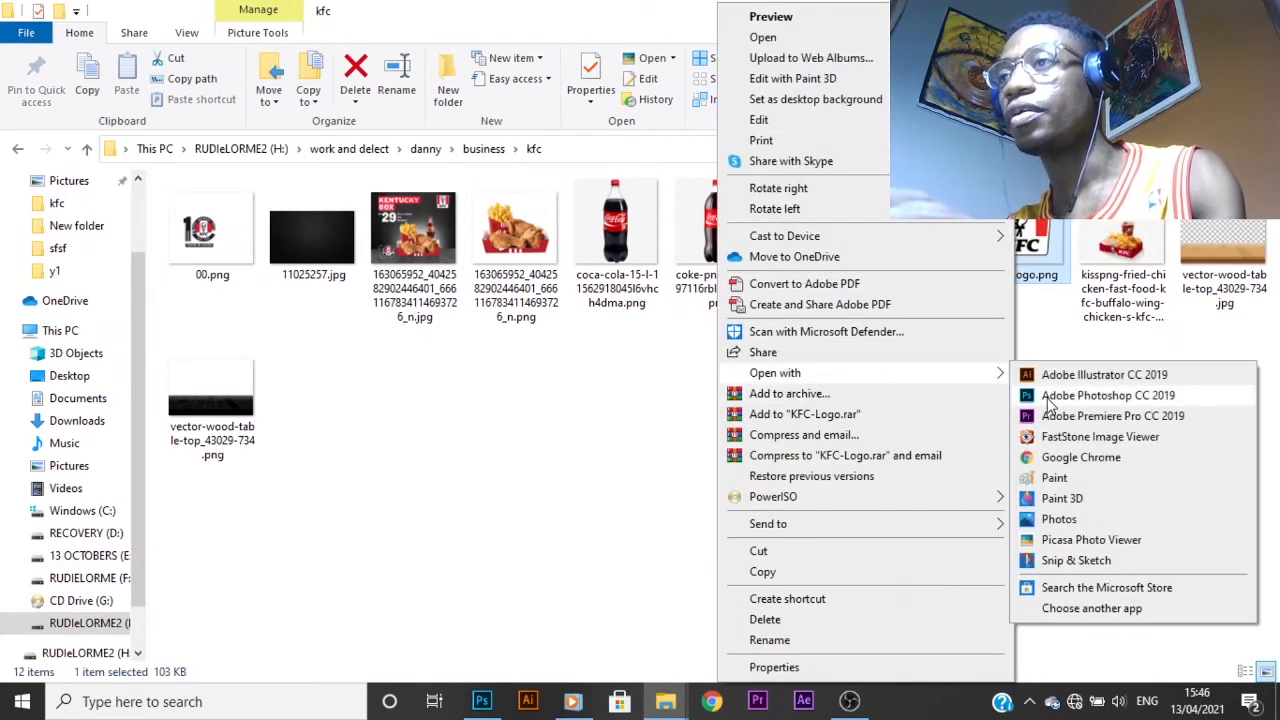
left_click(1085, 394)
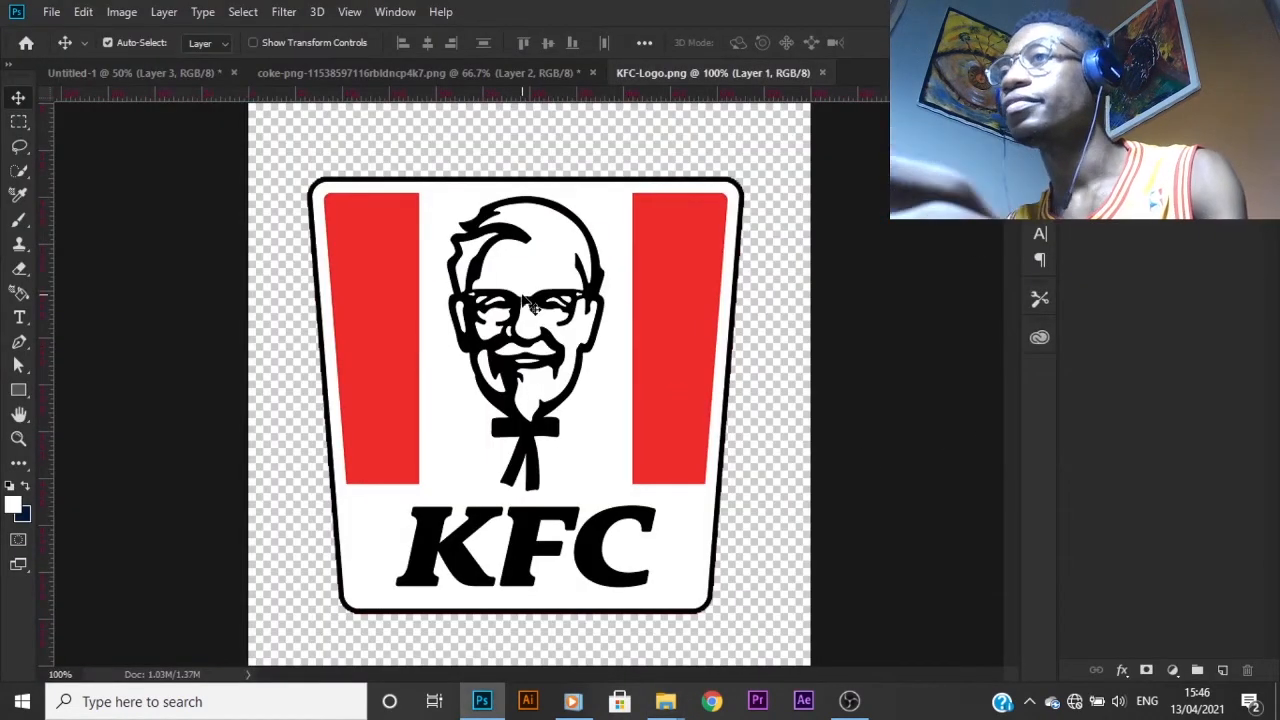
left_click_drag(507, 313, 657, 265)
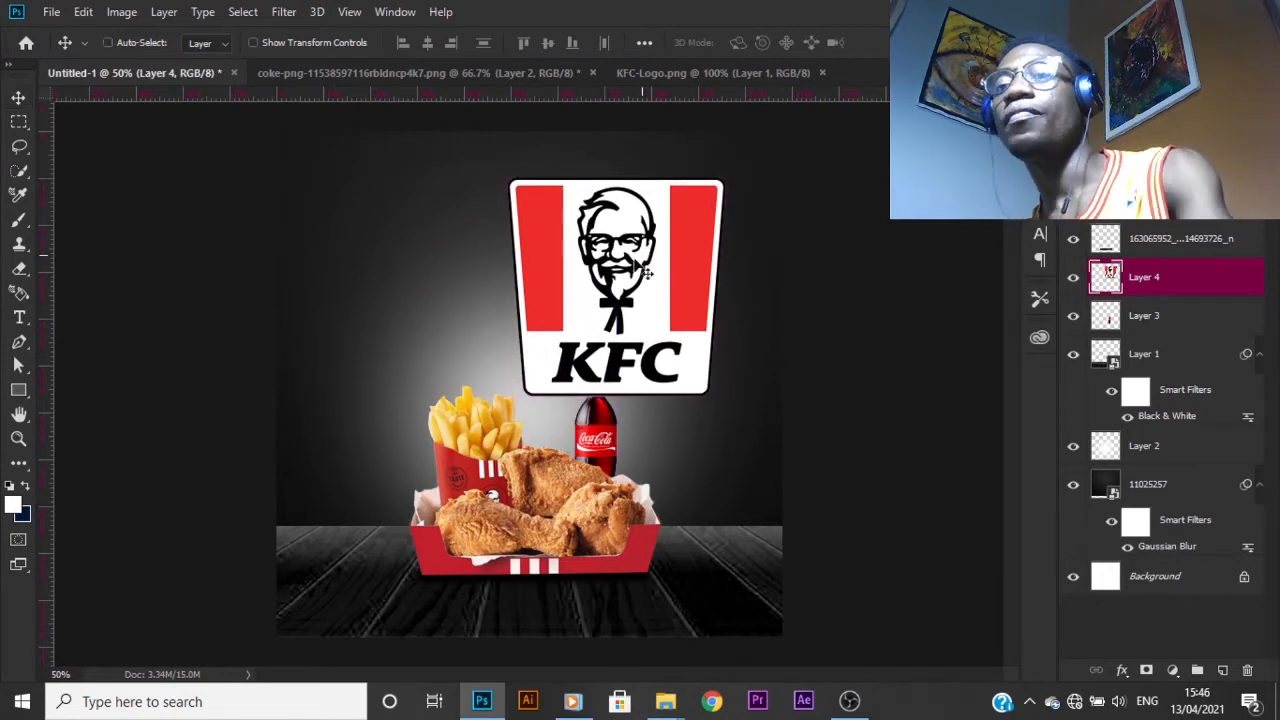
- Shrink the KFC logo to about a third of its size and place it in the poster's upper-right corner
key("ctrl+t")
left_click_drag(723, 180, 653, 251)
key("Return")
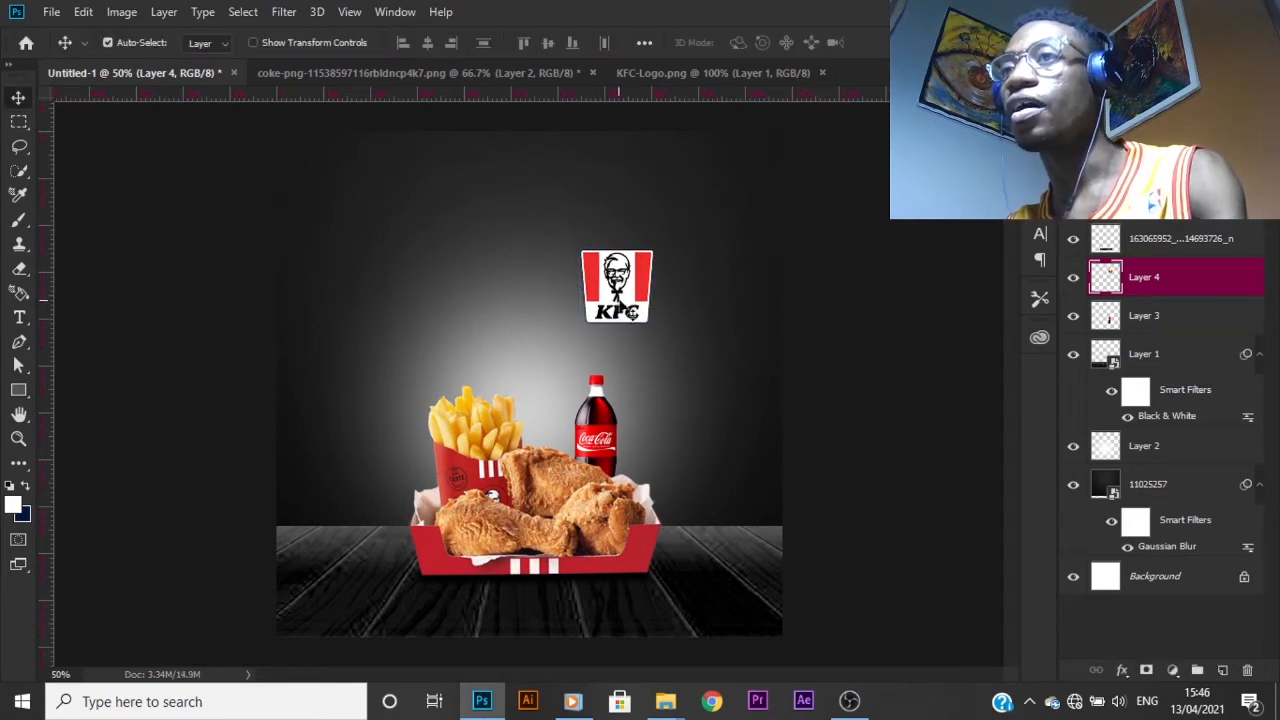
left_click_drag(622, 294, 727, 195)
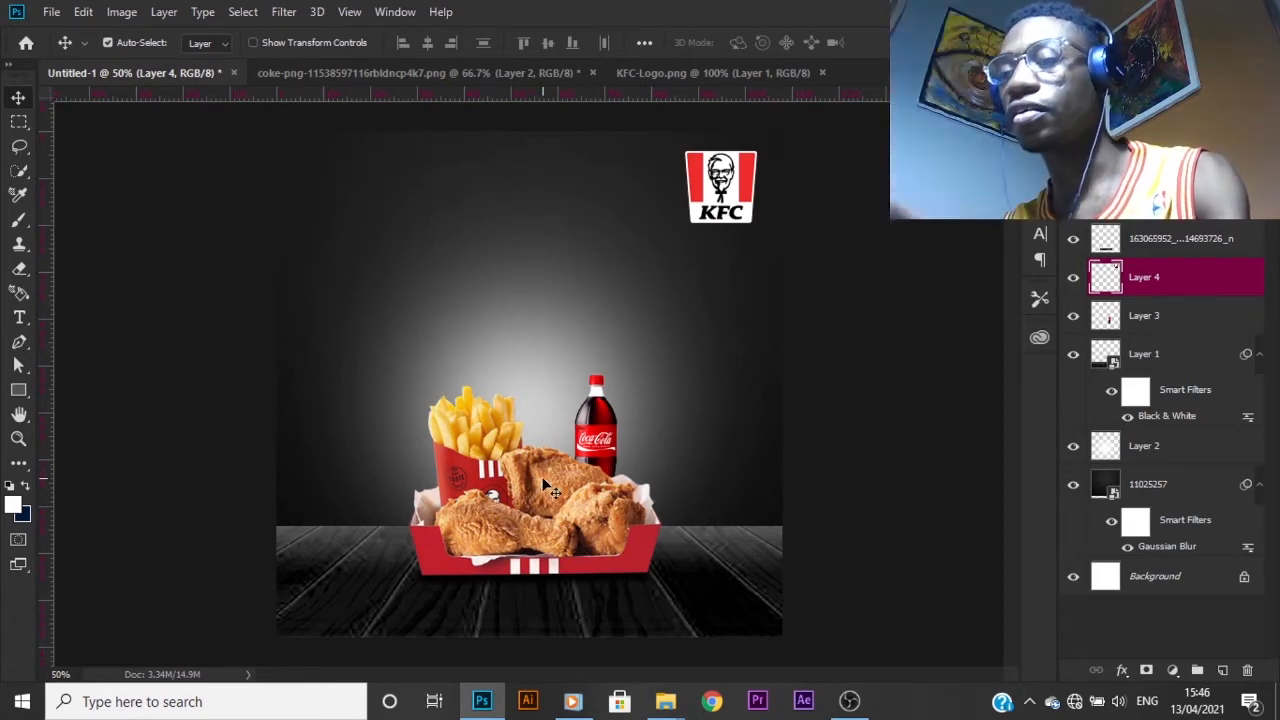
- Open 00.png from the kfc folder in Photoshop and bring the 10-year anniversary logo into the Untitled-1 poster
left_click(665, 701)
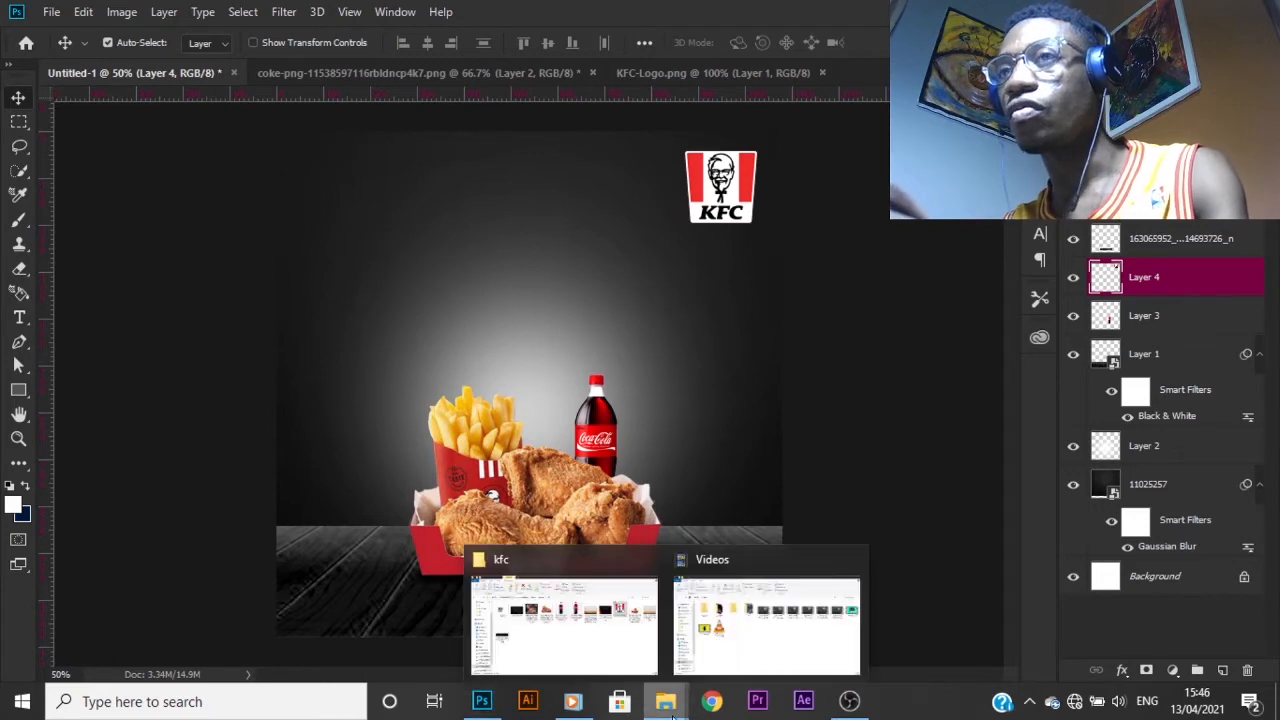
left_click(589, 614)
left_click(205, 230)
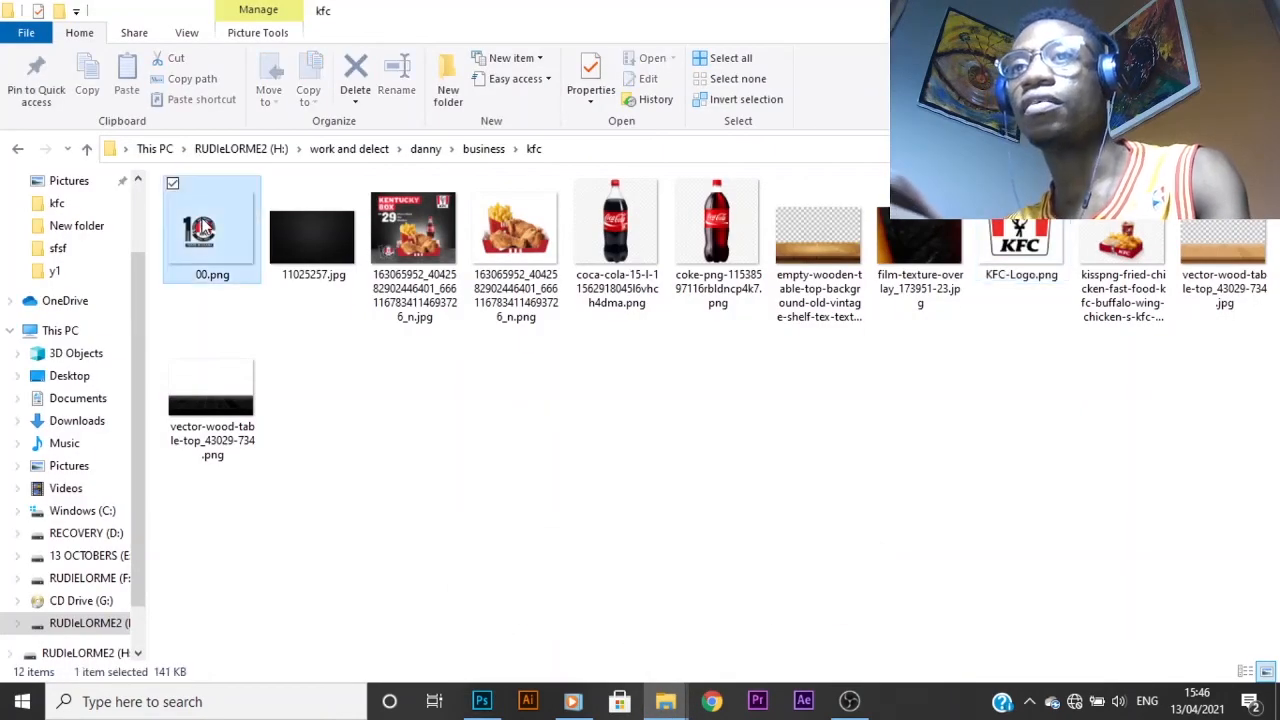
right_click(197, 221)
mouse_move(222, 377)
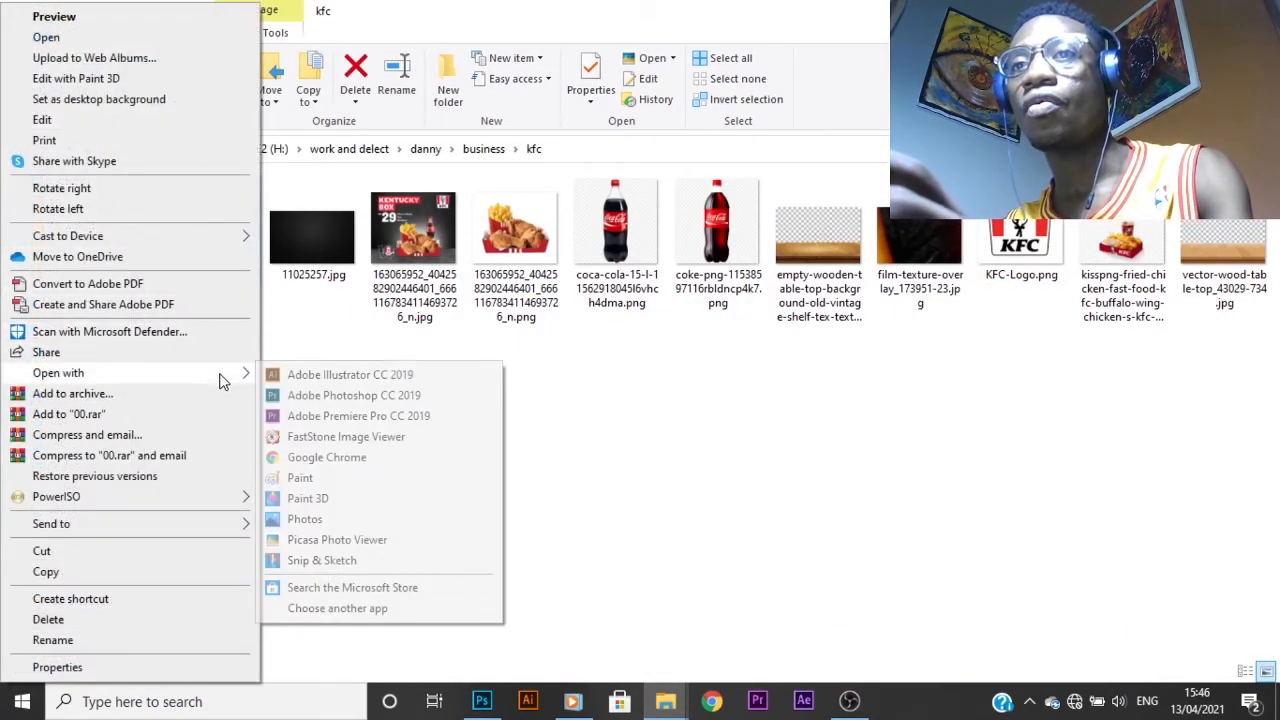
left_click(337, 394)
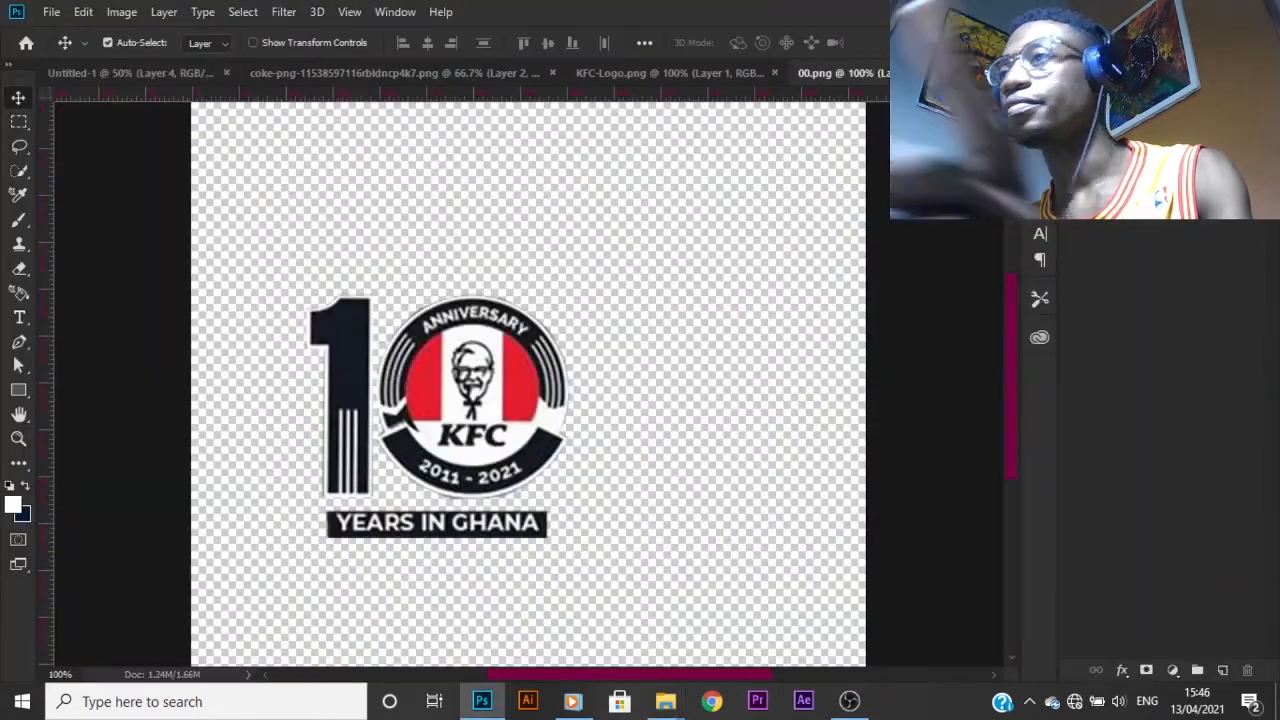
left_click_drag(472, 395, 497, 341)
left_click_drag(477, 296, 483, 286)
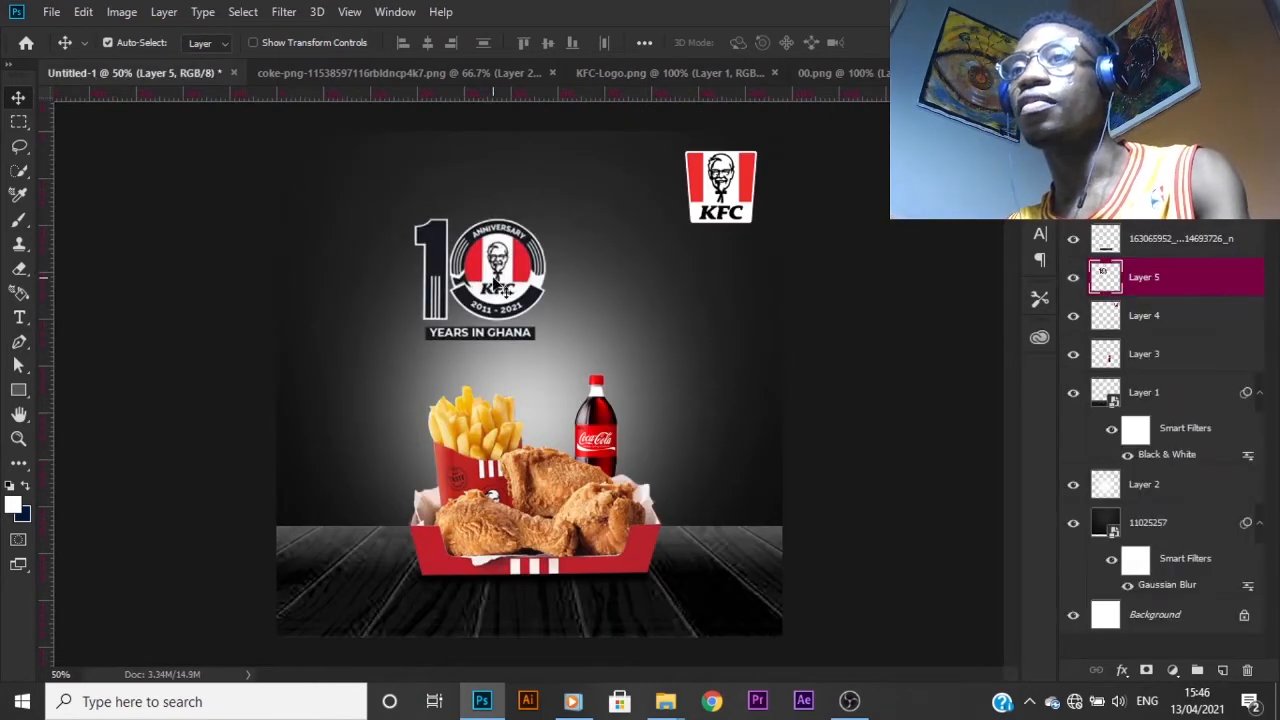
- Scale the anniversary logo to about 70.4% and place it over the table in the poster's lower-left corner
key("ctrl+t")
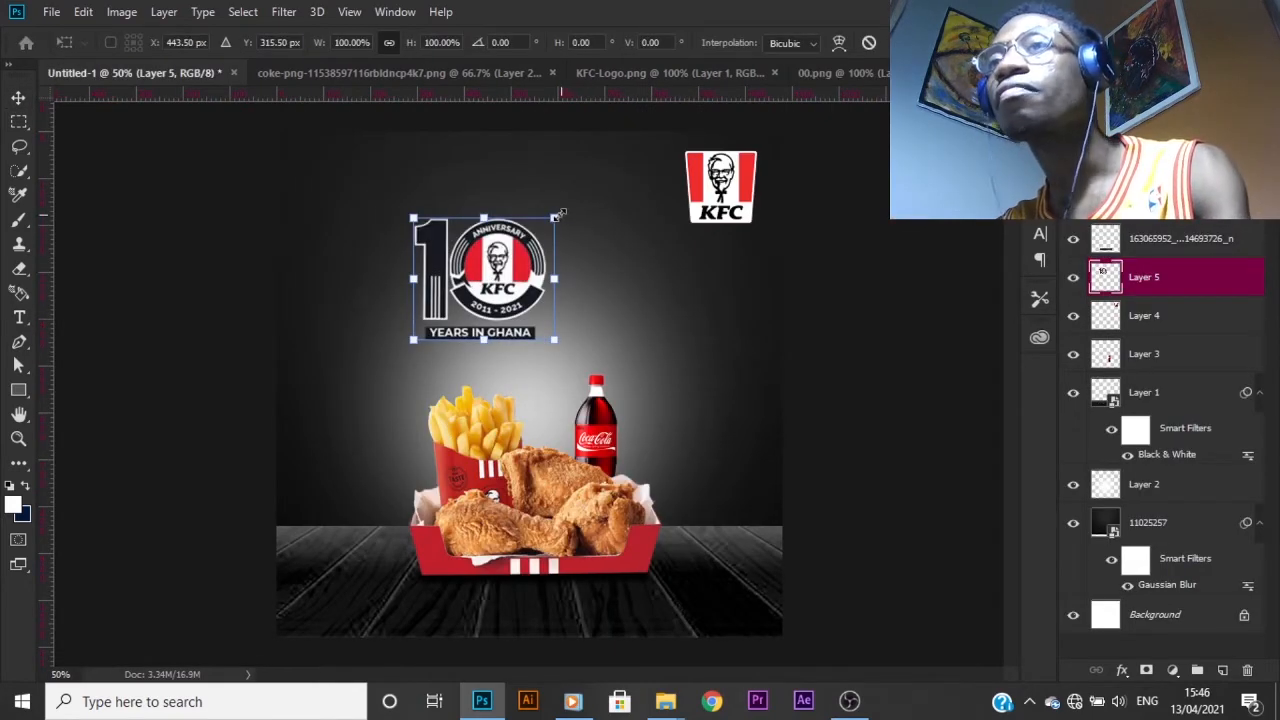
left_click_drag(557, 216, 533, 236)
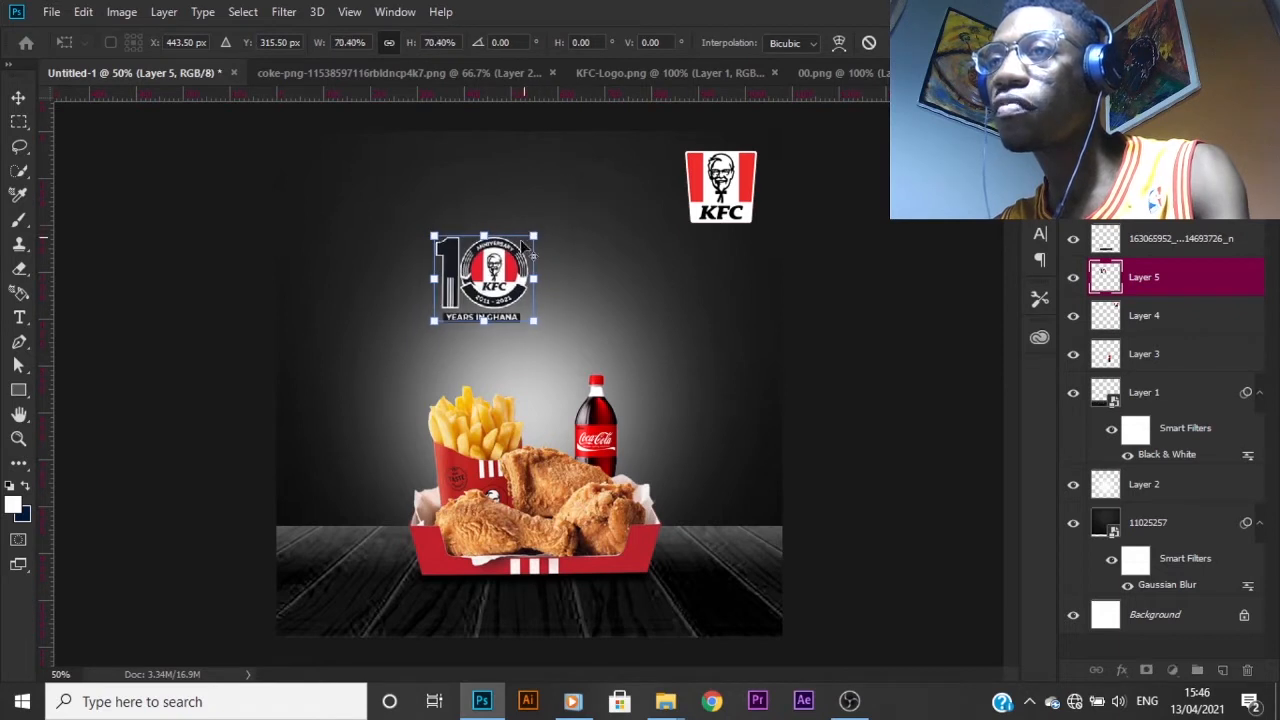
key("Return")
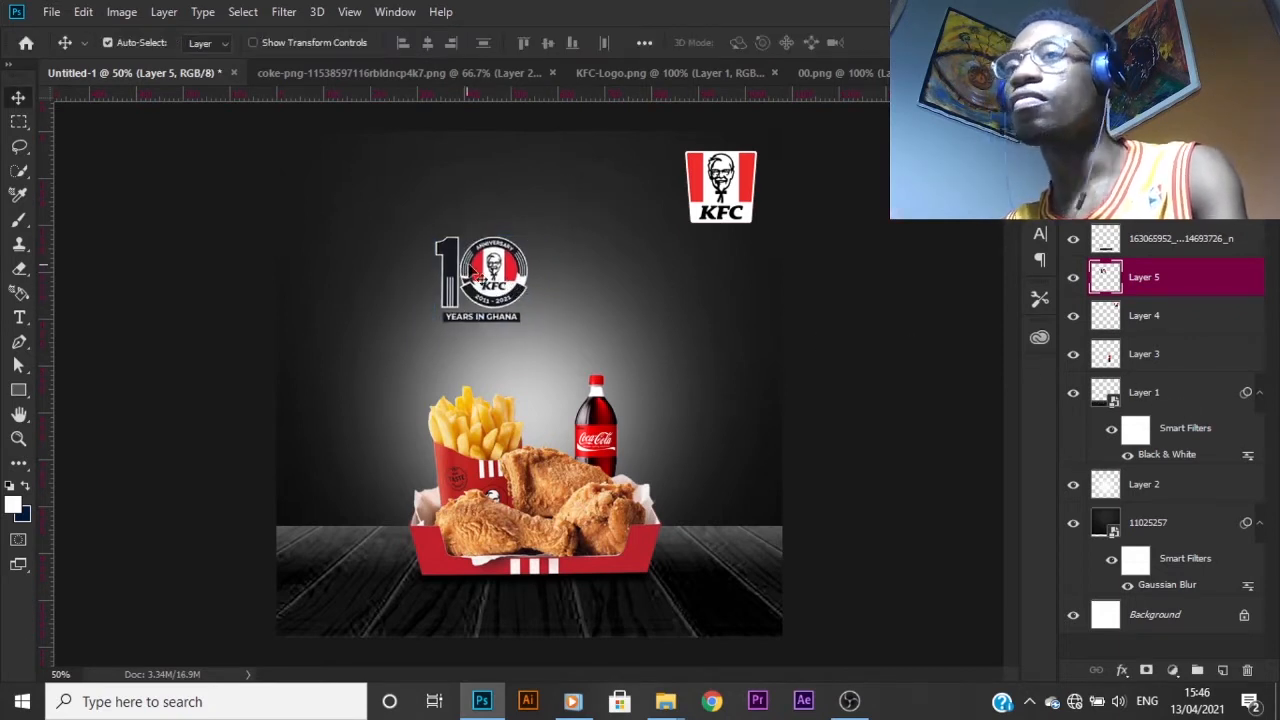
left_click_drag(475, 268, 370, 558)
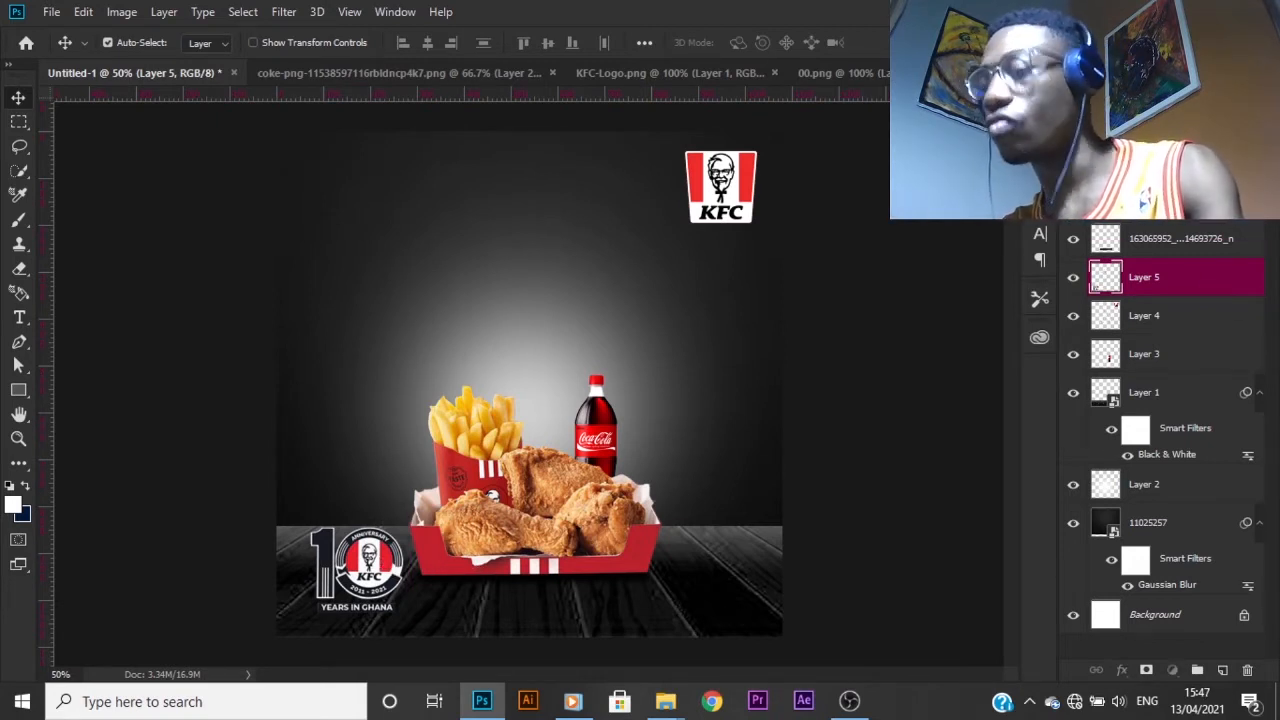
- Raise the anniversary logo's layer above the box layers and nudge the logo into its final lower-left position
left_click_drag(1145, 277, 1145, 182)
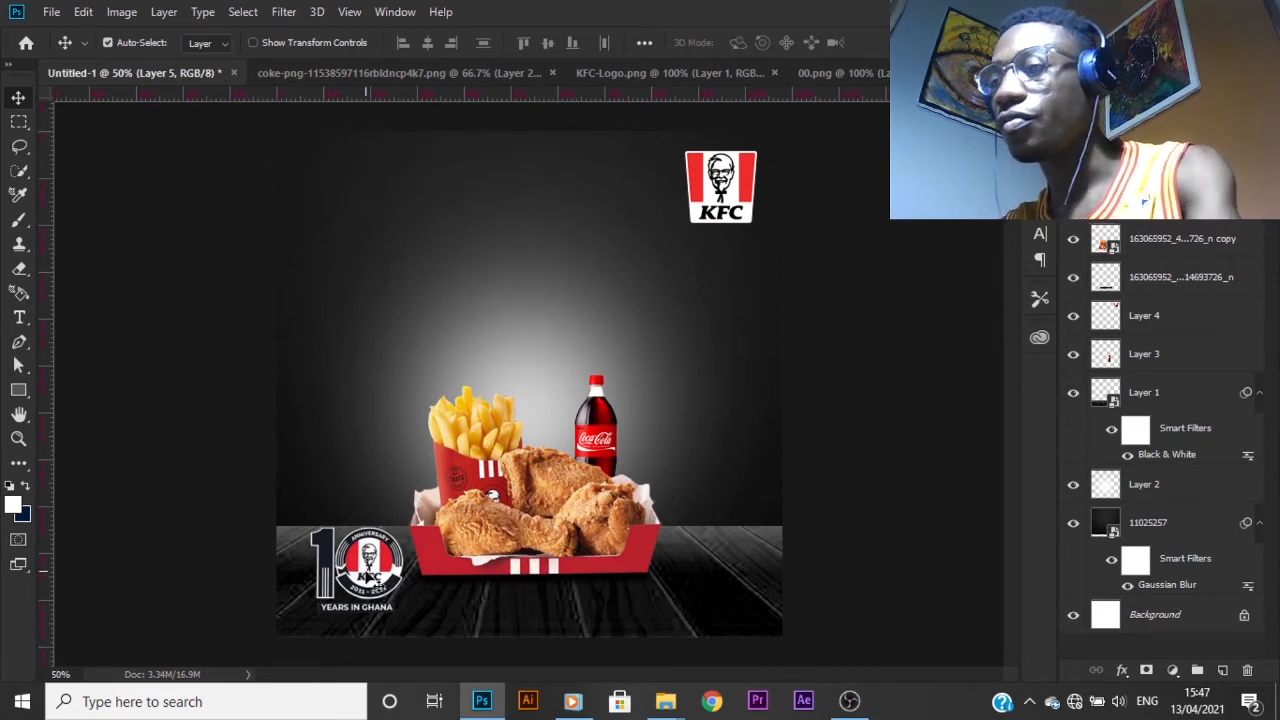
key("Right")
key("Right")
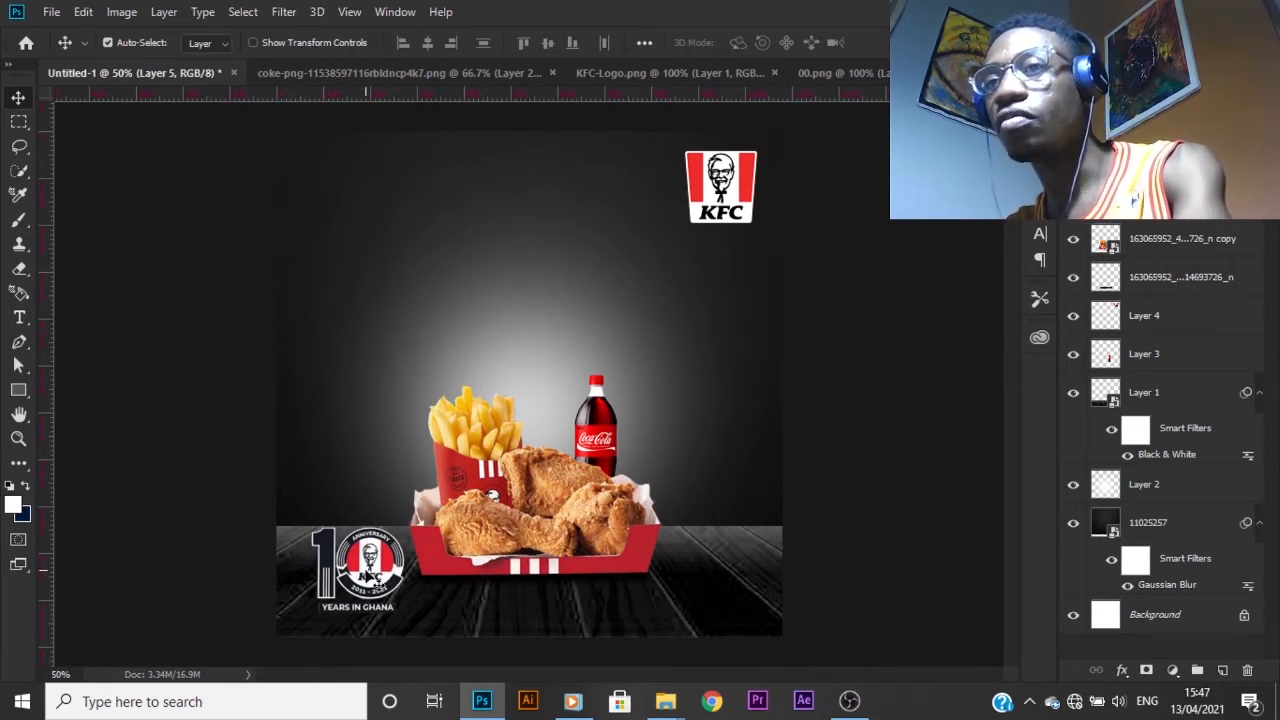
key("Down")
key("Down")
key("Left")
key("Left")
key("Down")
key("Left")
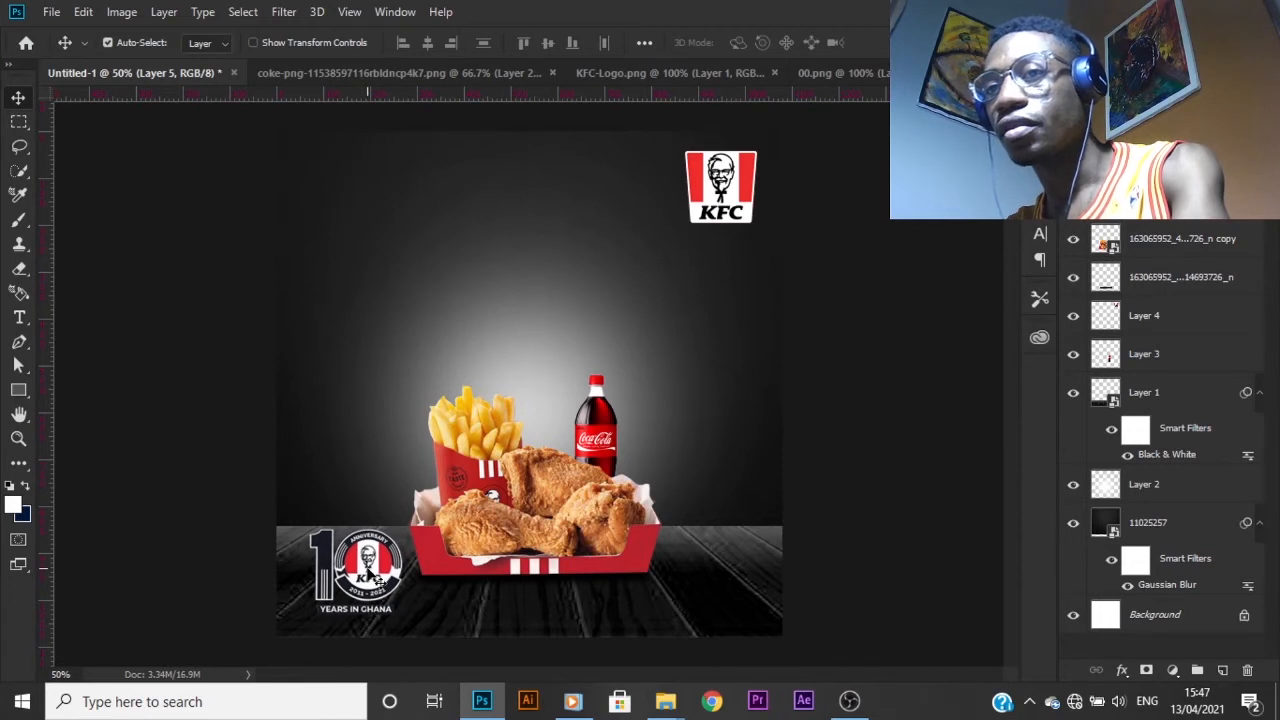
key("Right")
key("Right")
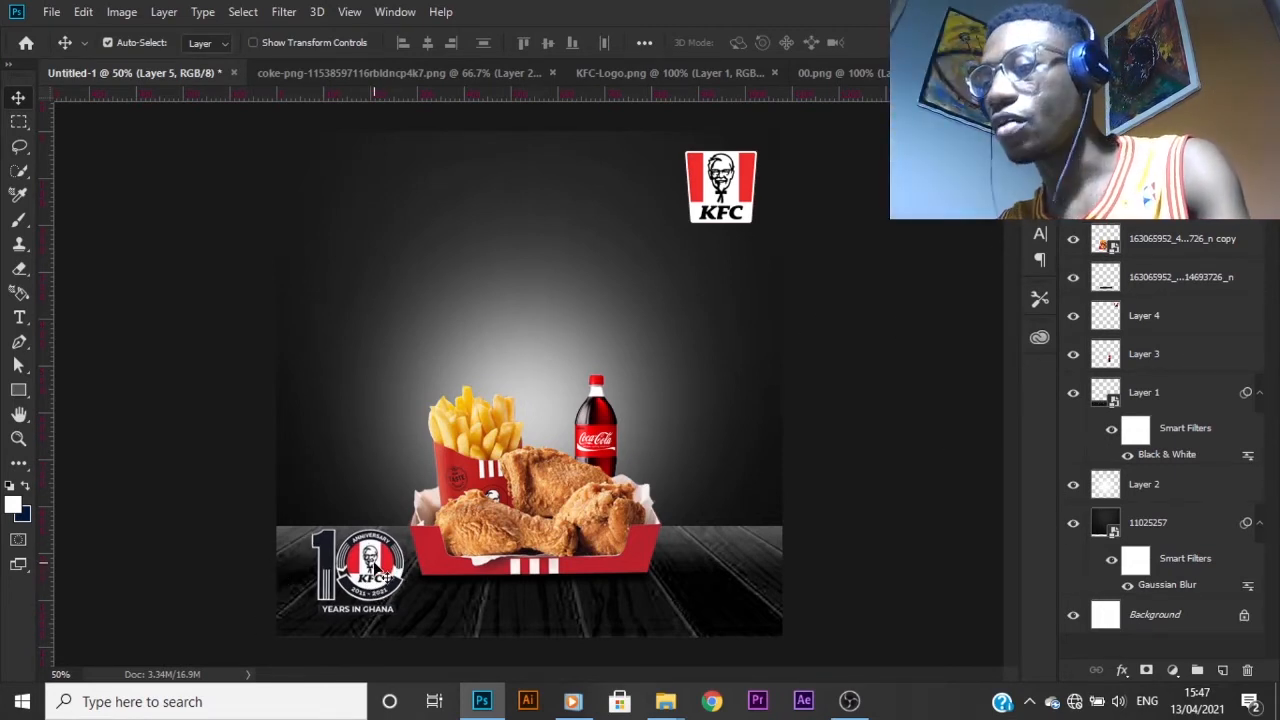
- Add a new empty layer and set the foreground colour to the red d80101 sampled from the Coca-Cola label
left_click(744, 191)
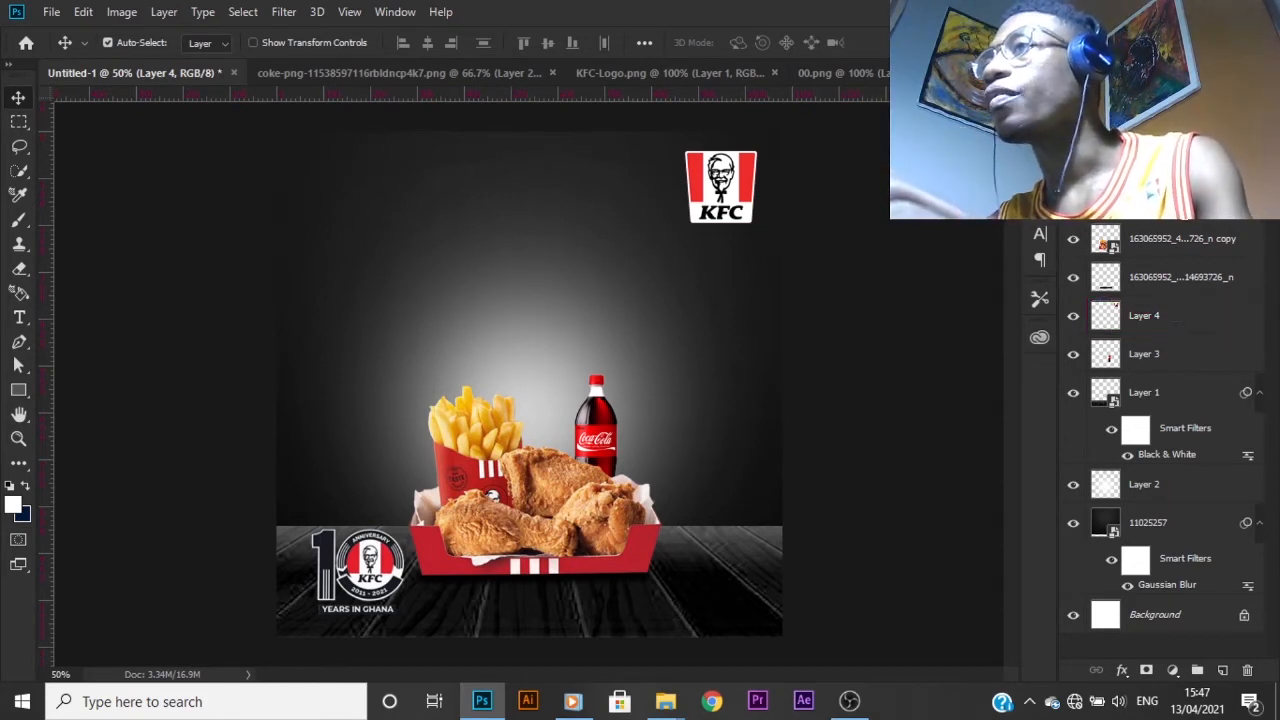
left_click(1222, 671)
left_click(1222, 671)
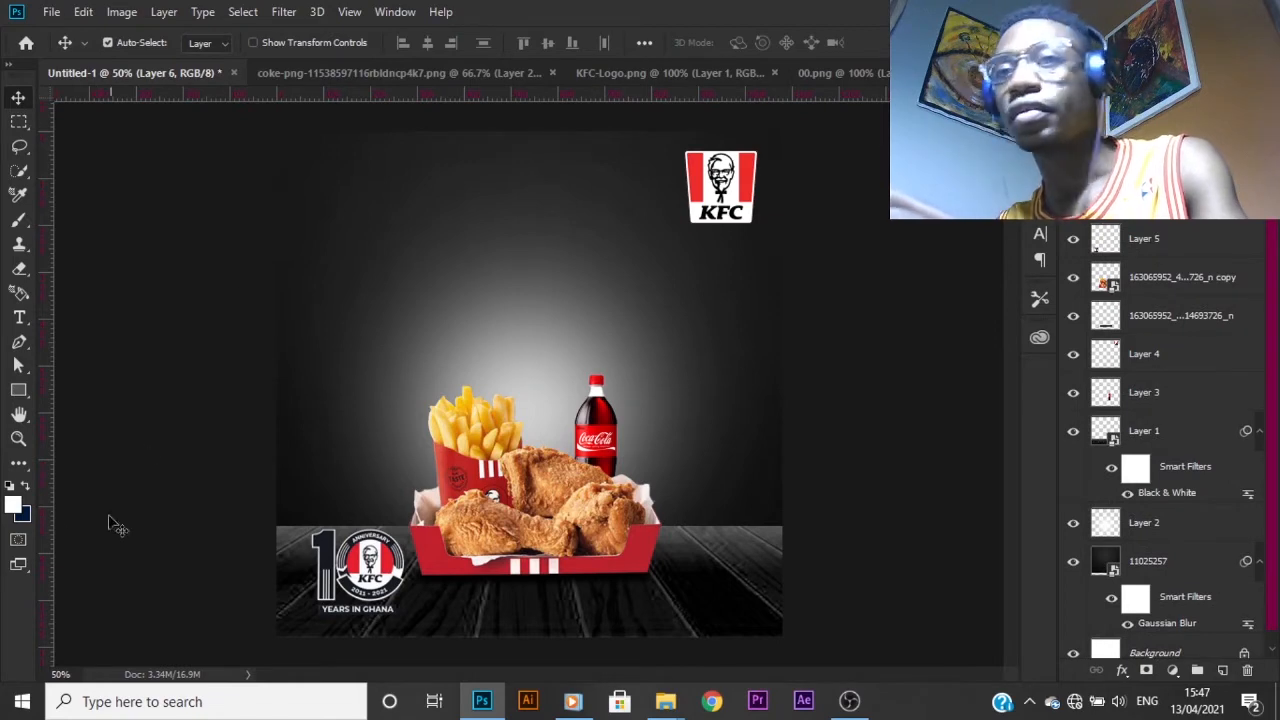
left_click(13, 506)
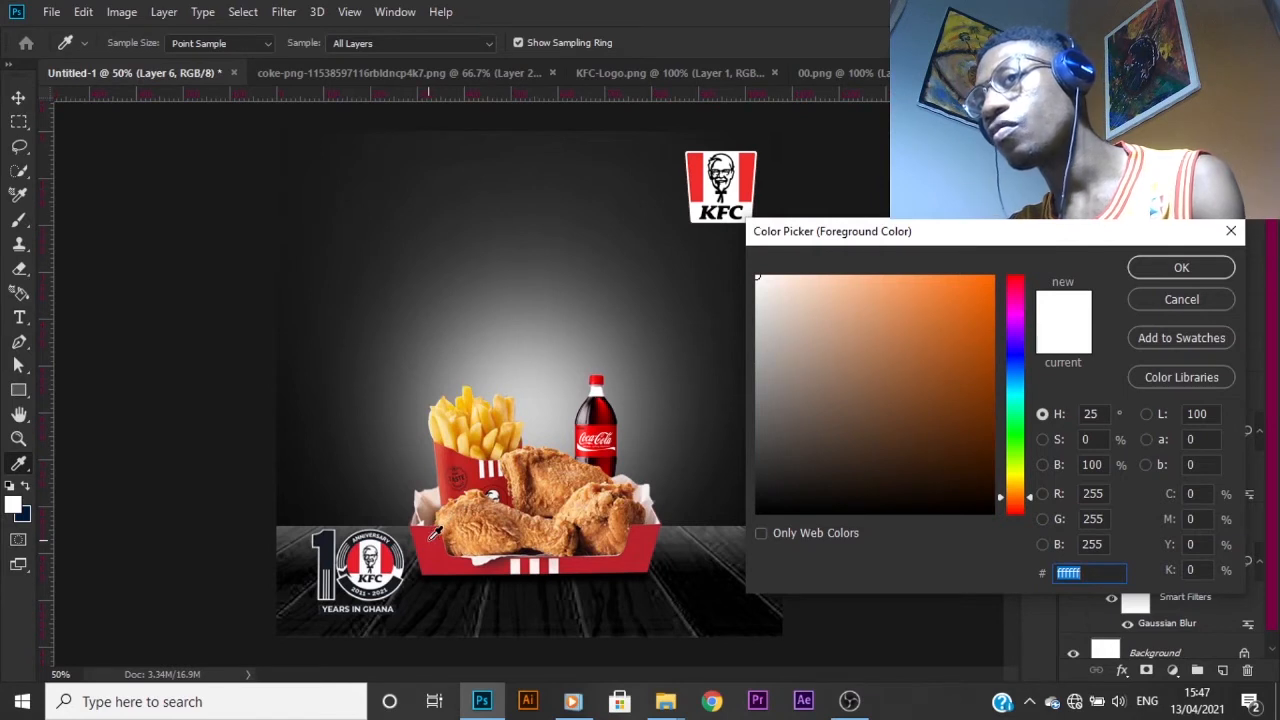
left_click(435, 535)
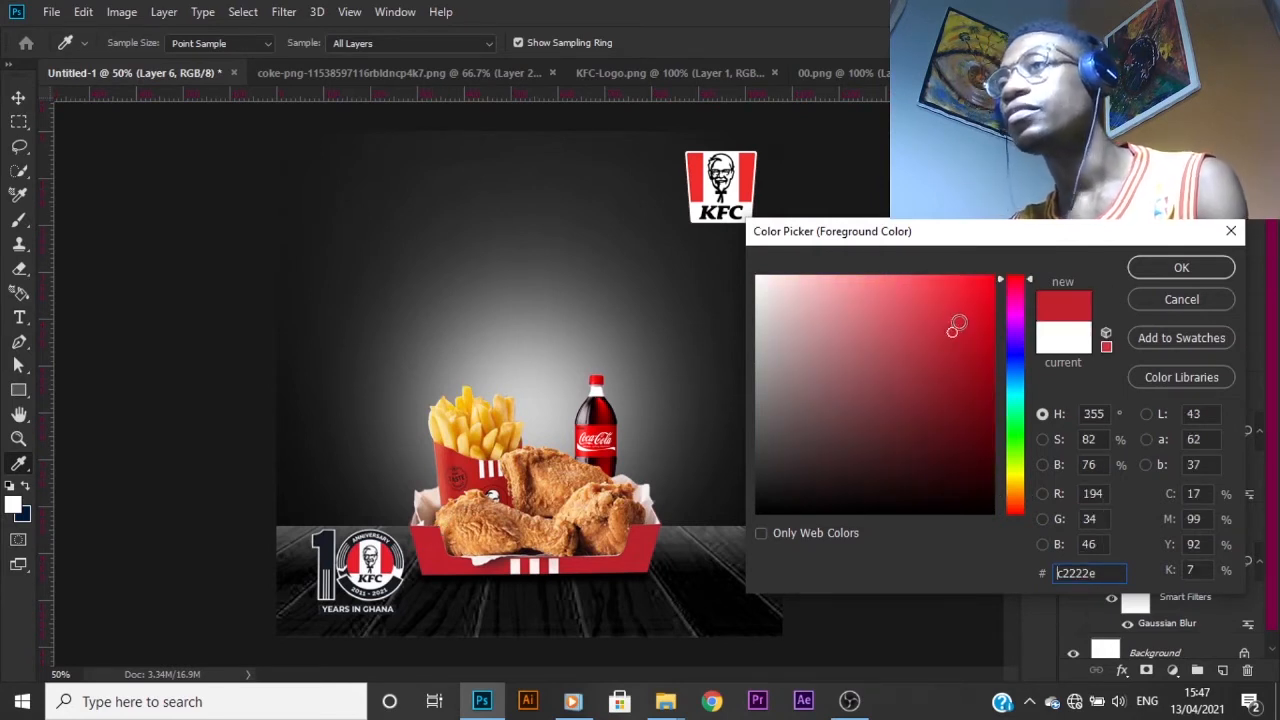
left_click(608, 412)
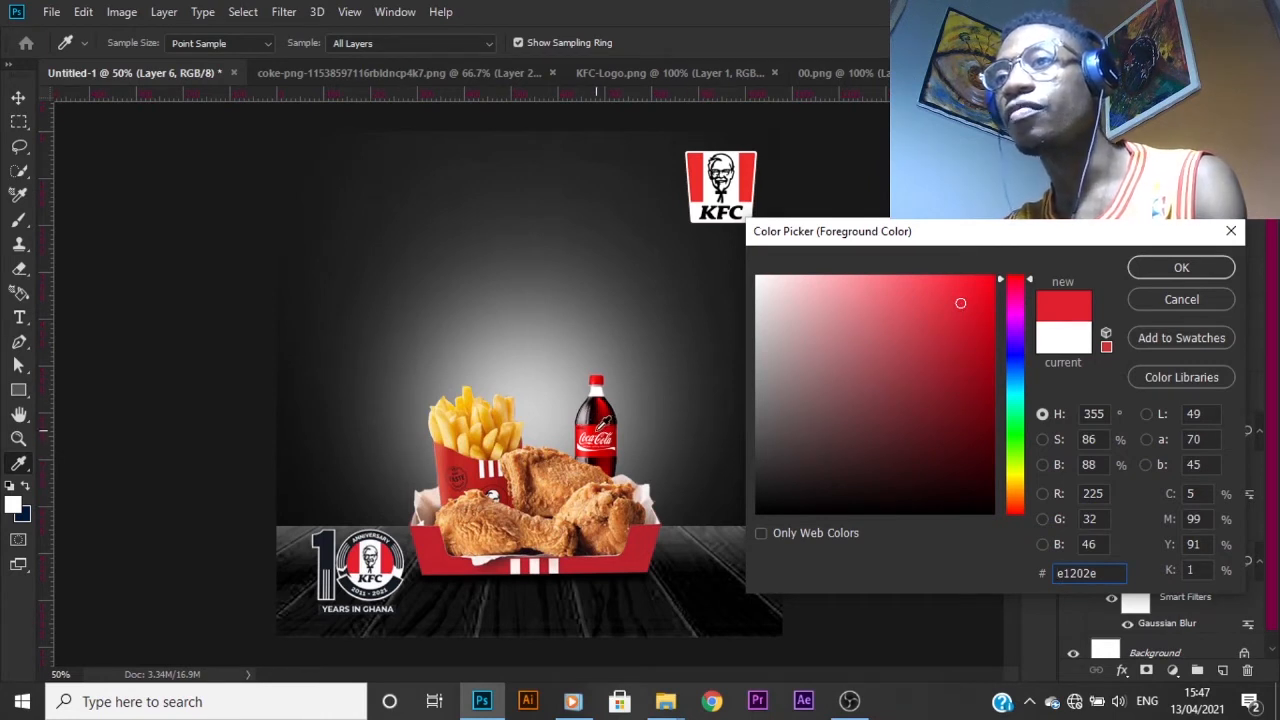
left_click(597, 430)
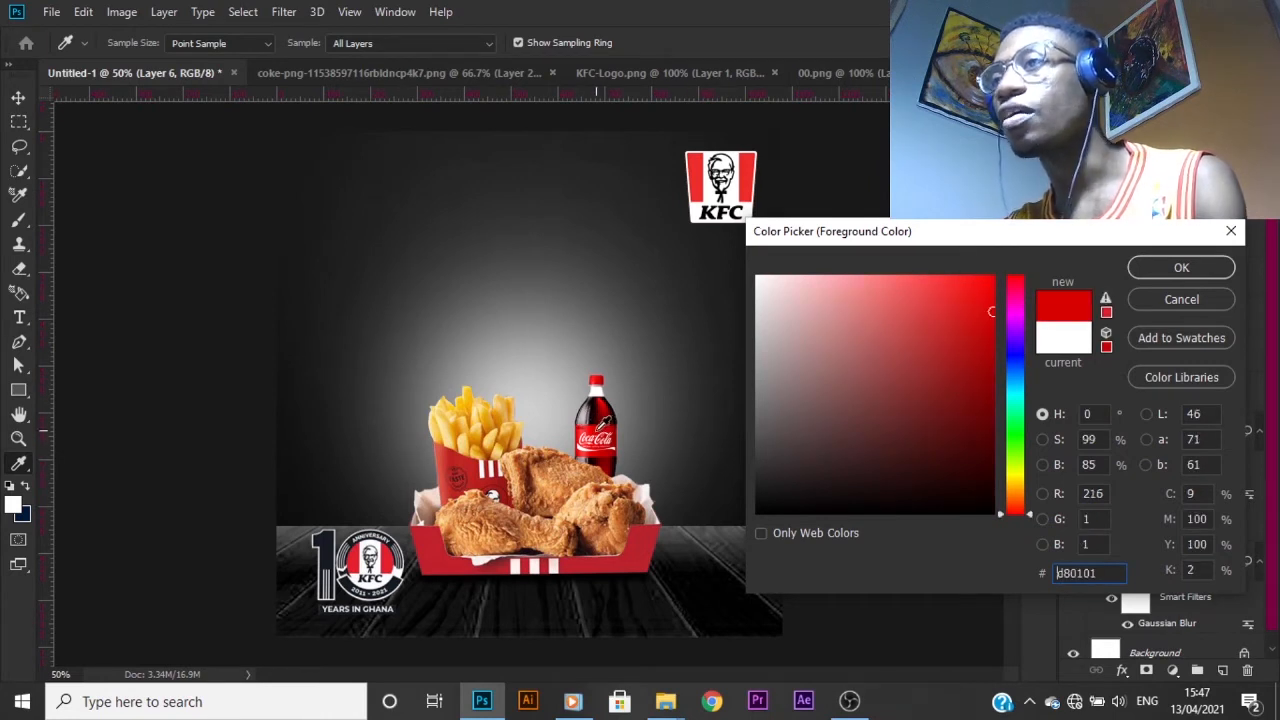
left_click(1150, 267)
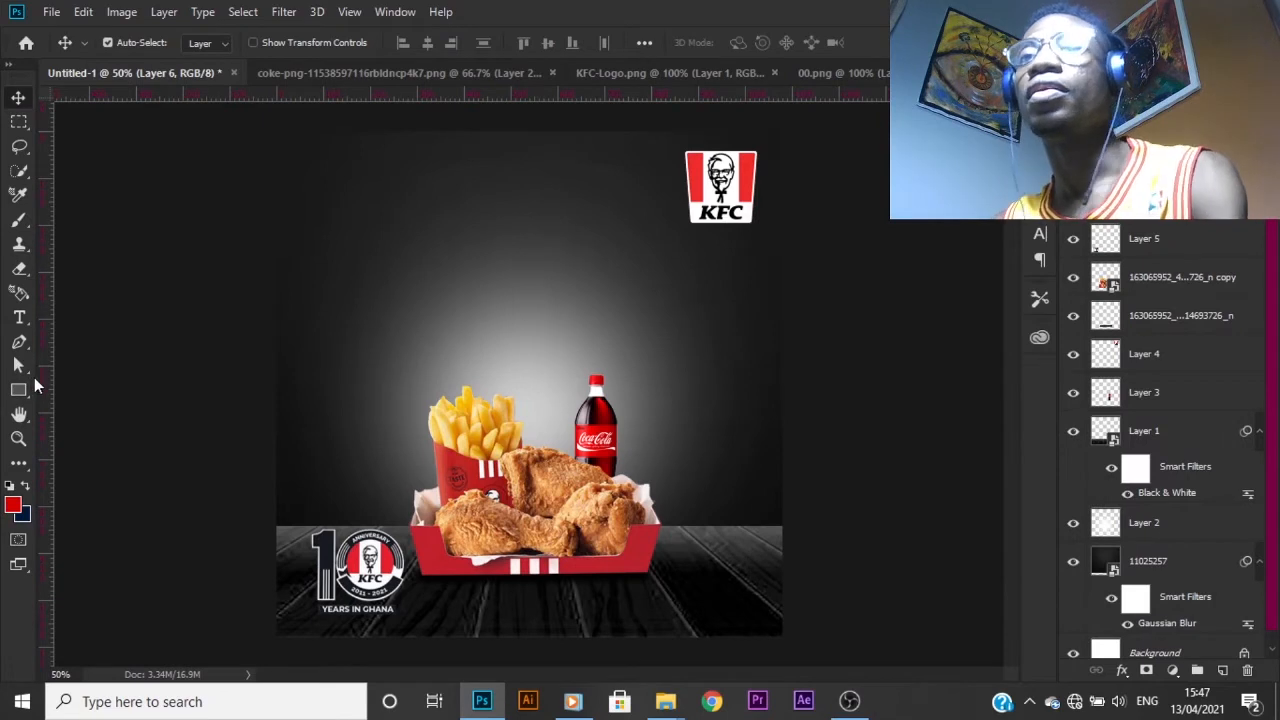
- Draw a filled red rectangle of about 472 × 82 px in the poster's upper-left area
left_click(18, 390)
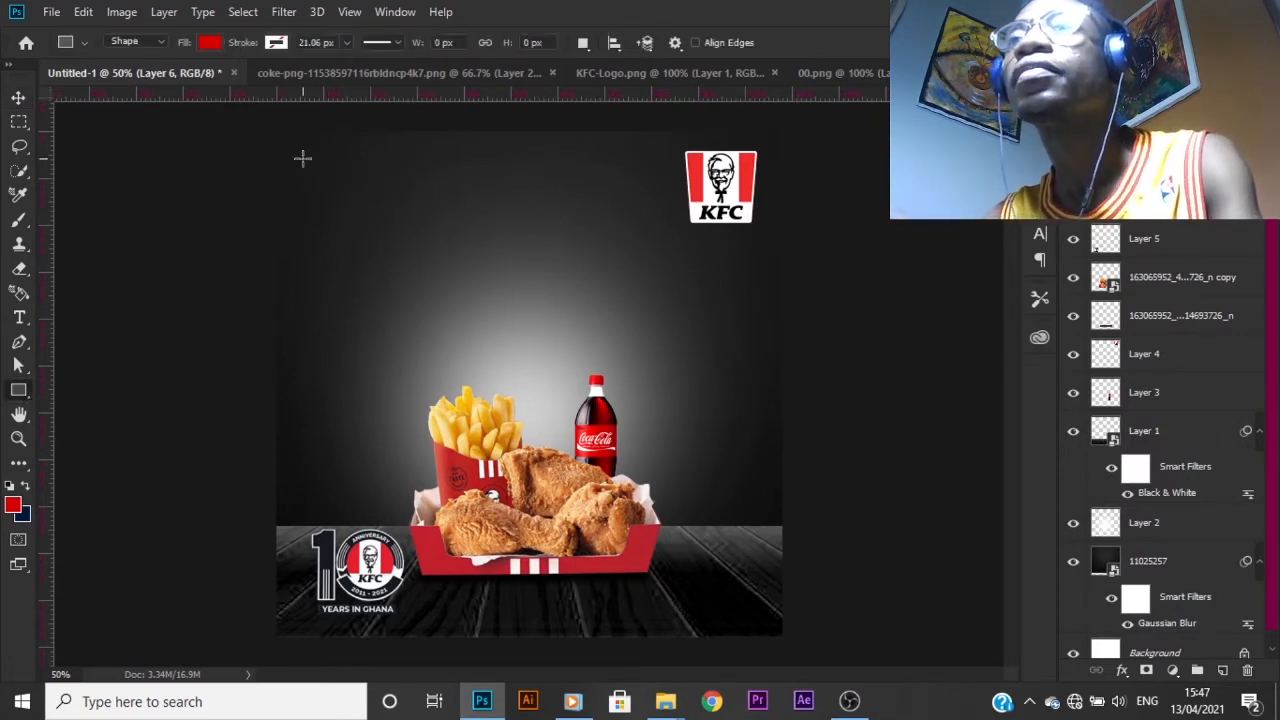
left_click_drag(303, 158, 524, 195)
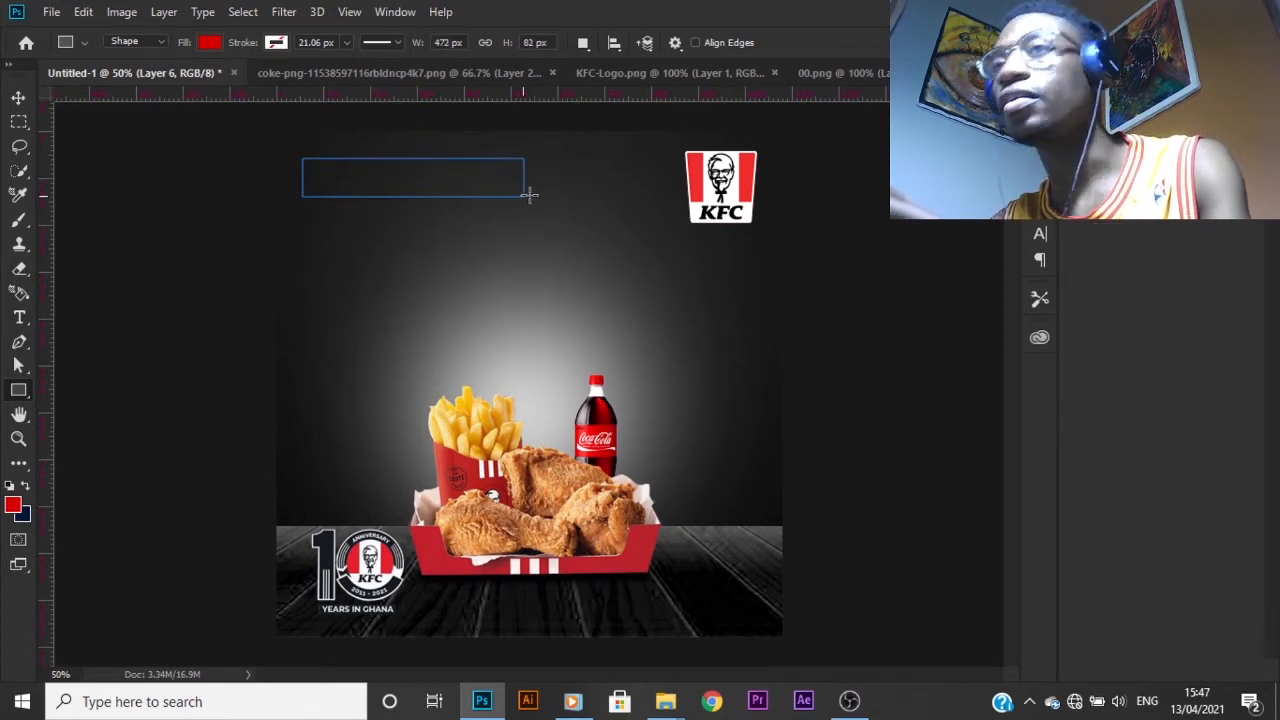
left_click(19, 99)
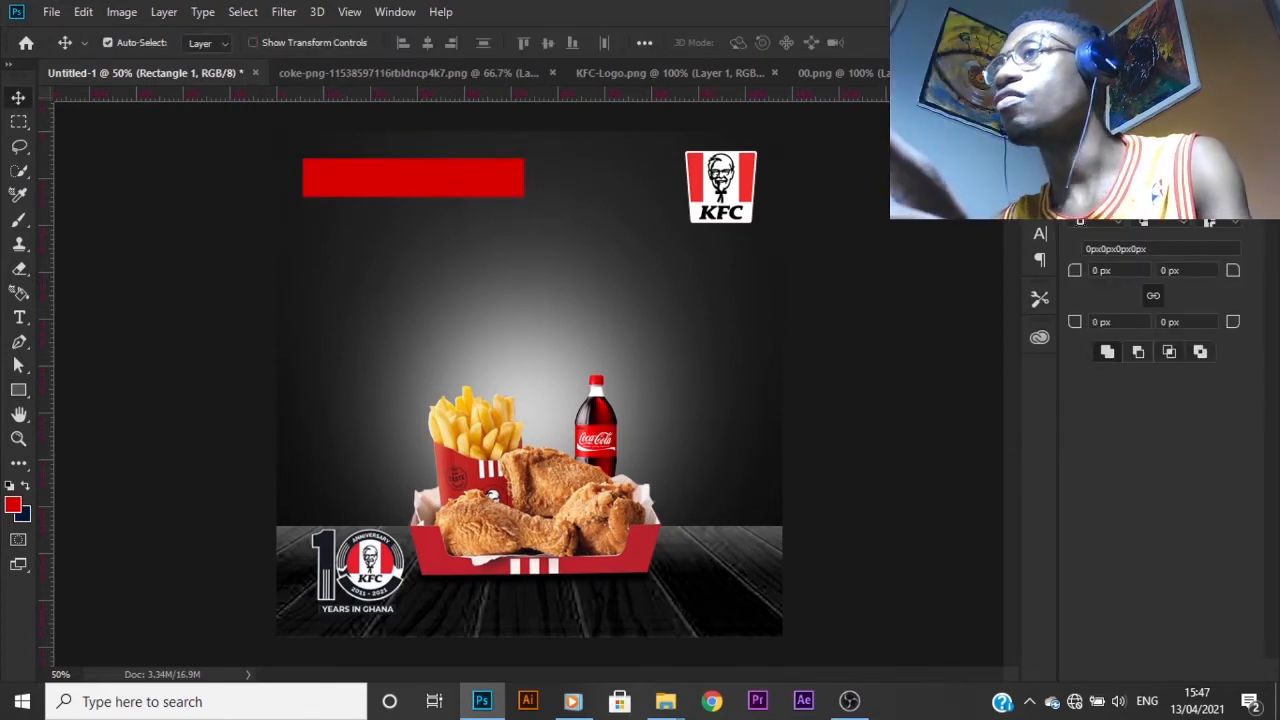
left_click(1085, 73)
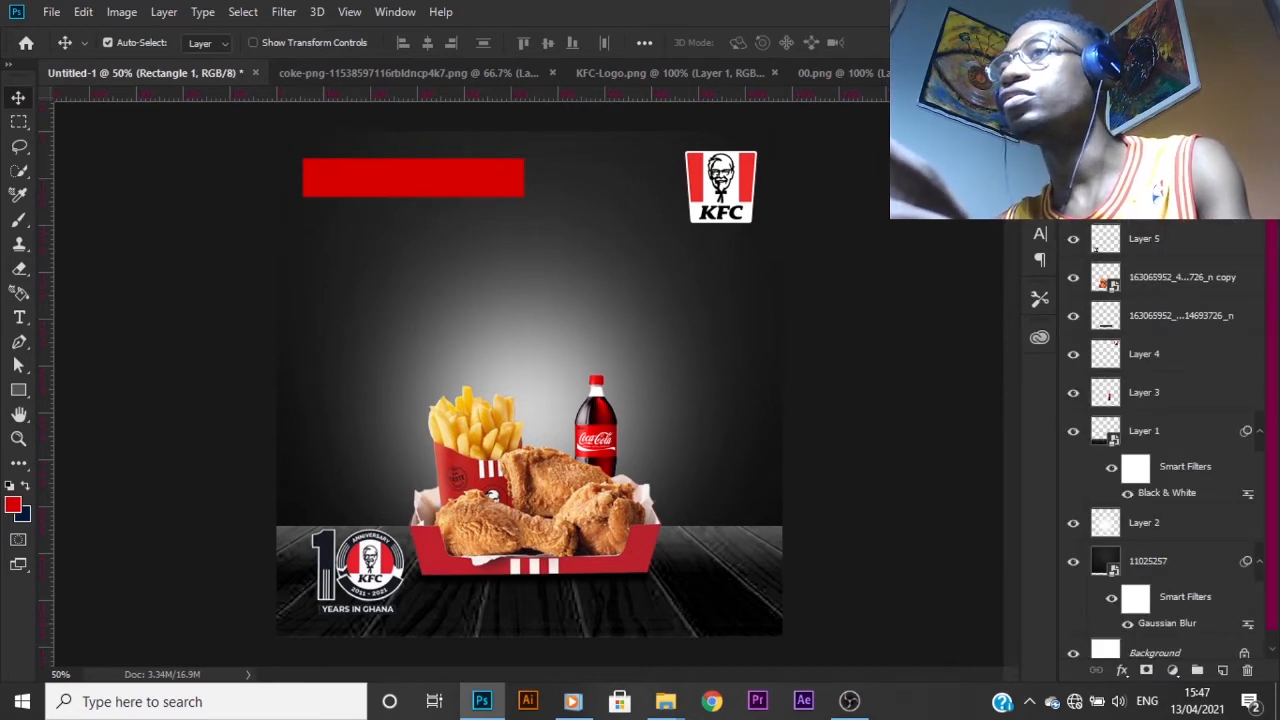
- Recolour the rectangle to ee2c2c sampled from the KFC logo's red and shift it slightly down and to the right
double_click(1105, 200)
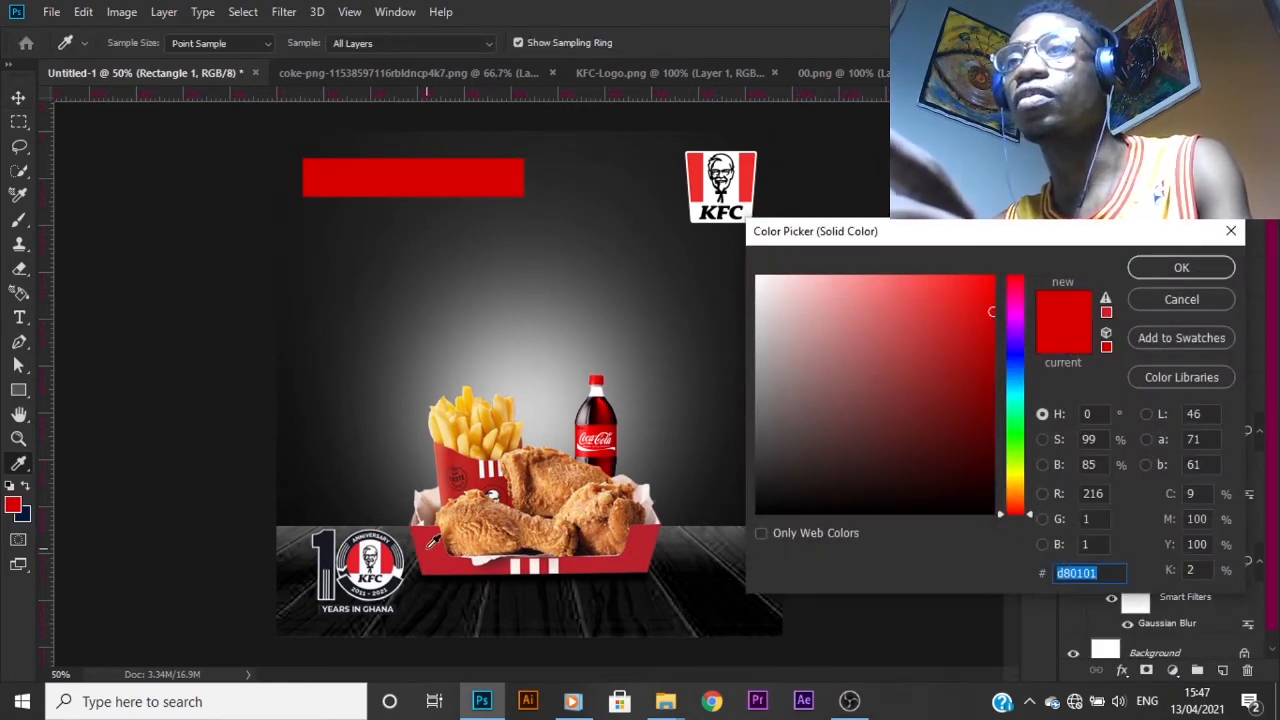
left_click(718, 160)
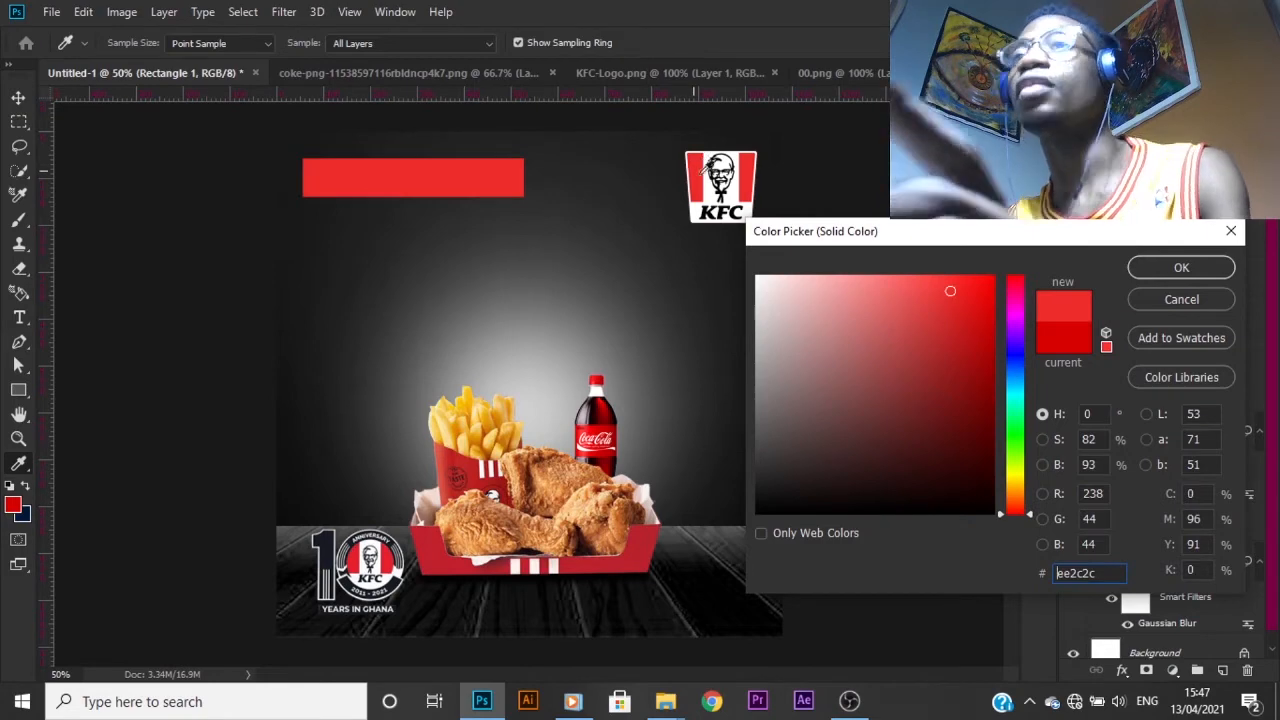
left_click(1182, 268)
key("v")
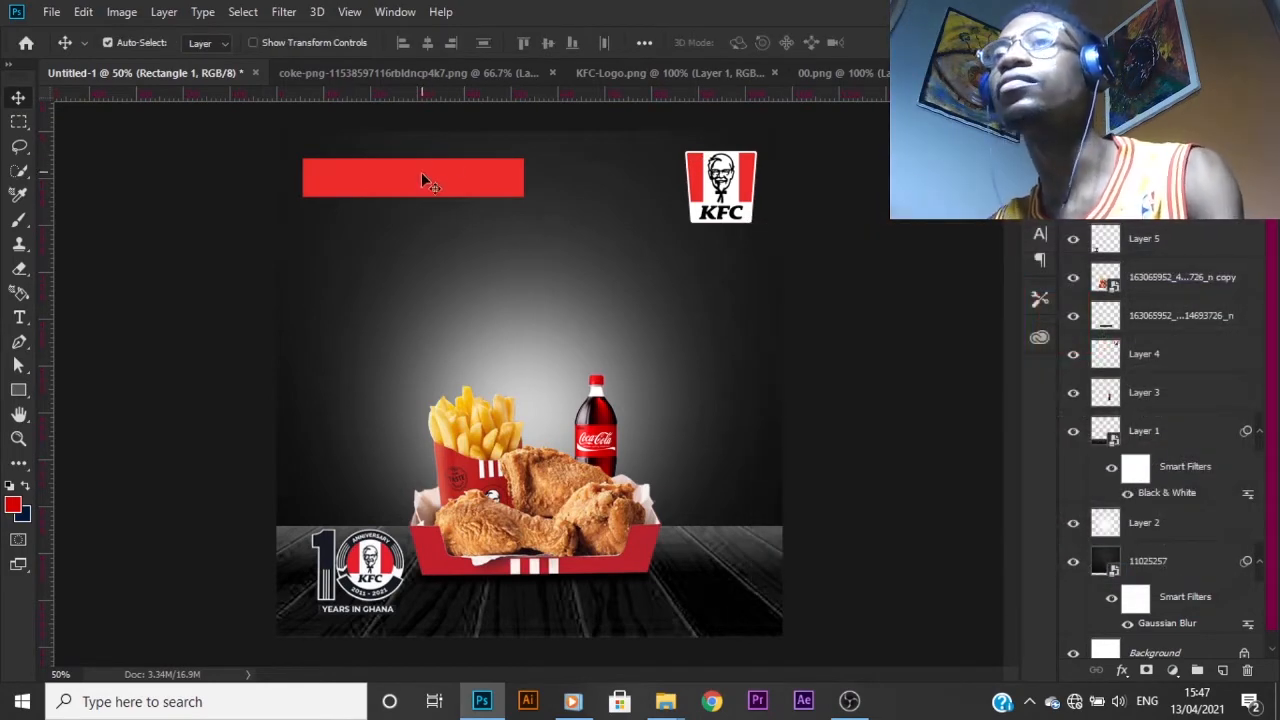
left_click_drag(421, 176, 424, 201)
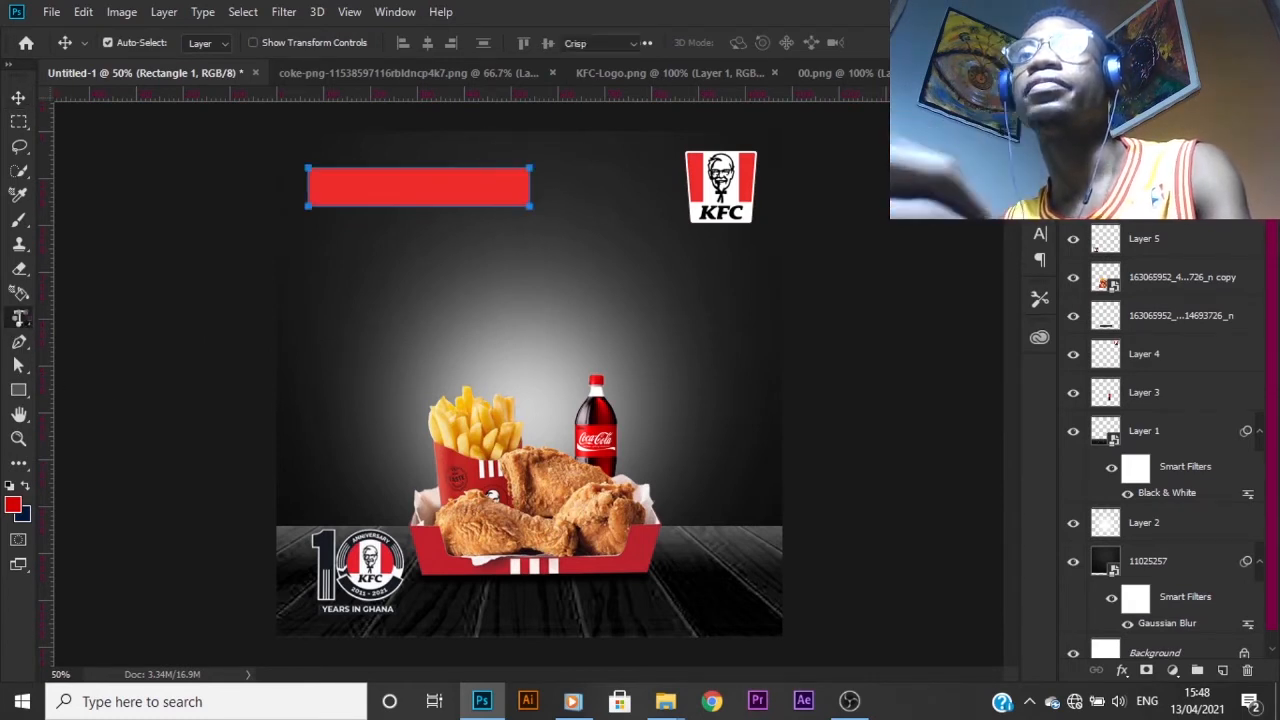
- Add a white text line below the red rectangle, set in the Alpha Echo font
left_click(19, 317)
left_click(391, 277)
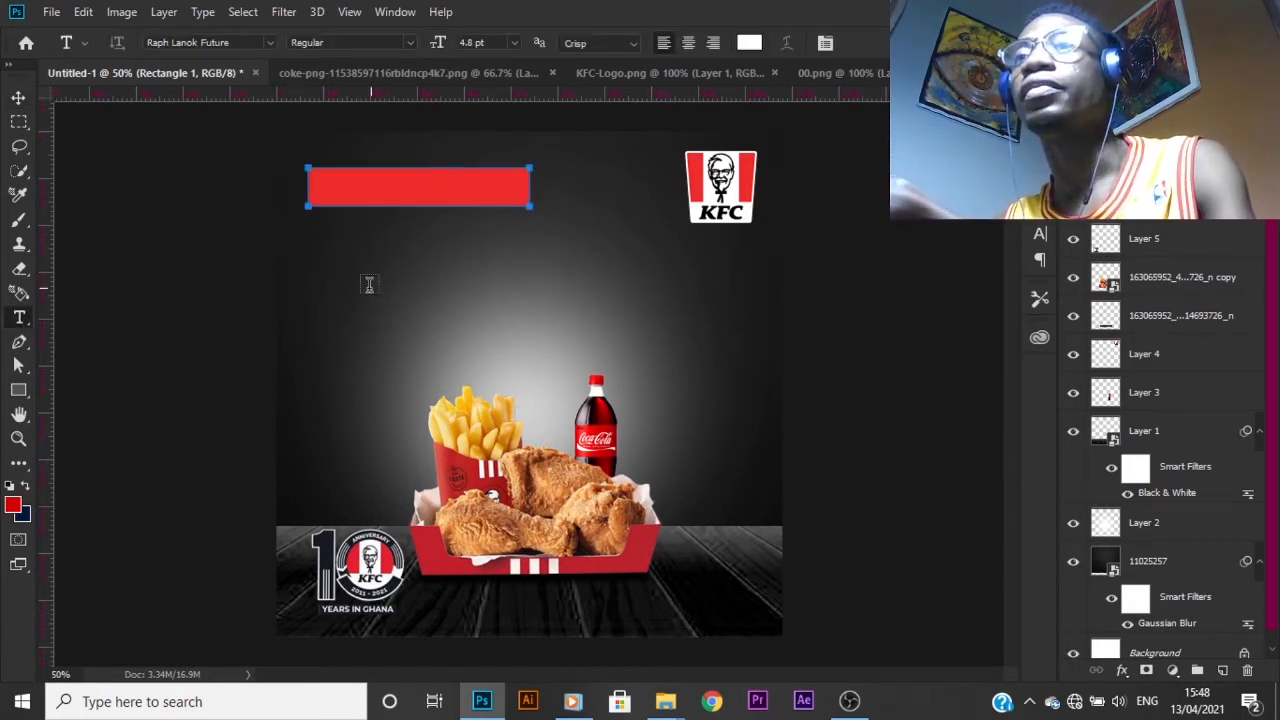
left_click(269, 42)
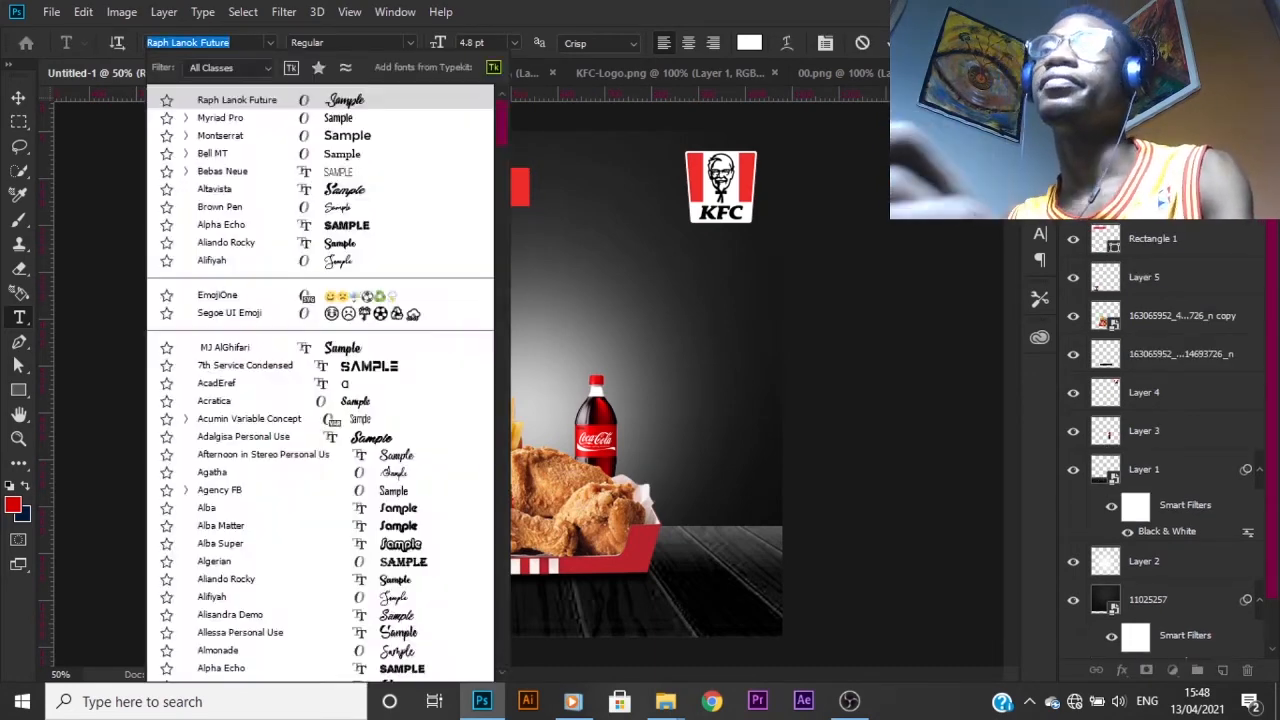
type("alpha")
left_click(277, 99)
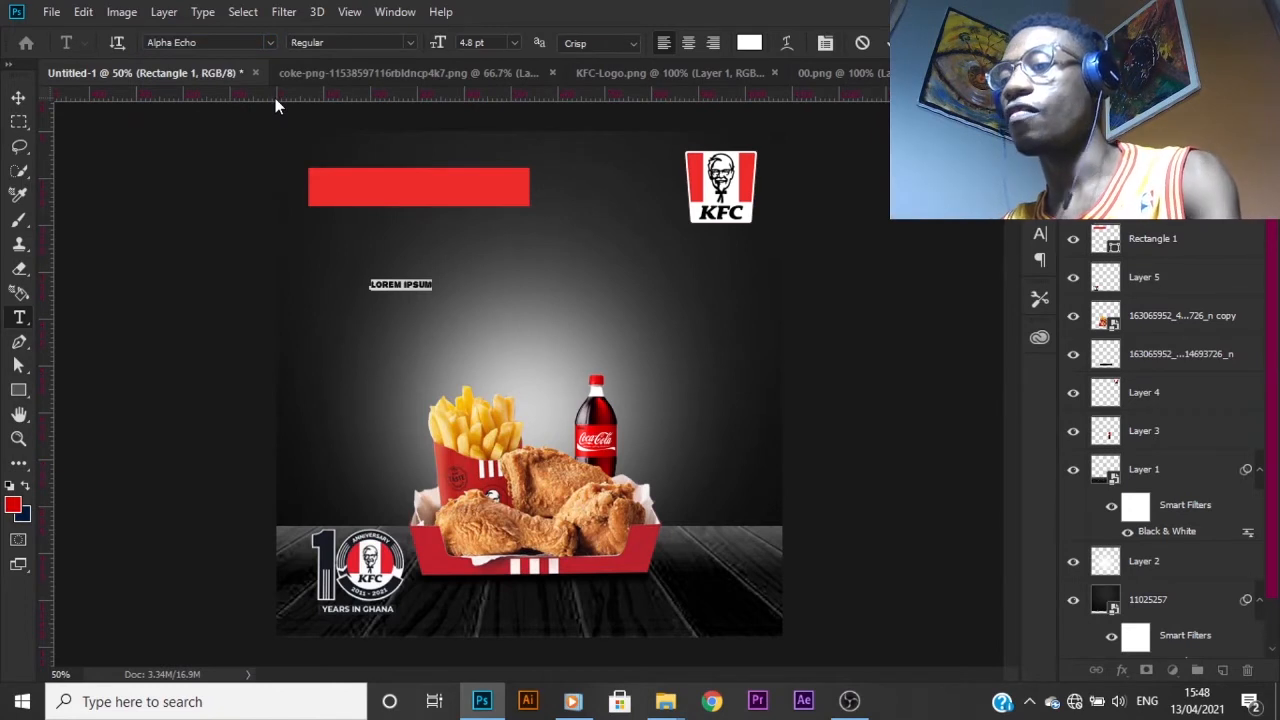
left_click(18, 97)
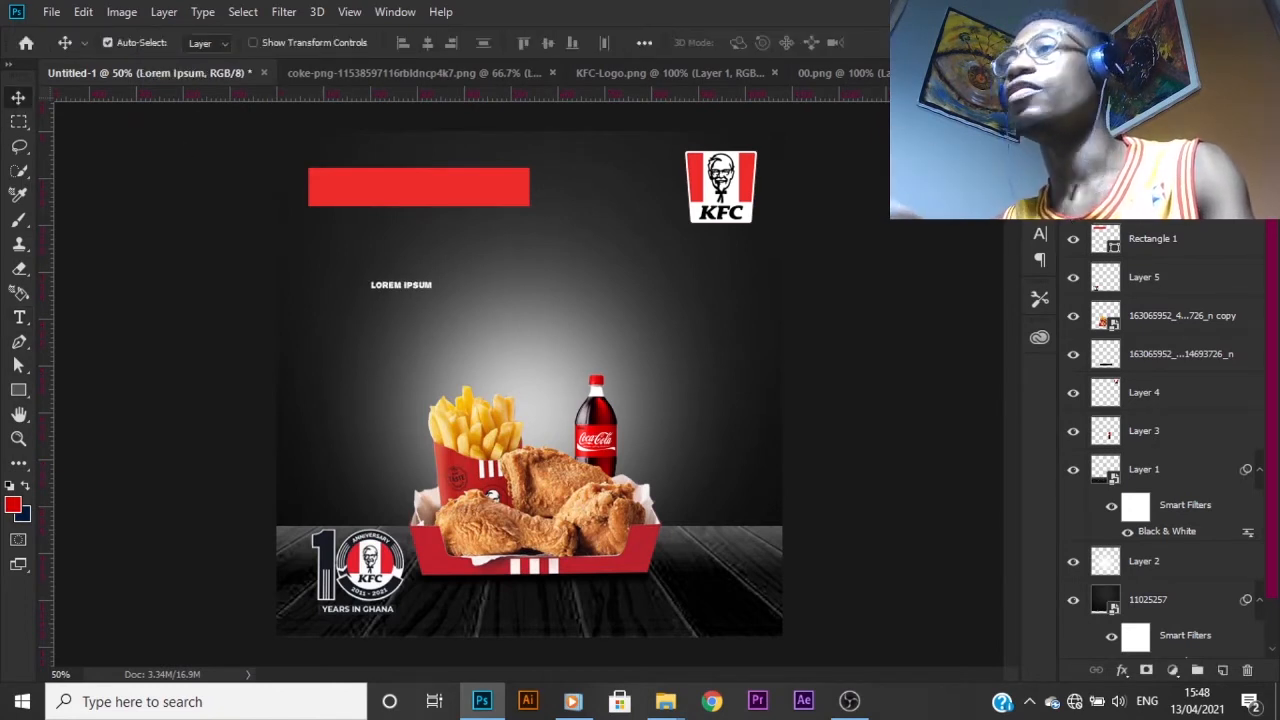
- Scale the placeholder text up to about 394% and move it right, towards the poster's centre
key("ctrl+t")
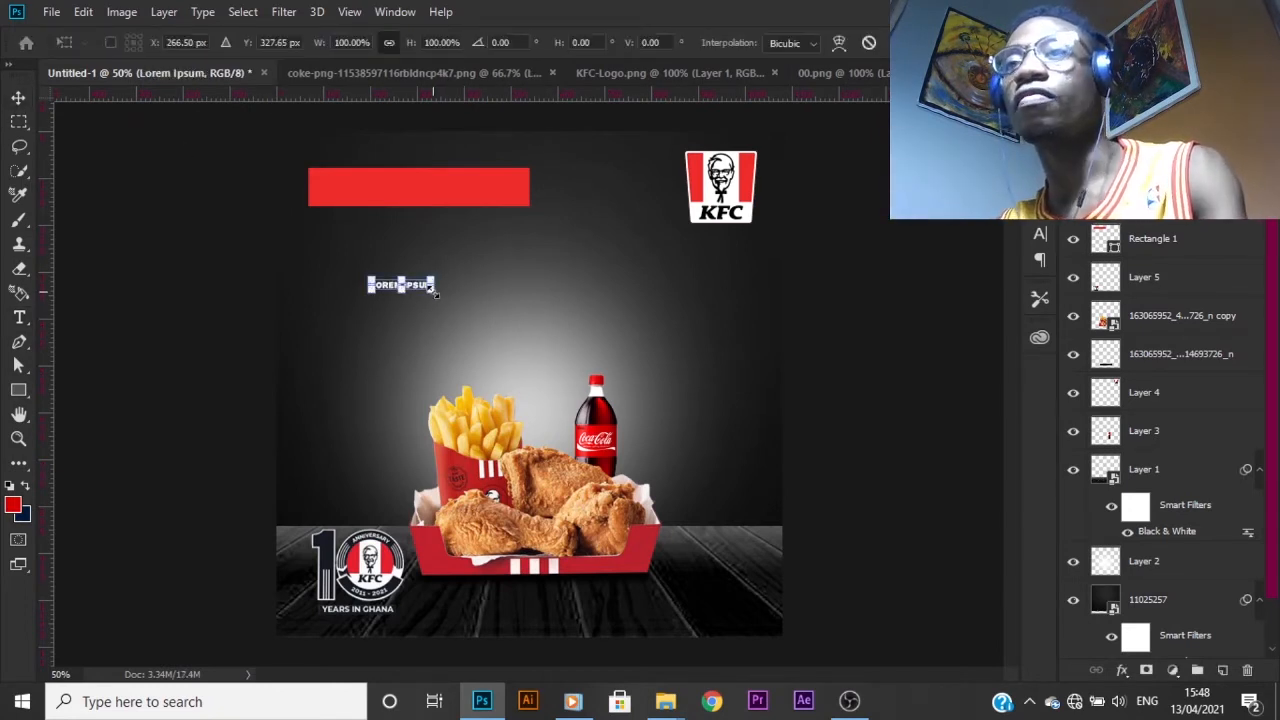
left_click_drag(434, 289, 522, 303)
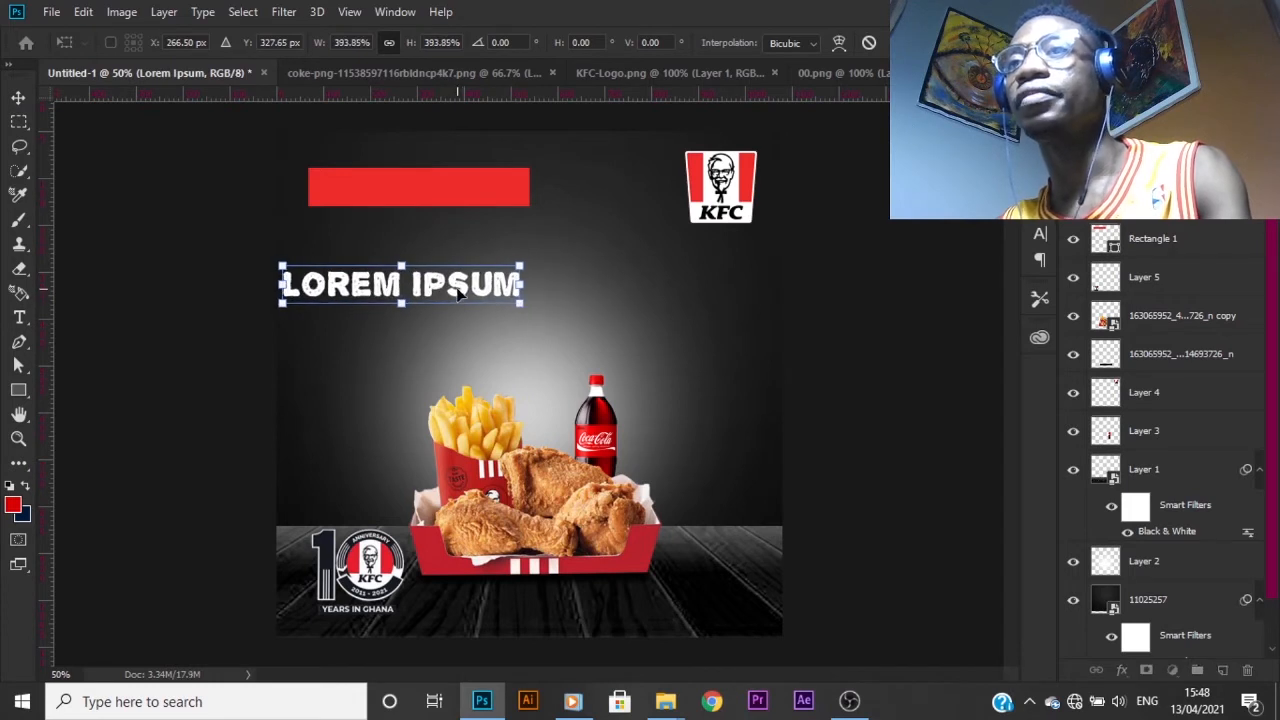
key("Return")
left_click_drag(330, 293, 405, 293)
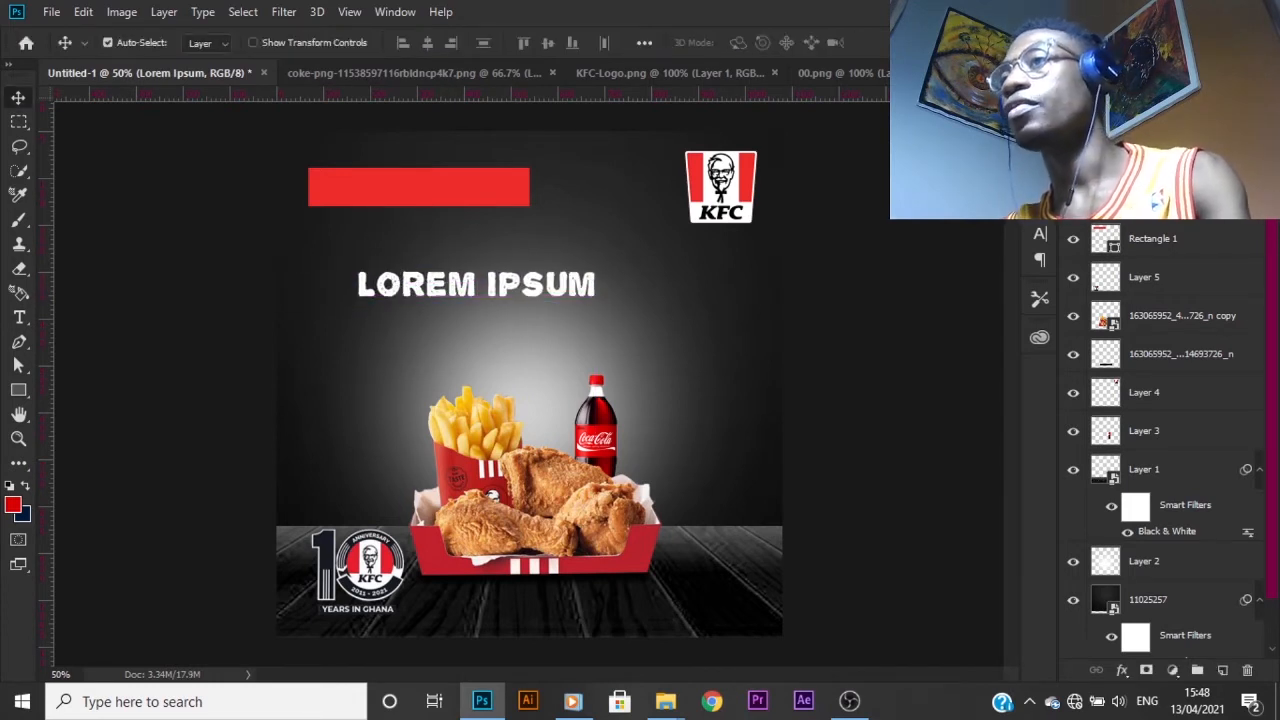
- Replace the placeholder text with KENTUCKY
double_click(1105, 200)
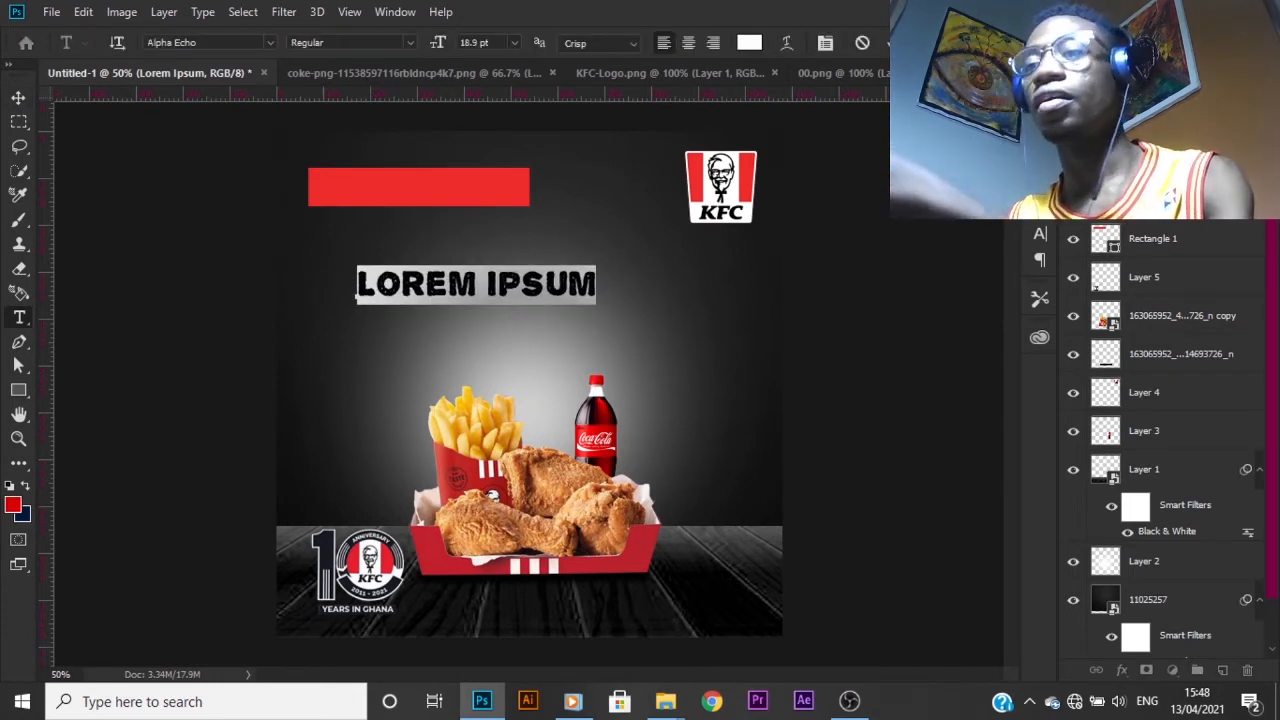
type("KEN")
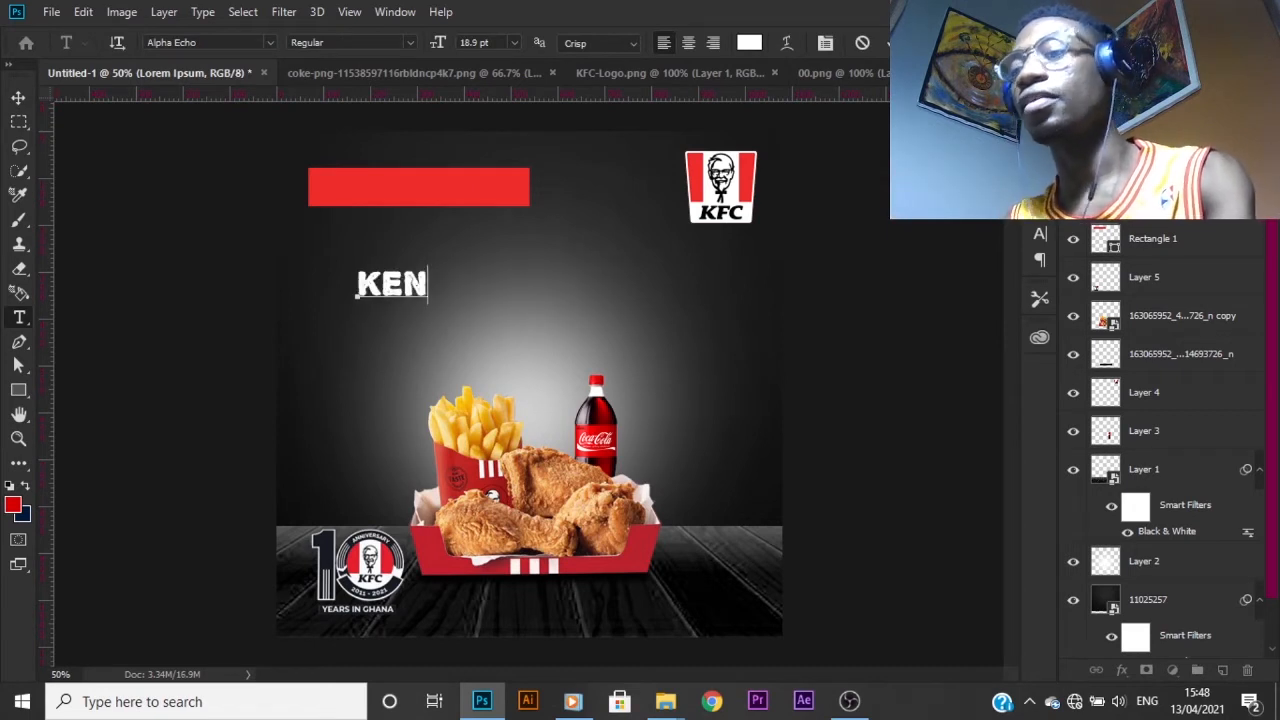
type("TUC")
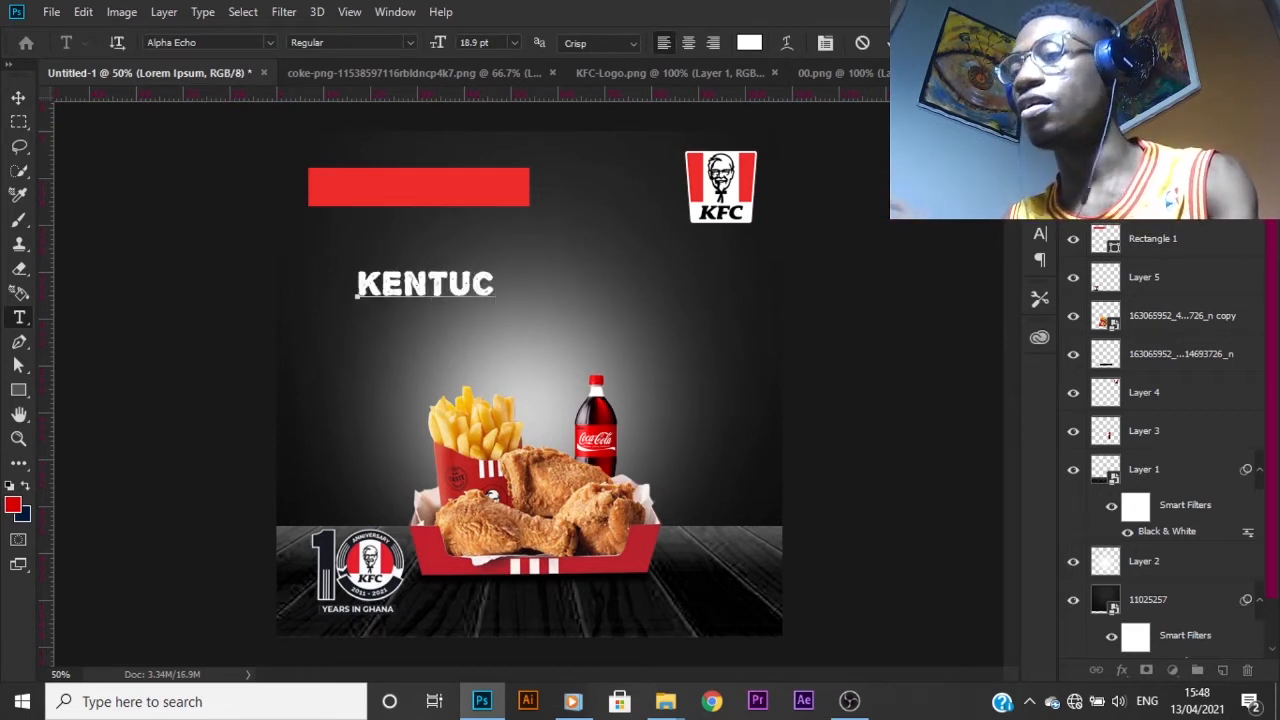
type("KY")
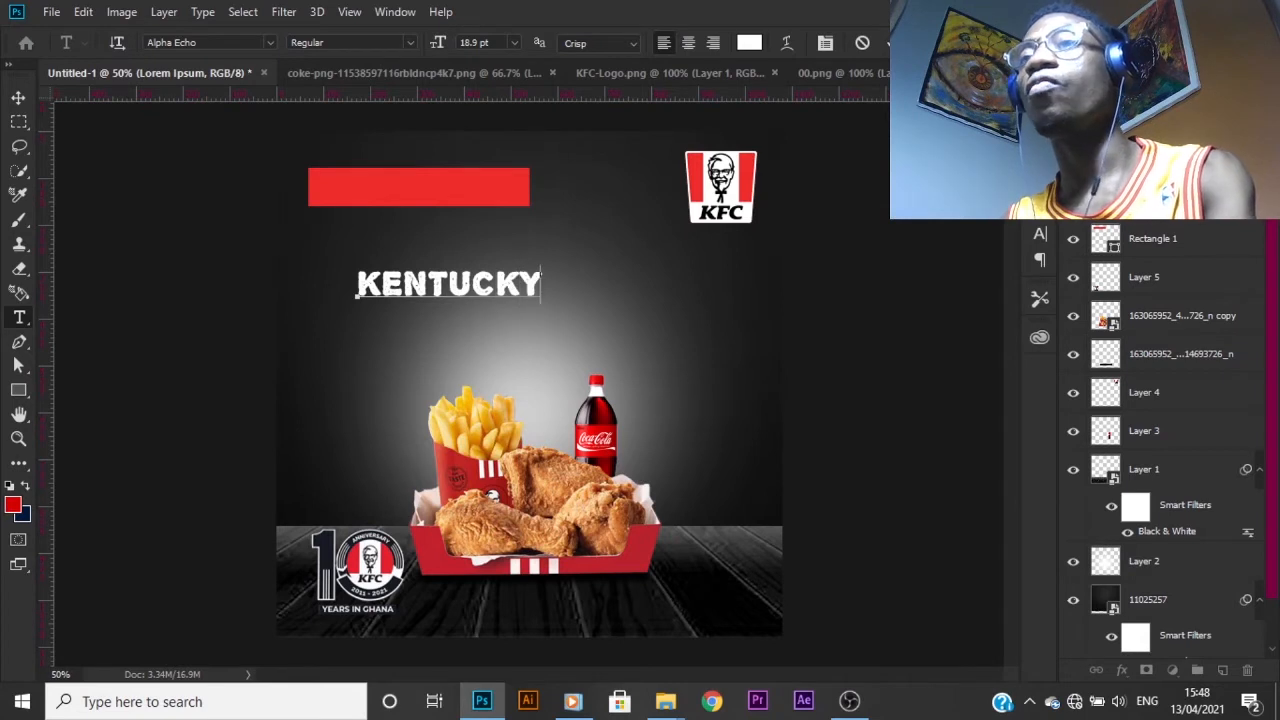
key("ctrl+Return")
key("v")
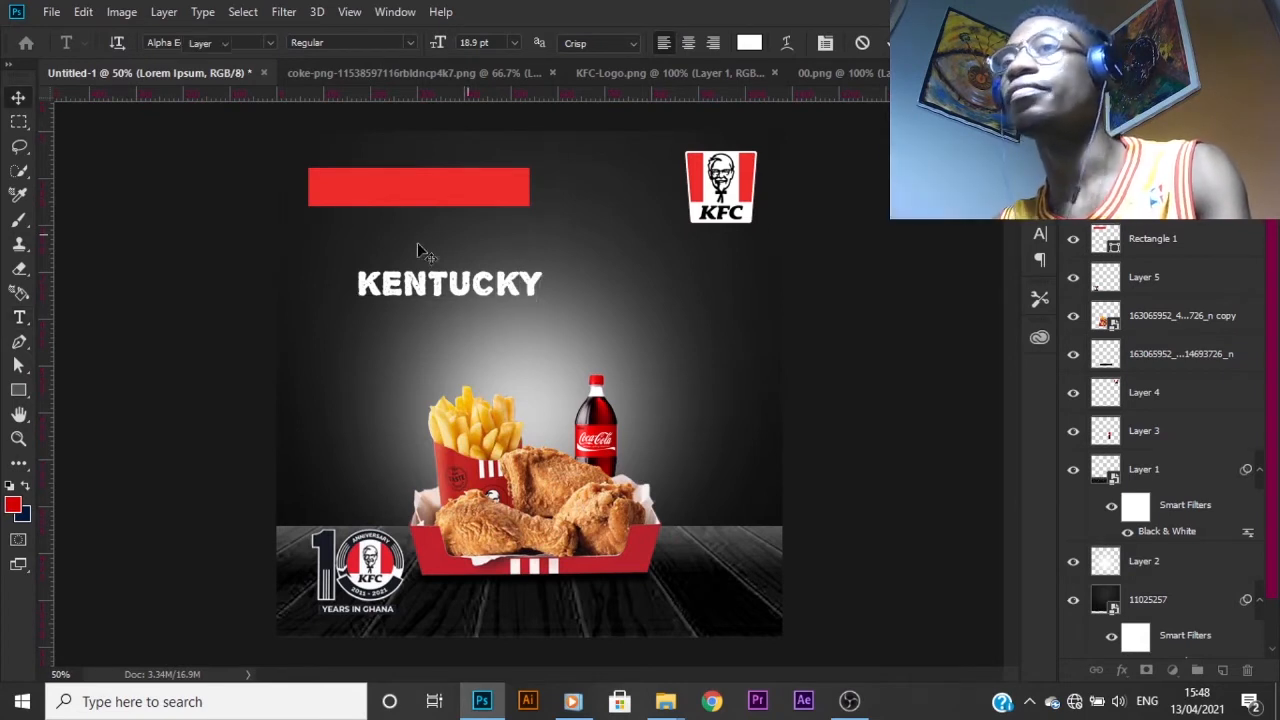
- Place the KENTUCKY text on the red rectangle and enlarge it to about 109.5% to fill the bar
left_click_drag(426, 292, 386, 194)
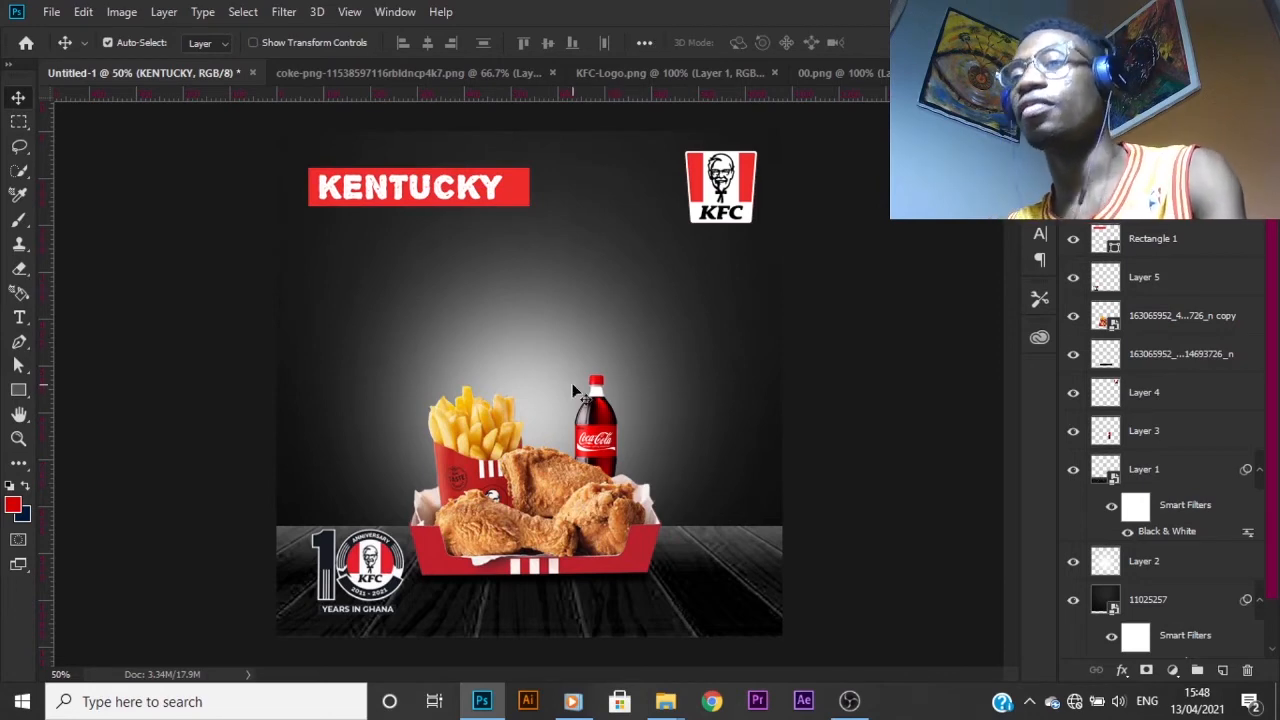
key("ctrl")
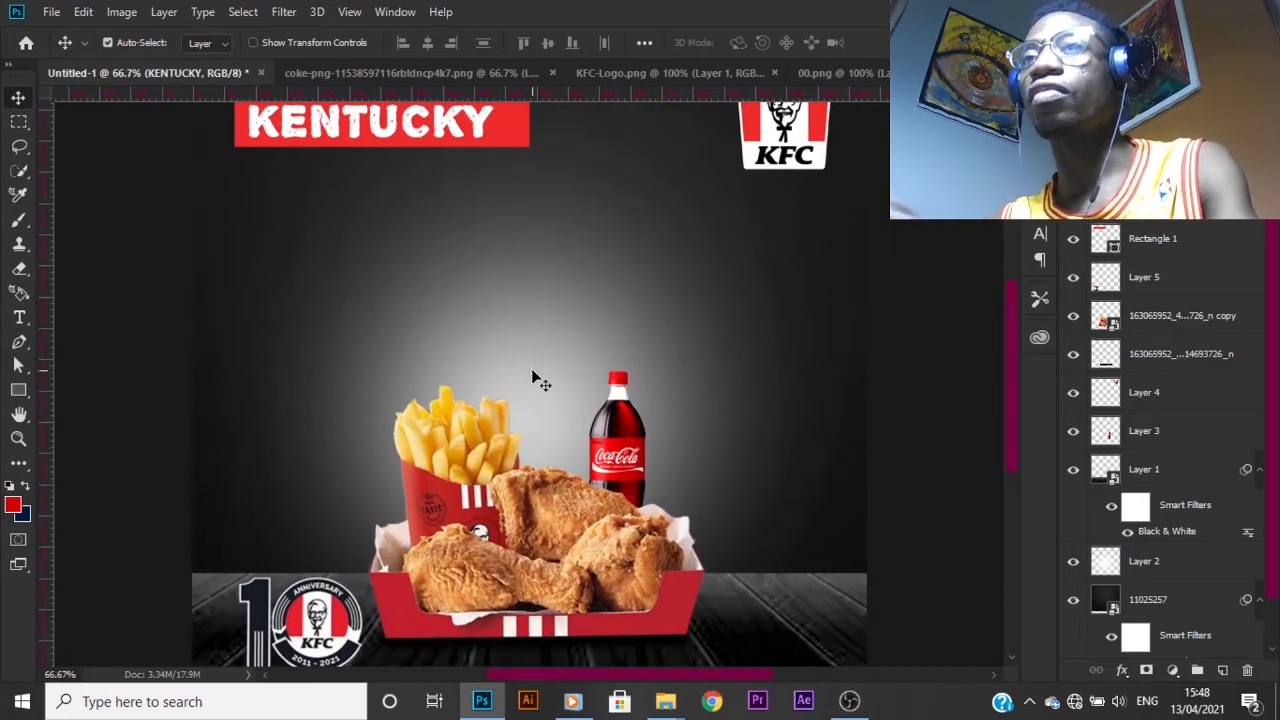
key("ctrl+plus")
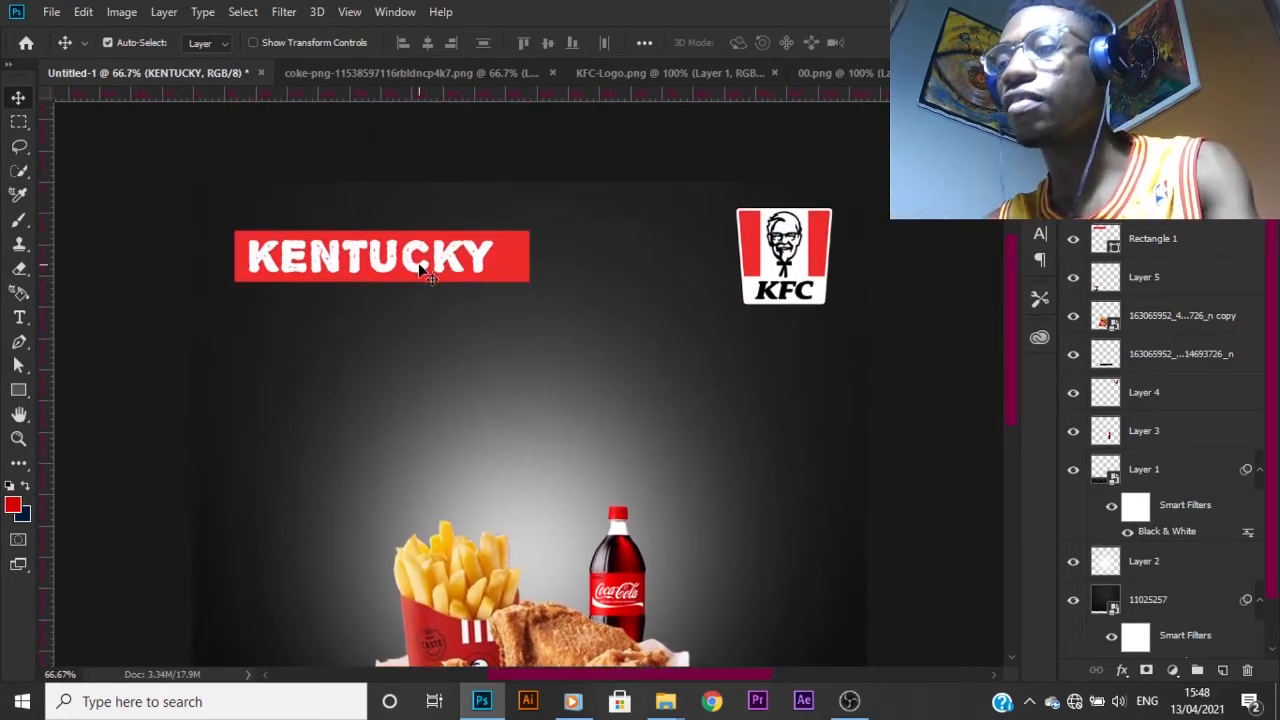
key("ctrl+t")
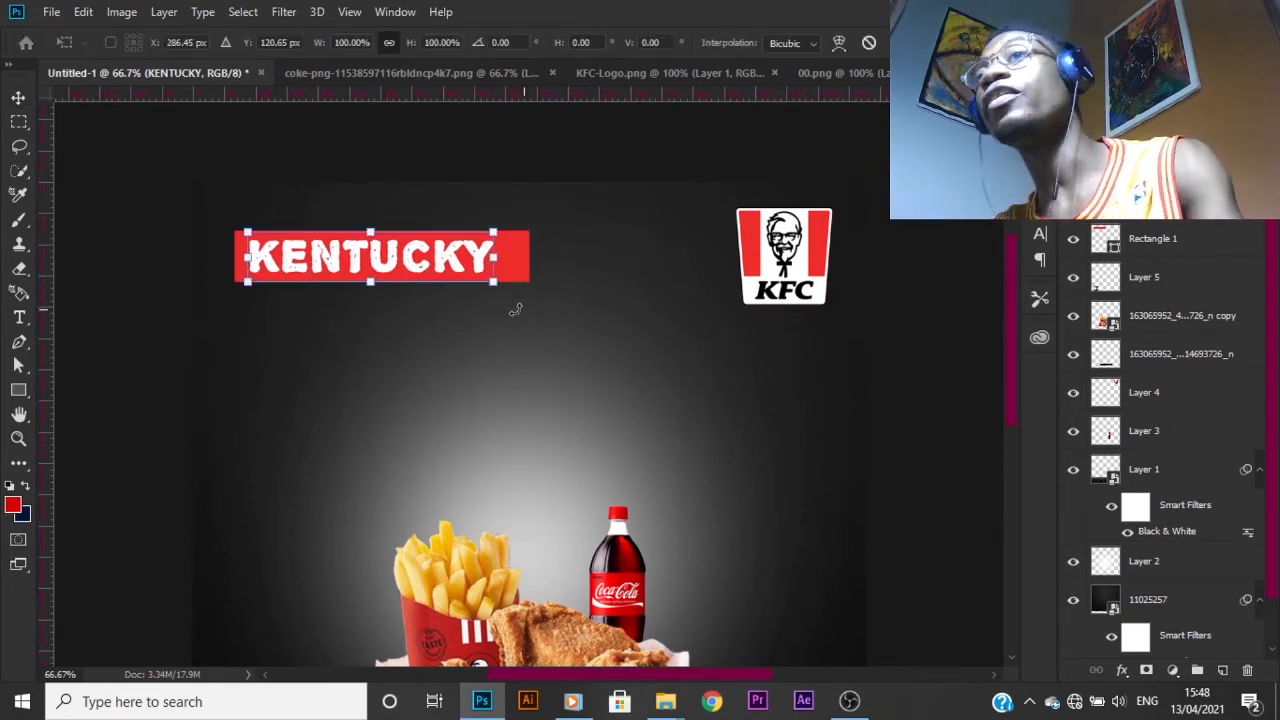
left_click_drag(494, 283, 507, 288)
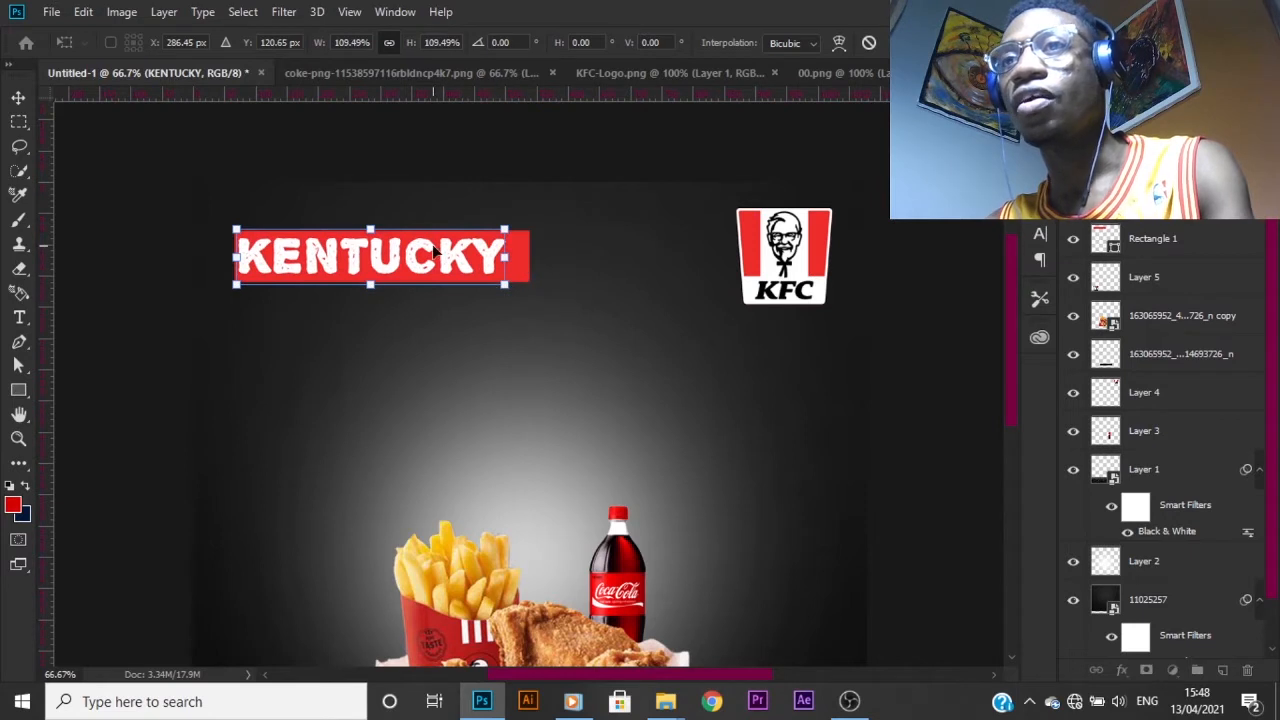
key("Return")
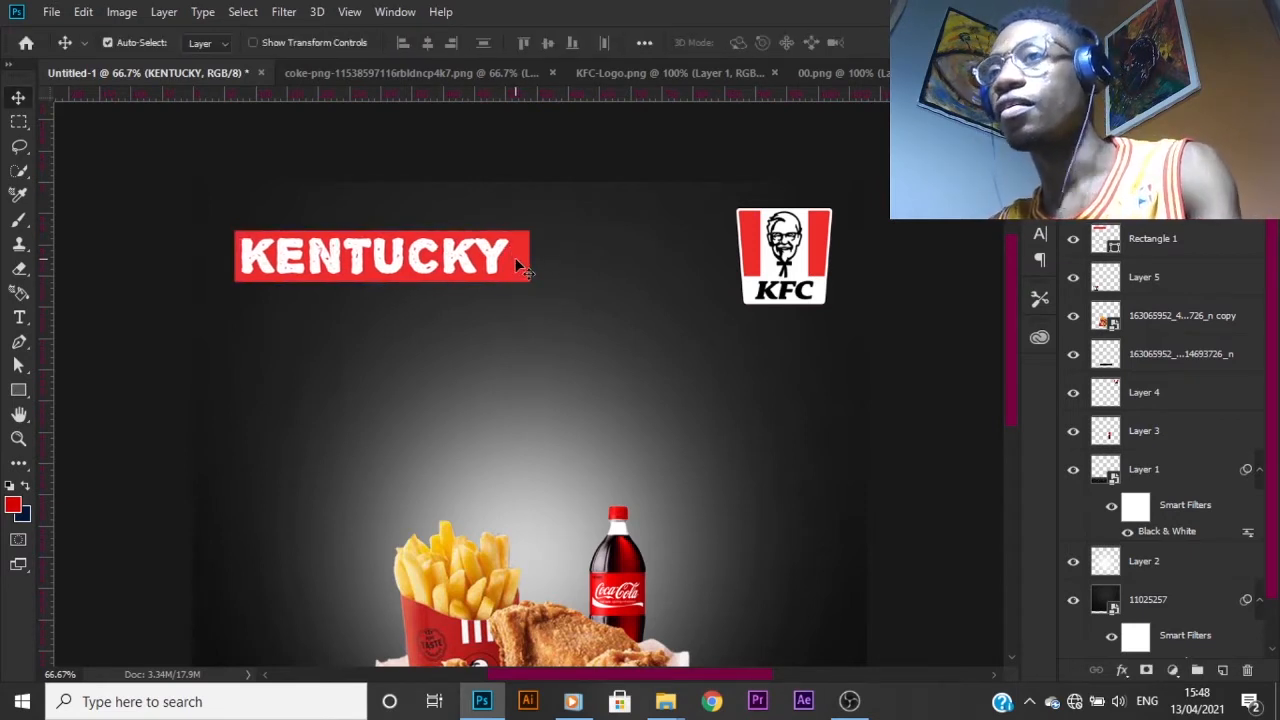
- Narrow the red rectangle from its right edge to fit the KENTUCKY text, and nudge the text slightly left to centre it
left_click(518, 262)
key("ctrl+t")
left_click_drag(525, 258, 519, 258)
key("Return")
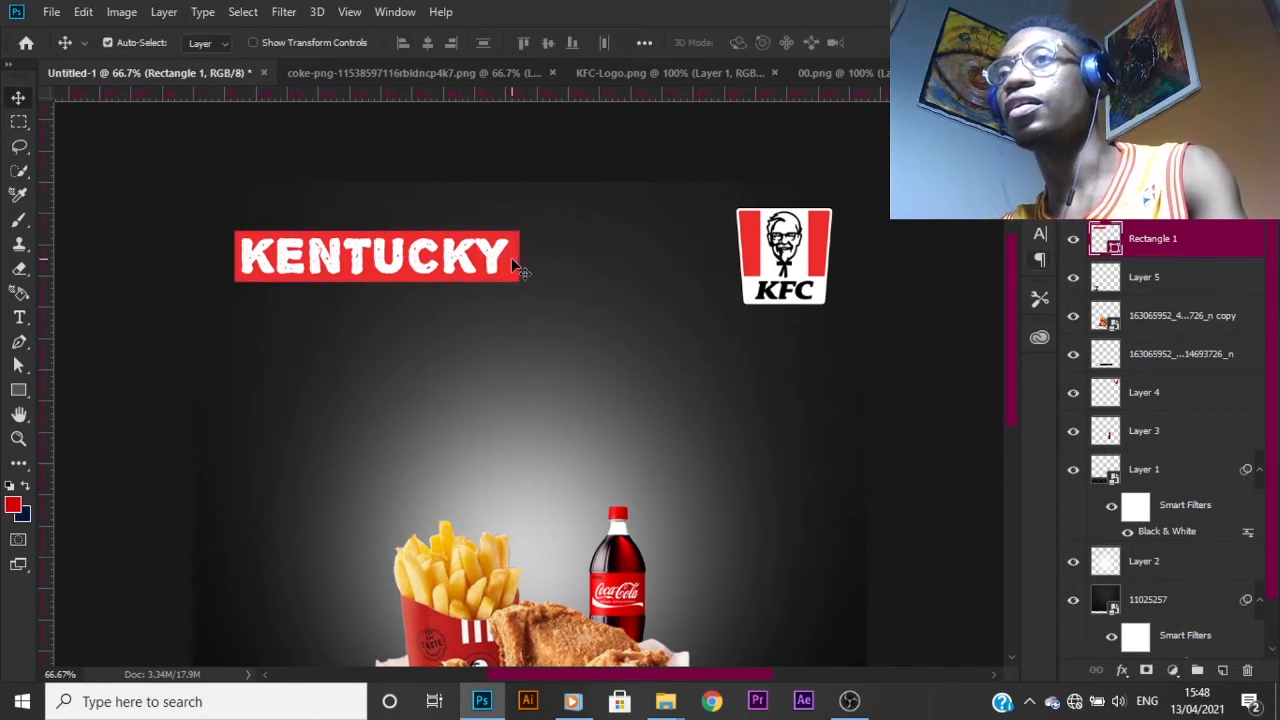
key("ctrl+t")
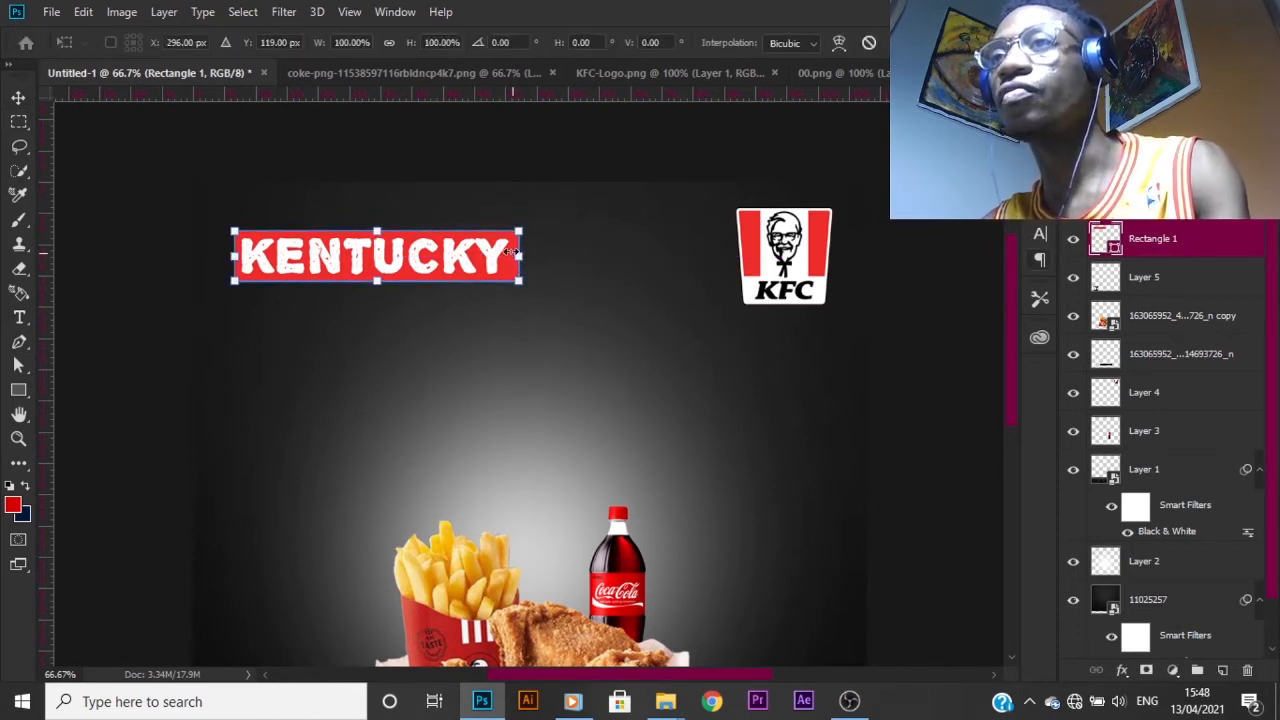
left_click_drag(510, 253, 509, 255)
key("Return")
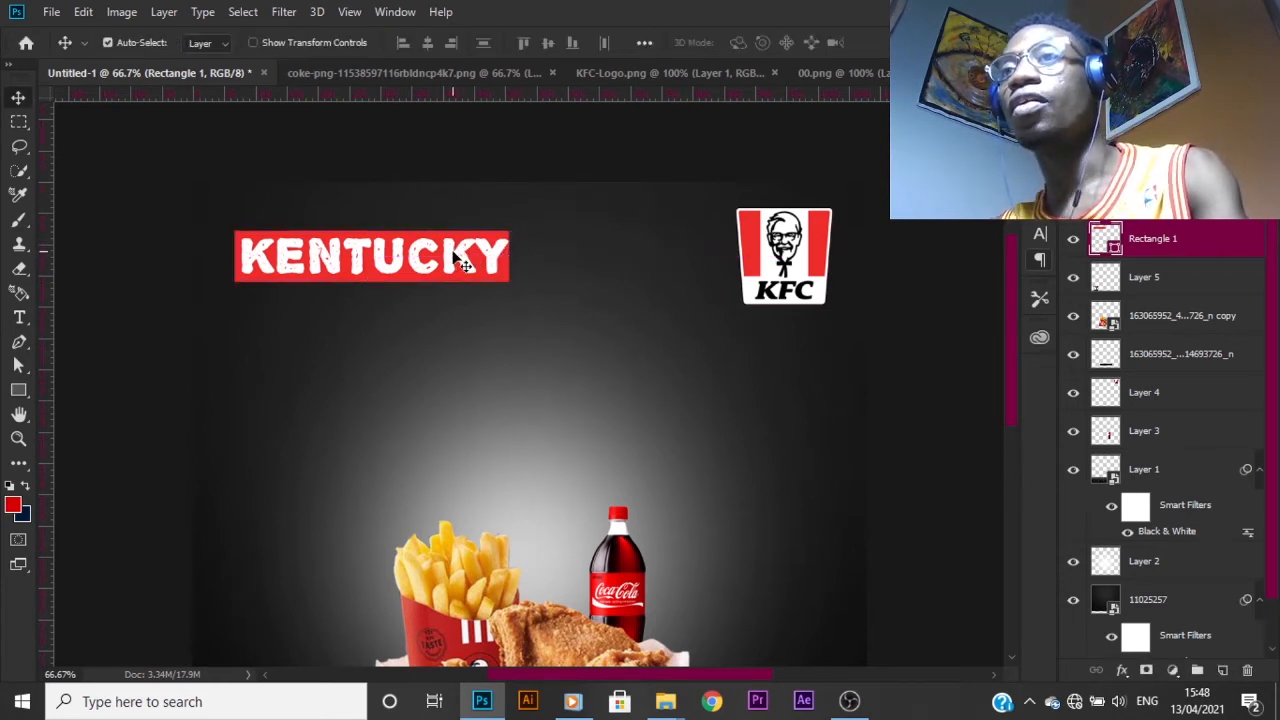
left_click(456, 258)
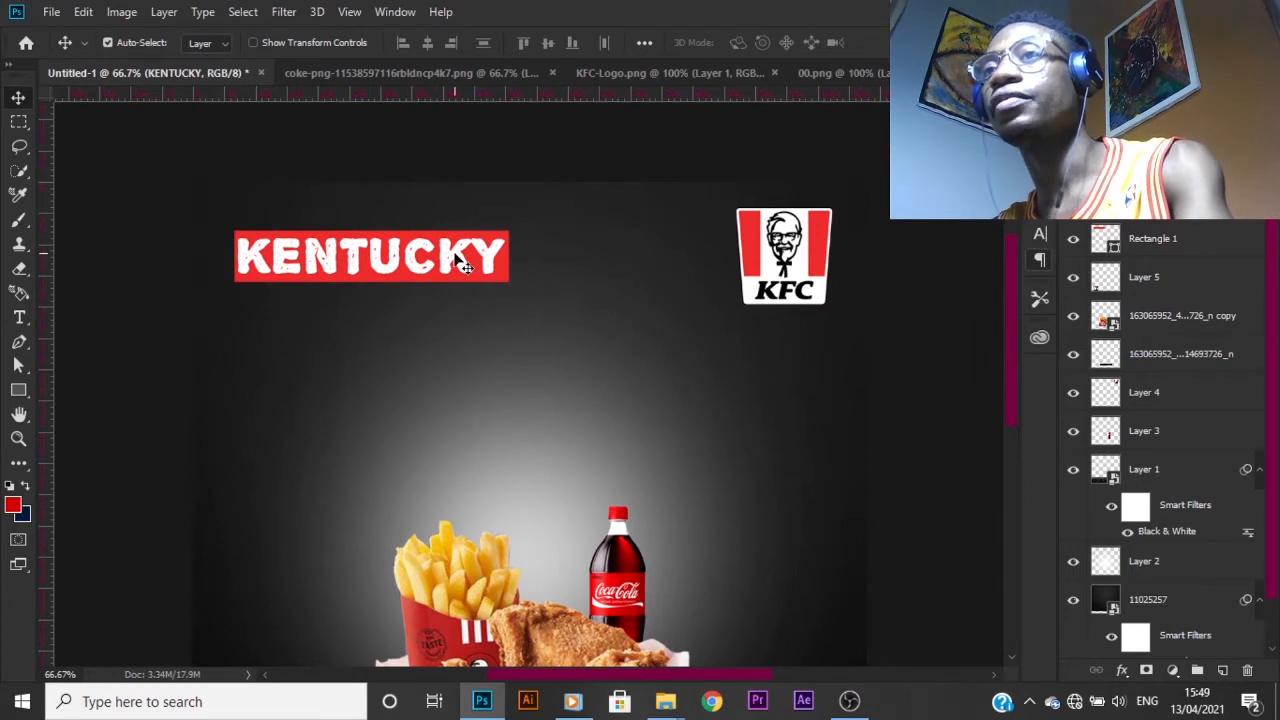
- Duplicate the red bar together with its KENTUCKY text and place the copy directly beneath the original
left_click(1180, 238)
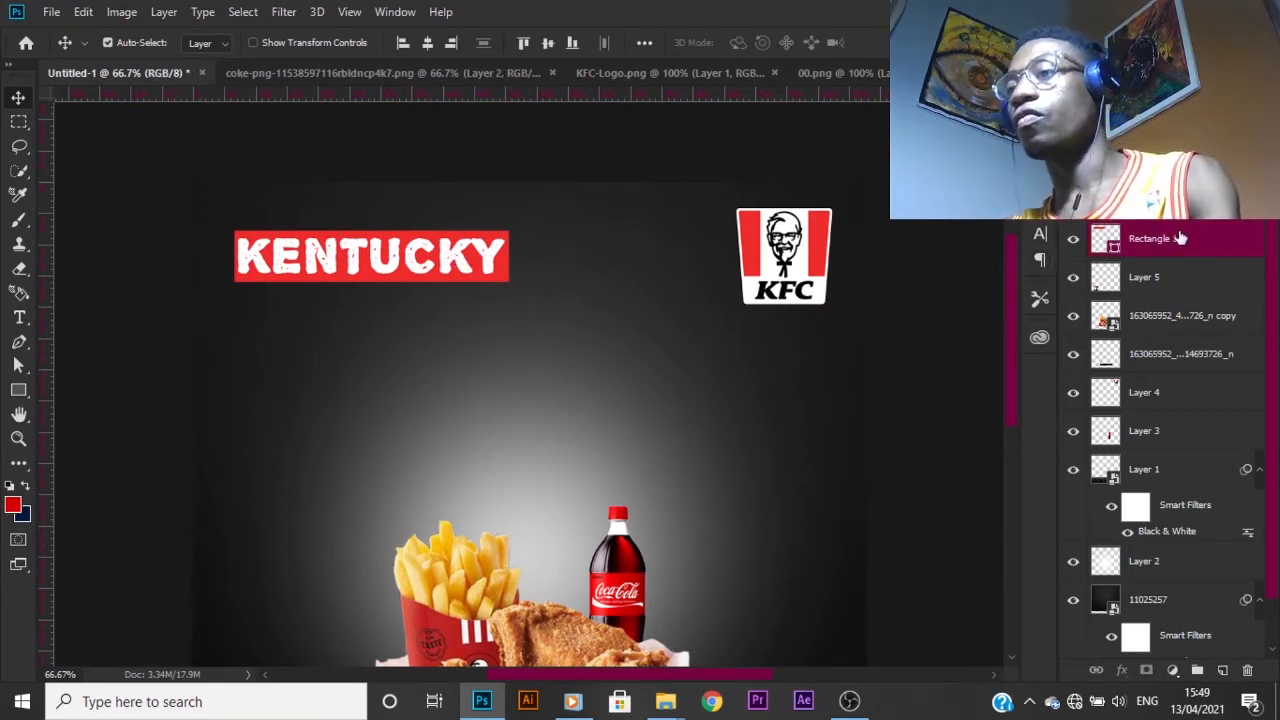
key("ctrl+j")
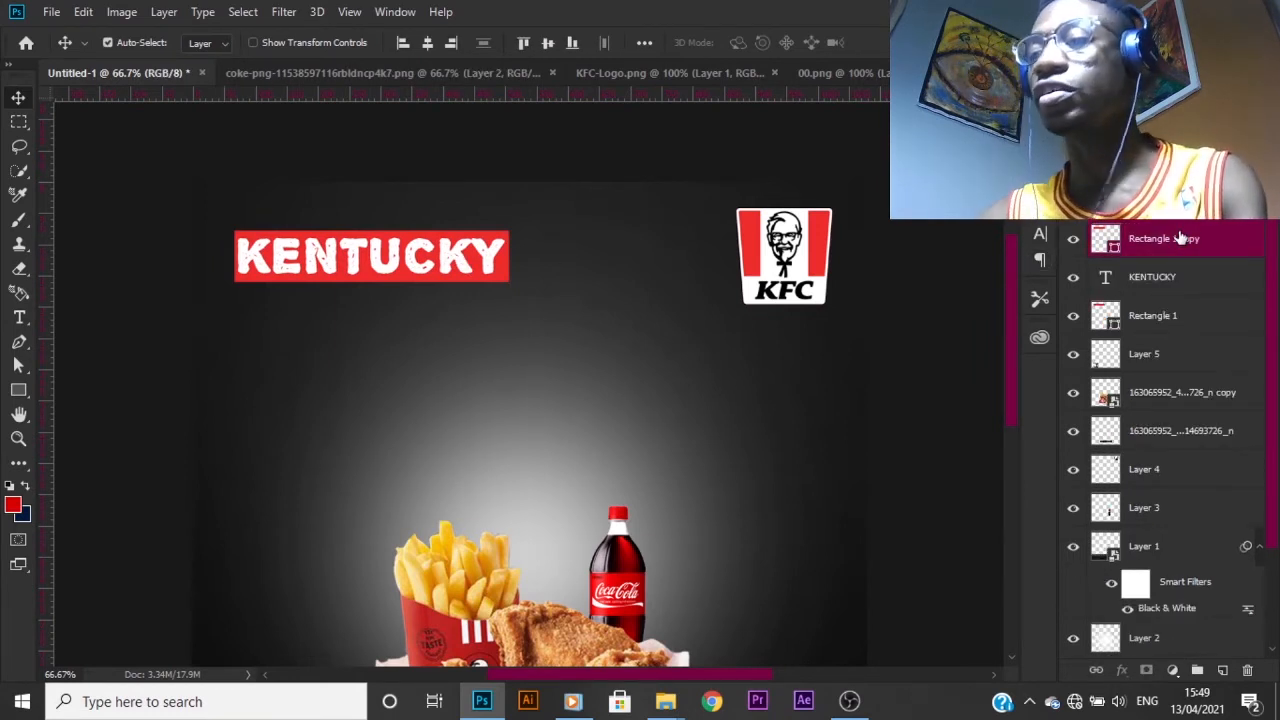
key("shift+Down")
key("shift+Down")
key("shift+Down")
key("shift+Down")
key("shift+Down")
key("shift+Down")
key("shift+Down")
key("shift+Down")
key("shift+Down")
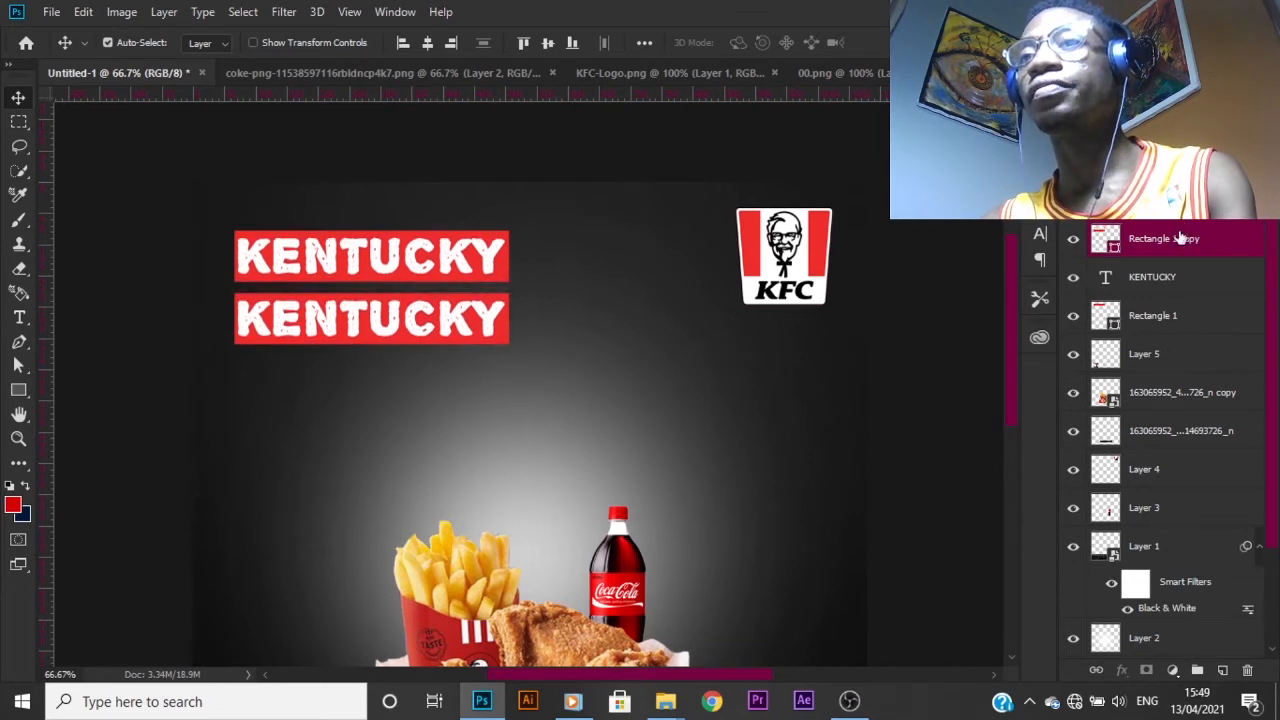
key("shift+Up")
key("shift+Up")
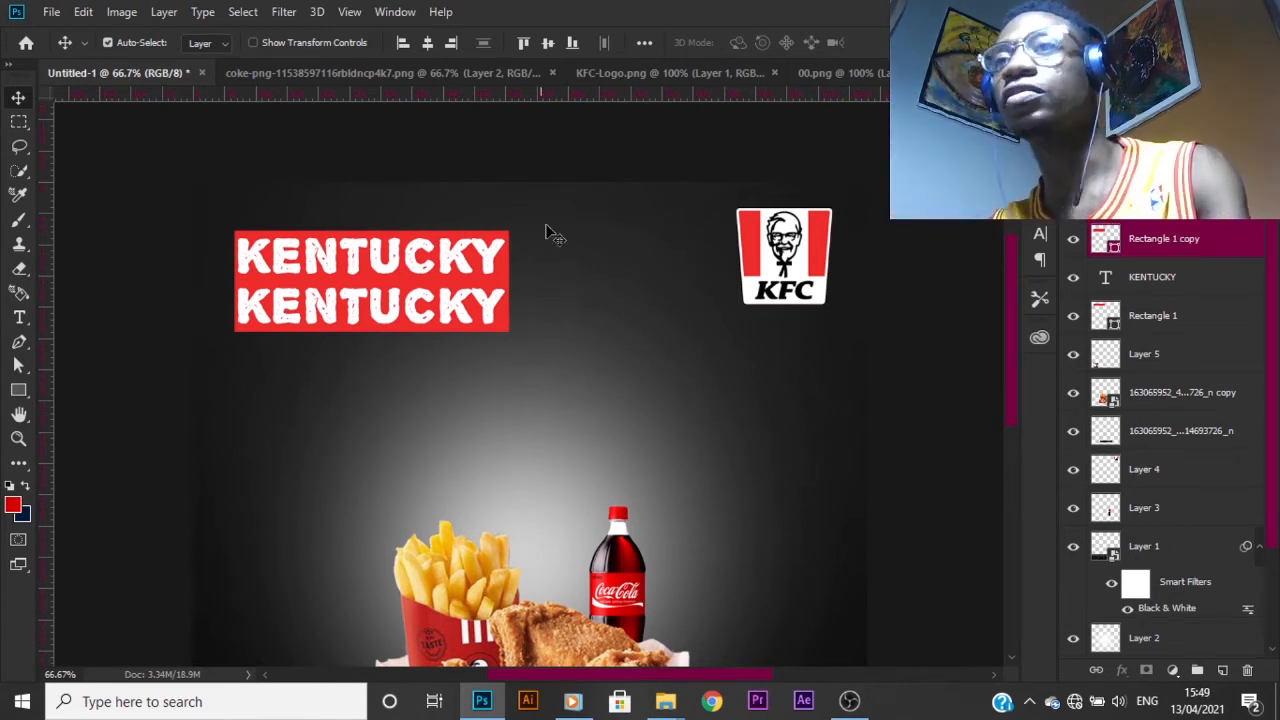
- Replace the text on the lower red bar with BOX
left_click(1215, 241)
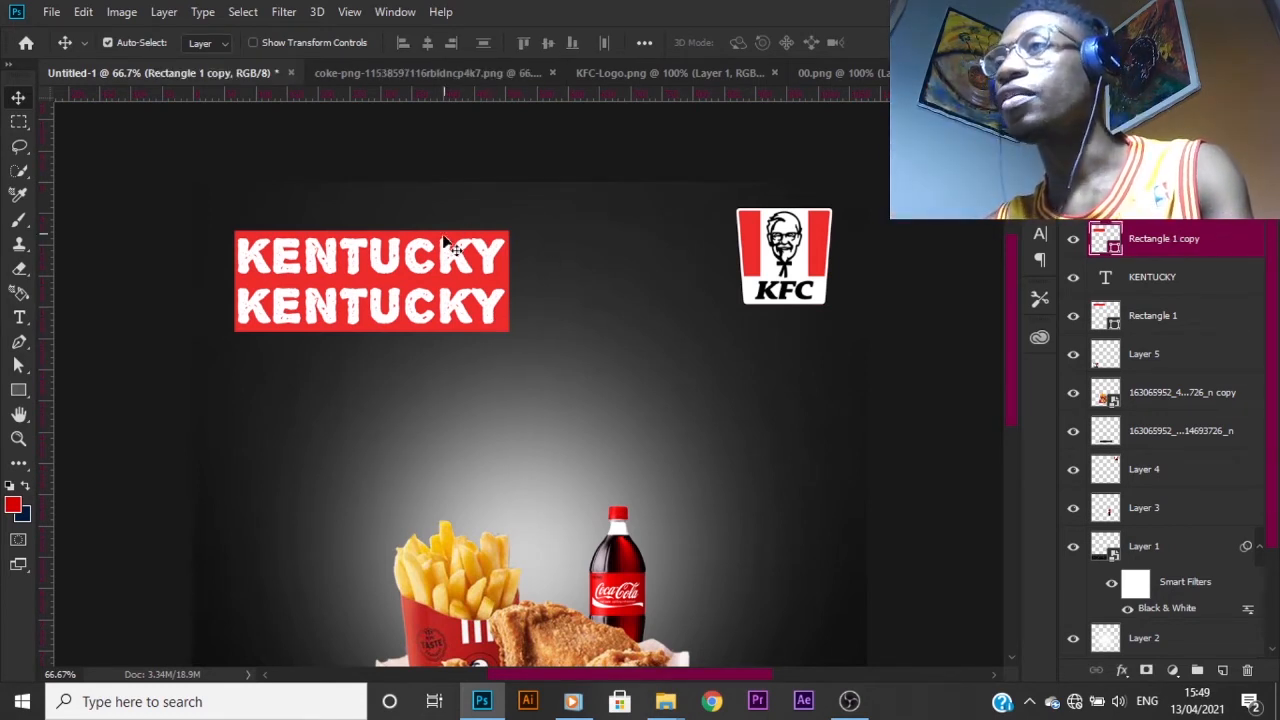
left_click(445, 303)
double_click(445, 305)
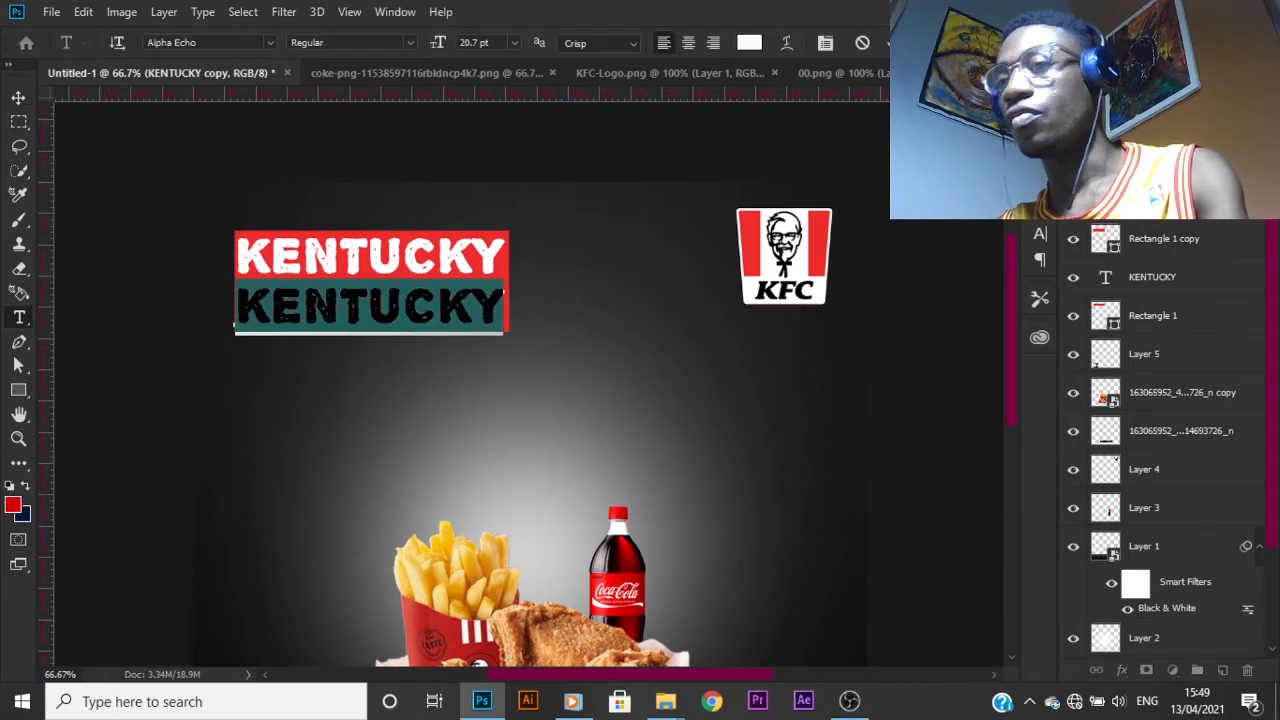
type("BOX")
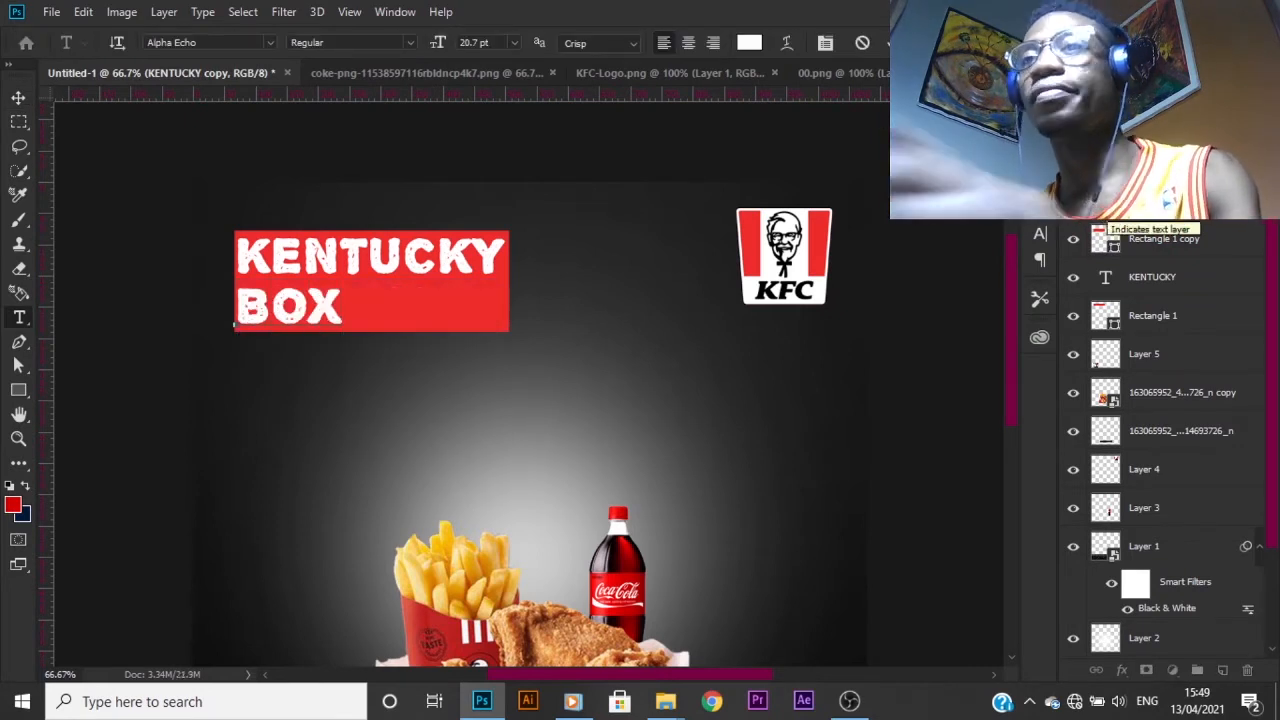
left_click(18, 98)
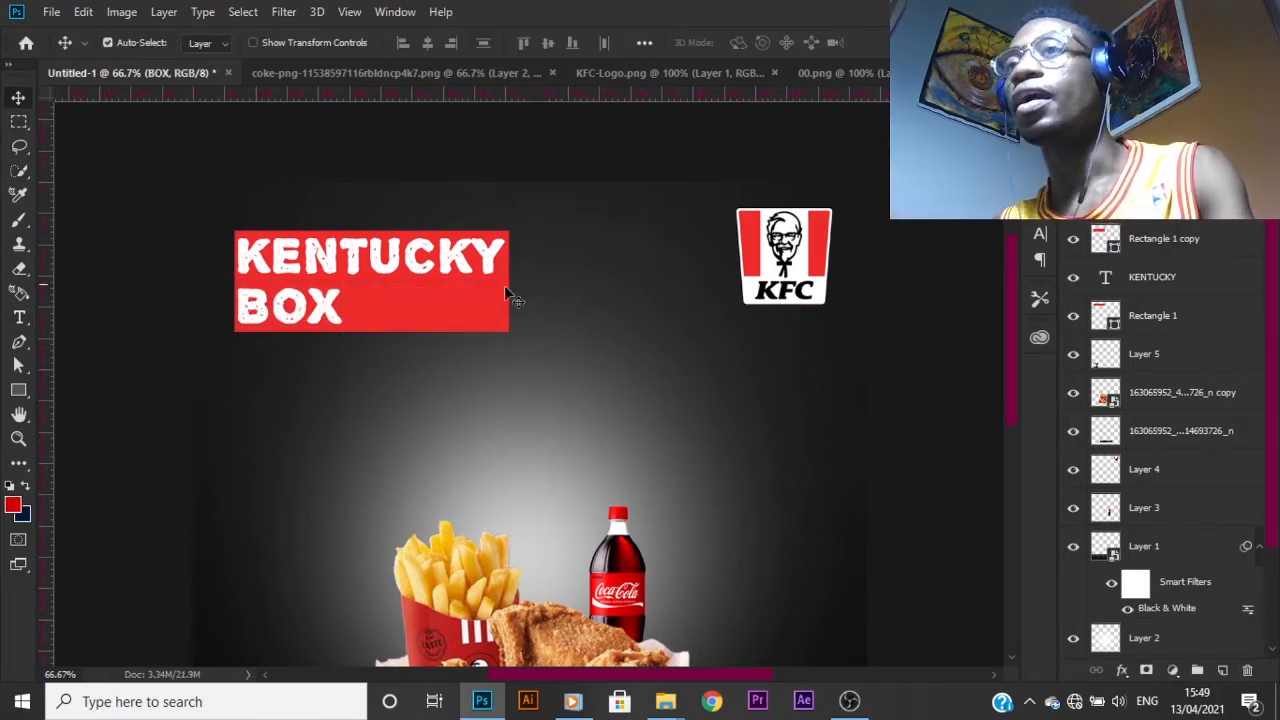
- Narrow the lower red bar from its right edge to about 42.8% of its width to fit the word BOX
left_click(1203, 240)
key("ctrl+t")
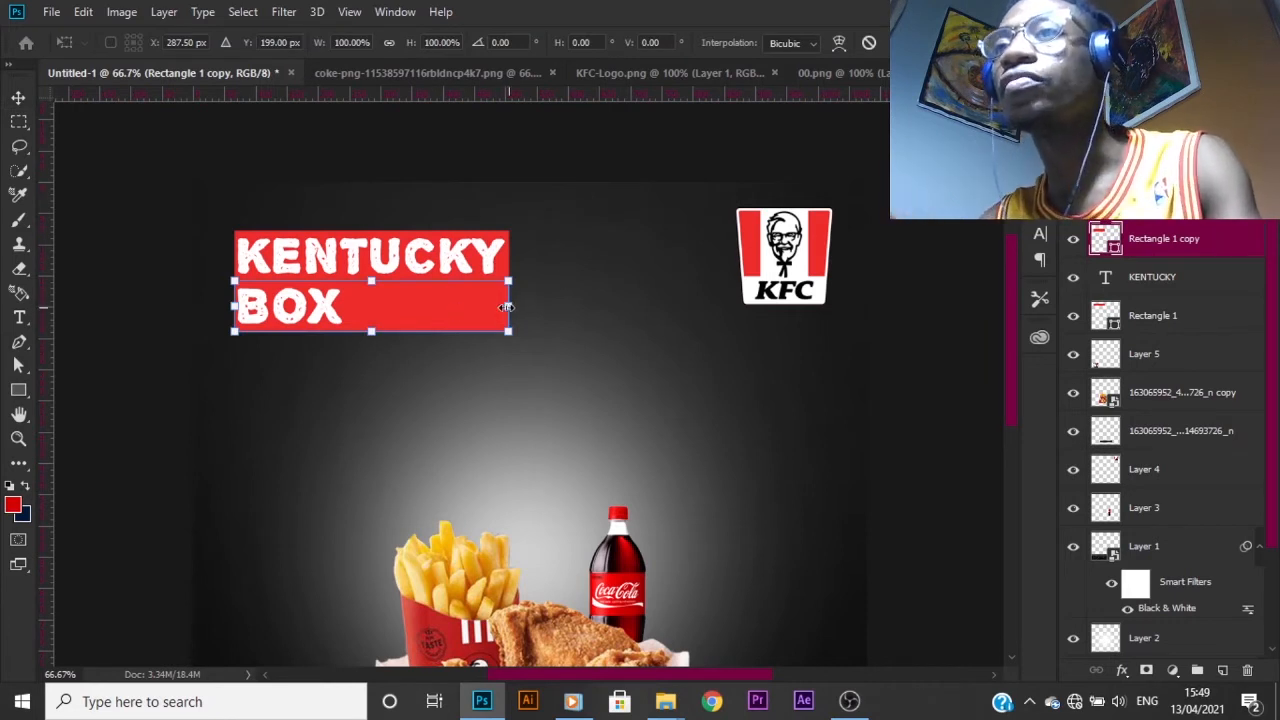
left_click_drag(507, 307, 352, 294)
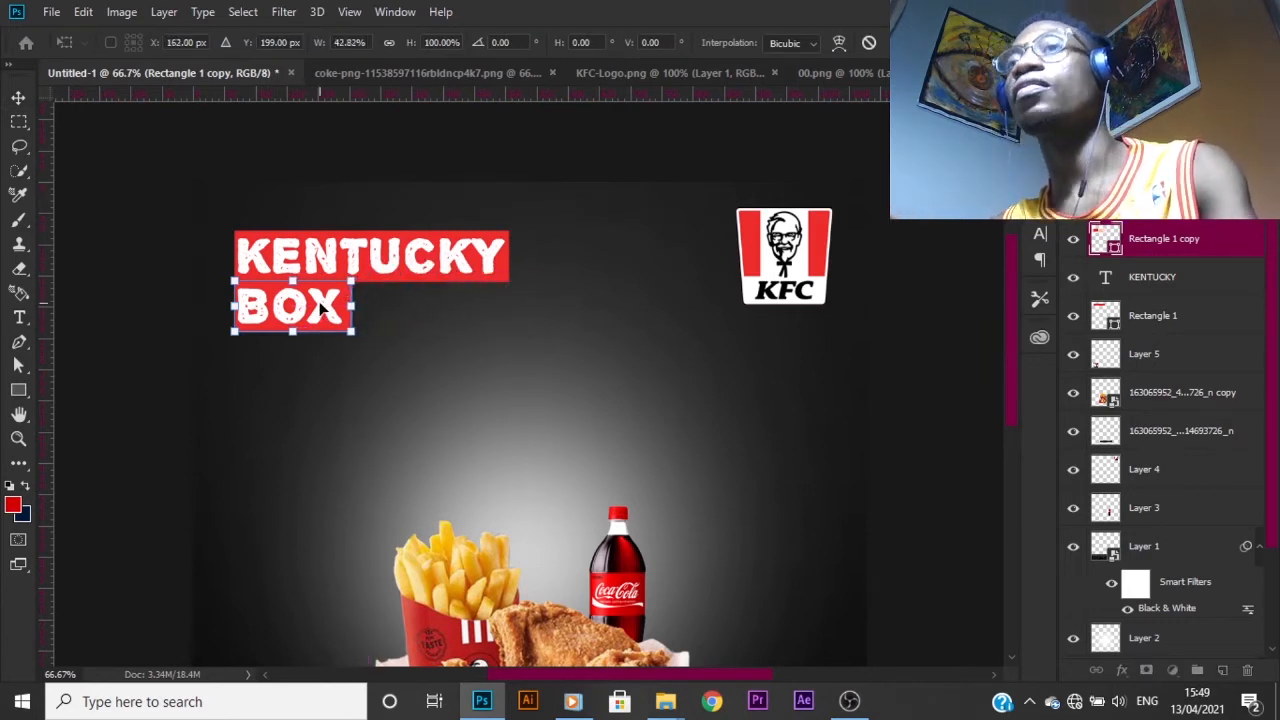
key("Return")
scroll(560, 275, "up", 3)
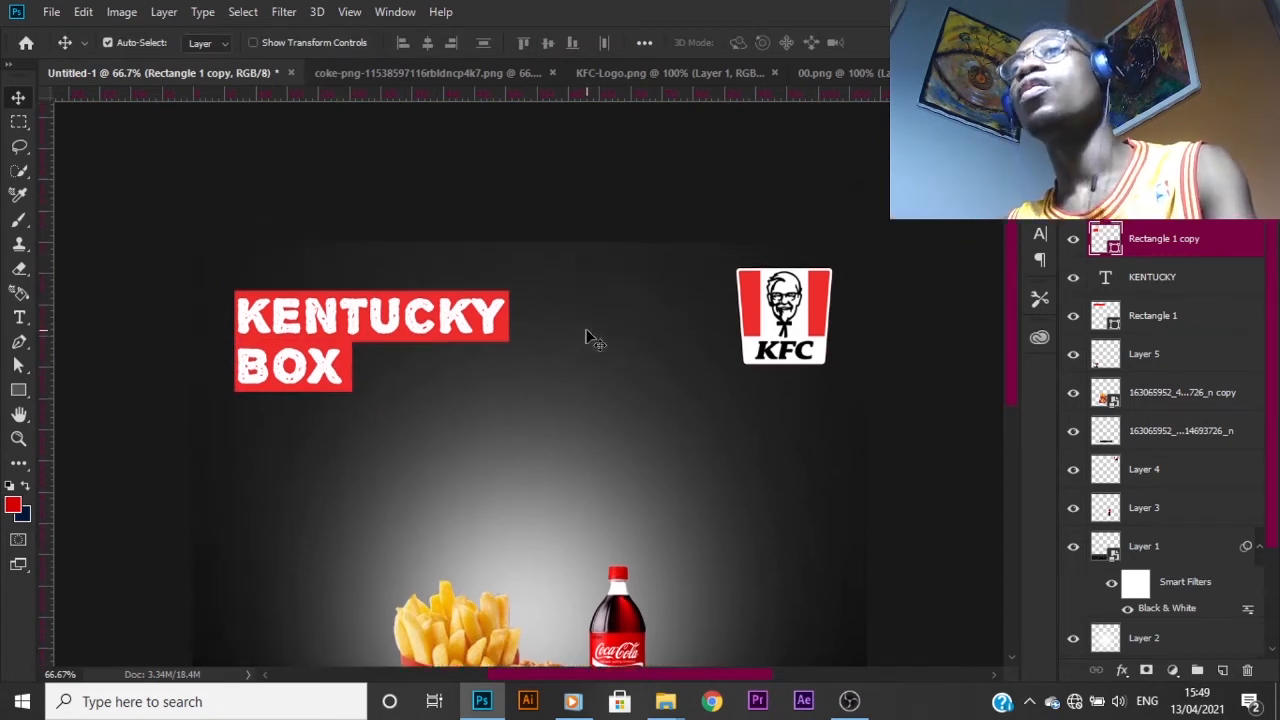
- Set the foreground colour to near-white, fdfdfd
left_click(330, 401)
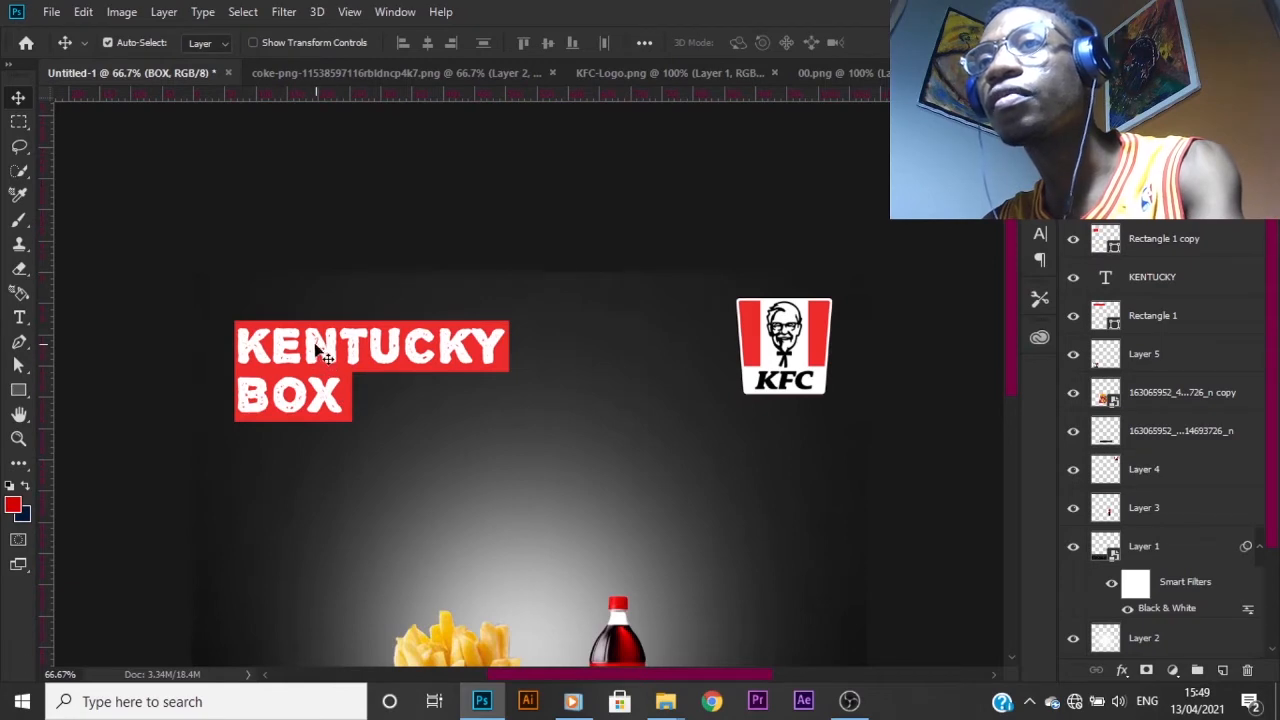
left_click(315, 348)
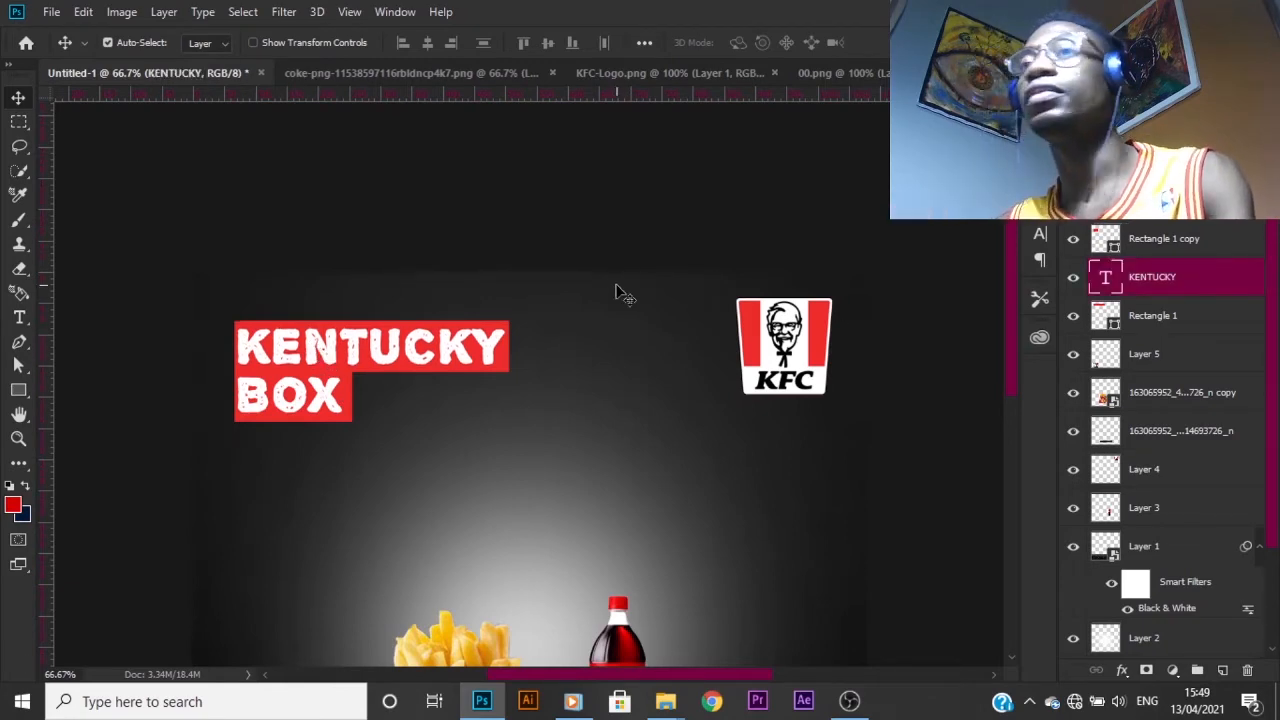
scroll(652, 402, "down", 3)
key("ctrl+1")
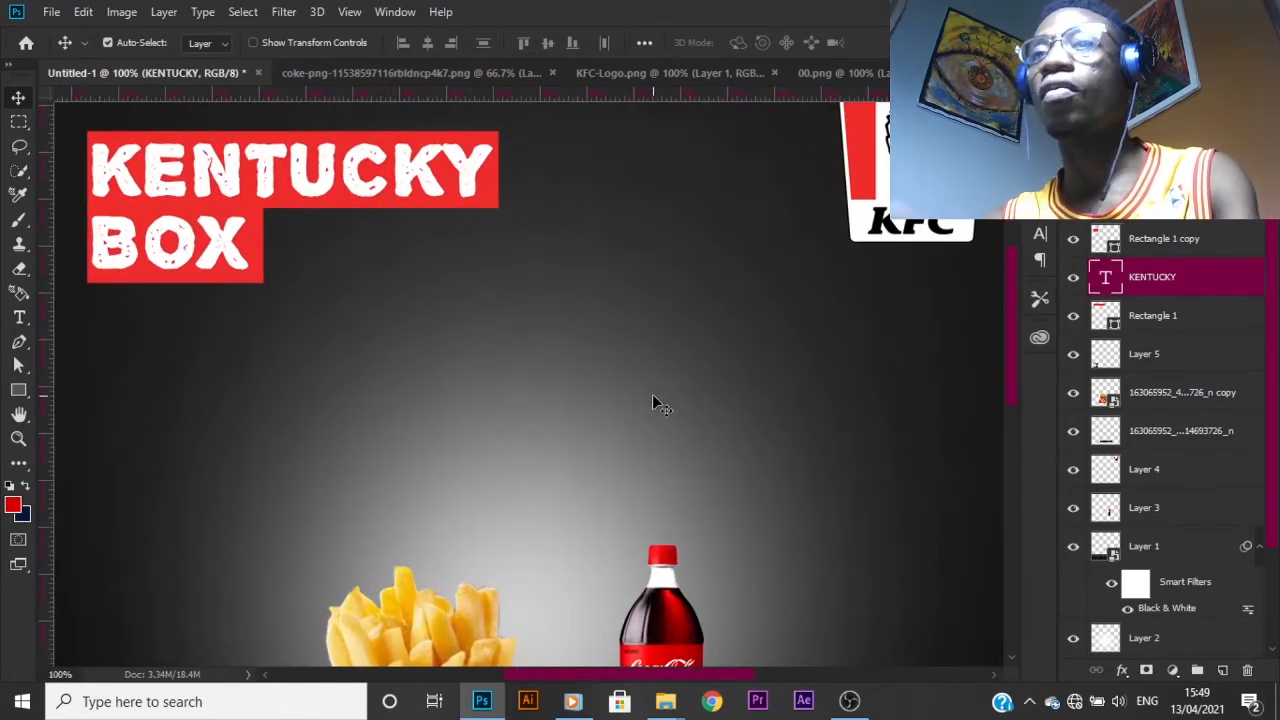
scroll(628, 479, "left", 7)
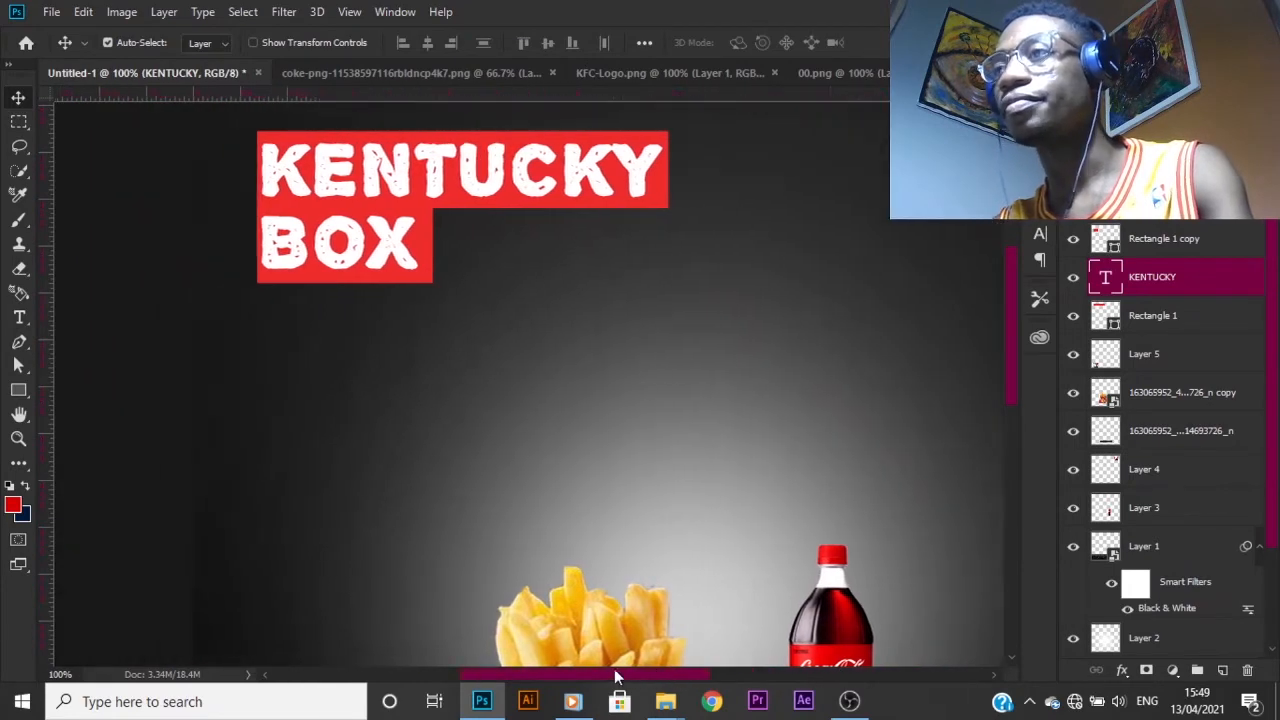
scroll(640, 482, "up", 2)
scroll(650, 485, "up", 1)
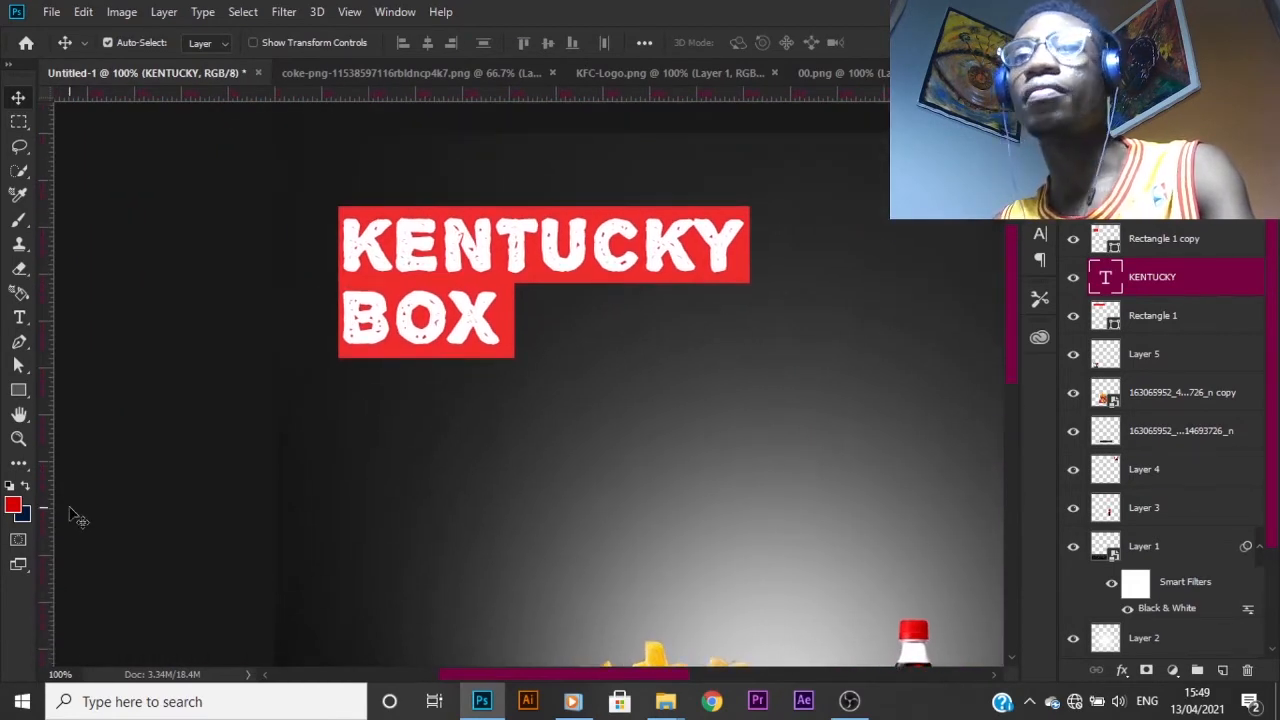
left_click(23, 487)
left_click(13, 505)
type("ffffff")
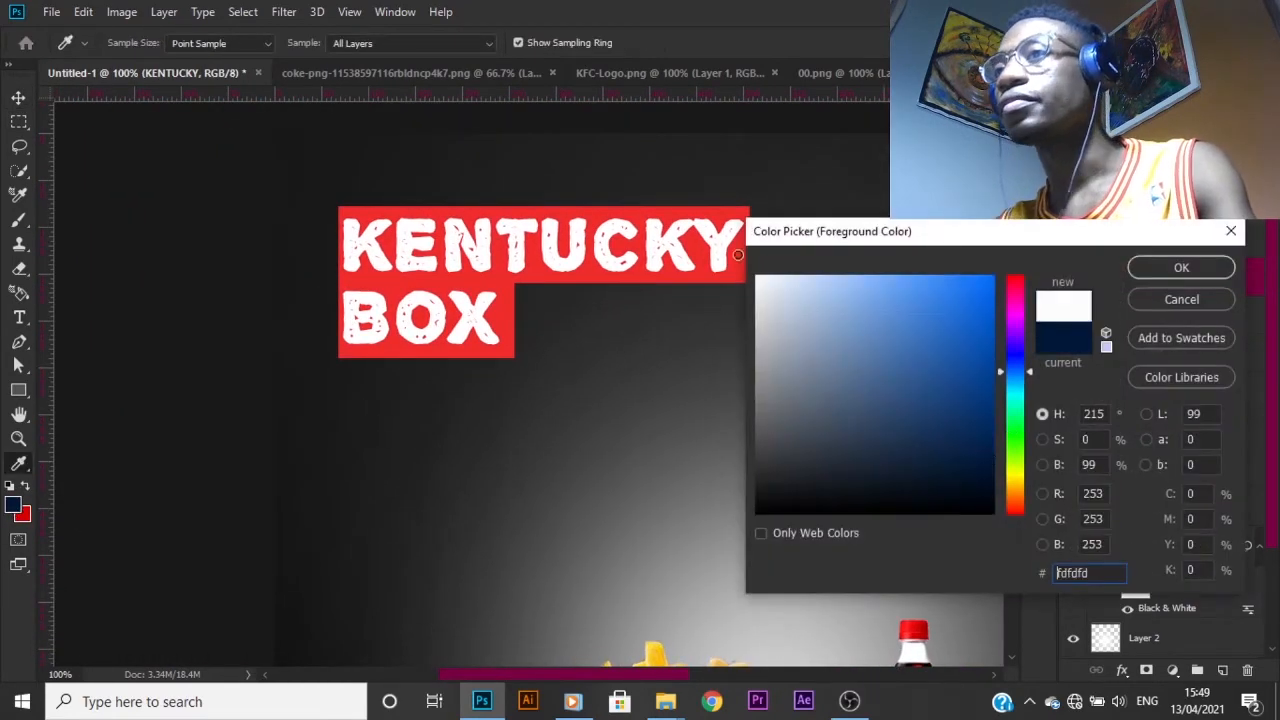
left_click(1204, 275)
key("v")
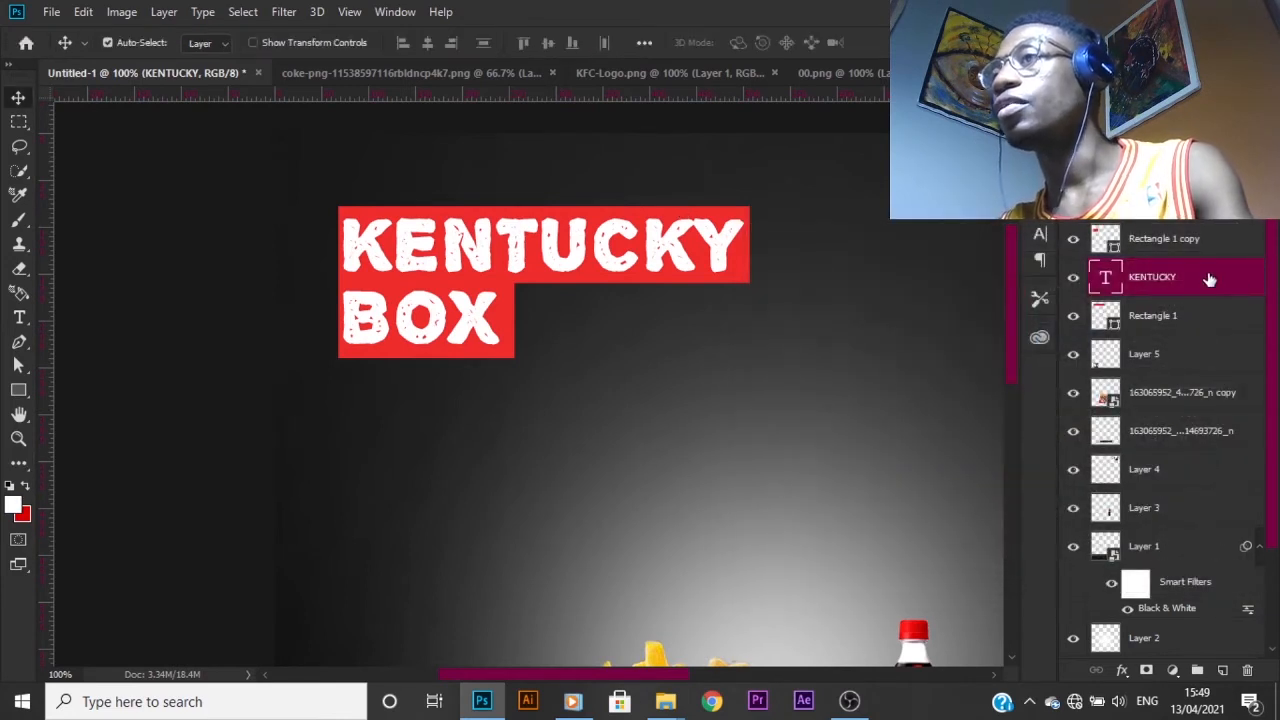
- Add a new layer above BOX and draw a thin white rectangle as a divider line between KENTUCKY and BOX
left_click(1190, 203)
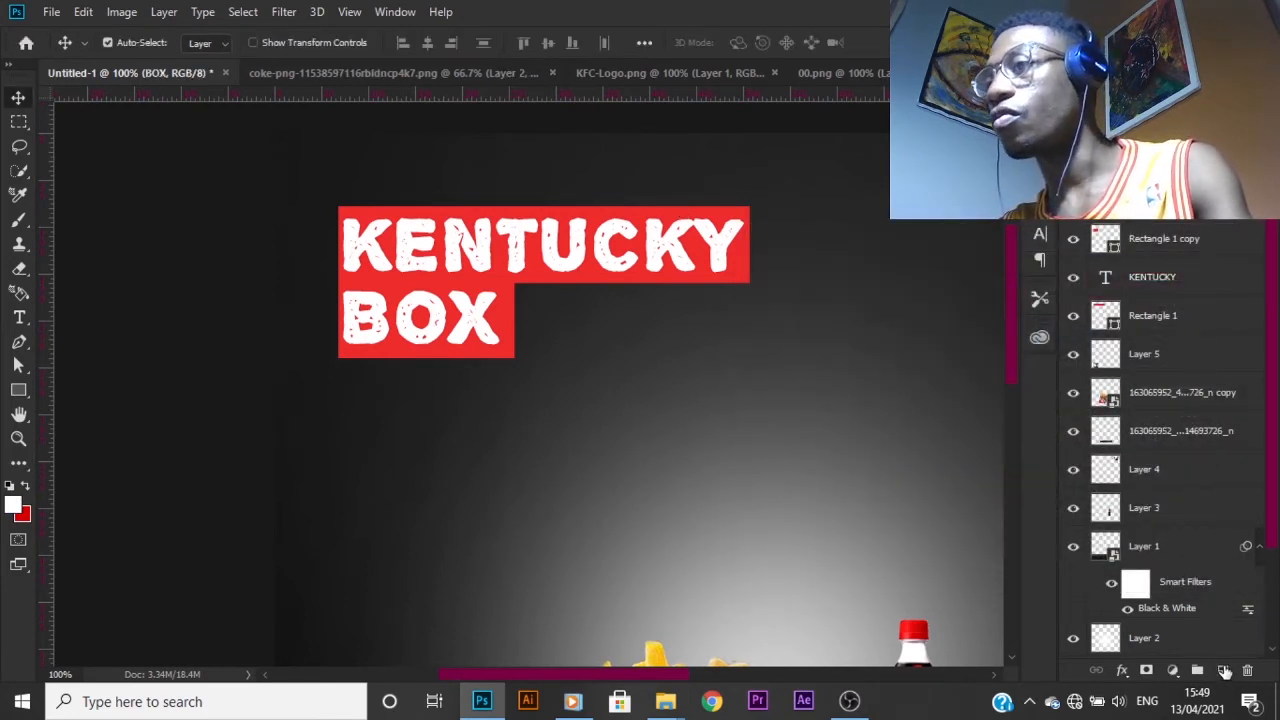
left_click(1223, 670)
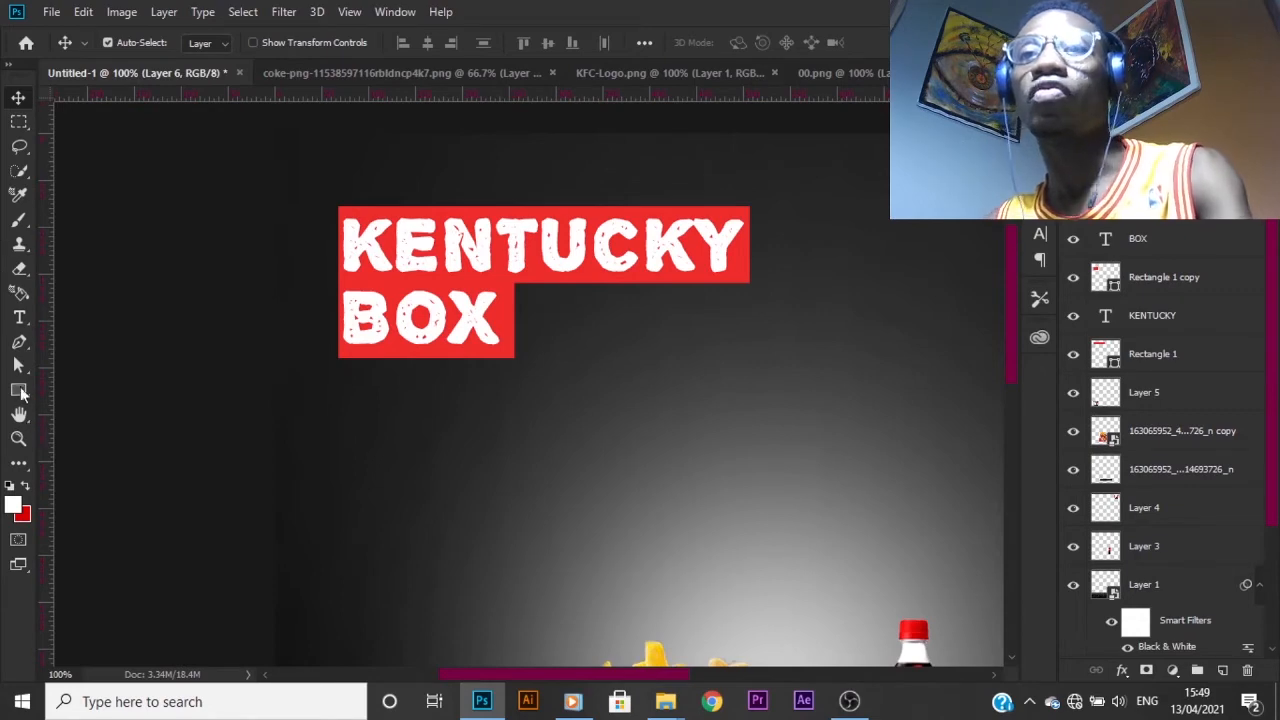
left_click(19, 391)
key("ctrl+plus")
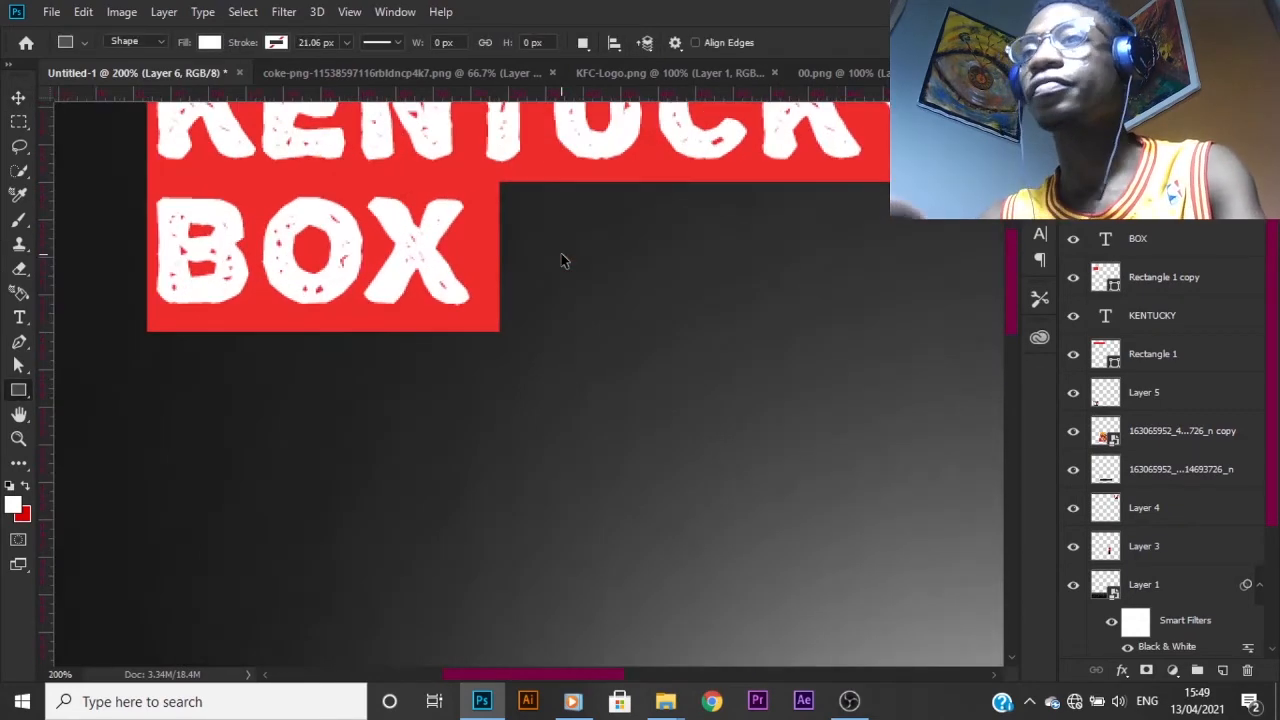
scroll(100, 320, "up", 3)
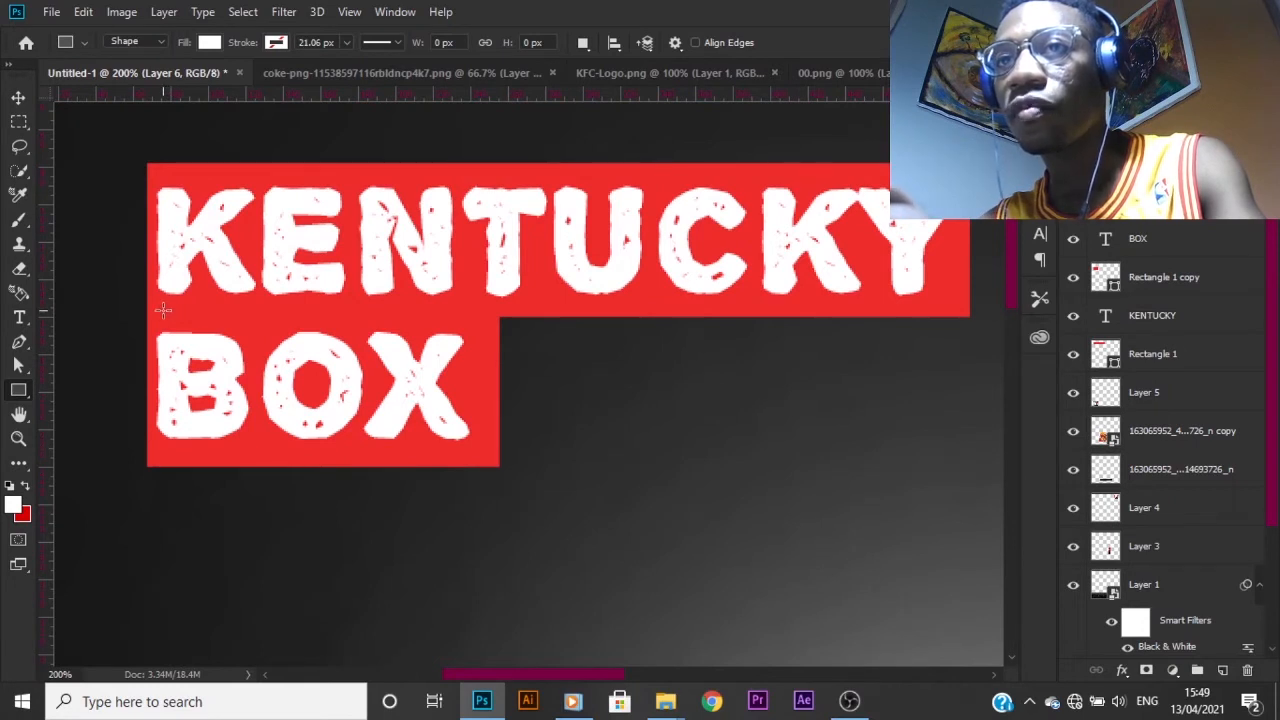
left_click_drag(163, 311, 484, 310)
key("v")
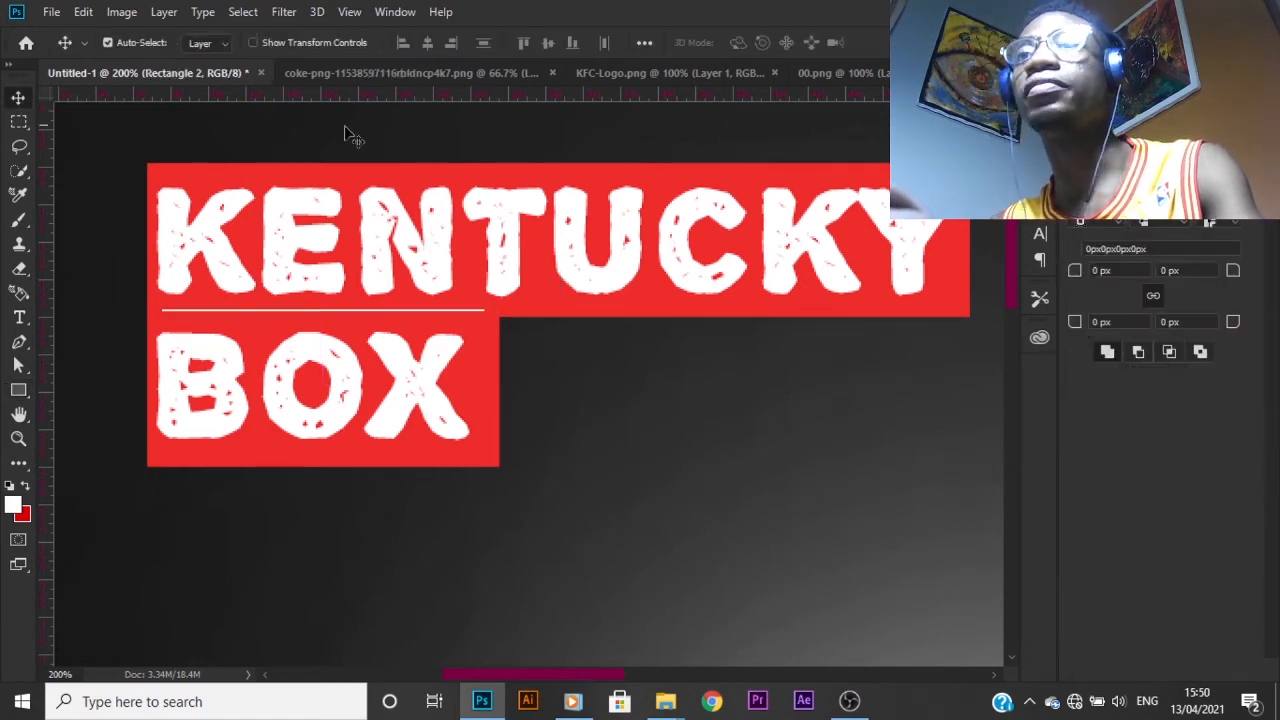
- Nudge the white divider line slightly down and left to align it with the left edge of the letters
key("Down")
key("Down")
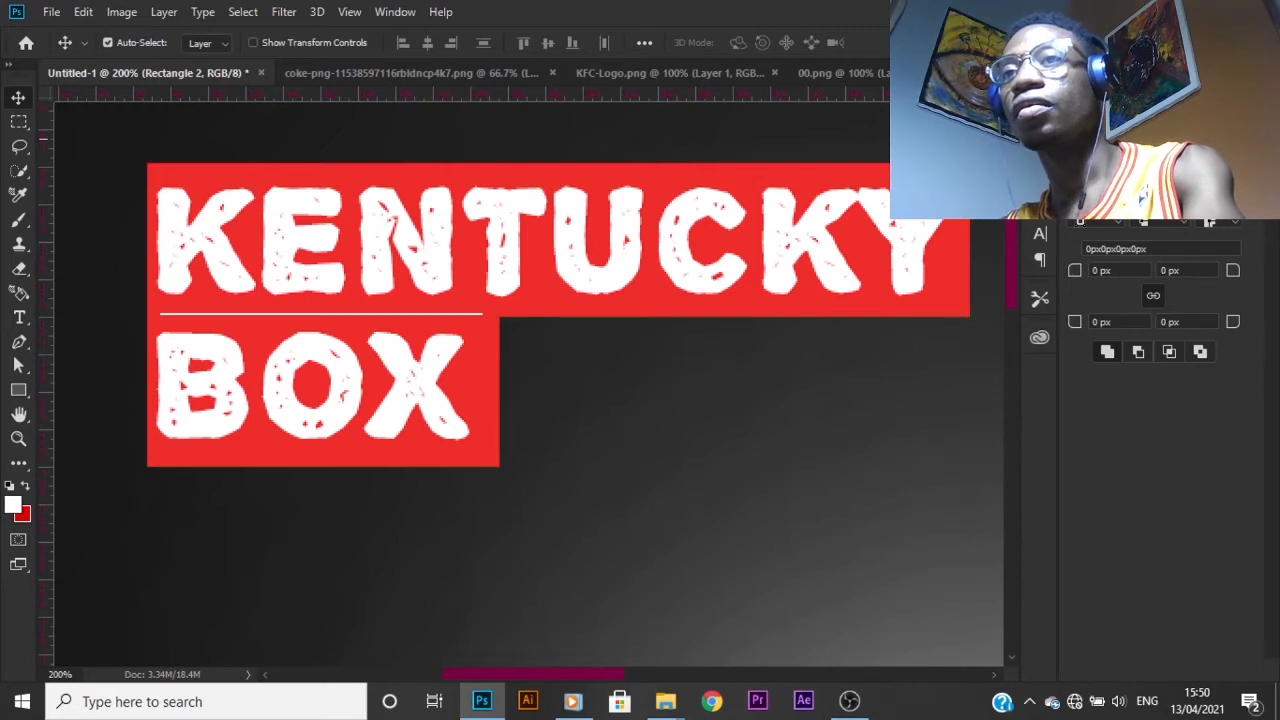
key("Down")
key("Left")
key("Up")
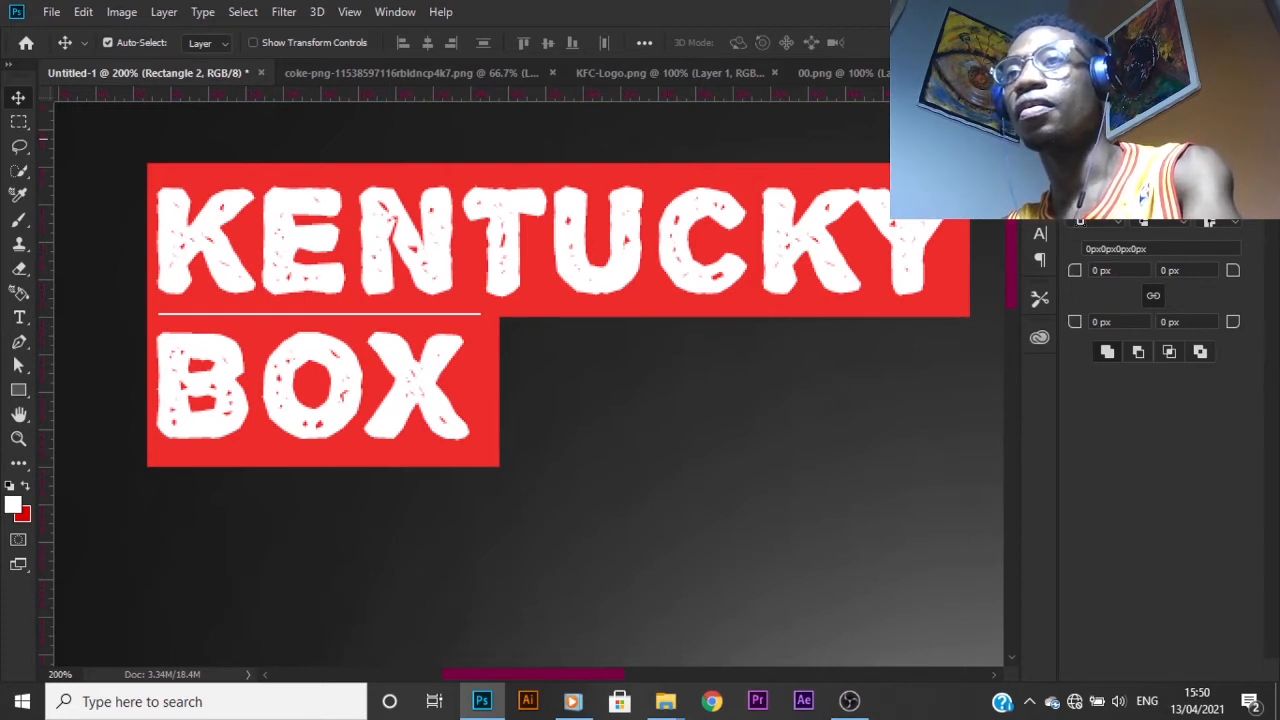
key("Down")
- Duplicate the white divider line and place the copy just below the word BOX, inside the lower red bar
key("ctrl+j")
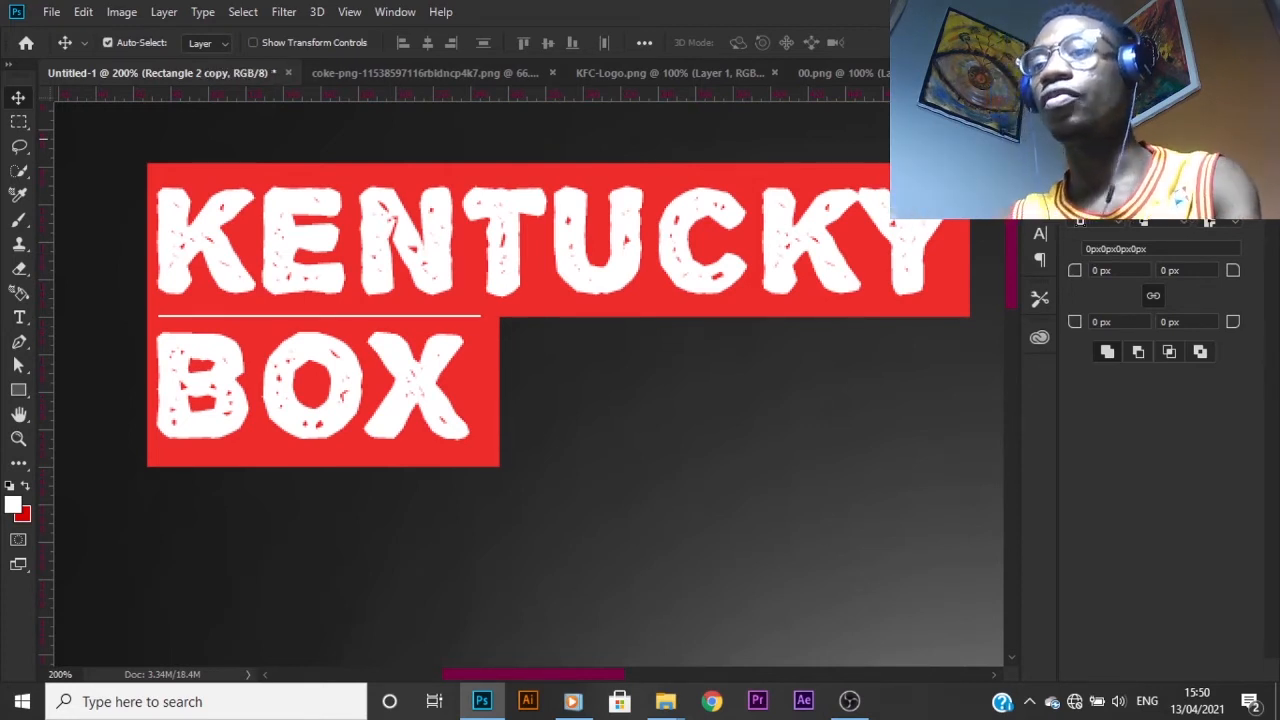
key("shift+Down")
key("shift+Down")
key("shift+Down")
key("shift+Down")
key("shift+Down")
key("shift+Down")
key("shift+Down")
key("shift+Down")
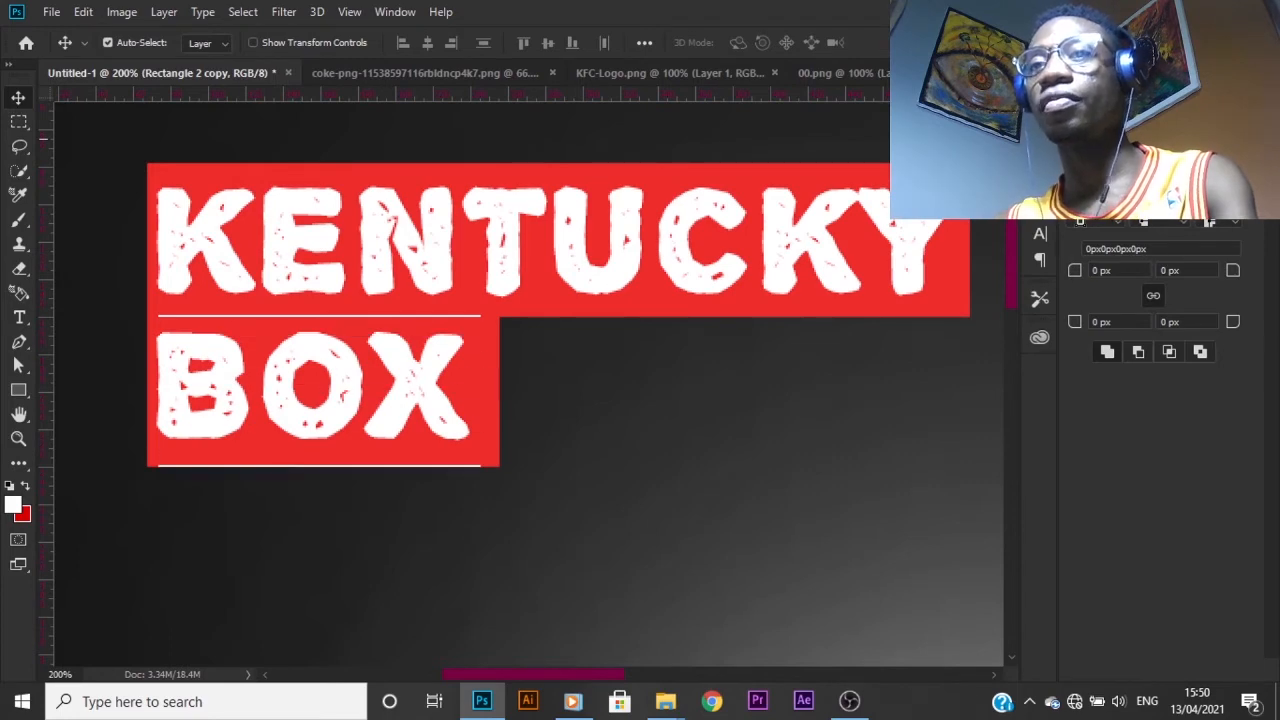
key("shift+Up")
key("Down")
key("Down")
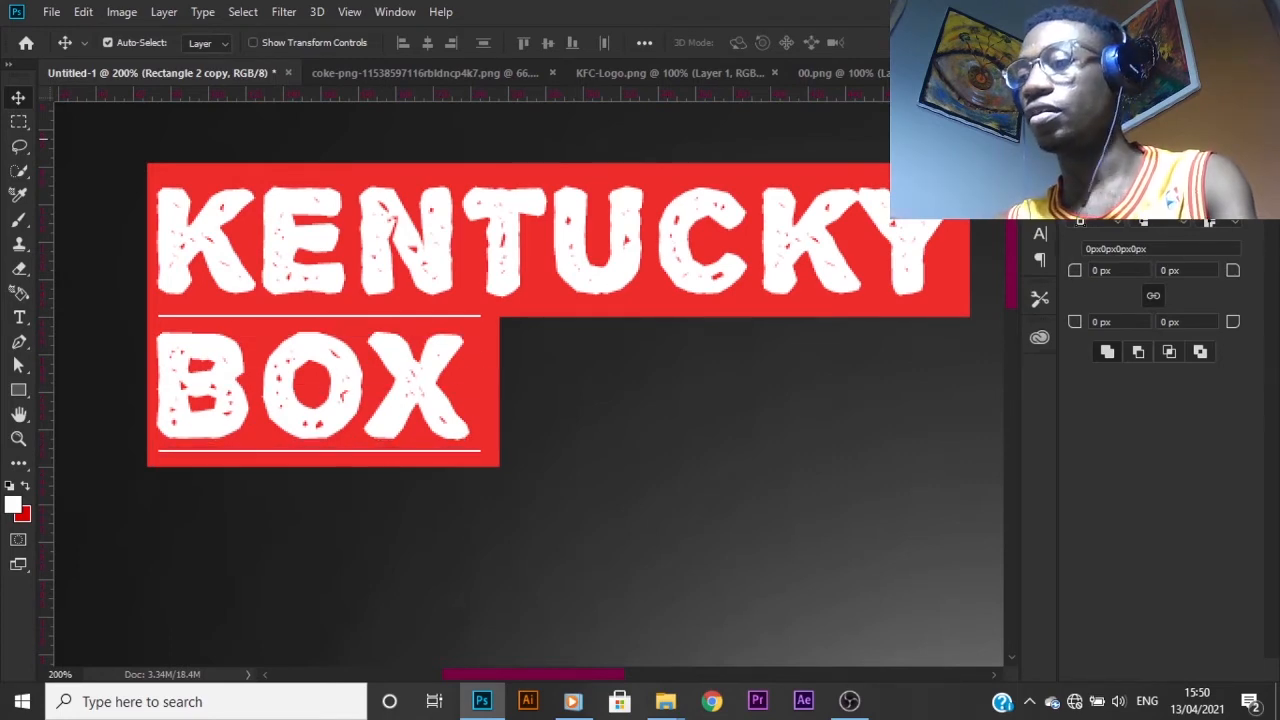
key("Down")
- Link all the KENTUCKY BOX headline layers, including the text, red bars and white divider lines
key("ctrl+minus")
key("ctrl+minus")
key("ctrl+minus")
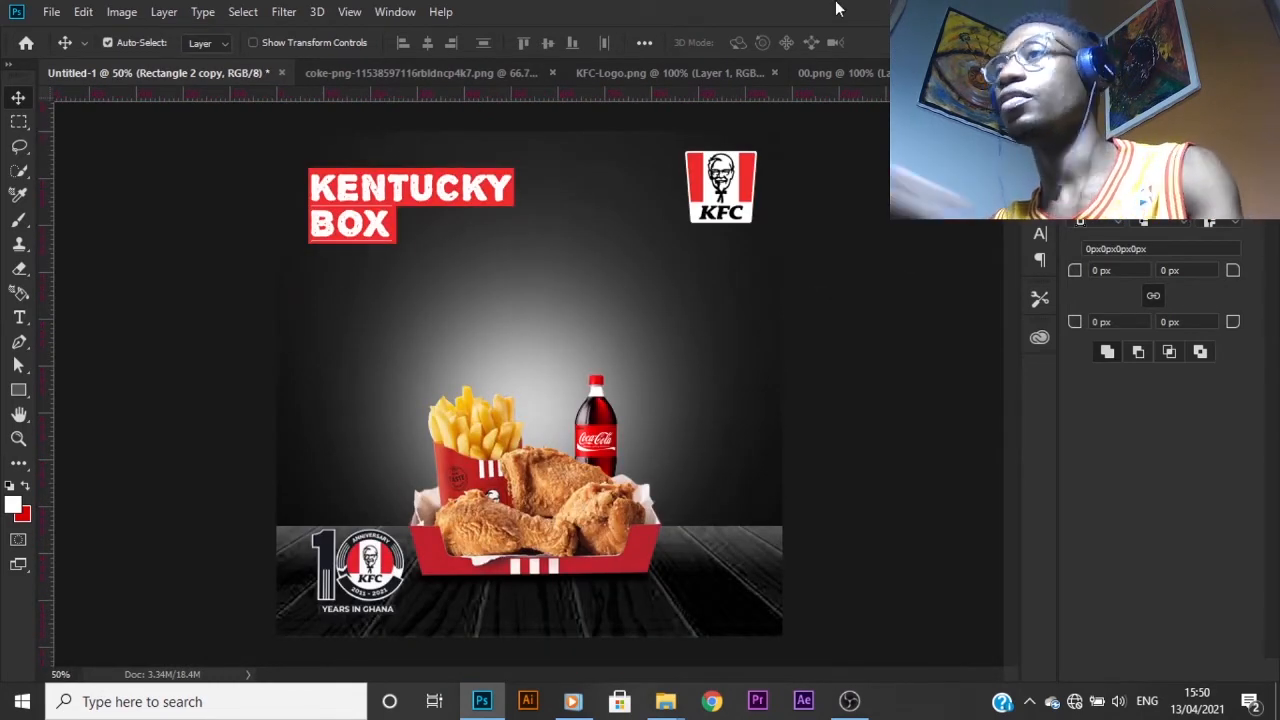
key("F7")
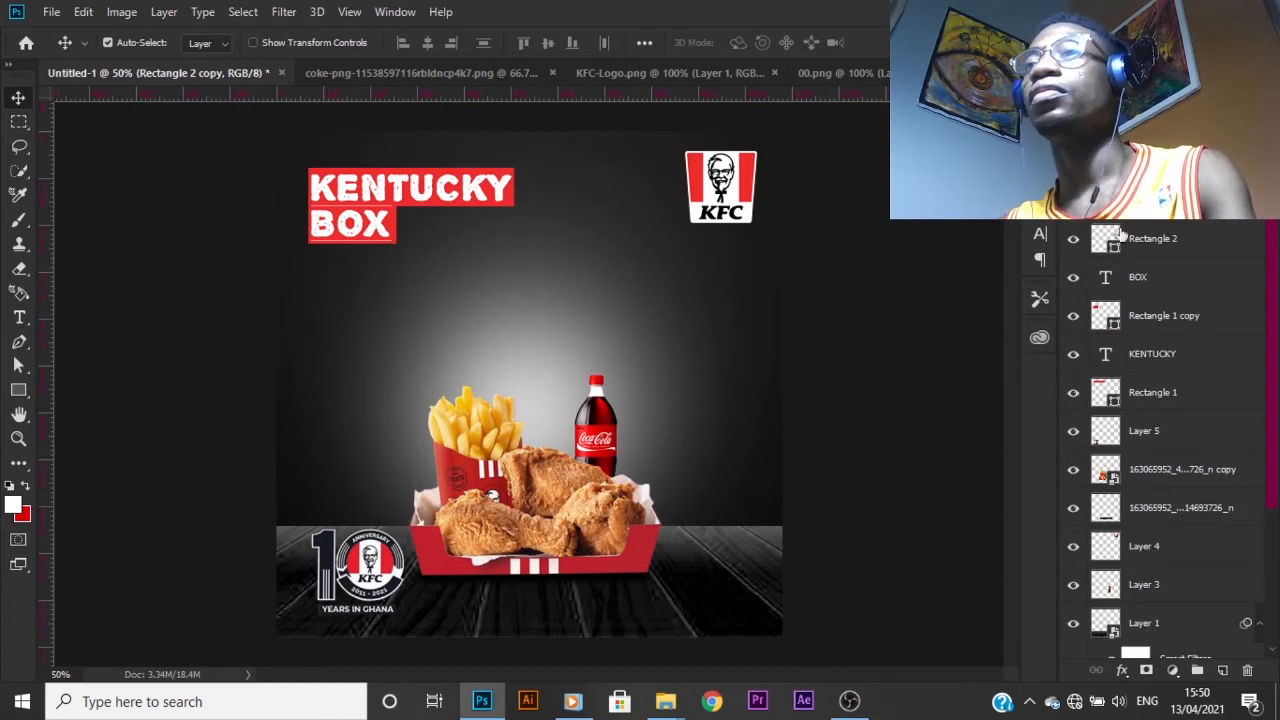
left_click(1177, 396)
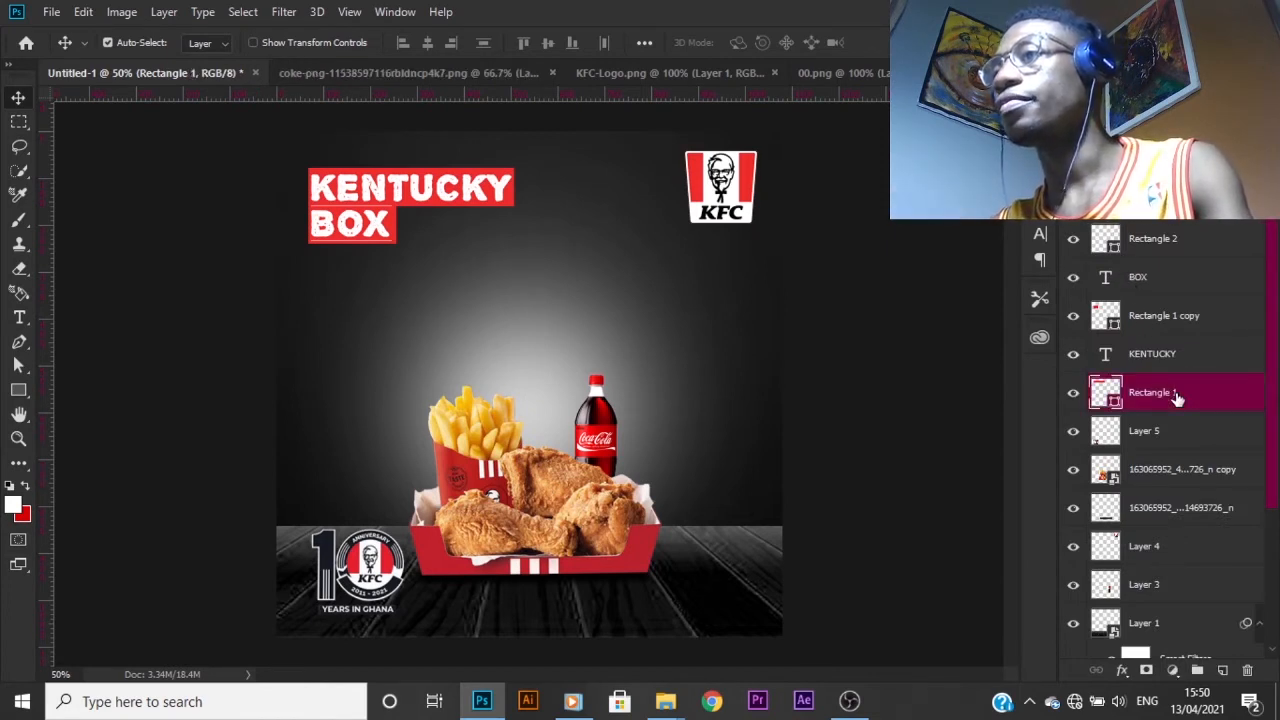
left_click(1150, 240, "shift")
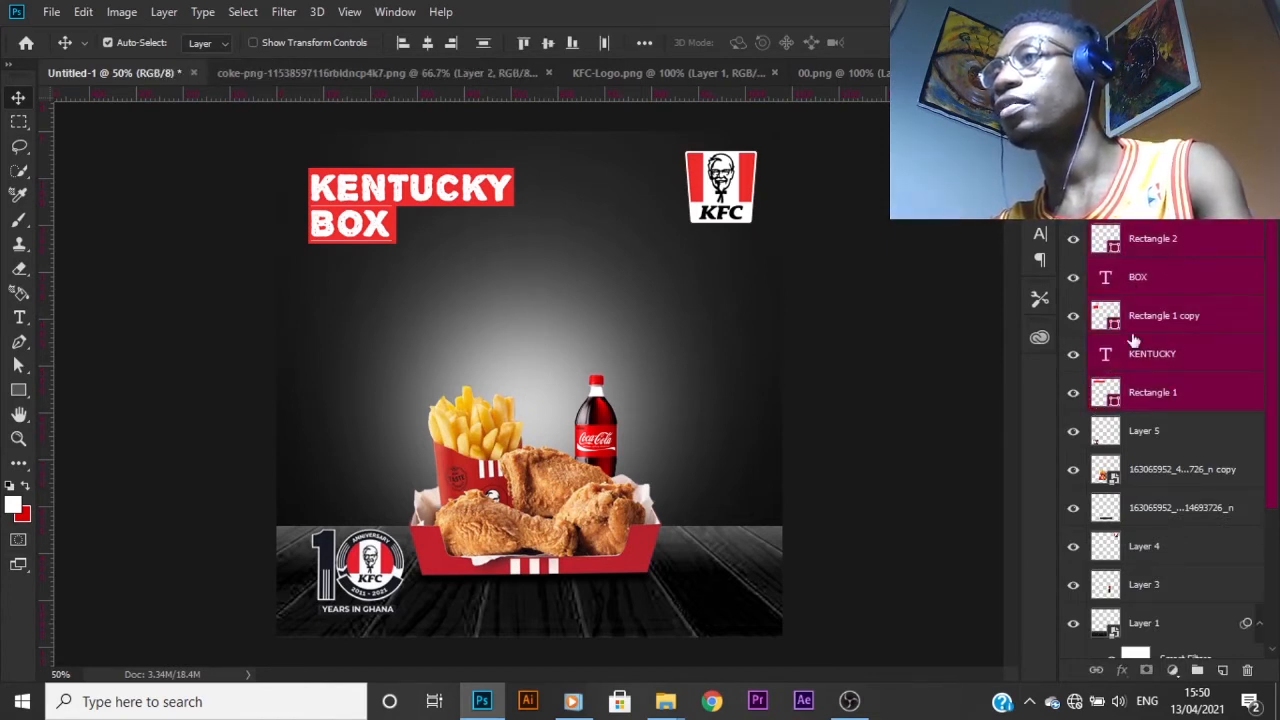
left_click(1097, 670)
left_click_drag(435, 208, 500, 178)
key("ctrl+z")
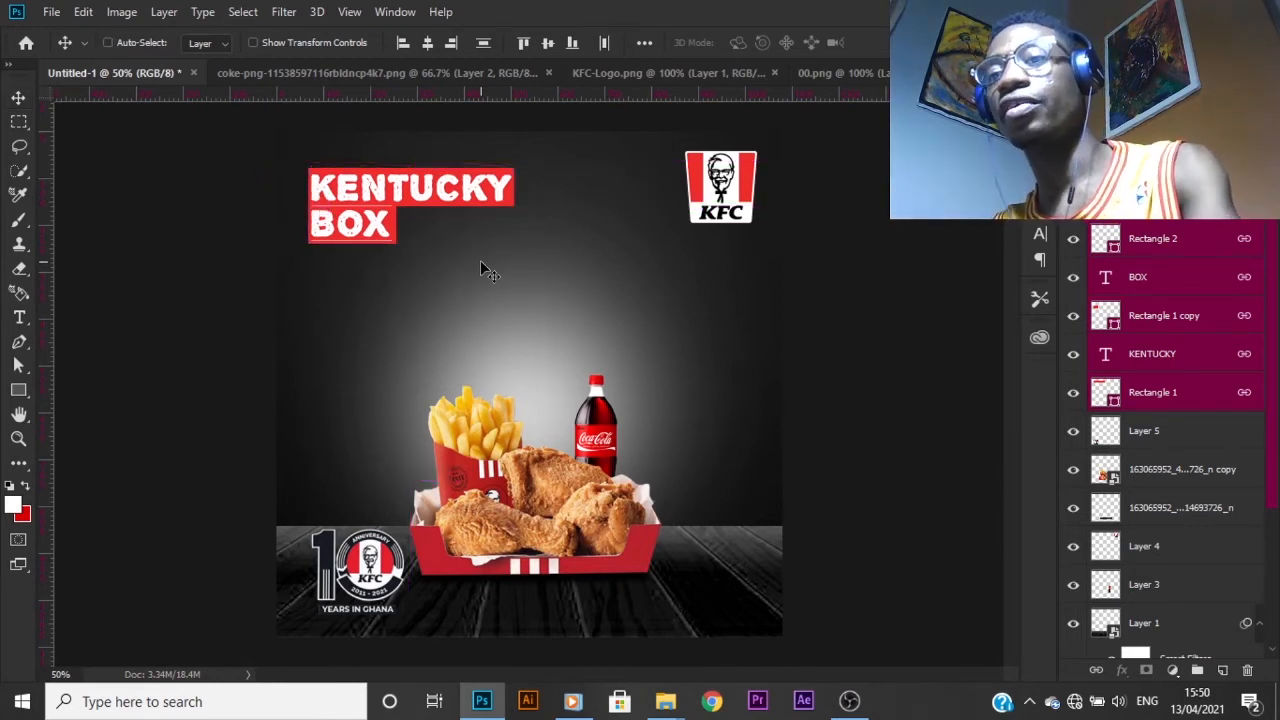
- Enlarge the linked headline to about 131% and move it inside the poster's upper-left margin
key("ctrl+t")
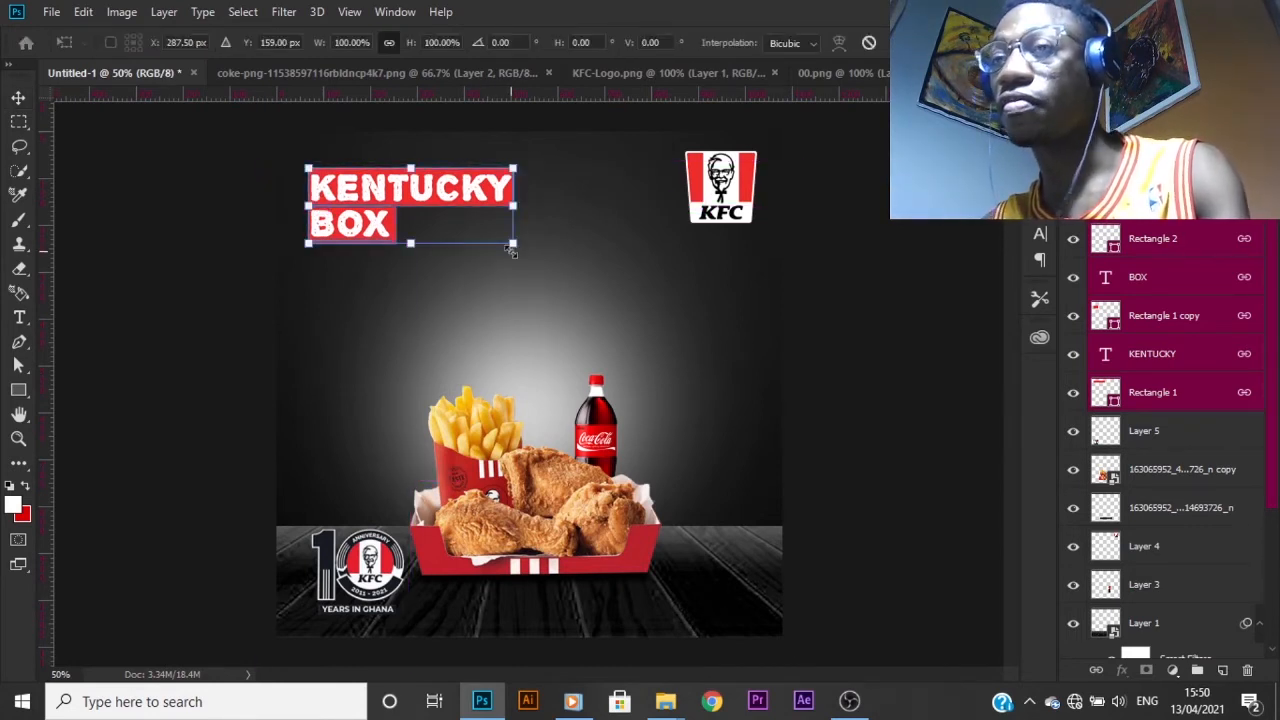
left_click_drag(513, 250, 546, 254)
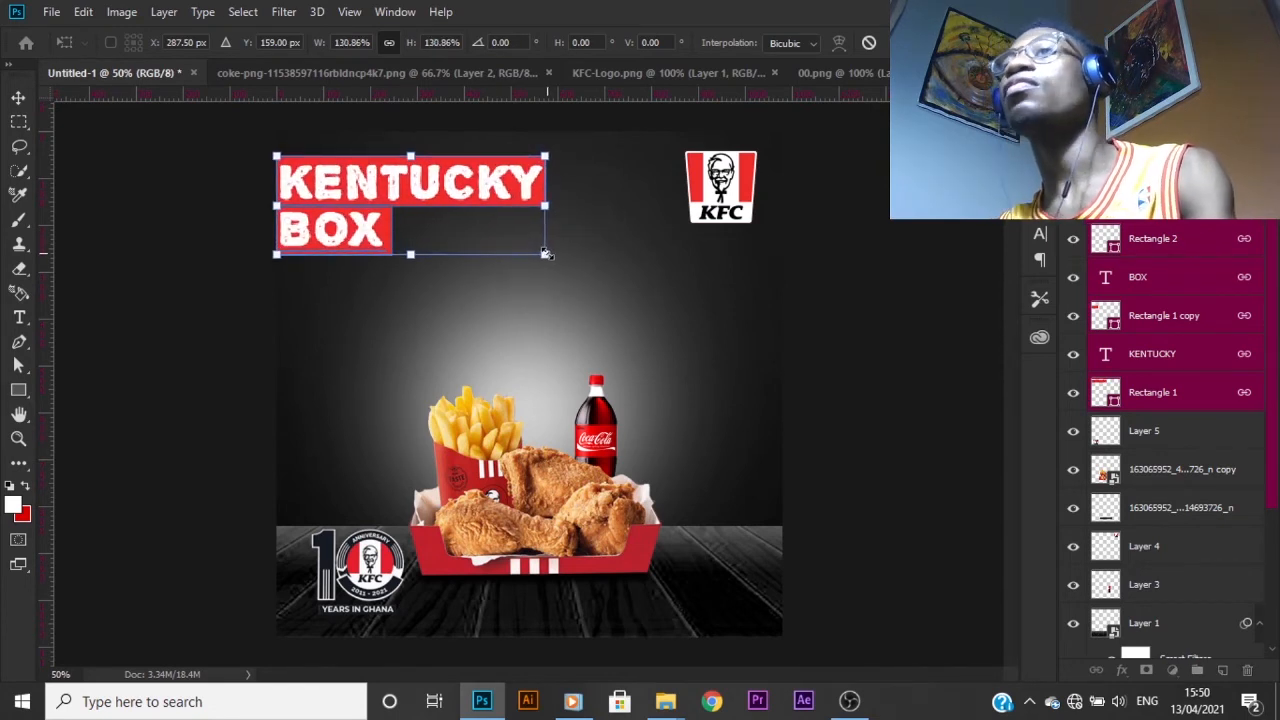
double_click(458, 195)
mouse_move(378, 197)
left_mouse_down()
mouse_move(407, 204)
mouse_move(398, 189)
left_mouse_up()
key("Left")
key("Left")
key("Left")
key("Left")
key("Left")
key("Left")
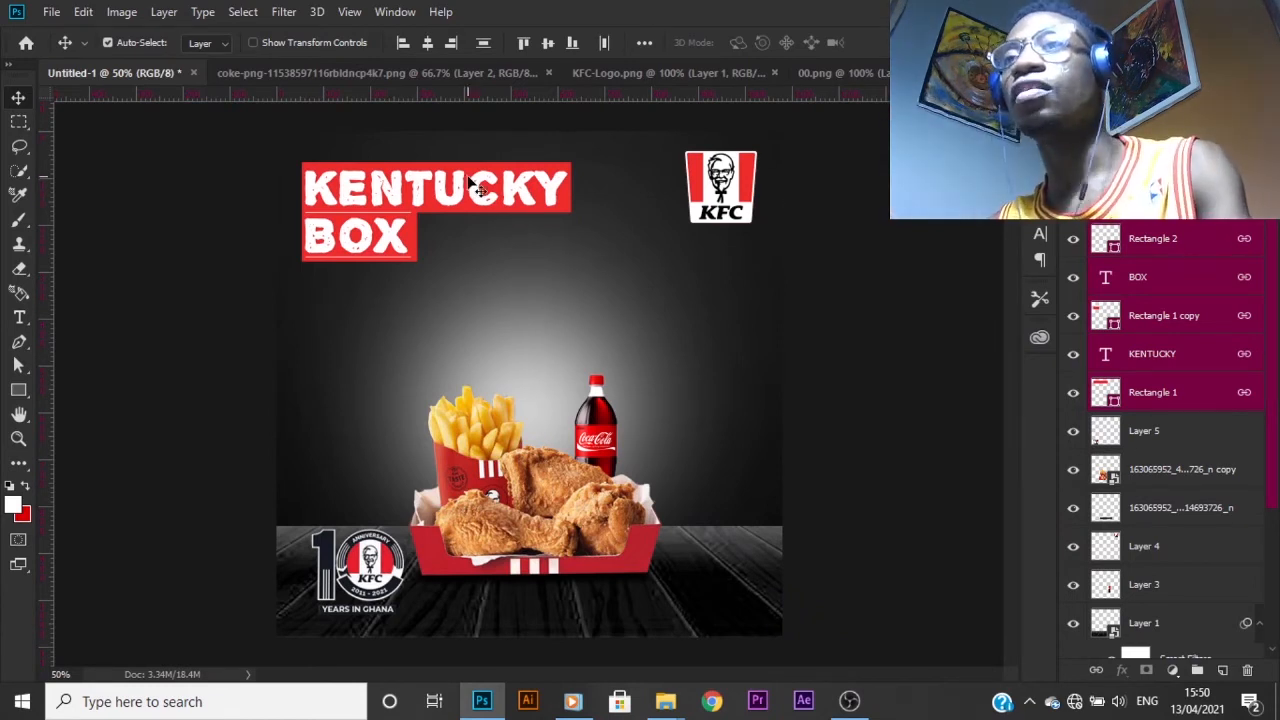
- Scale the headline down slightly and shift it up and left, in line with the anniversary logo's left edge
key("ctrl+t")
left_click_drag(571, 262, 558, 256)
key("Return")
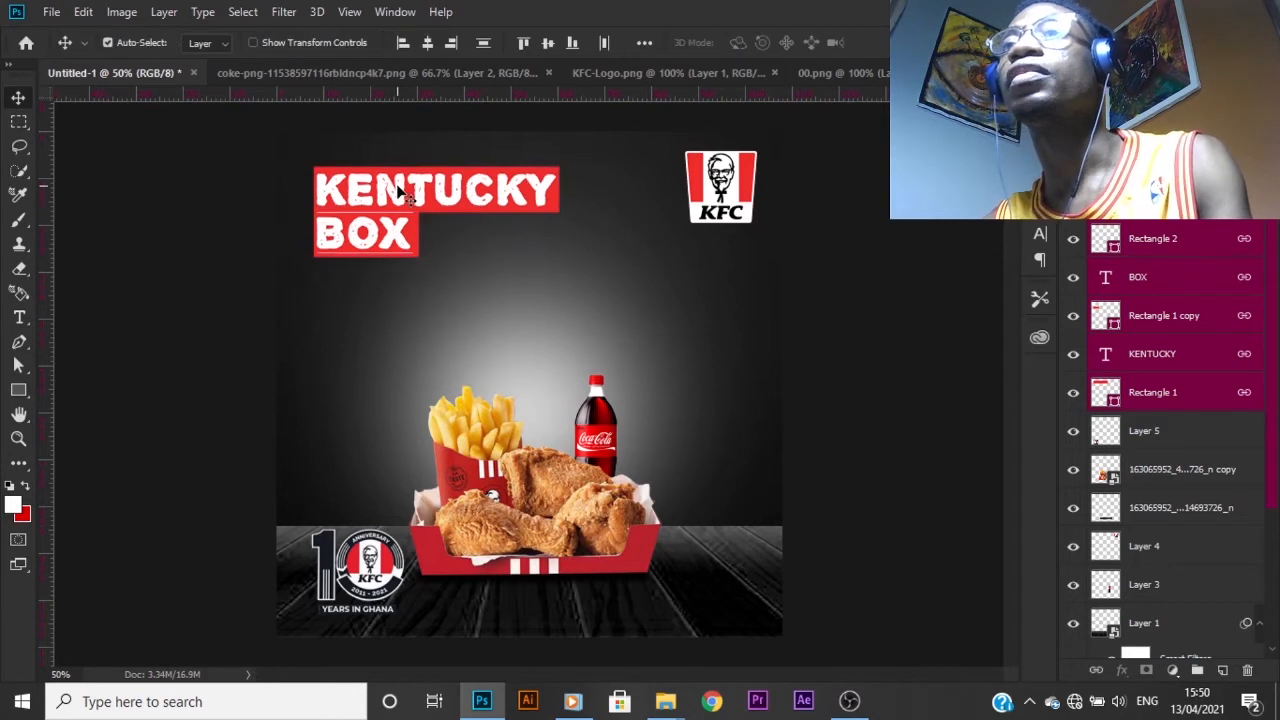
left_click_drag(400, 195, 397, 183)
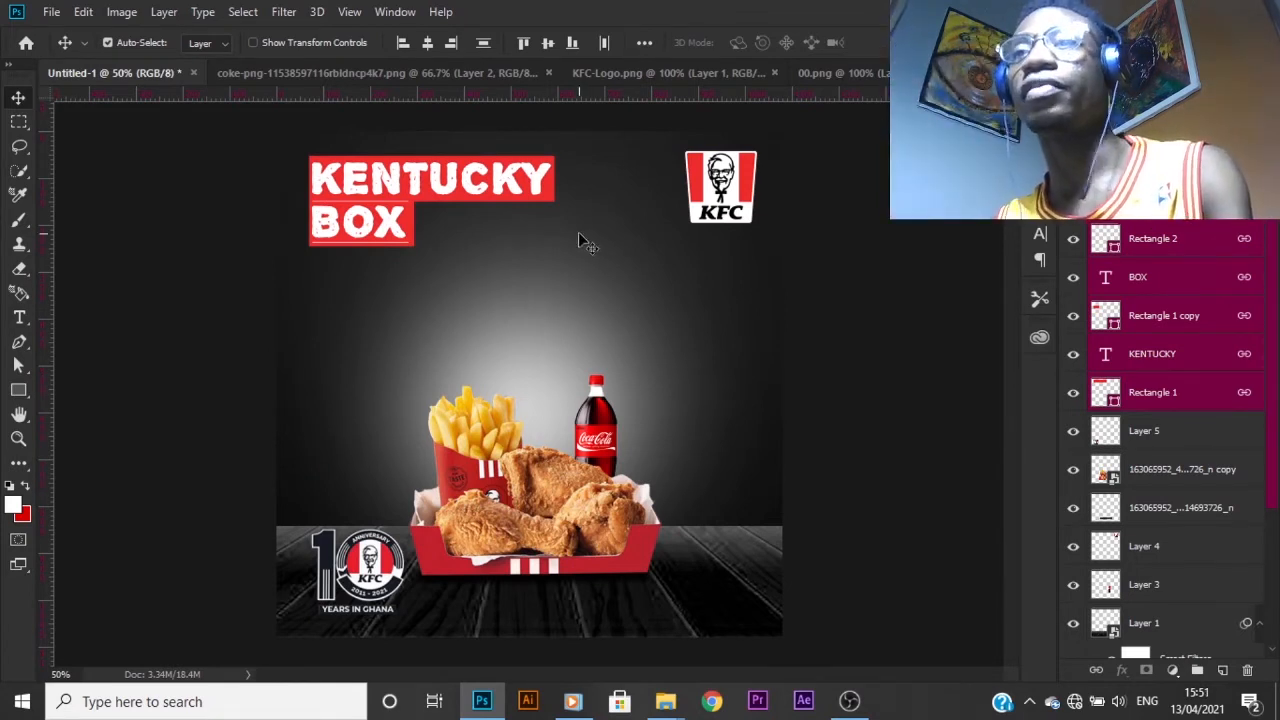
- Add a placeholder text layer above the fries and set its font to Bebas Neue Regular
left_click(19, 318)
left_click(371, 335)
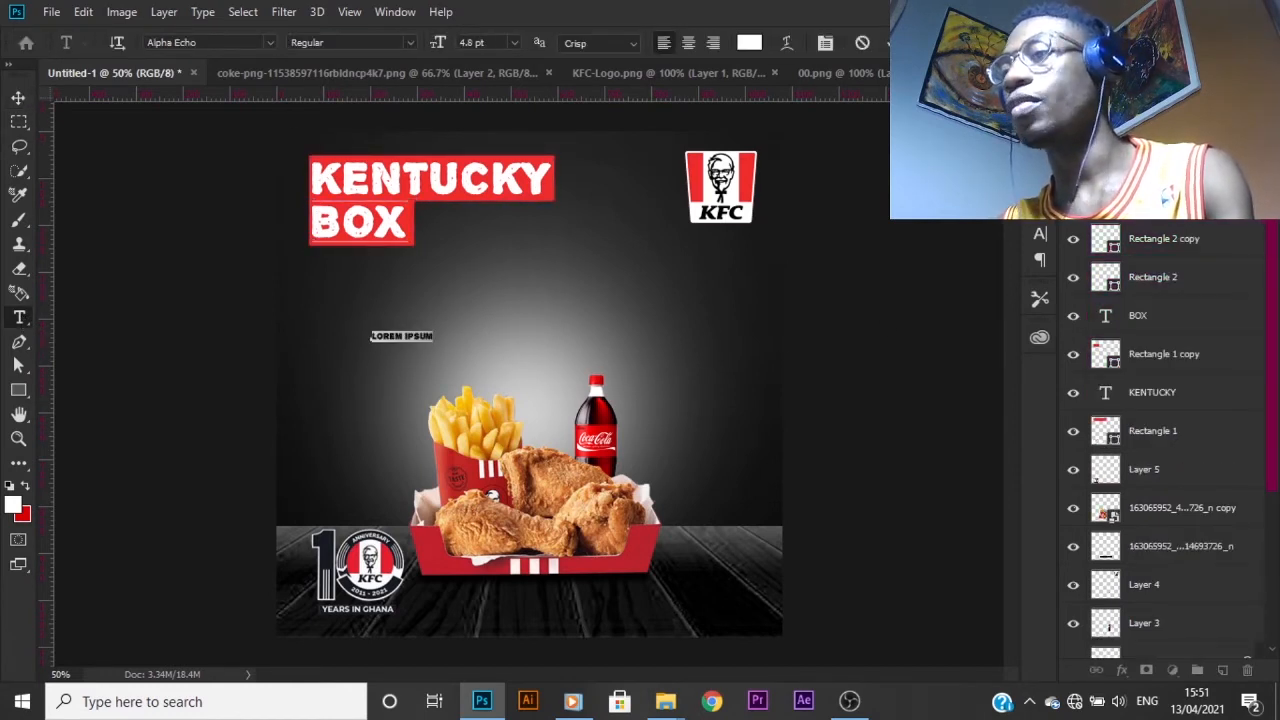
left_click(212, 42)
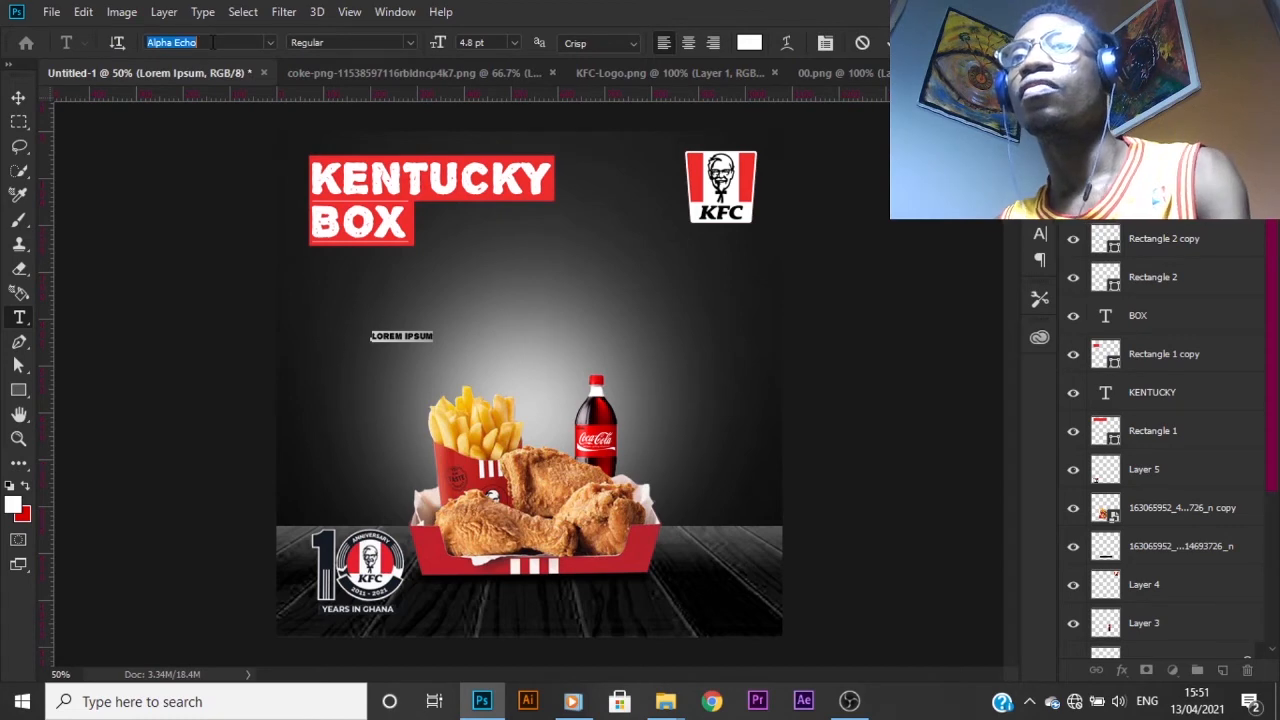
type("BEB")
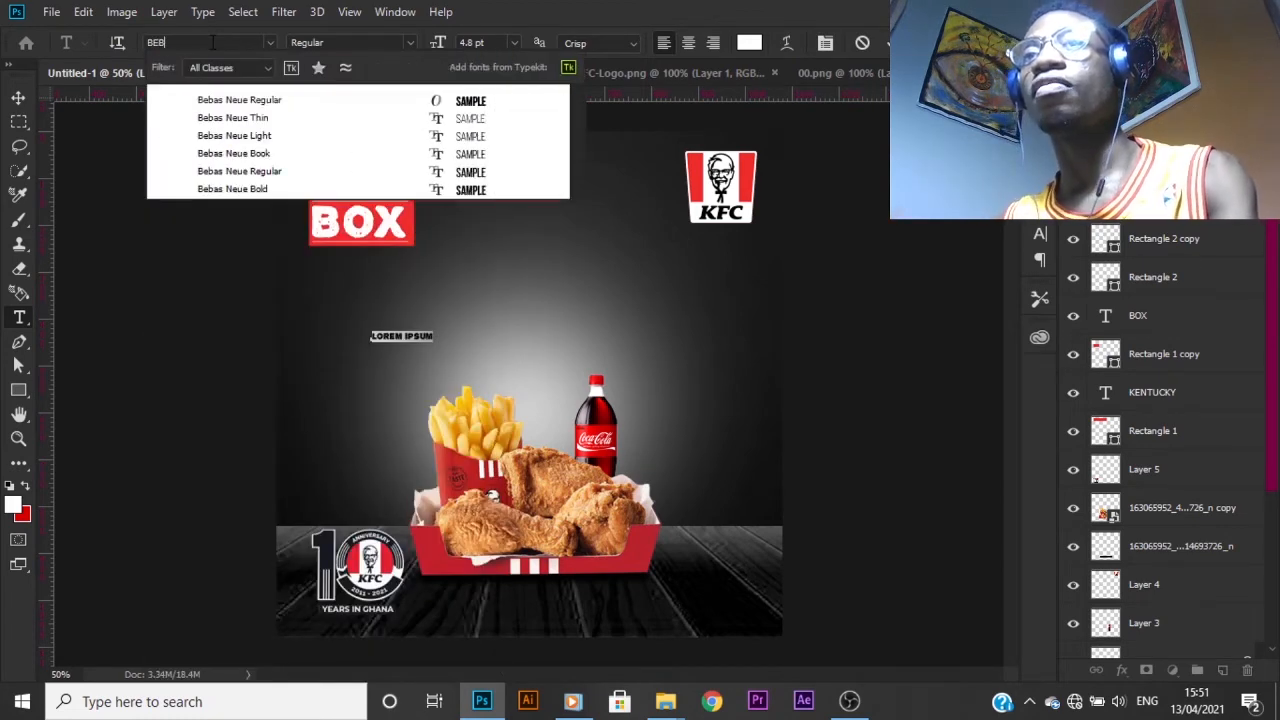
left_click(277, 99)
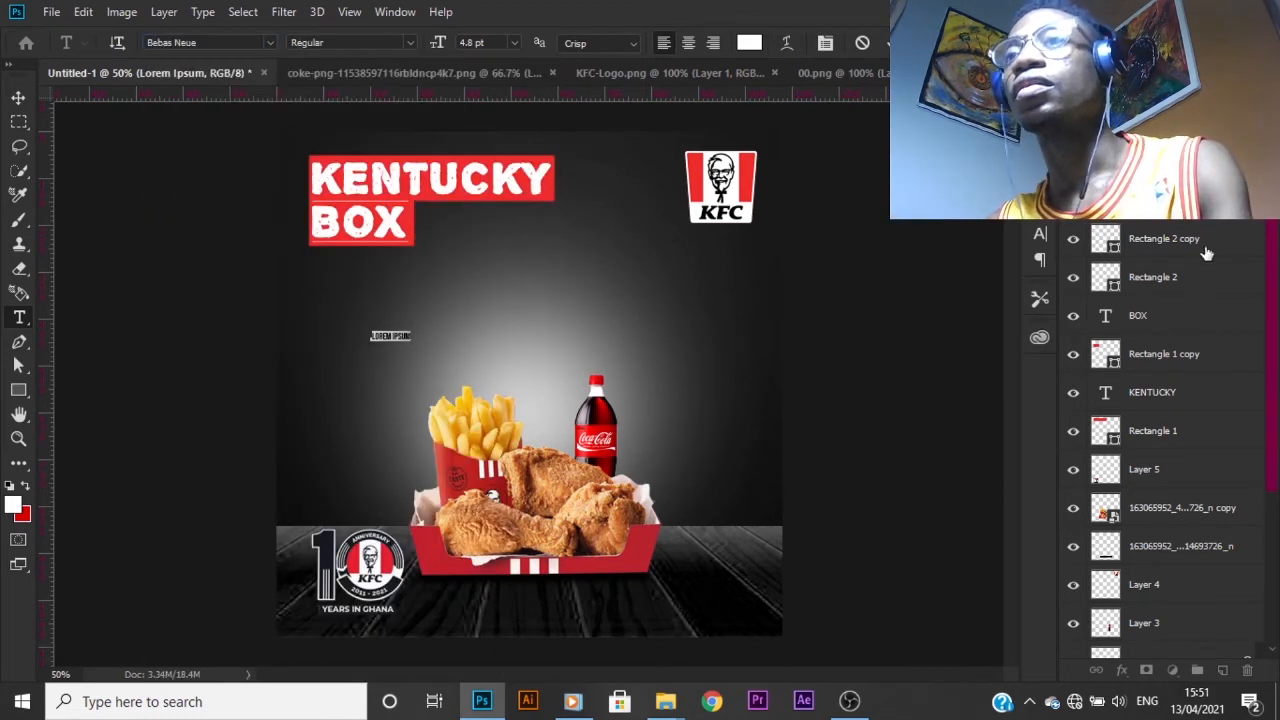
left_click(892, 43)
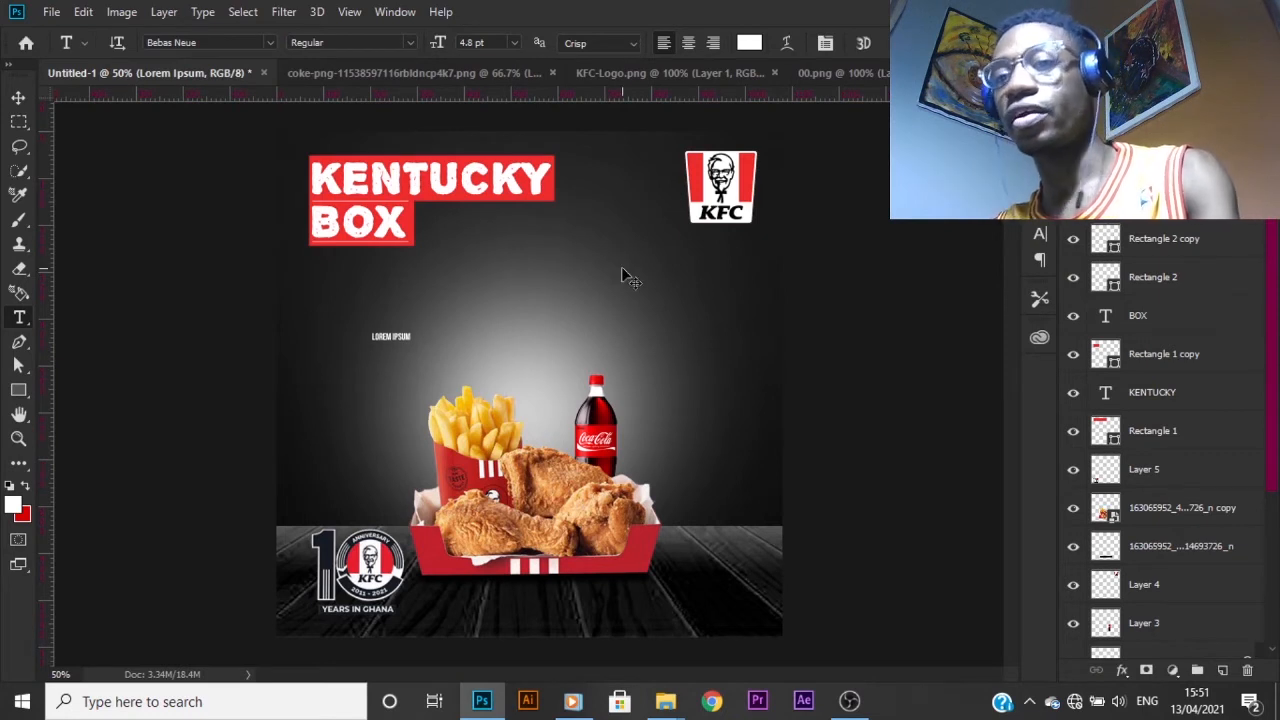
- Enlarge the placeholder text to about 46 pt and move it fully onto the poster, between the headline and the food
key("ctrl+t")
left_click_drag(411, 341, 585, 375)
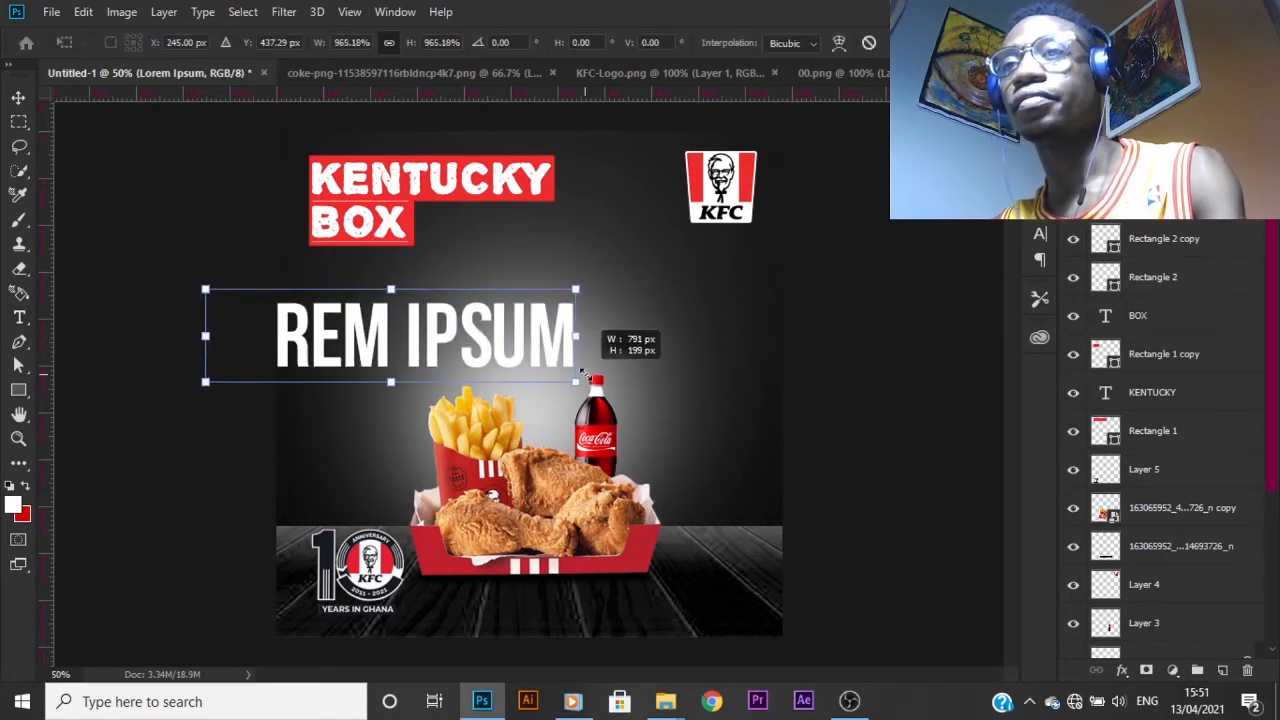
key("Return")
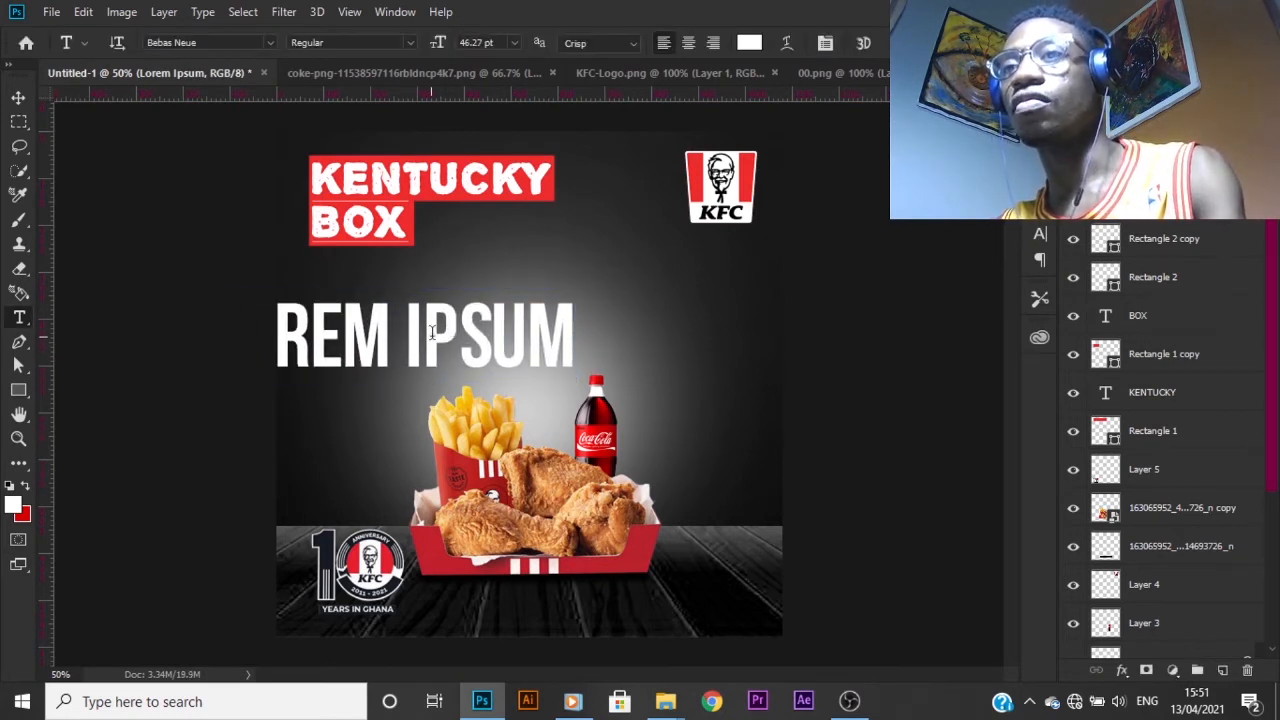
left_click(15, 97)
left_click_drag(410, 341, 571, 331)
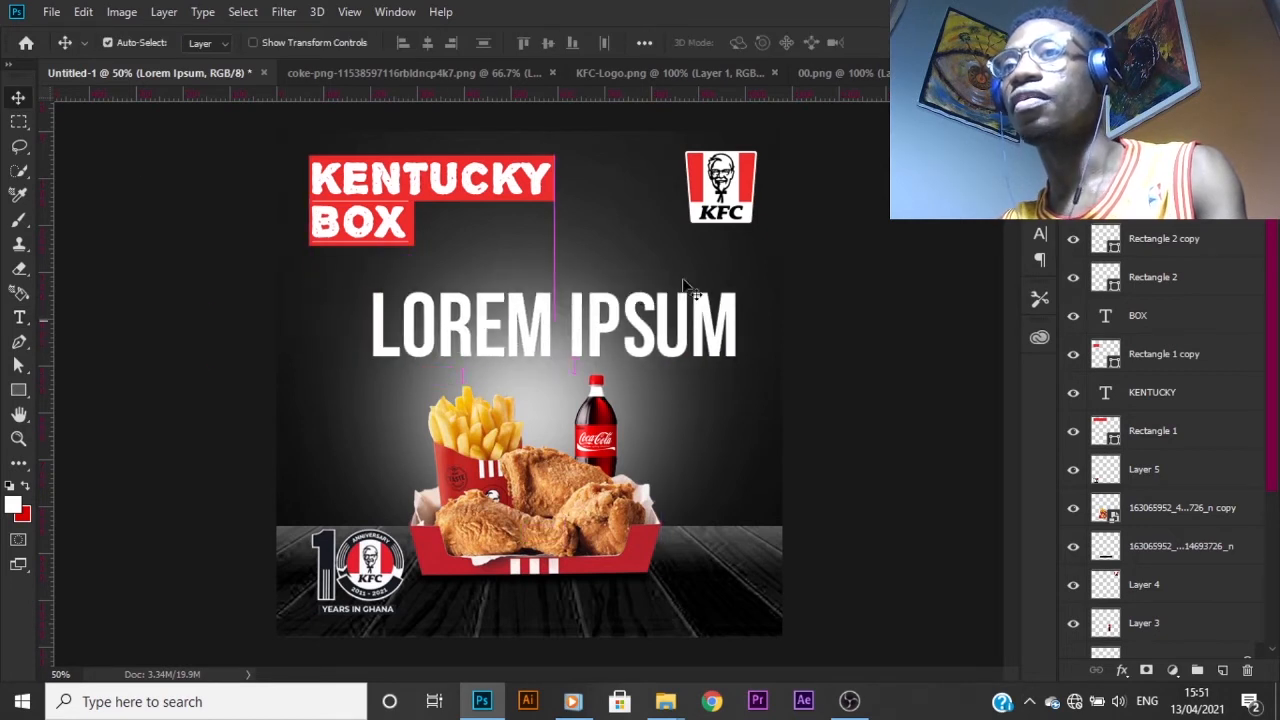
- Replace the placeholder text with 29
double_click(1105, 205)
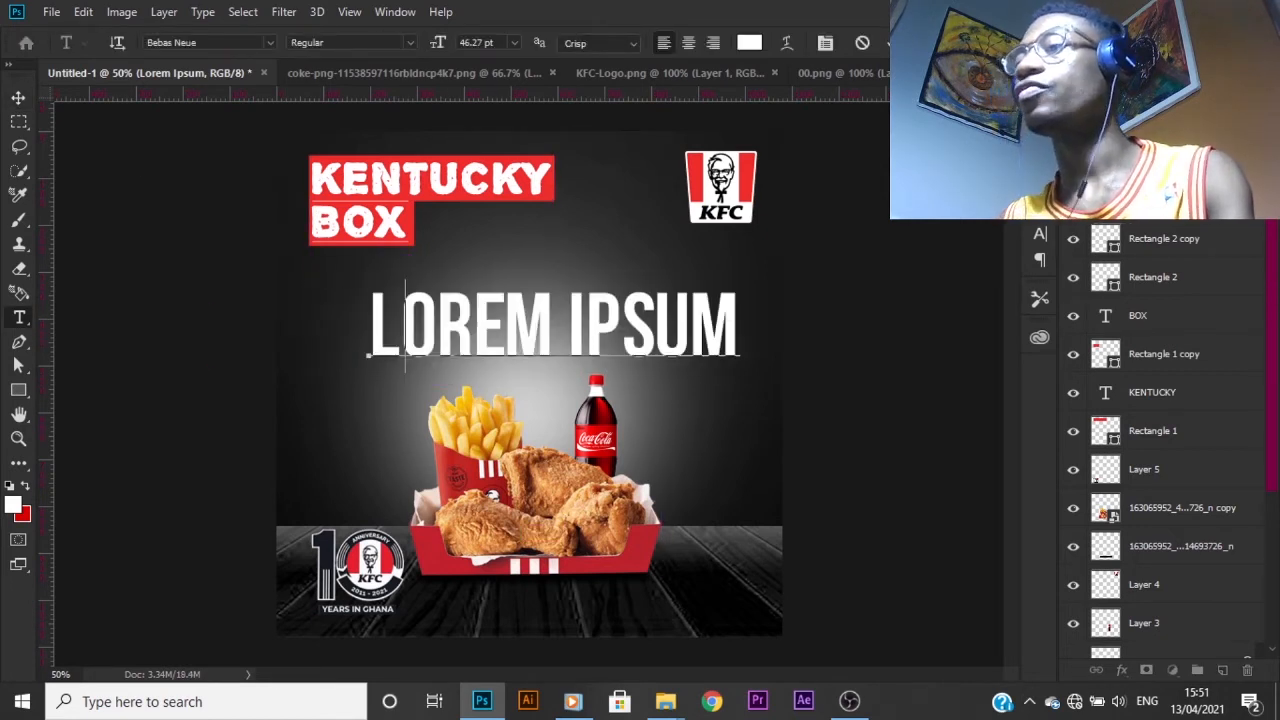
type("29")
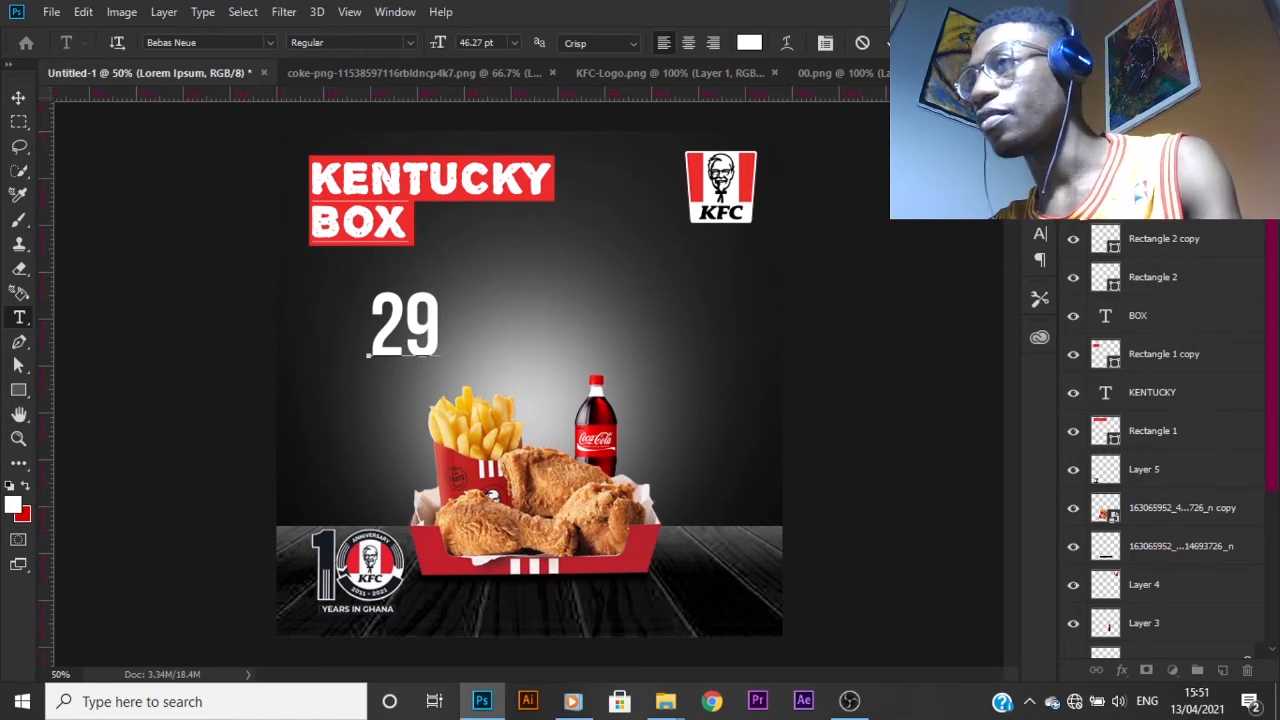
key("ctrl+Return")
key("v")
- Apply faux bold to the number 29
double_click(1097, 218)
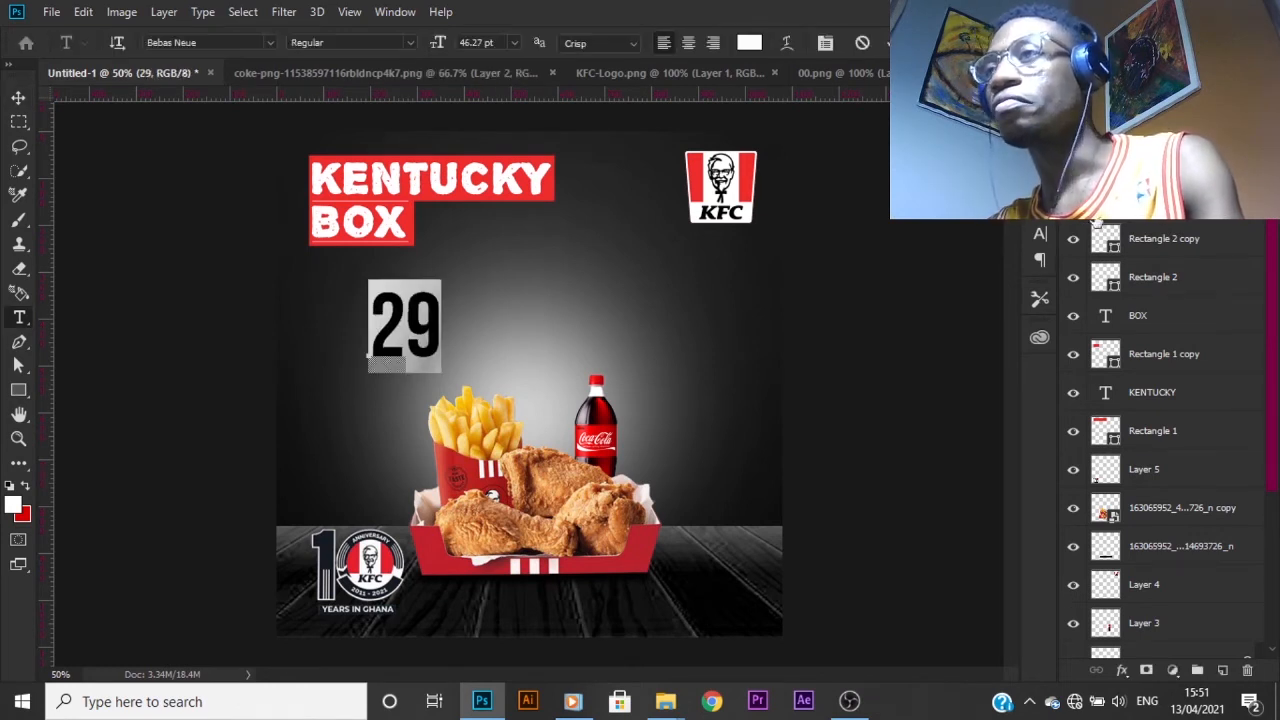
left_click(1042, 233)
left_click(839, 362)
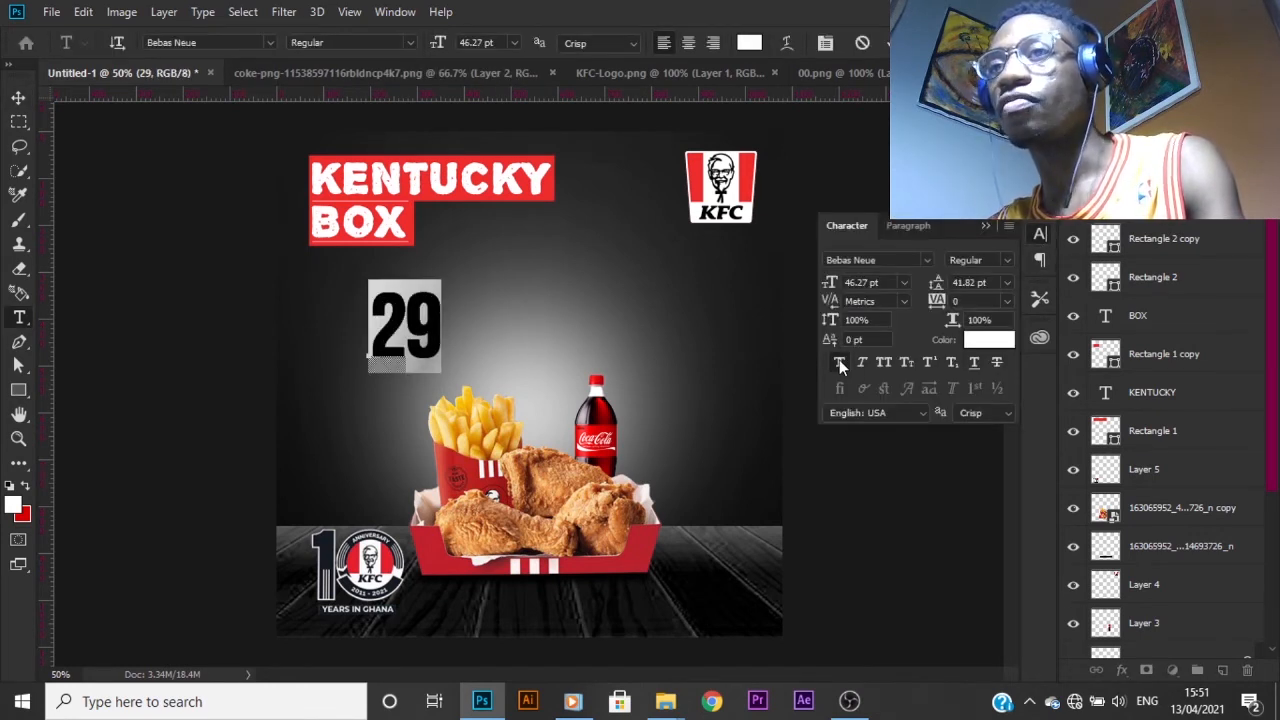
left_click(1040, 233)
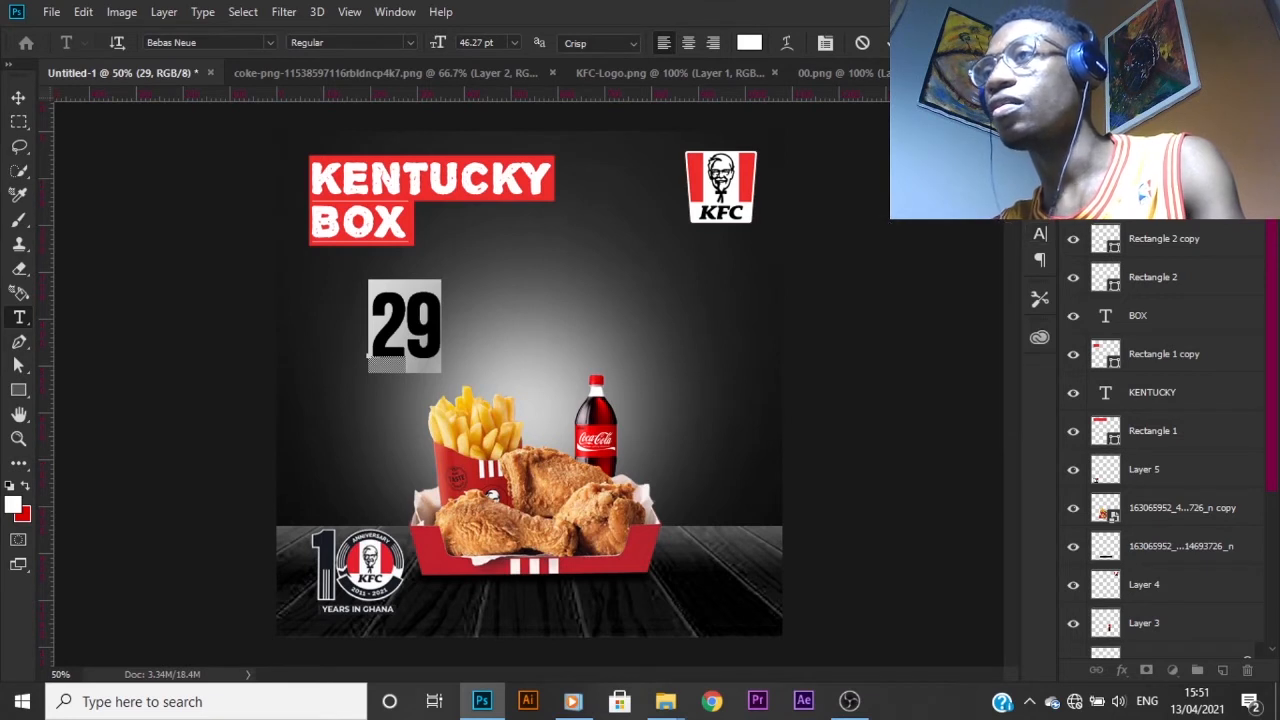
key("ctrl+Return")
key("v")
- Try the Montserrat Black font on the number 29
double_click(1105, 200)
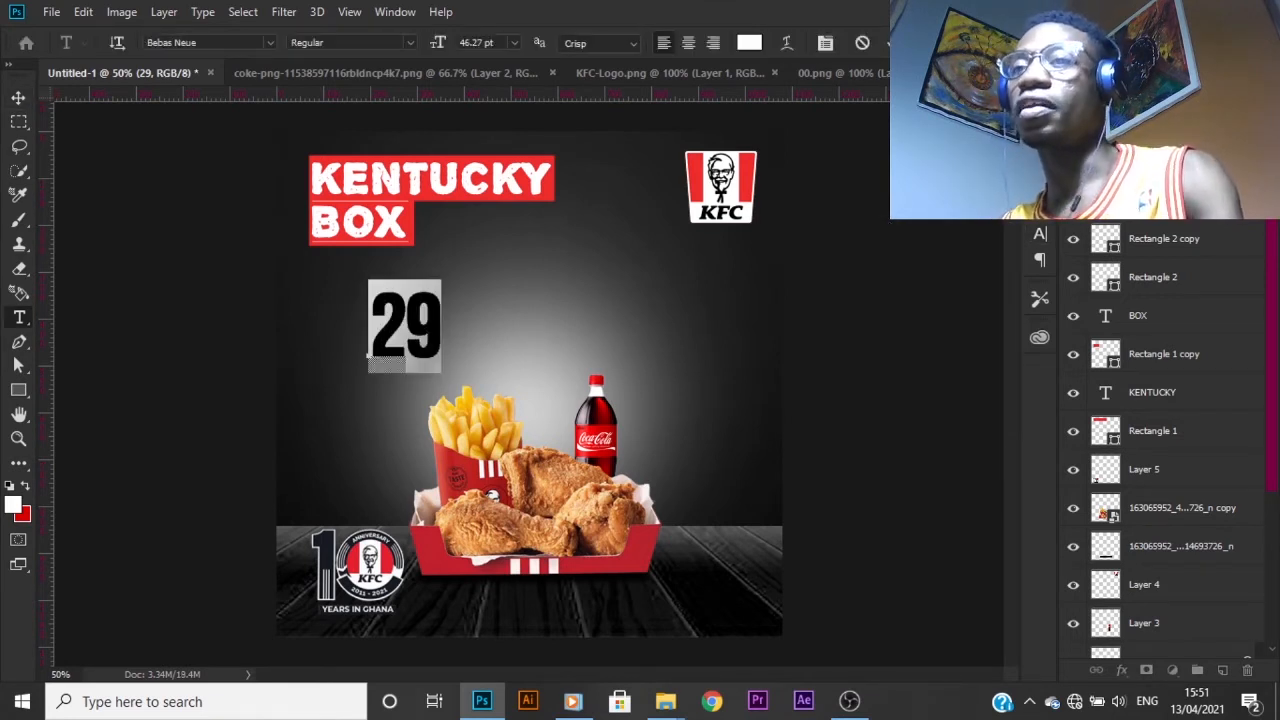
left_click(209, 42)
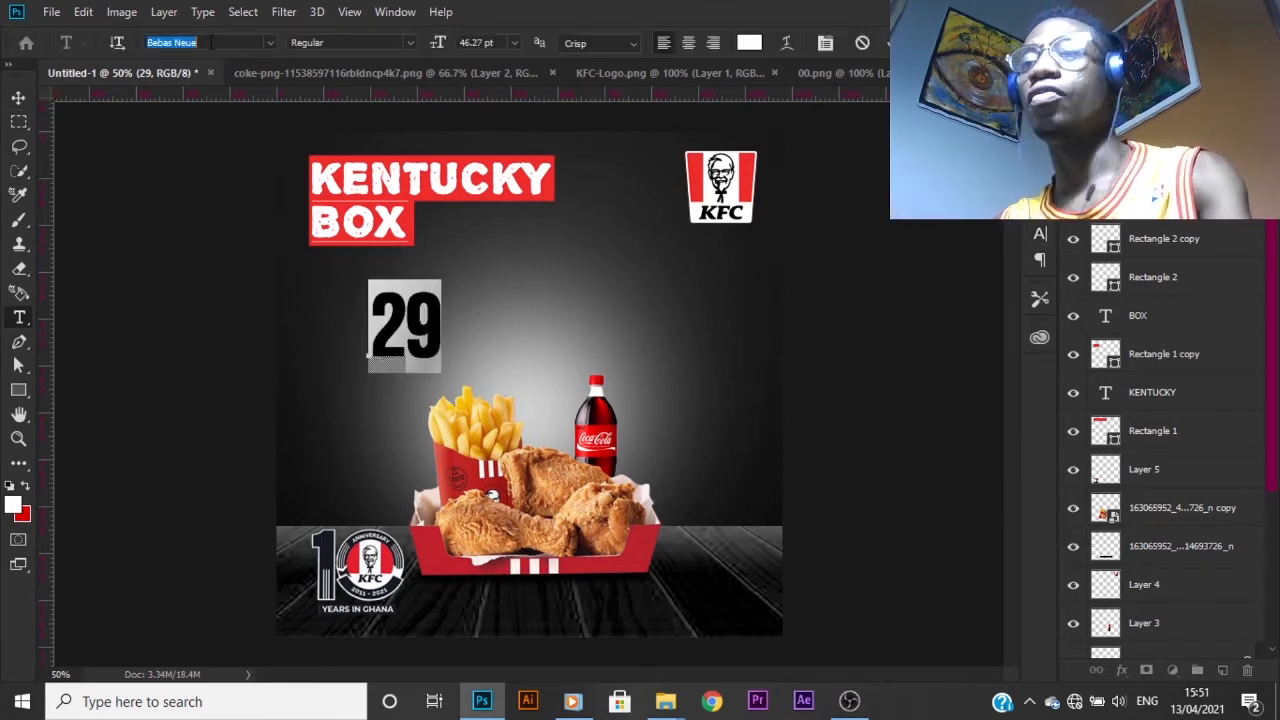
type("On")
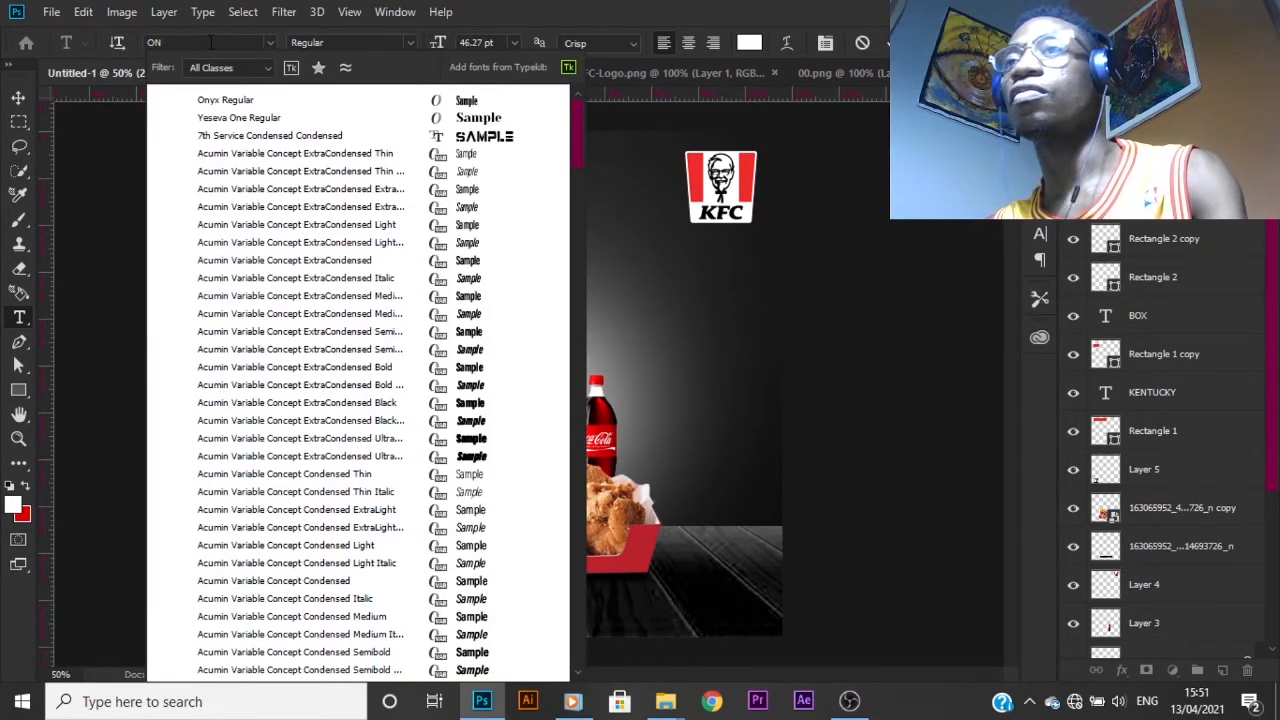
key("BackSpace")
key("BackSpace")
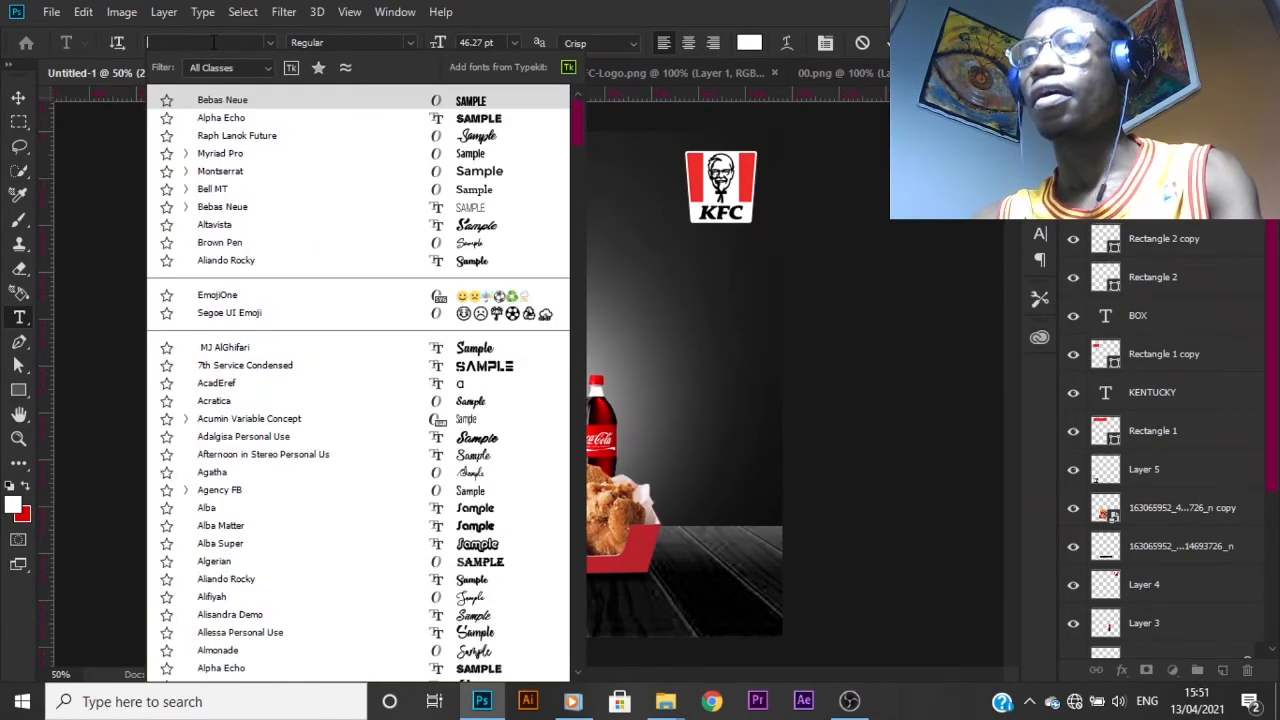
type("MON")
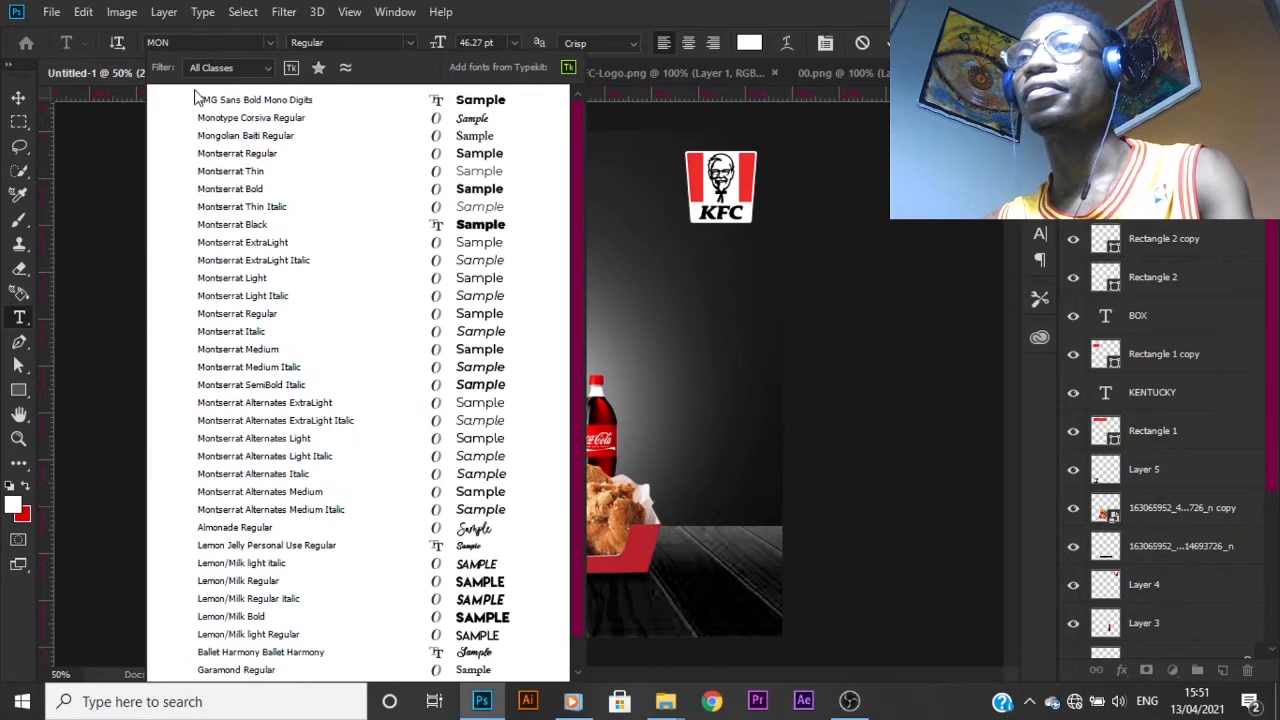
left_click(470, 225)
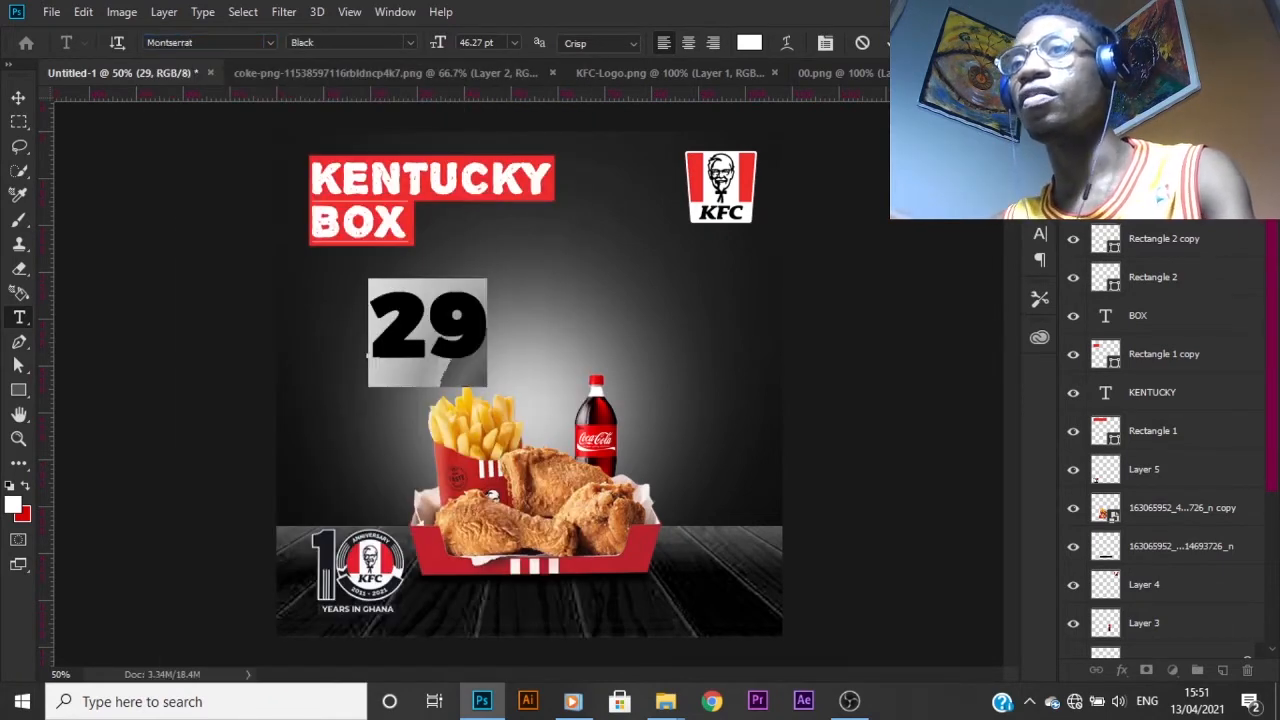
key("ctrl+Return")
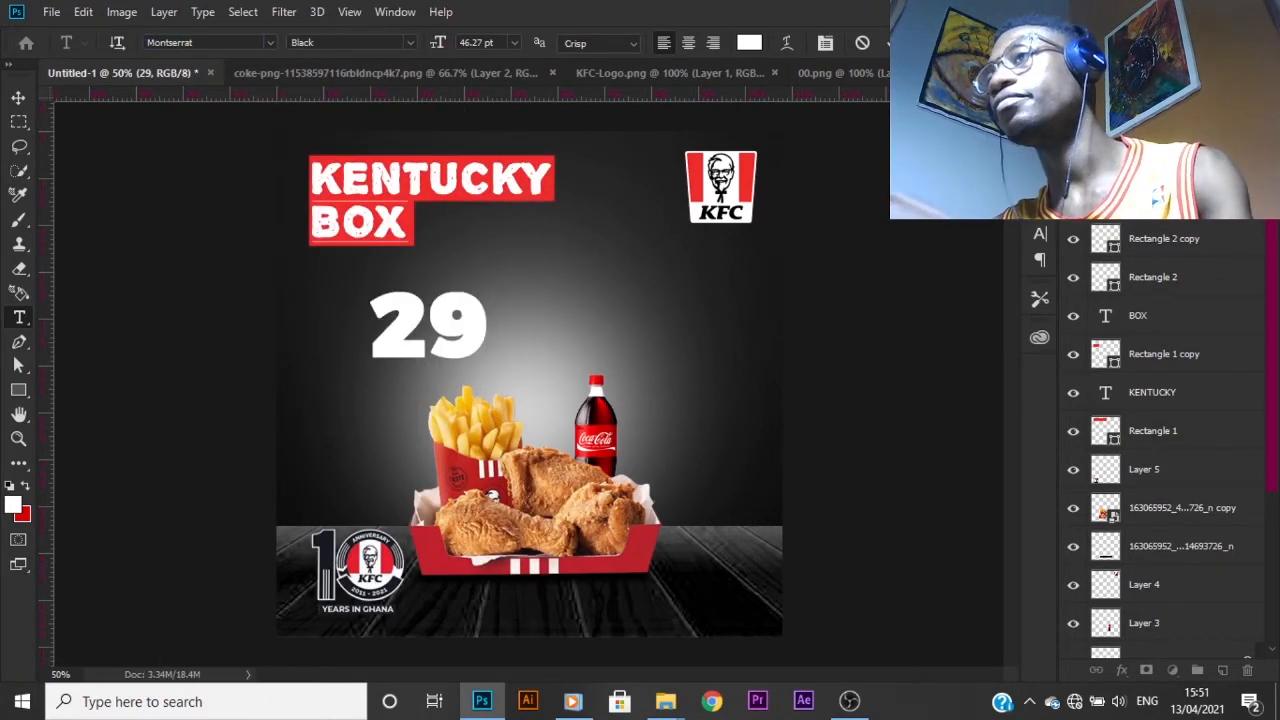
key("v")
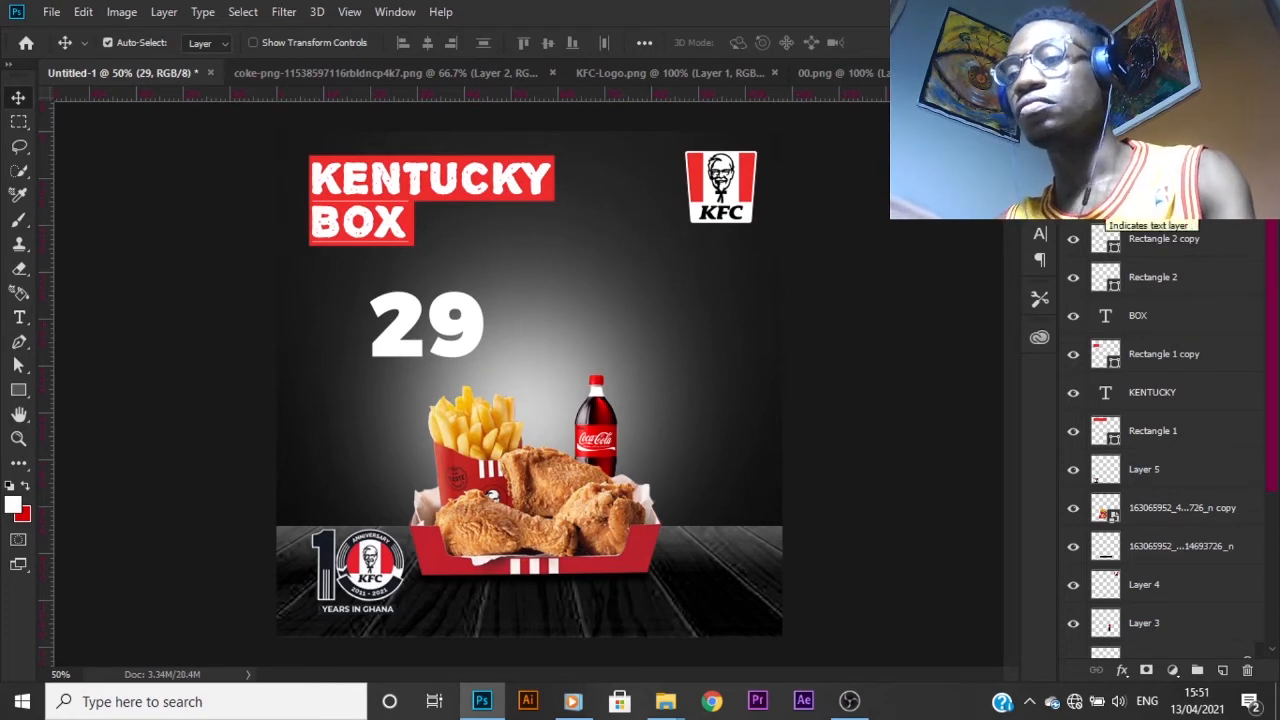
- Change the font of the number 29 back to Bebas Neue Regular
double_click(1105, 205)
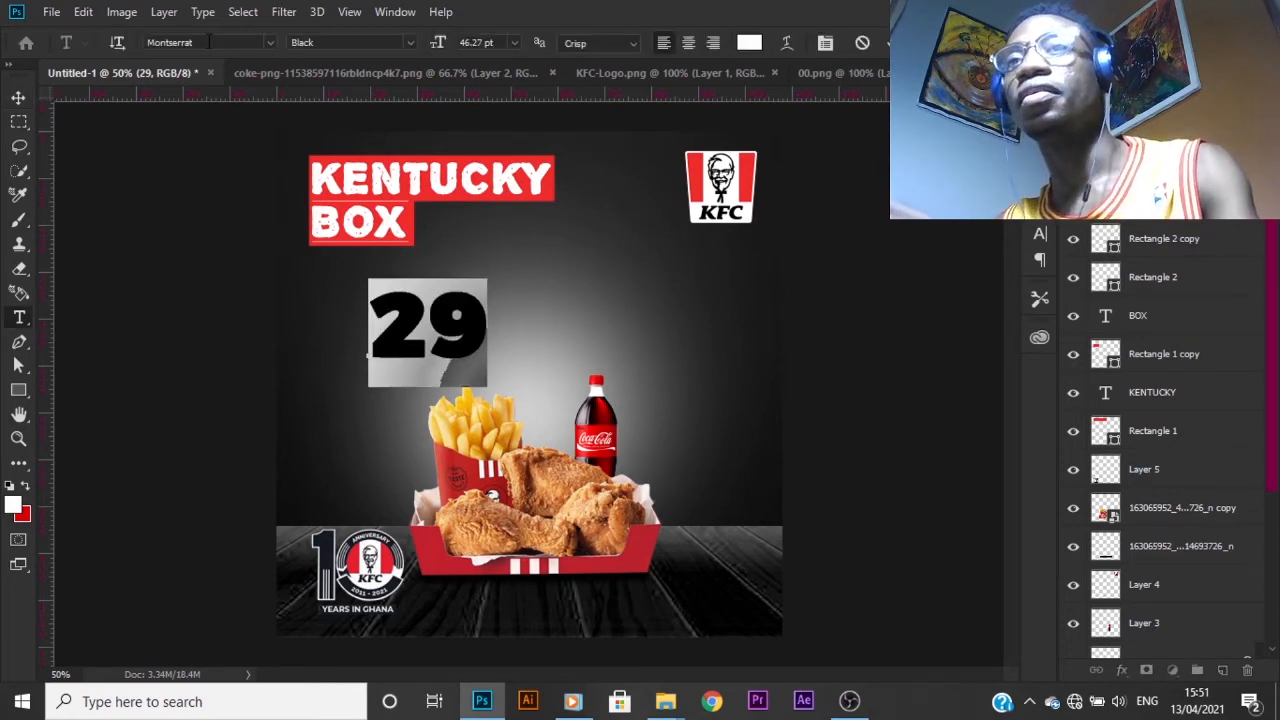
type("BEBAS")
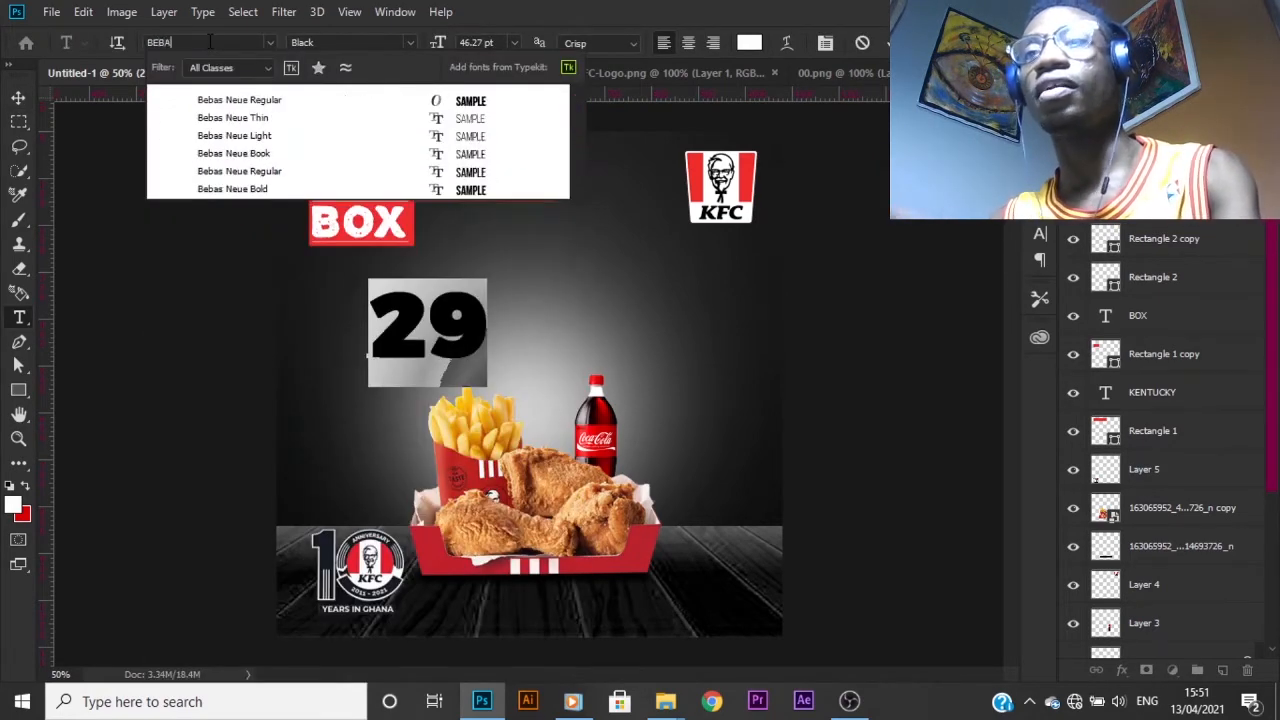
left_click(215, 106)
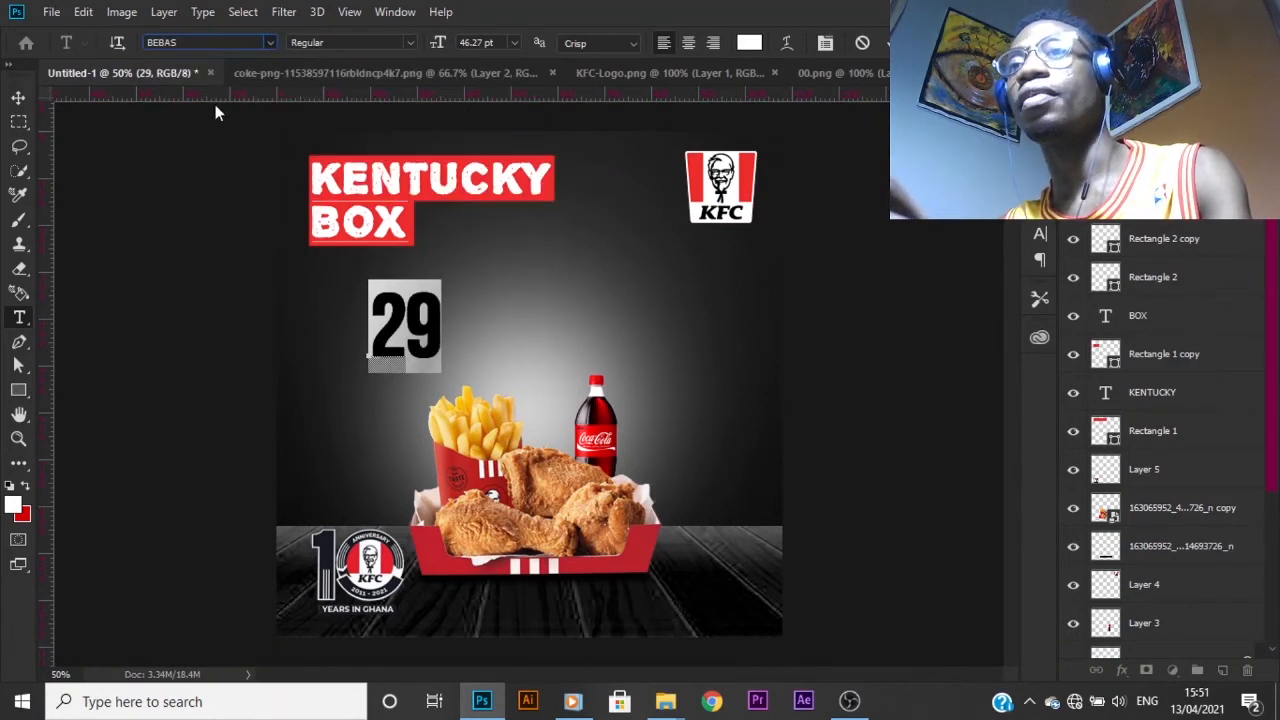
key("ctrl+Return")
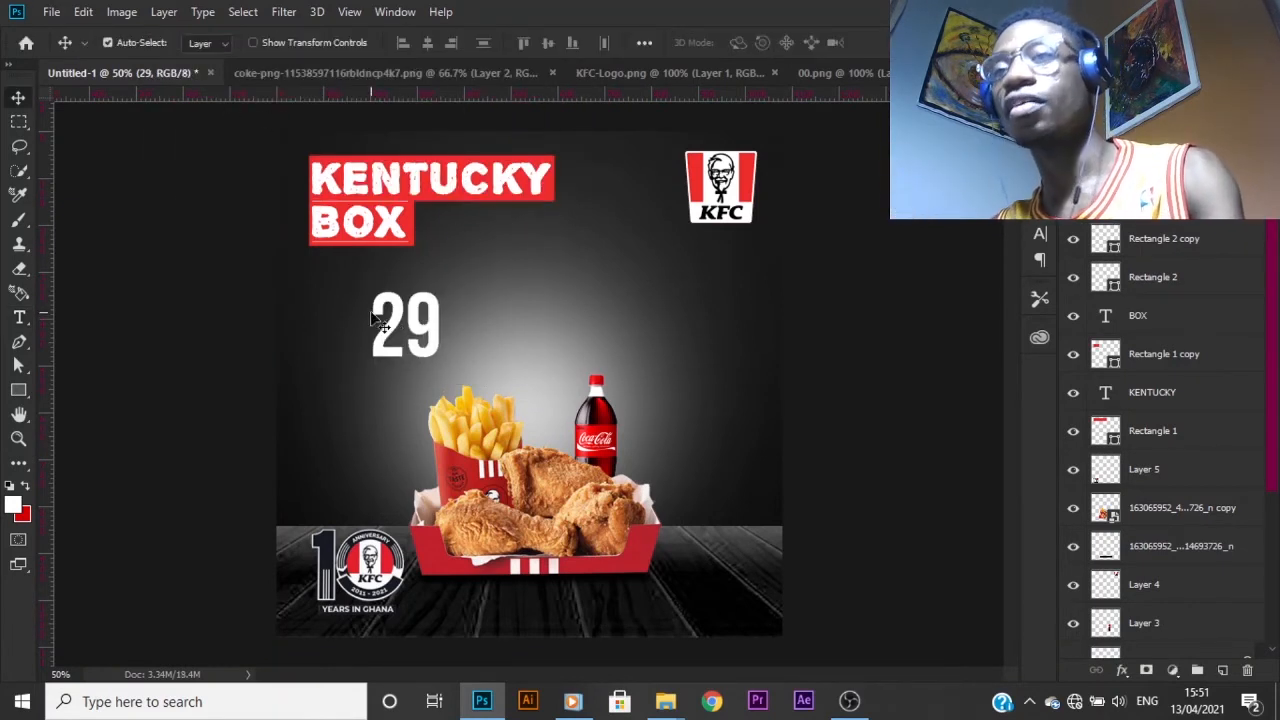
- Move the number 29 just below the BOX bar and scale it up to about 117%
left_click_drag(424, 306, 404, 274)
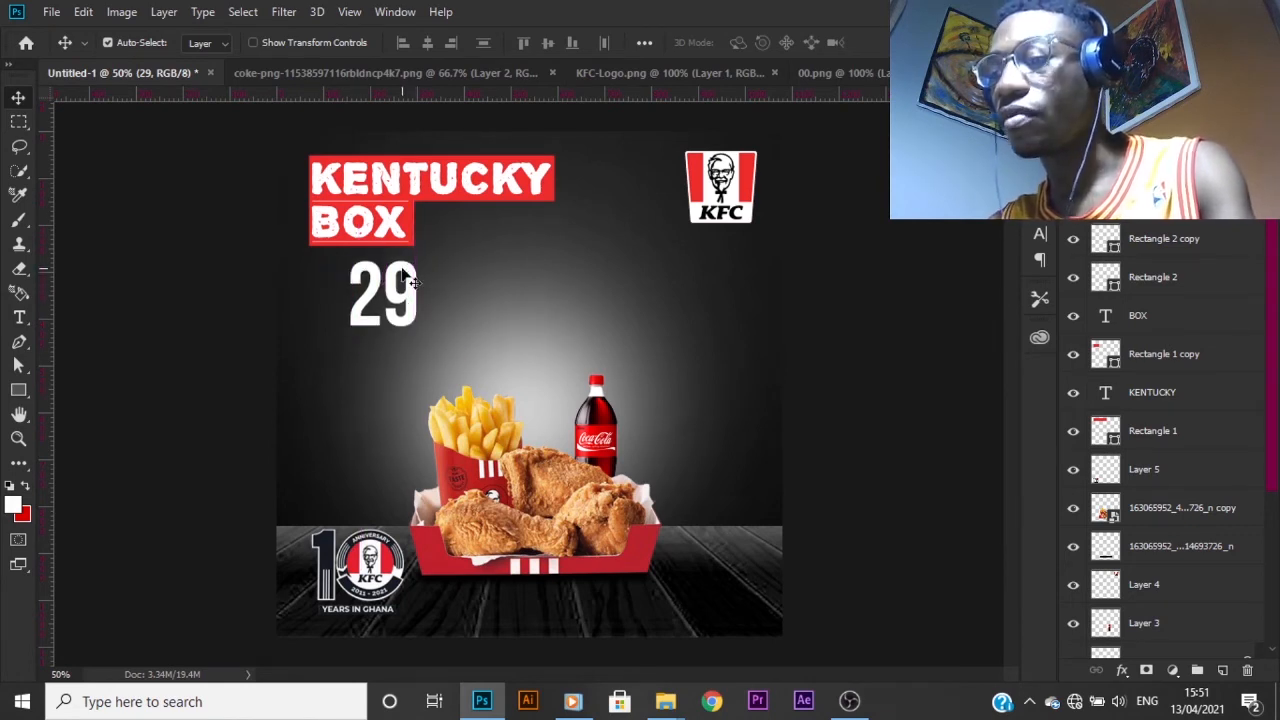
key("ctrl+t")
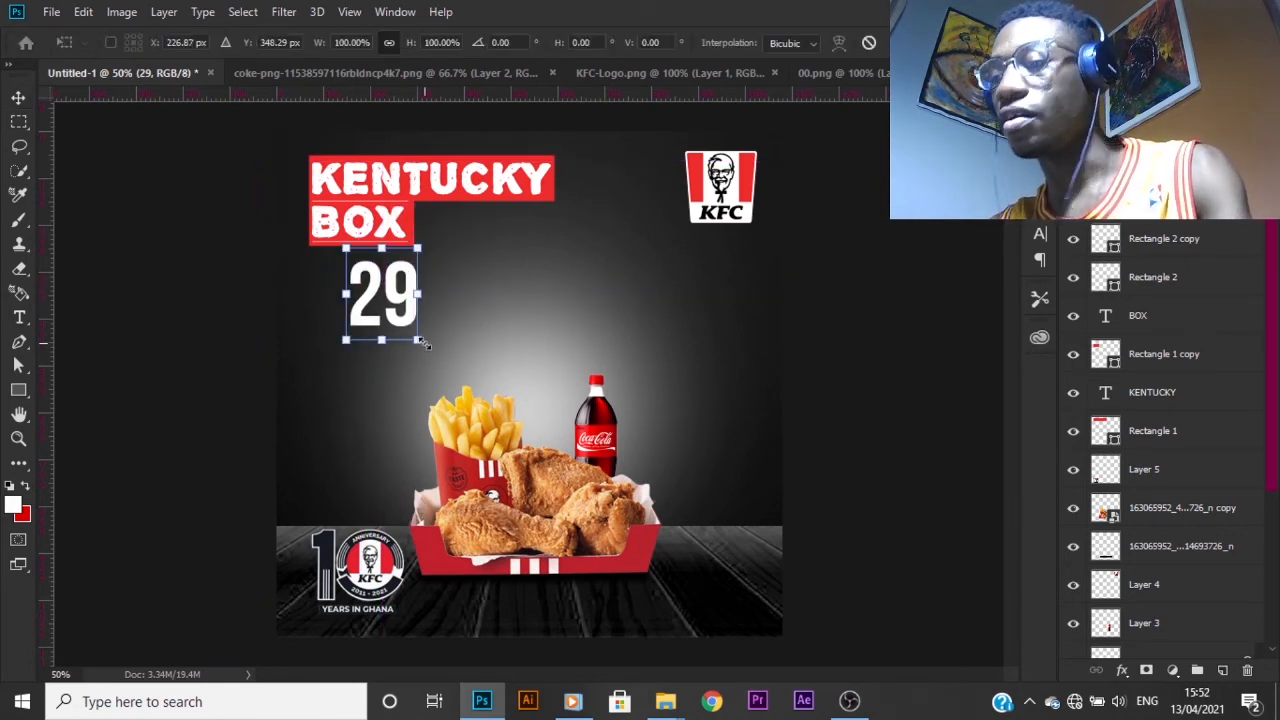
mouse_move(424, 344)
left_mouse_down()
mouse_move(440, 356)
mouse_move(430, 352)
left_mouse_up()
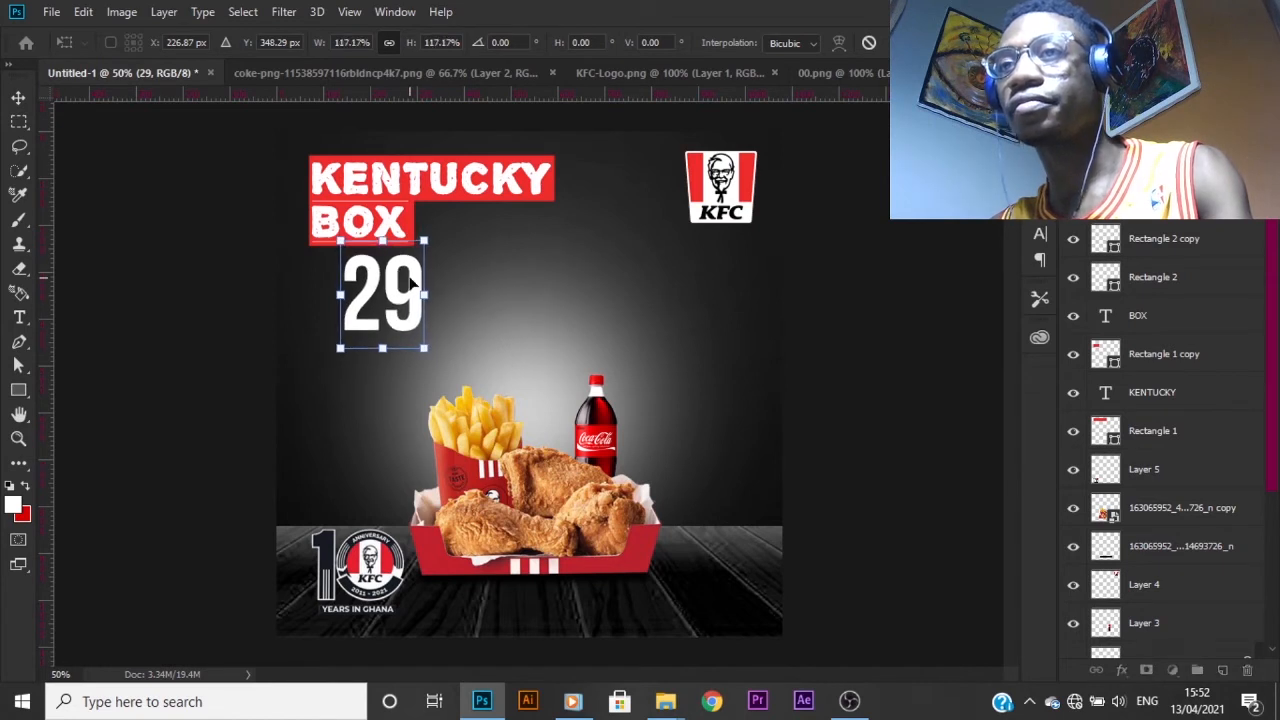
key("Return")
- Nudge the number 29 slightly down and sideways to fine-tune its spacing beneath the BOX bar
key("Left")
key("Left")
key("Left")
key("Left")
key("Left")
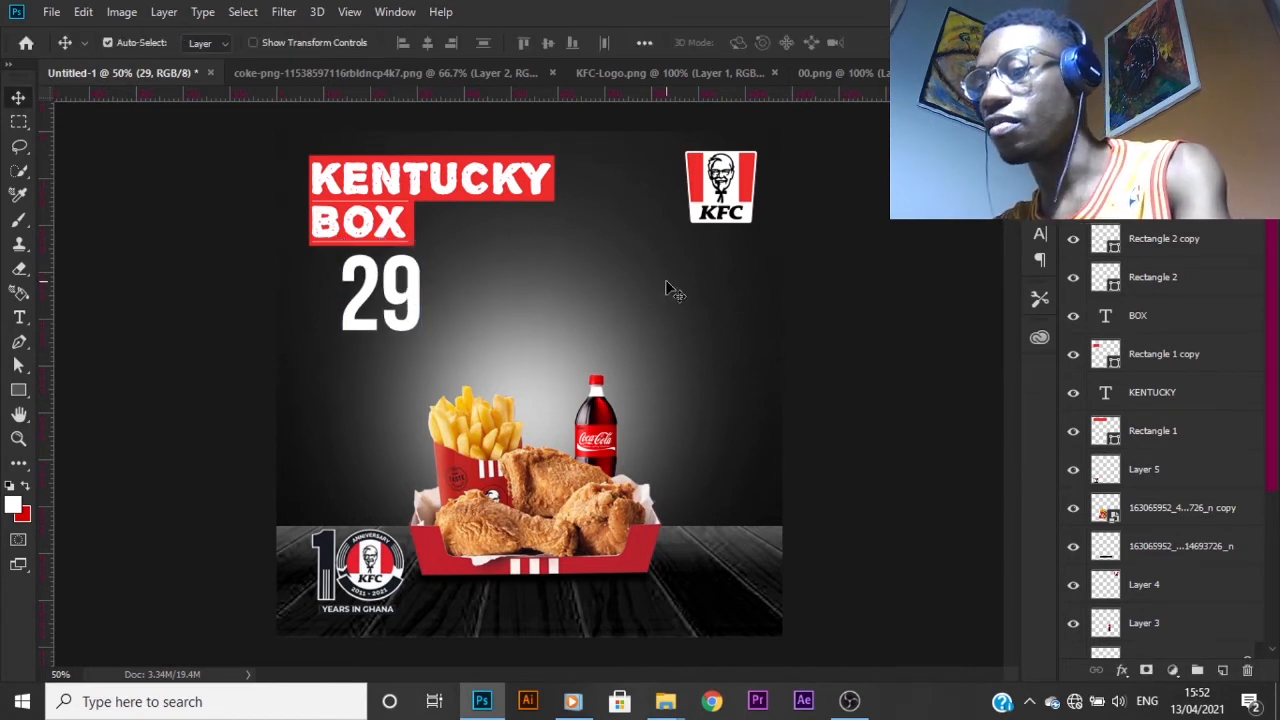
key("Down")
key("Down")
key("Down")
key("Right")
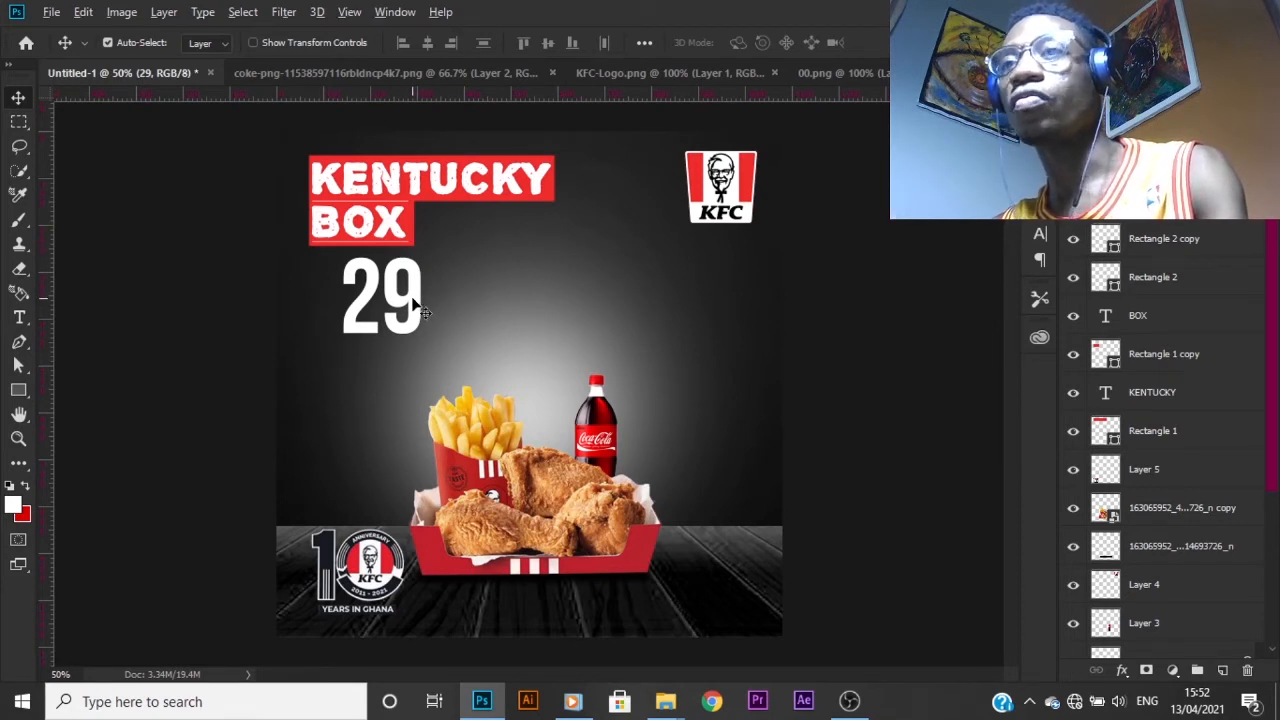
- Duplicate the number 29 beside the original and replace the copy's text with GHC
left_click_drag(422, 313, 515, 310)
key("t")
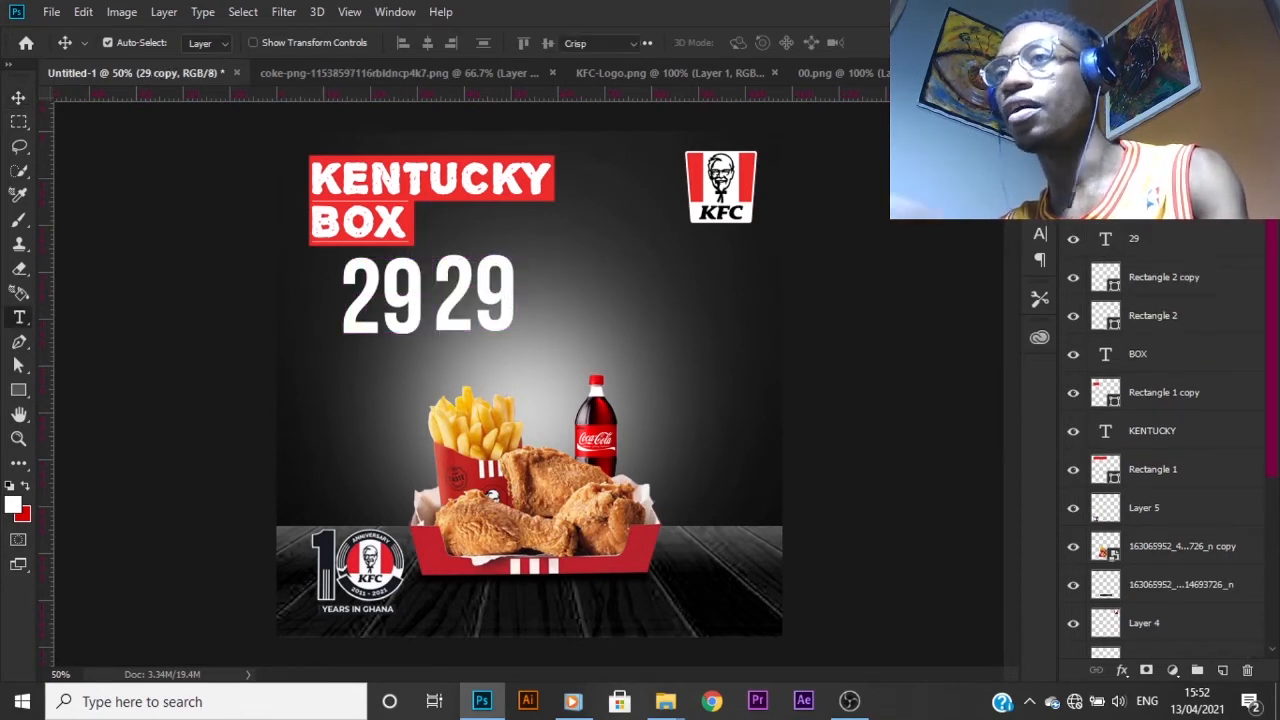
double_click(1106, 240)
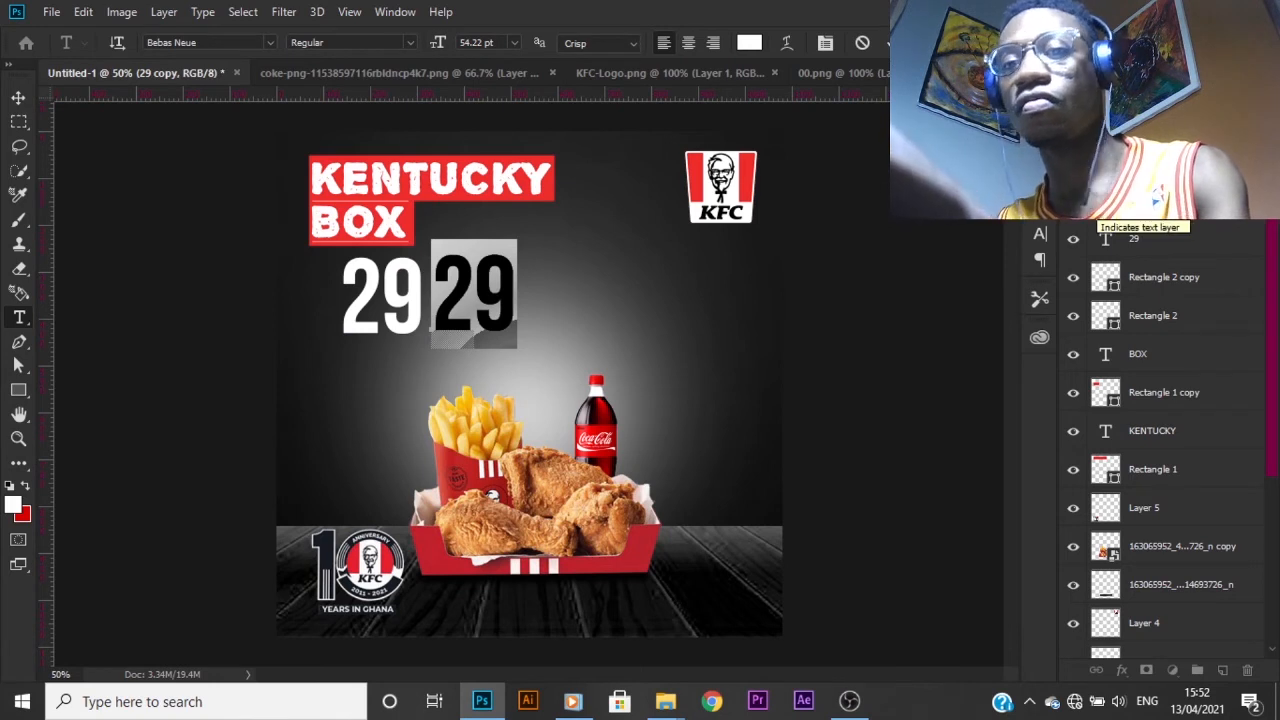
type("GHC")
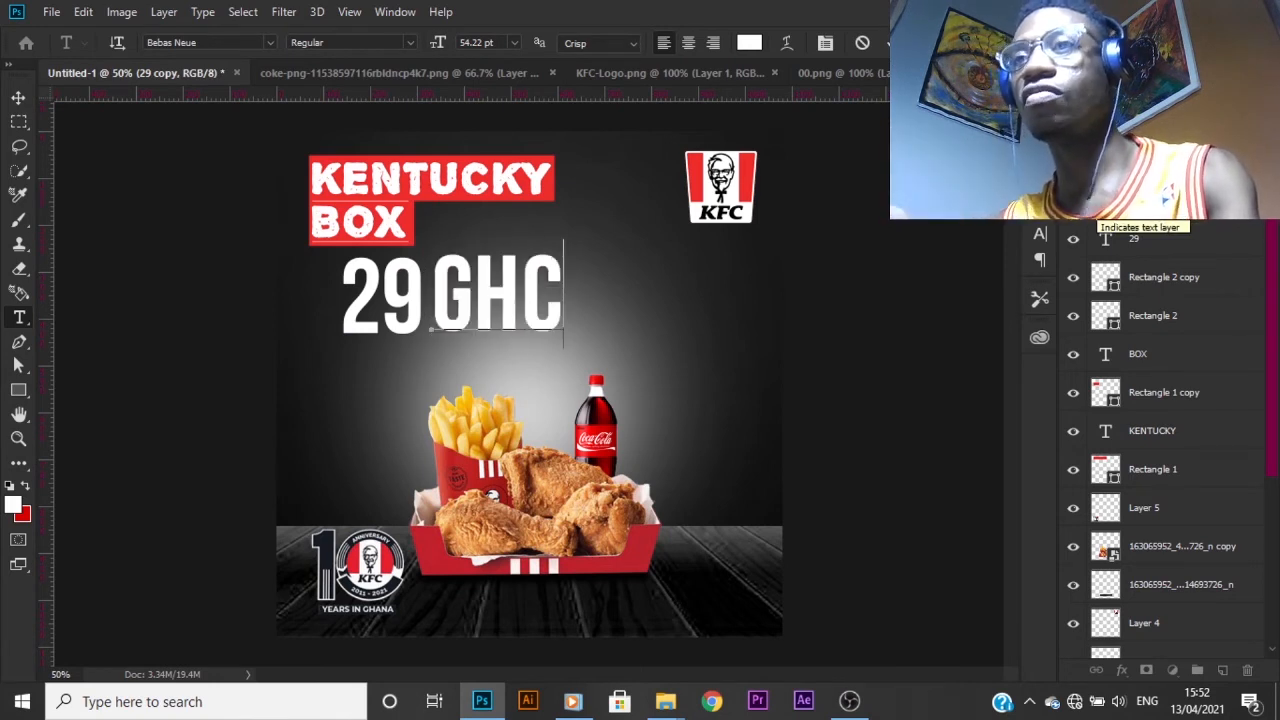
key("ctrl+Return")
- Scale the GHC text down to a small label and place it before the upper part of the 29
key("v")
left_click_drag(531, 294, 645, 298)
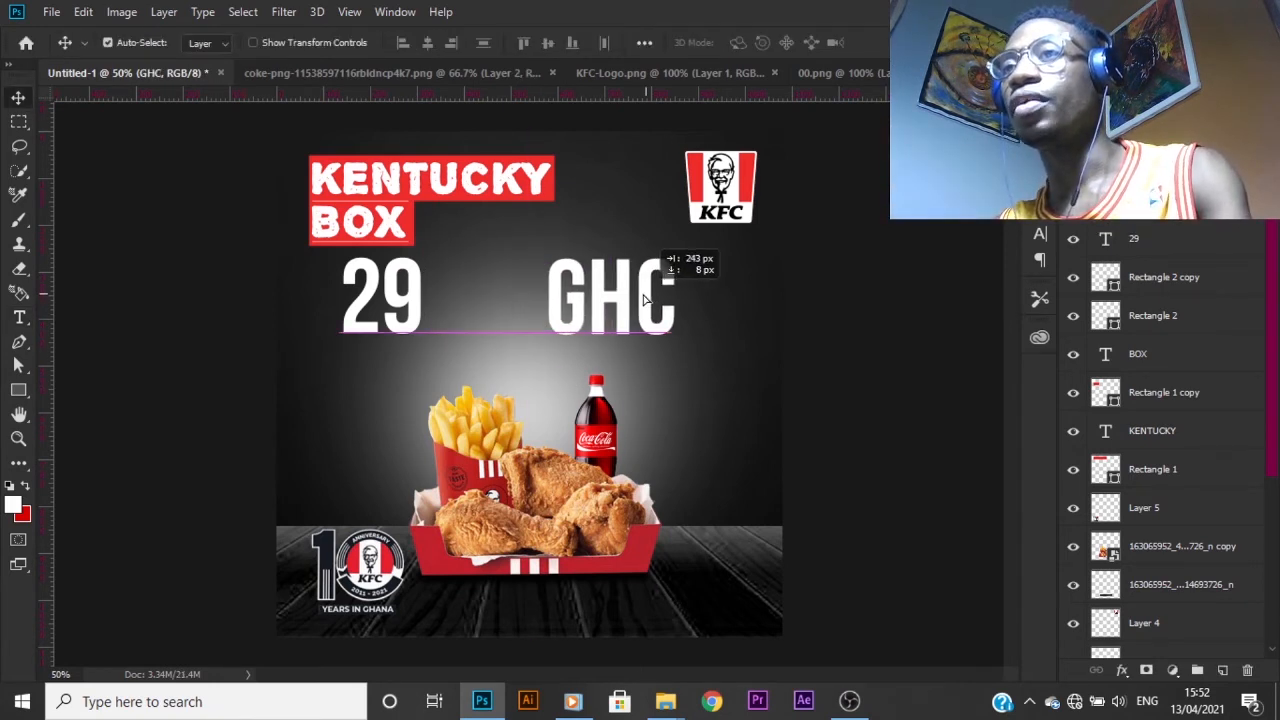
key("ctrl+t")
left_click_drag(678, 243, 313, 272)
key("Return")
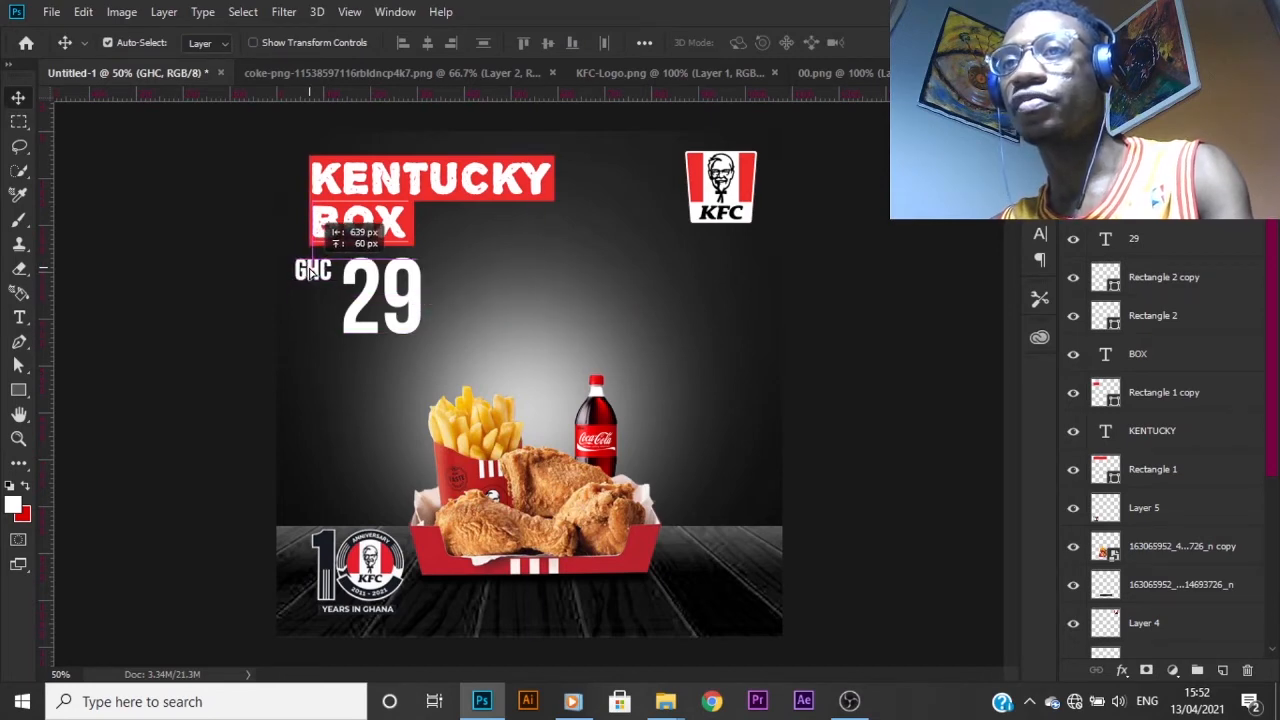
- Move the GHC label close to the 29 under the BOX bar and shrink it to fit the gap
key("ctrl+1")
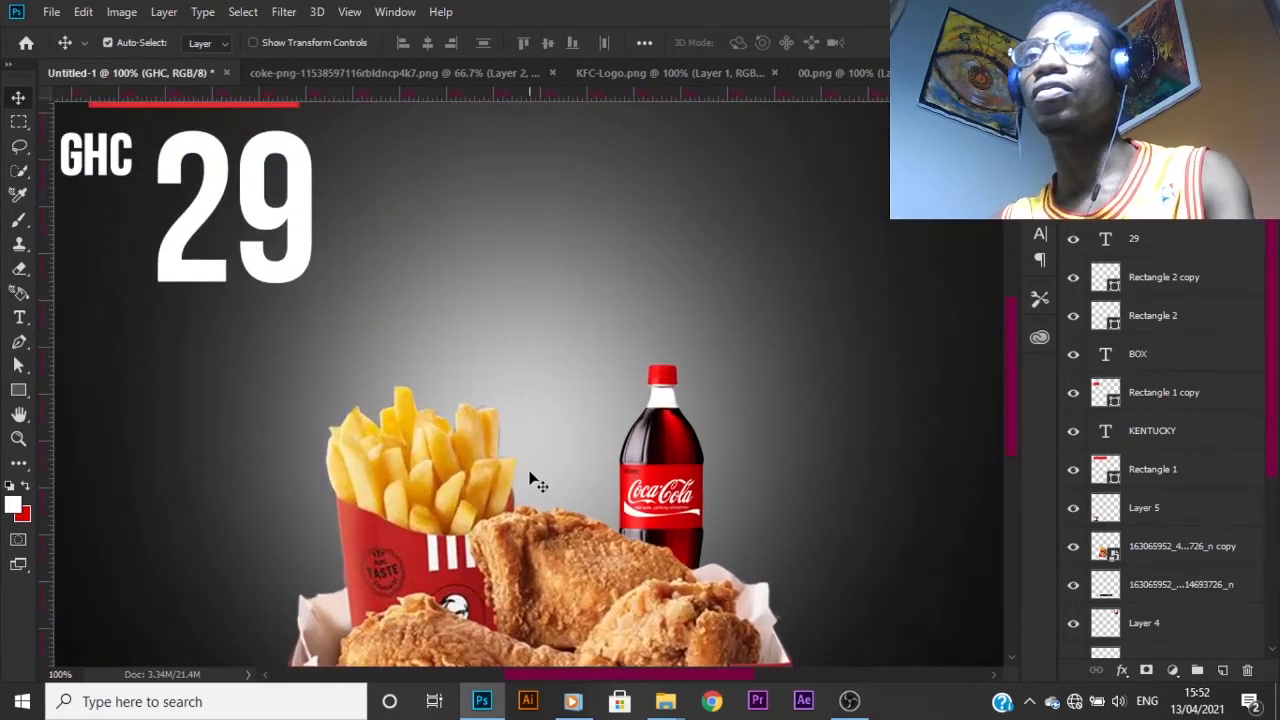
scroll(530, 480, "up", 2)
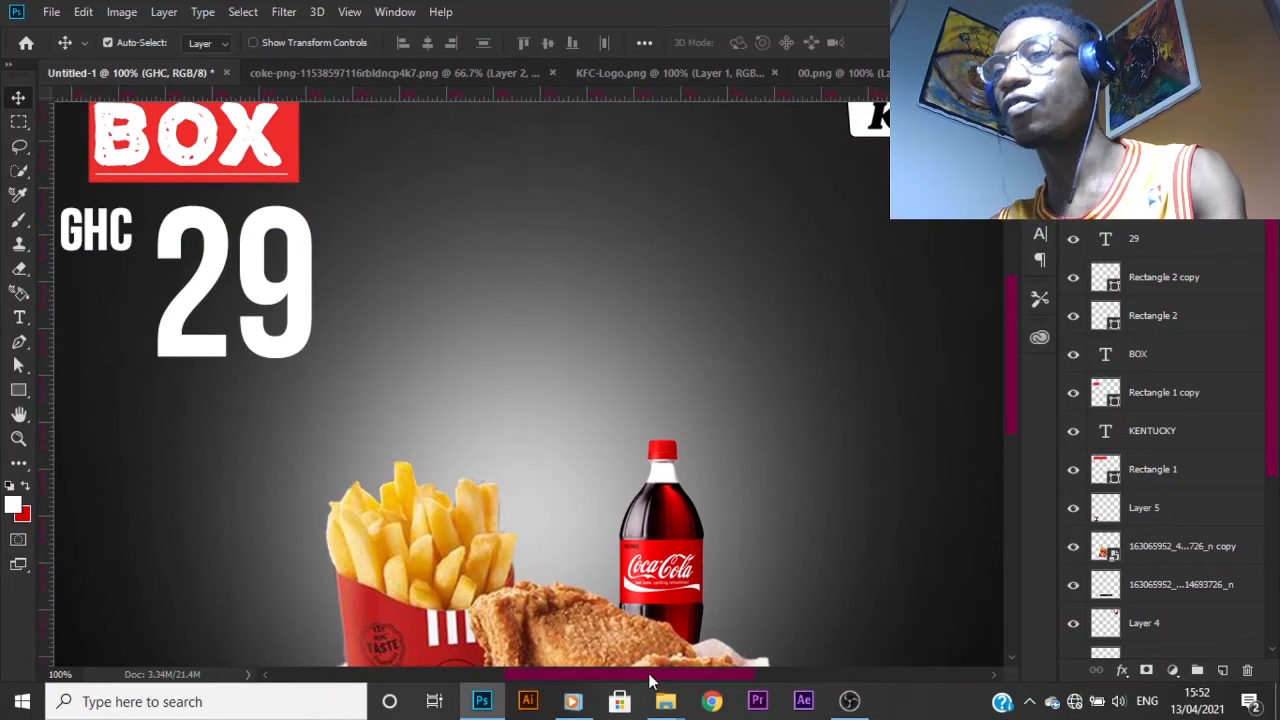
left_click_drag(647, 675, 595, 670)
scroll(270, 325, "up", 2)
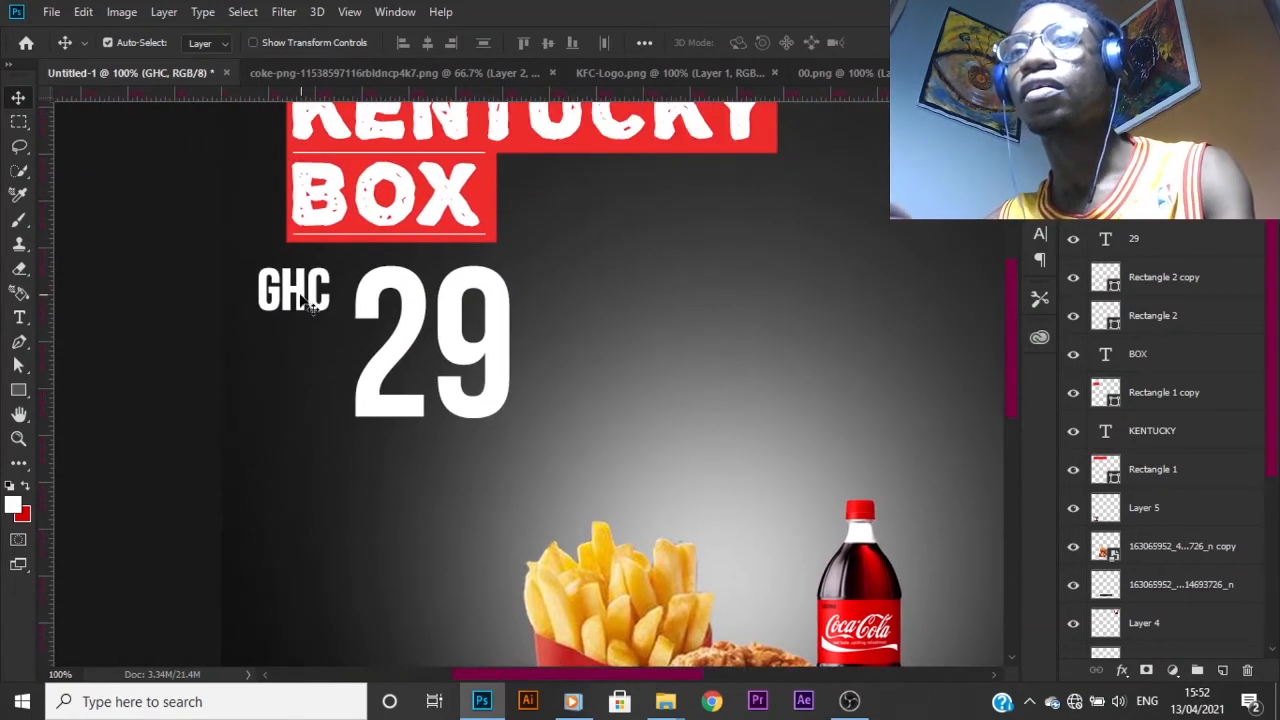
left_click_drag(298, 296, 325, 301)
key("ctrl+t")
key("Return")
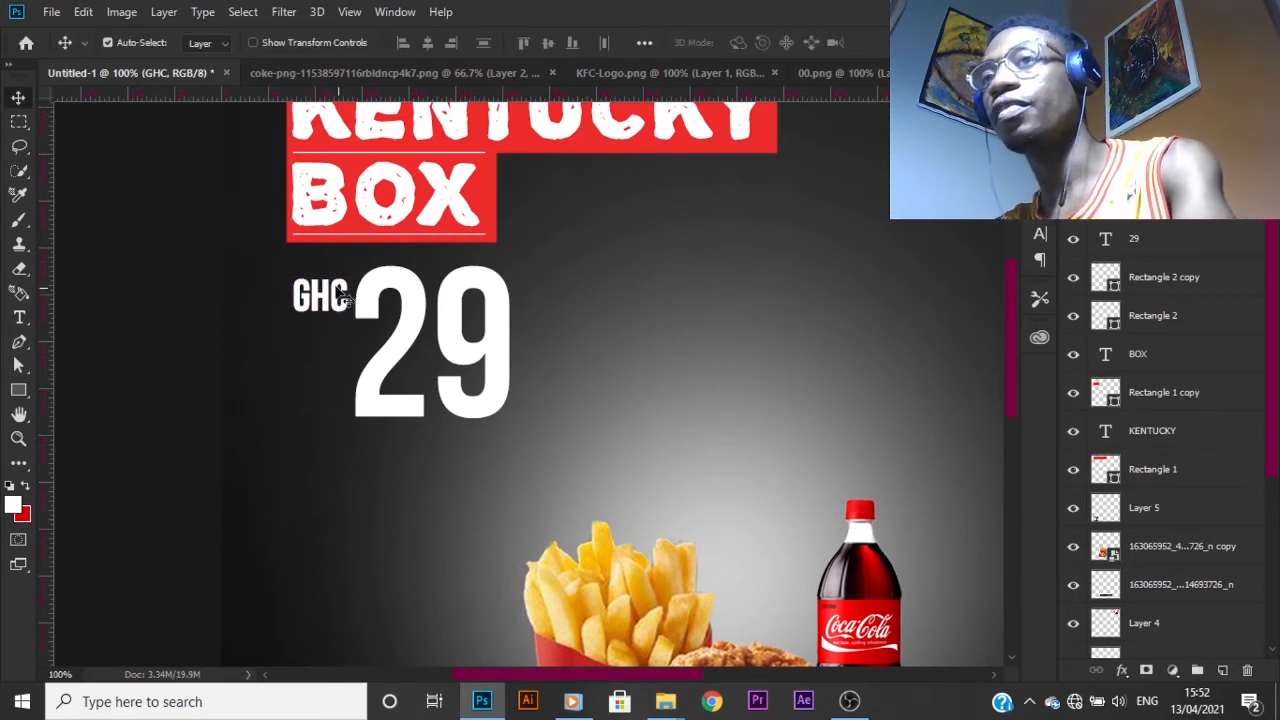
- Shrink the GHC label further and nudge it closer to the 29
key("ctrl+t")
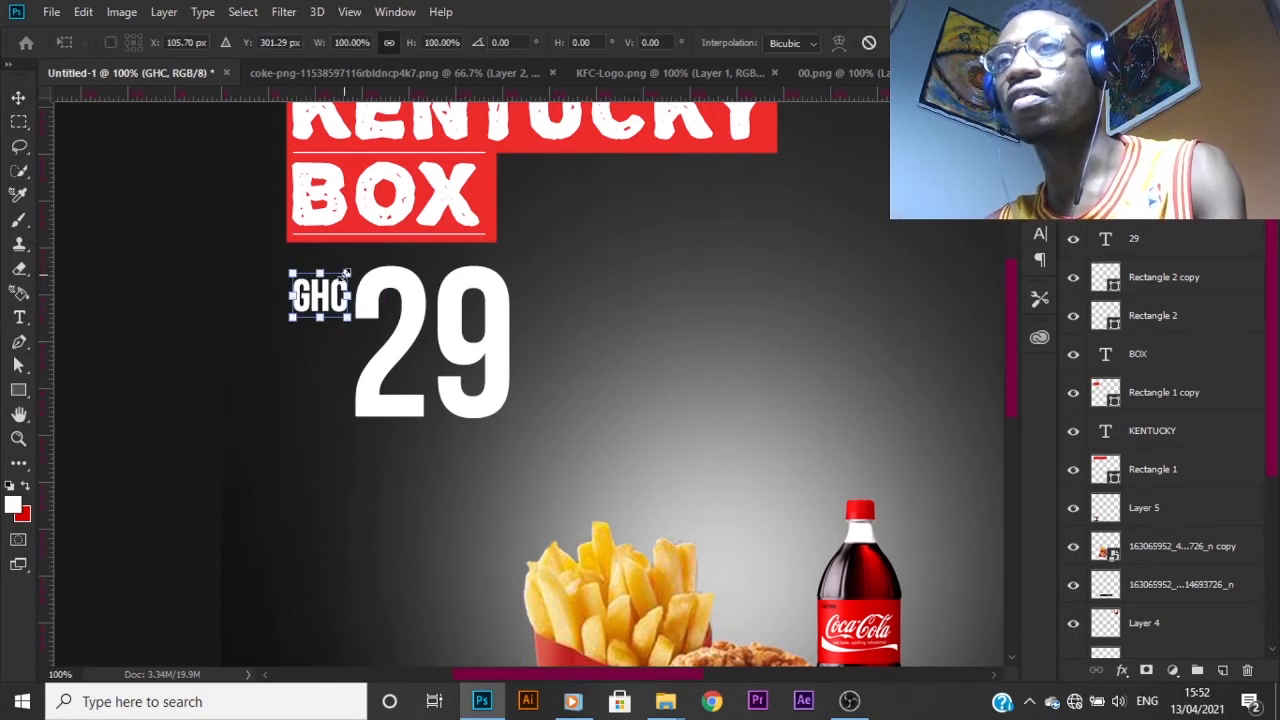
left_click_drag(346, 272, 340, 284)
key("Return")
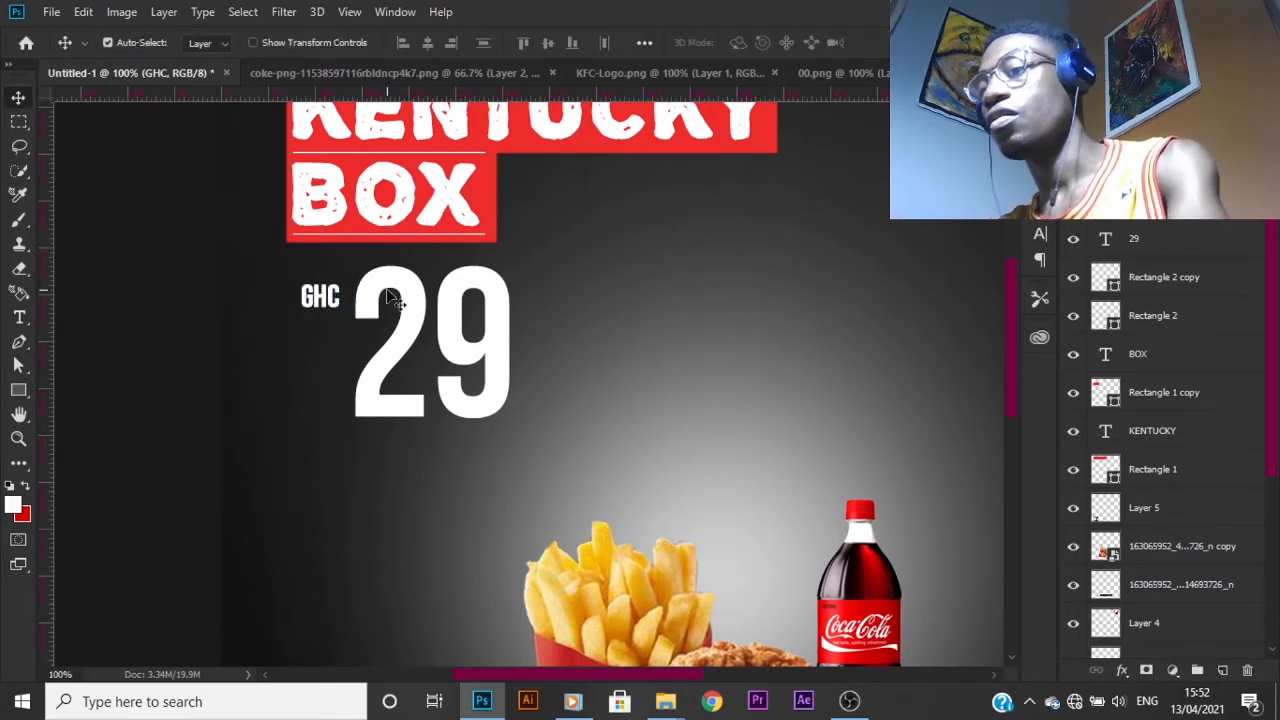
key("Right")
key("Right")
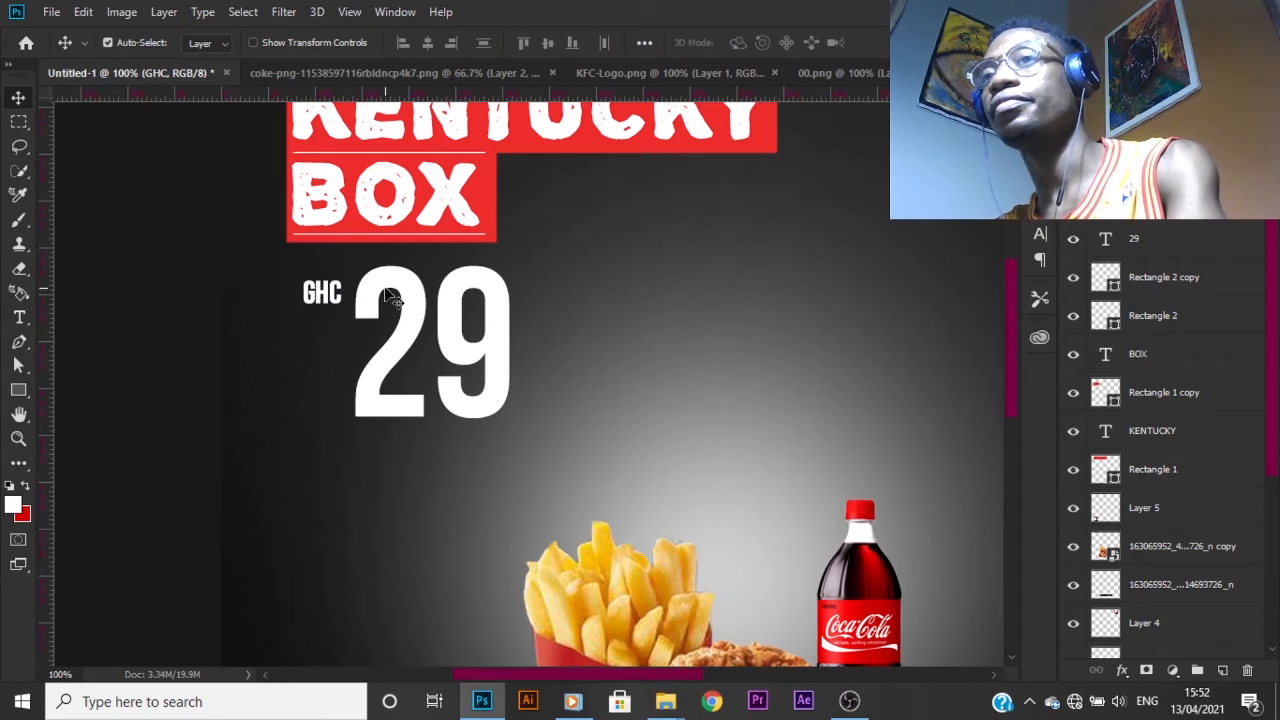
key("Right")
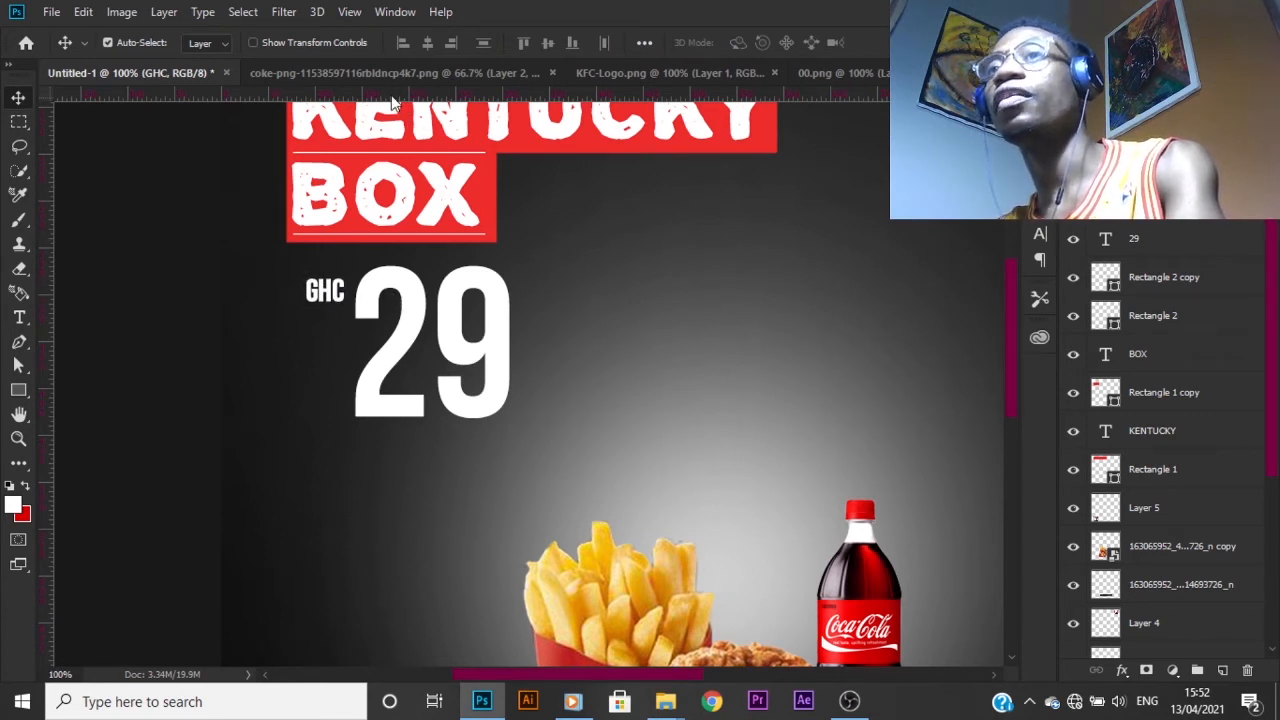
- Align the GHC label with the top of the 29 using a temporary horizontal guide, and remove the guide
left_click_drag(391, 95, 413, 264)
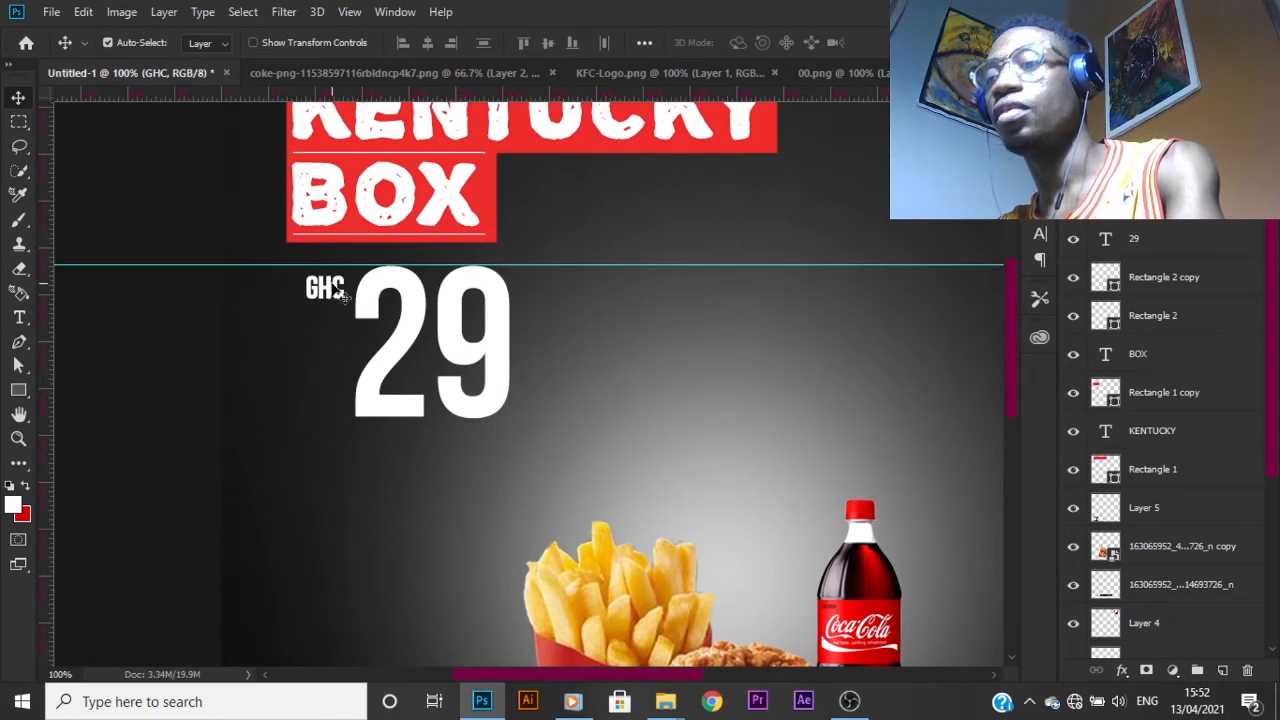
left_click_drag(343, 292, 347, 292)
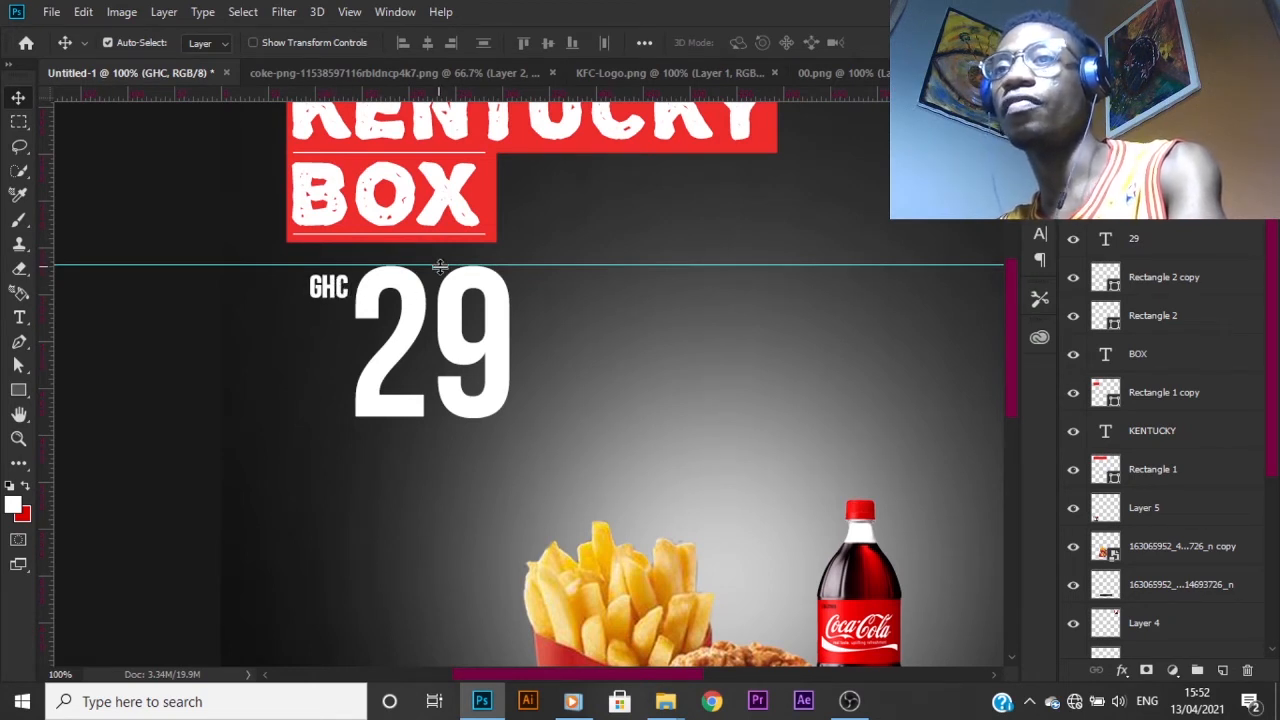
left_click_drag(432, 260, 539, 62)
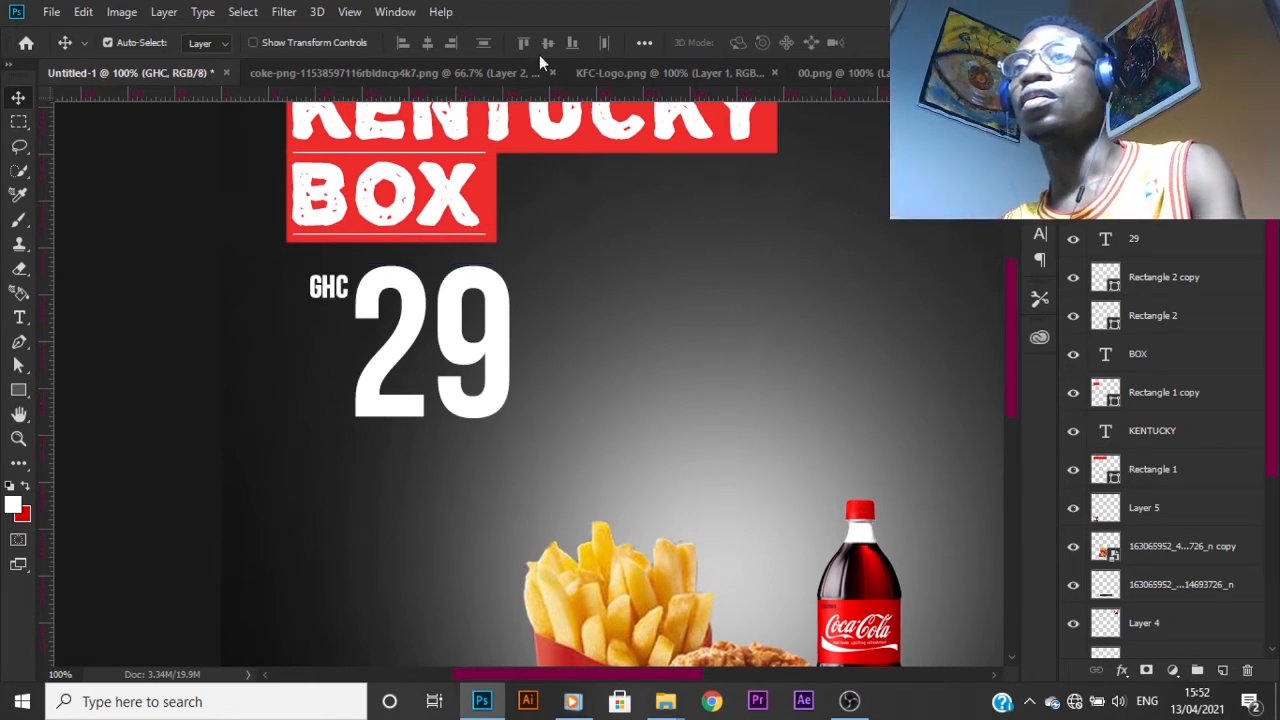
key("ctrl+minus")
key("ctrl+minus")
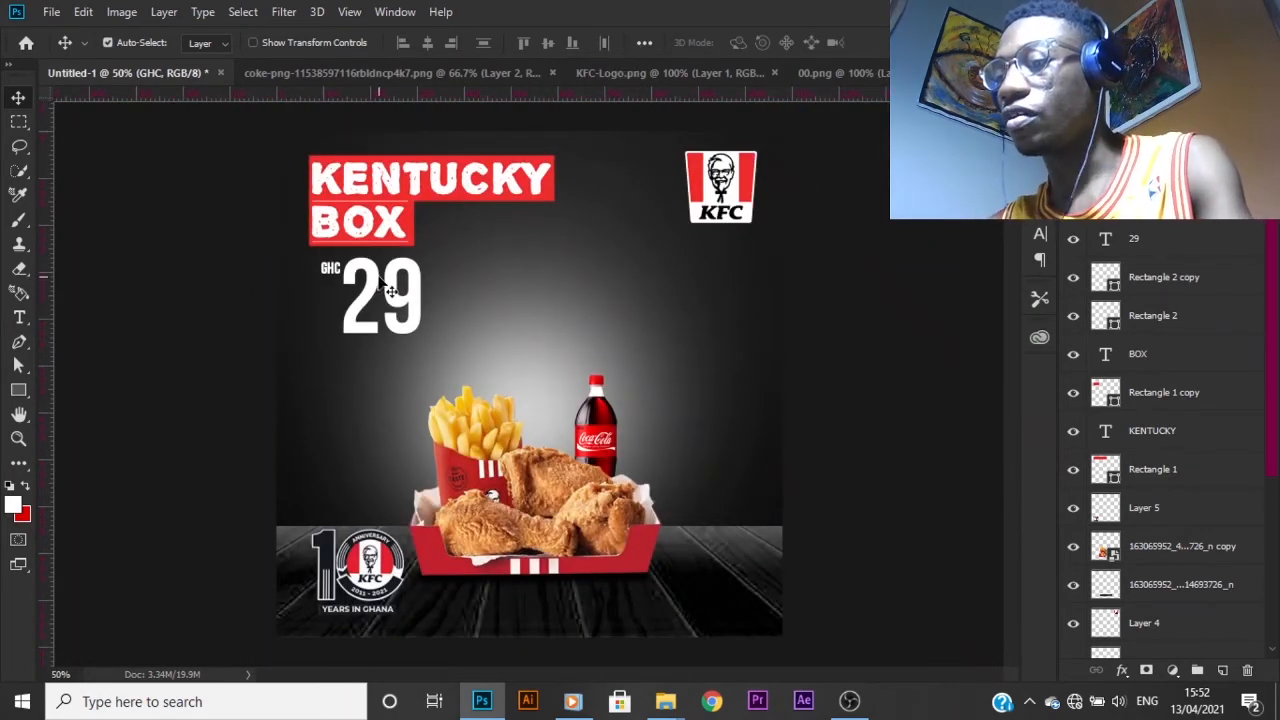
- Duplicate the GHC label to the other side of the 29 and replace its text with the placeholder DFGFDGFG
key("ctrl+plus")
key("ctrl+plus")
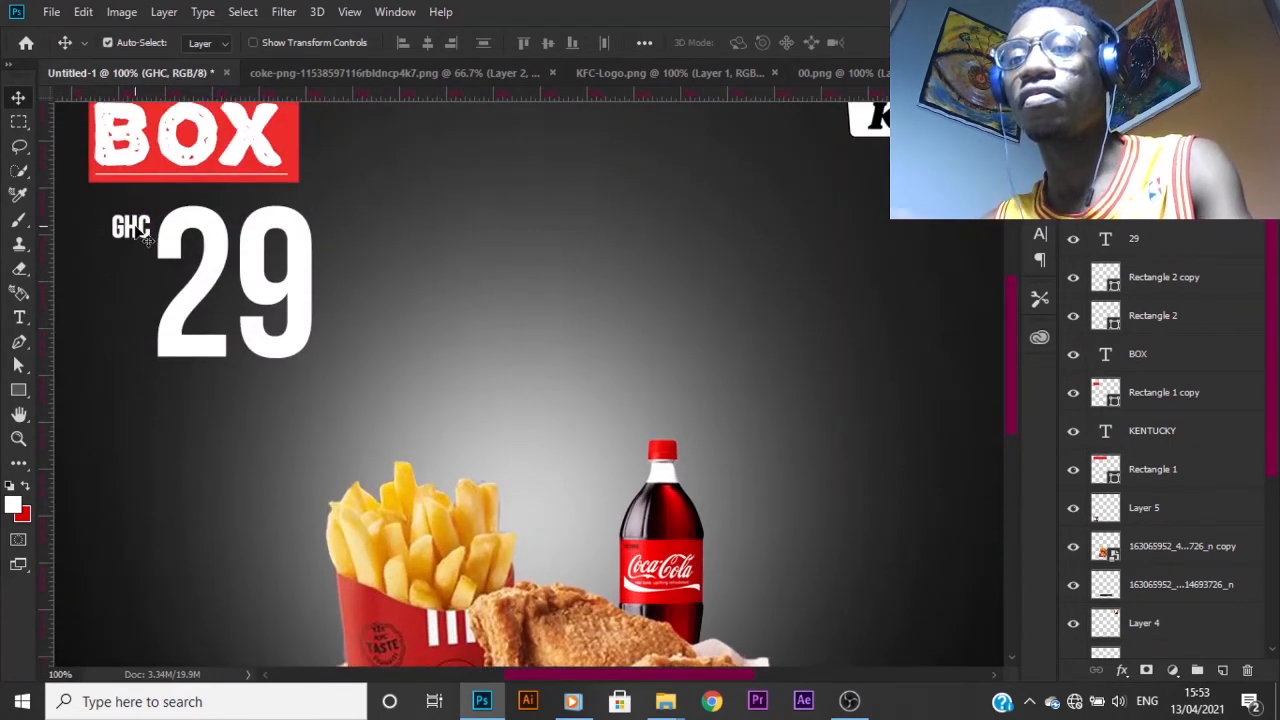
left_click_drag(138, 250, 392, 250)
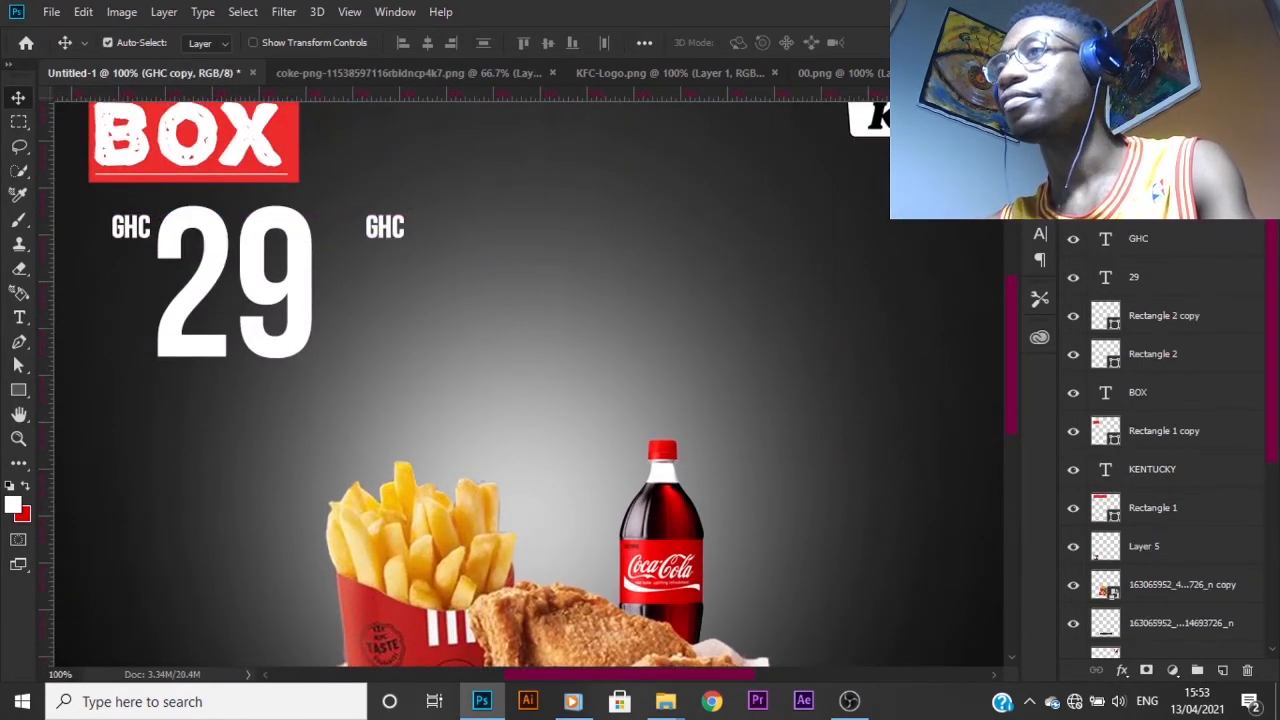
key("t")
double_click(385, 228)
type("FHG")
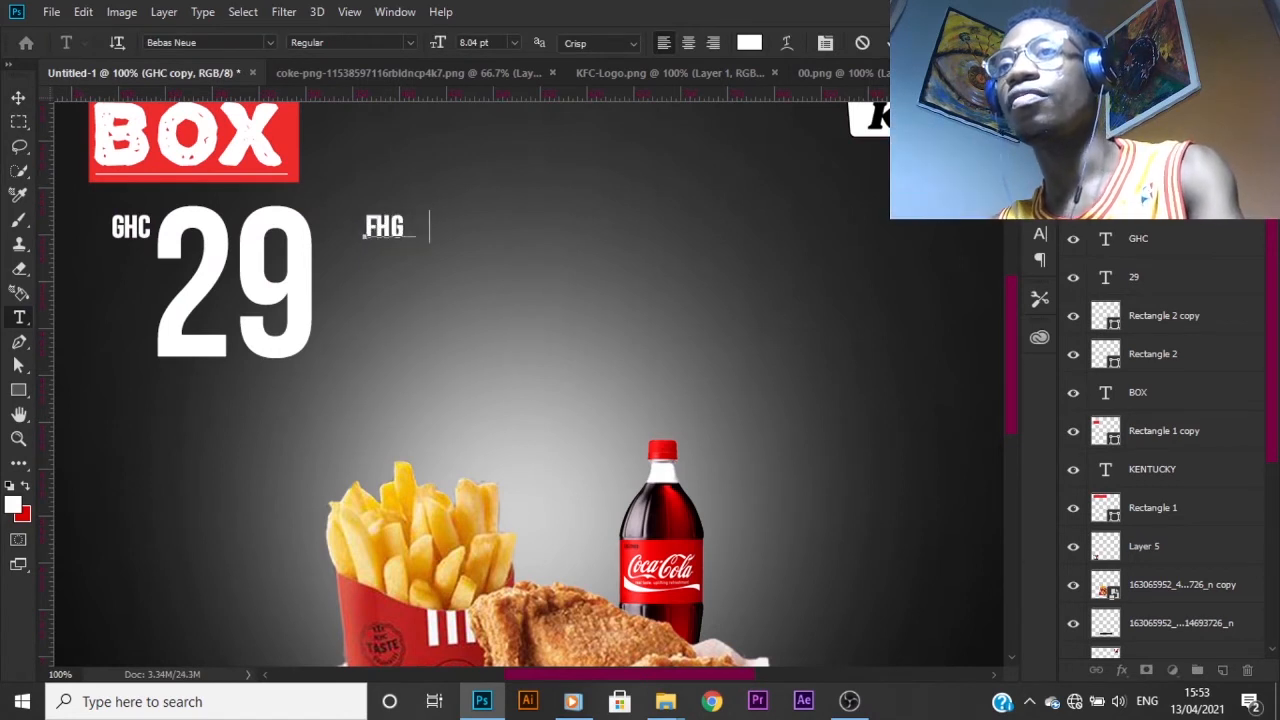
type("GHG")
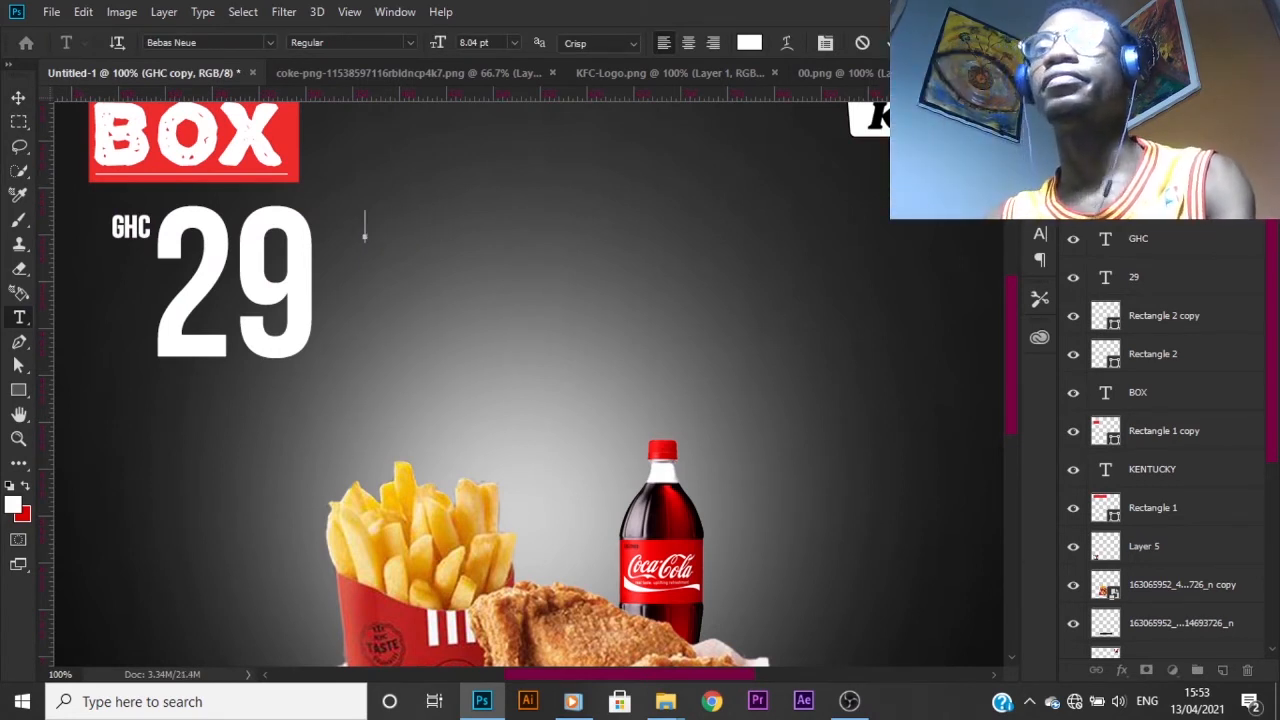
type("DFGFDGF")
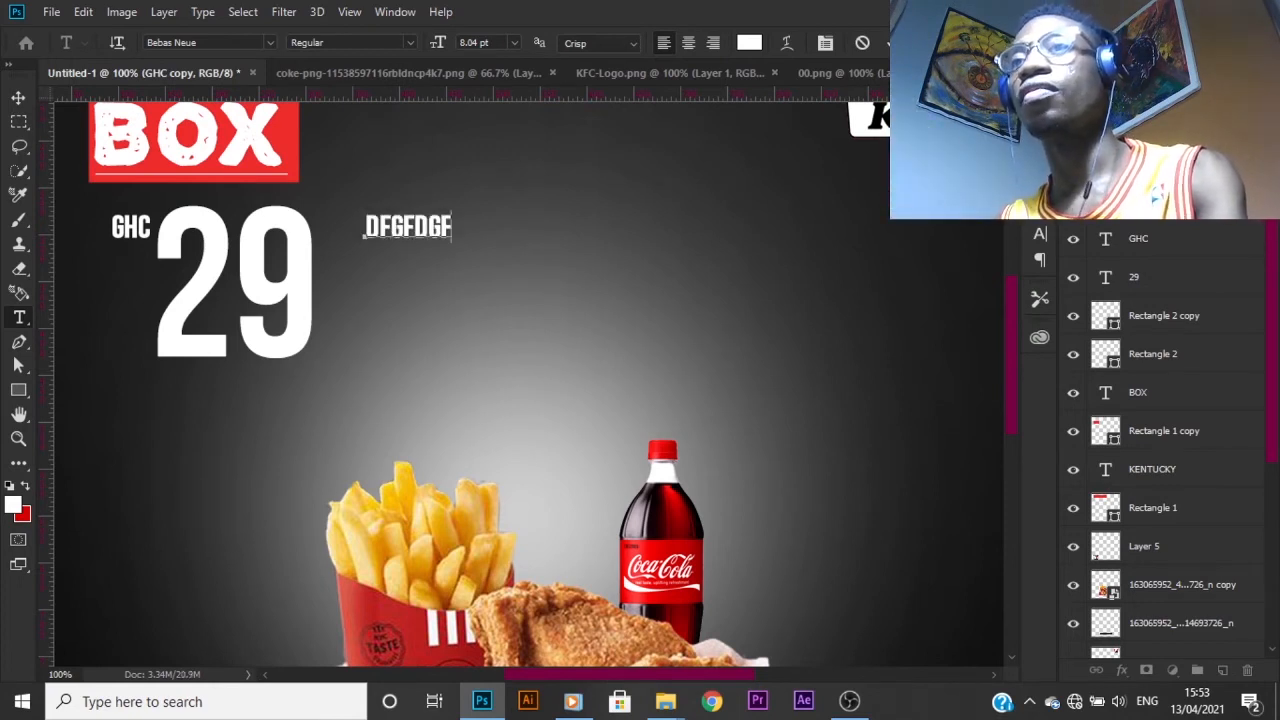
type("G")
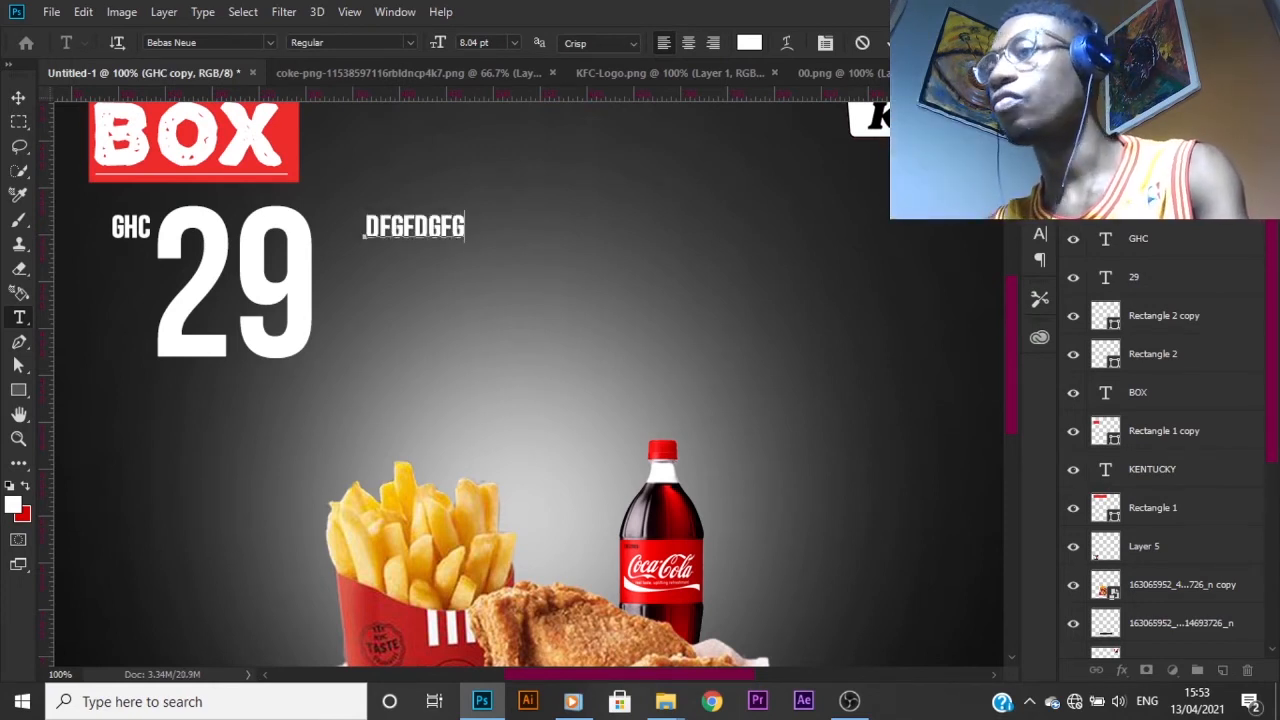
left_click(19, 98)
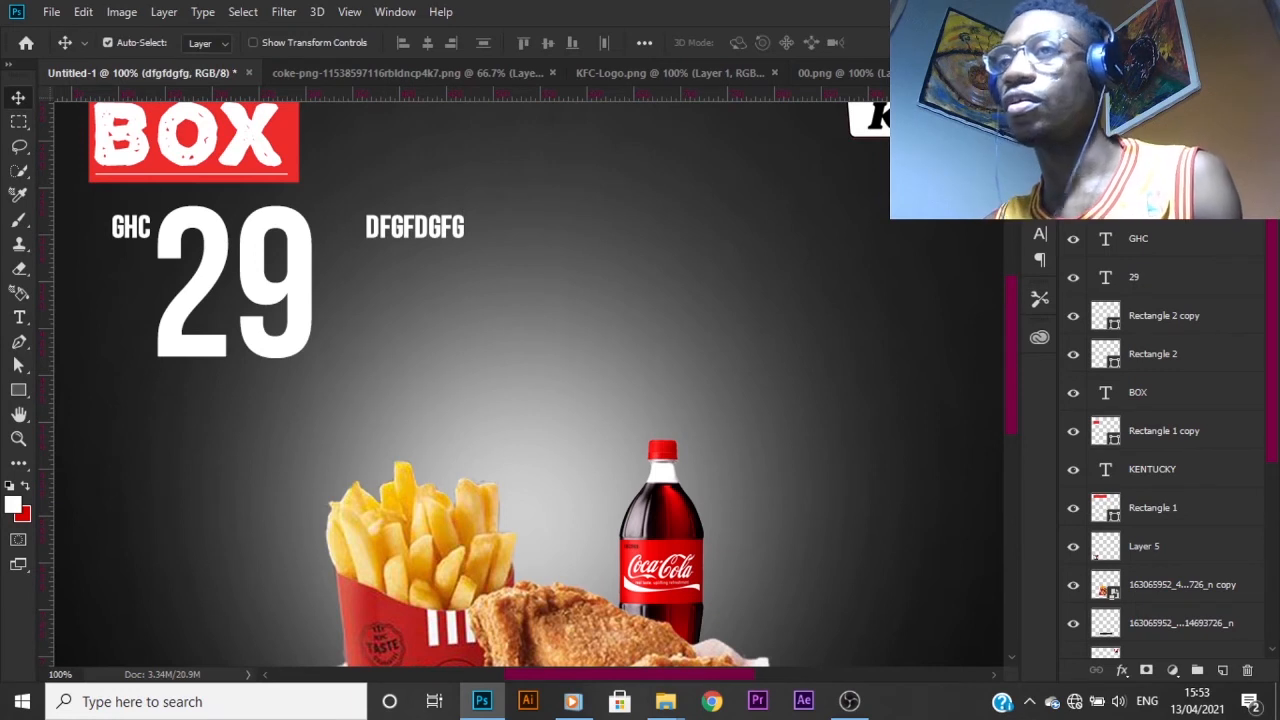
- Change the font of the placeholder text beside the price to Myriad Pro Black SemiCondensed
double_click(1105, 200)
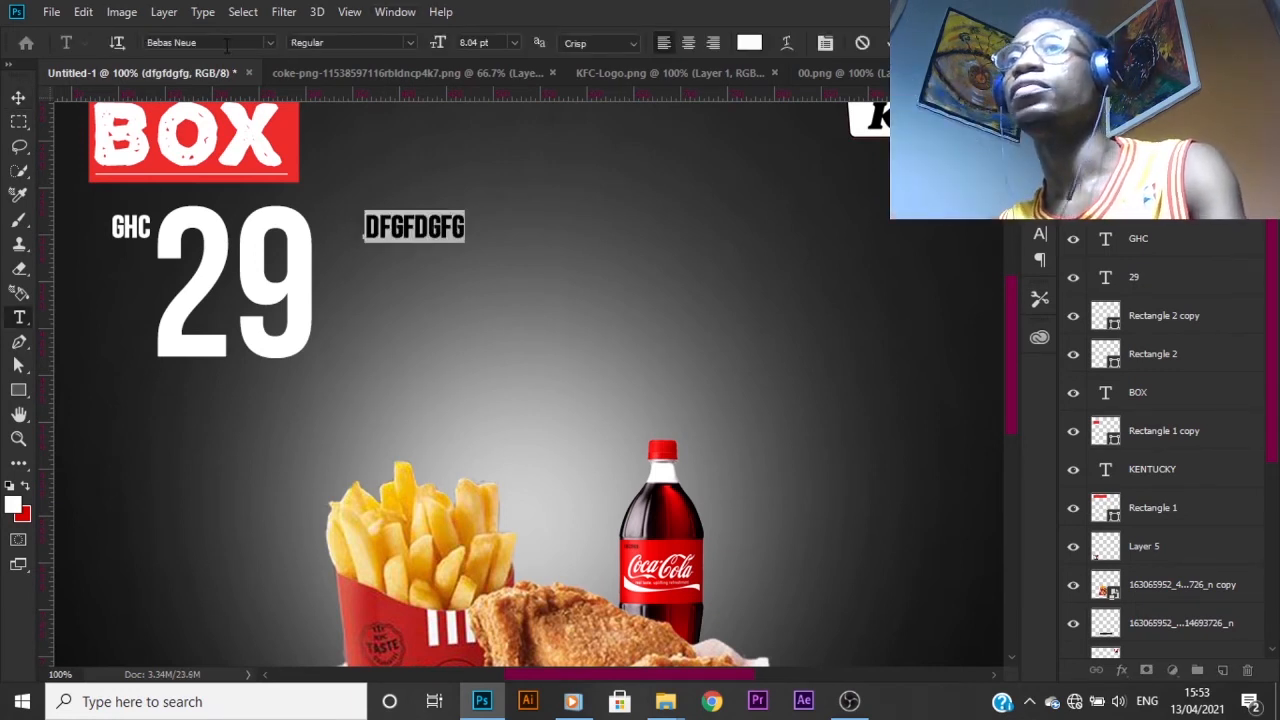
type("myriad")
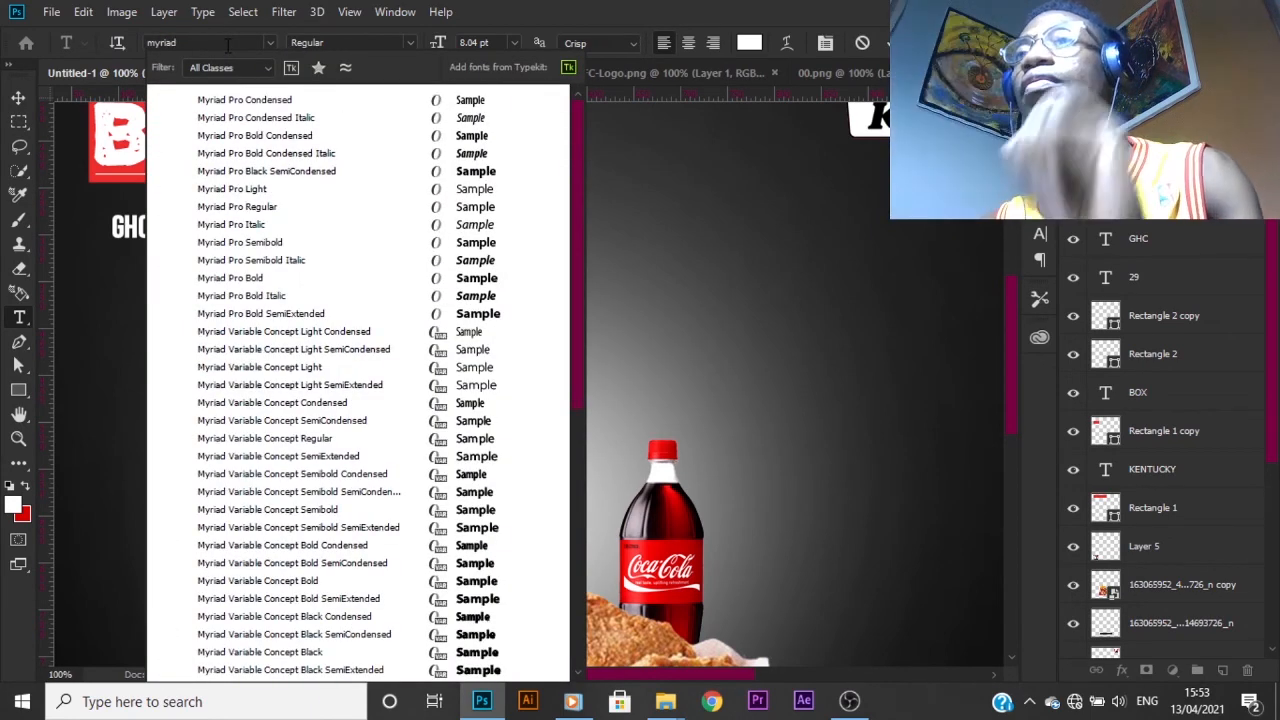
left_click(438, 175)
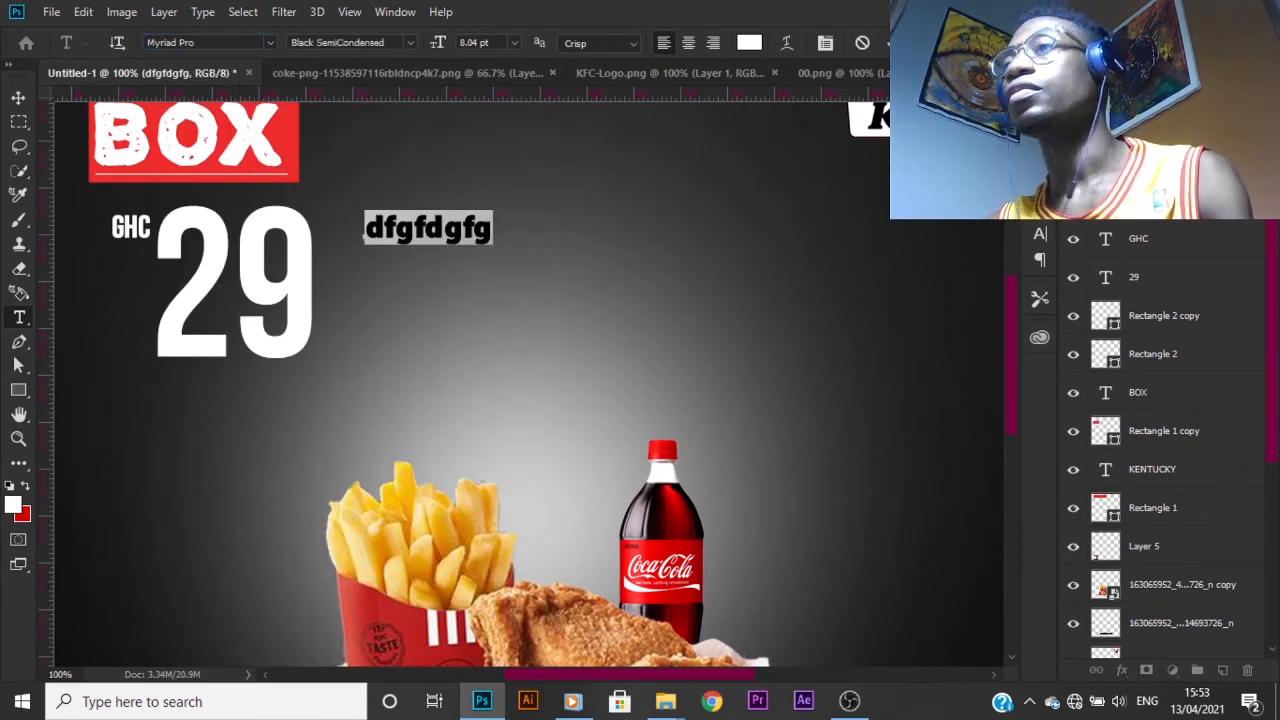
left_click(18, 97)
- Replace the placeholder text beside the price with fgrt
double_click(1105, 200)
type("fgrt")
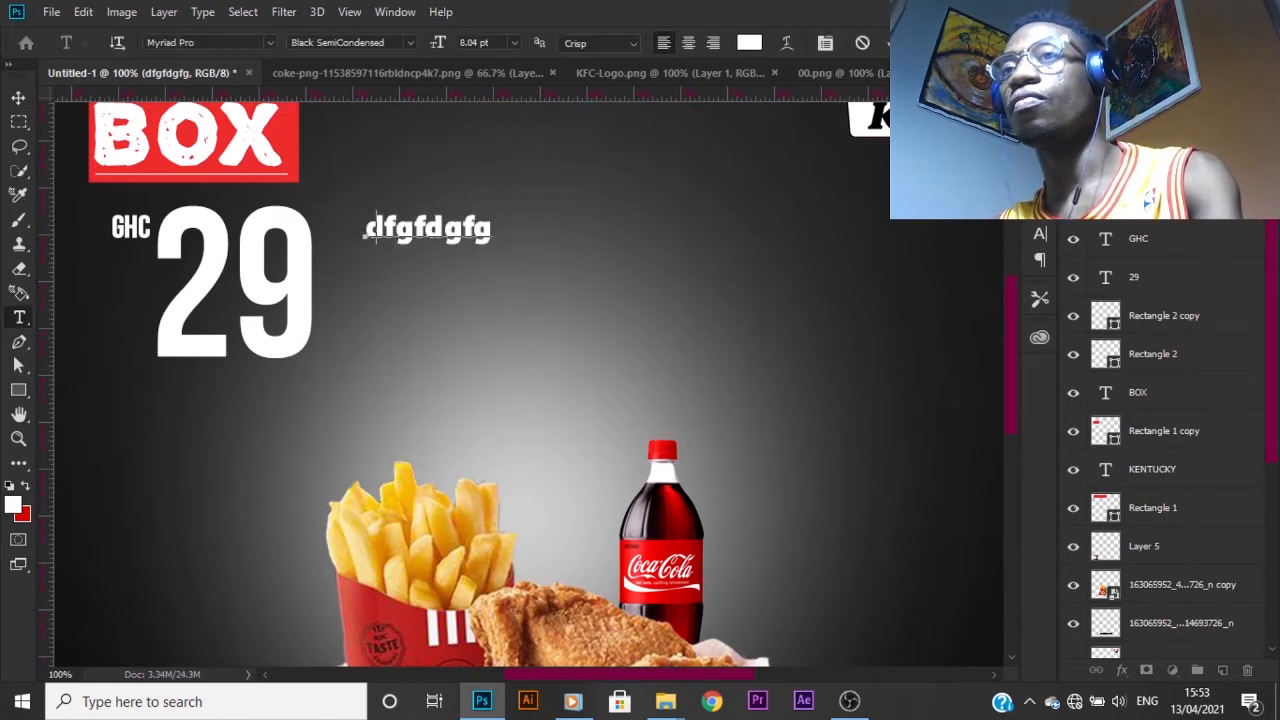
left_click(18, 97)
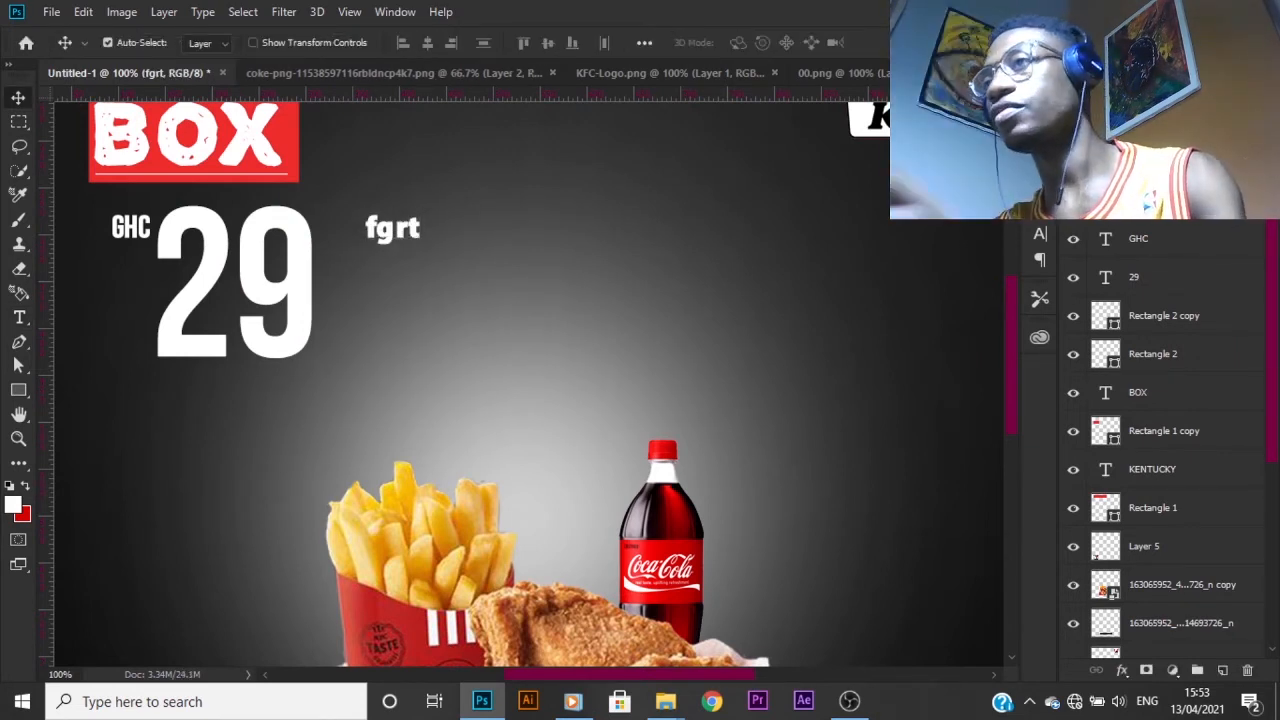
- Change the font style of the placeholder text beside the price to Myriad Pro Condensed
double_click(1105, 200)
left_click(410, 43)
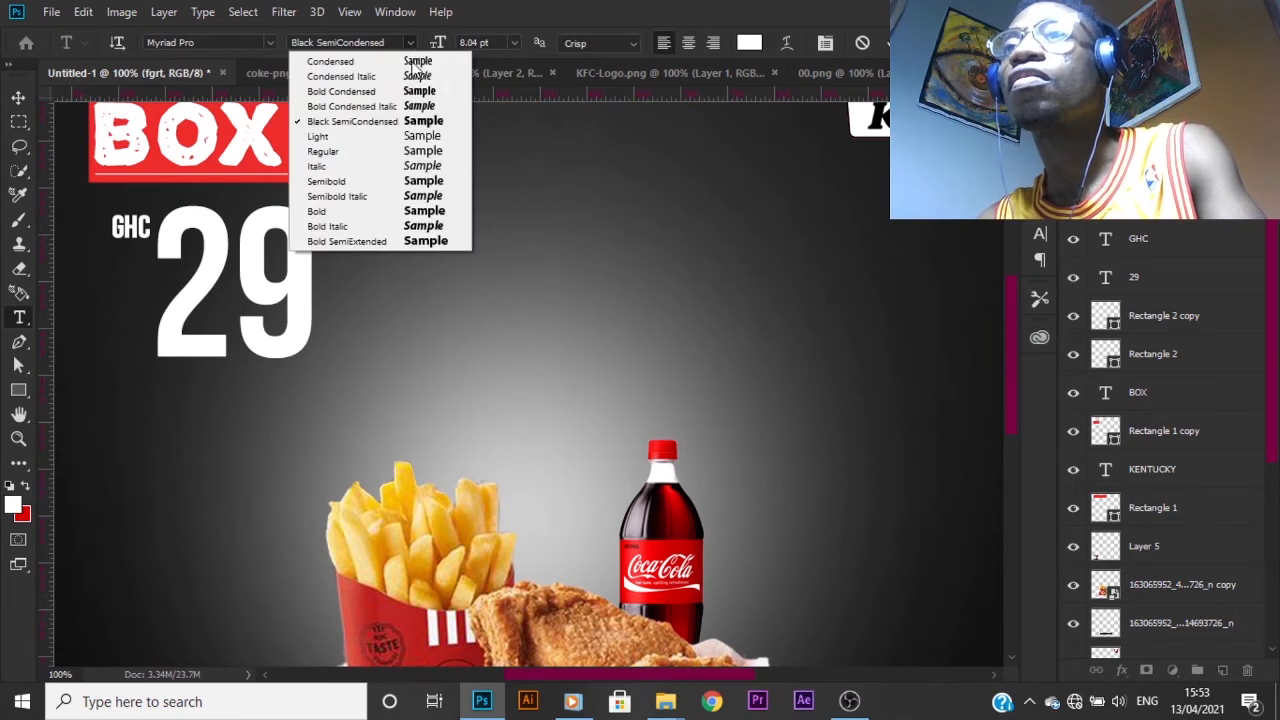
left_click(424, 155)
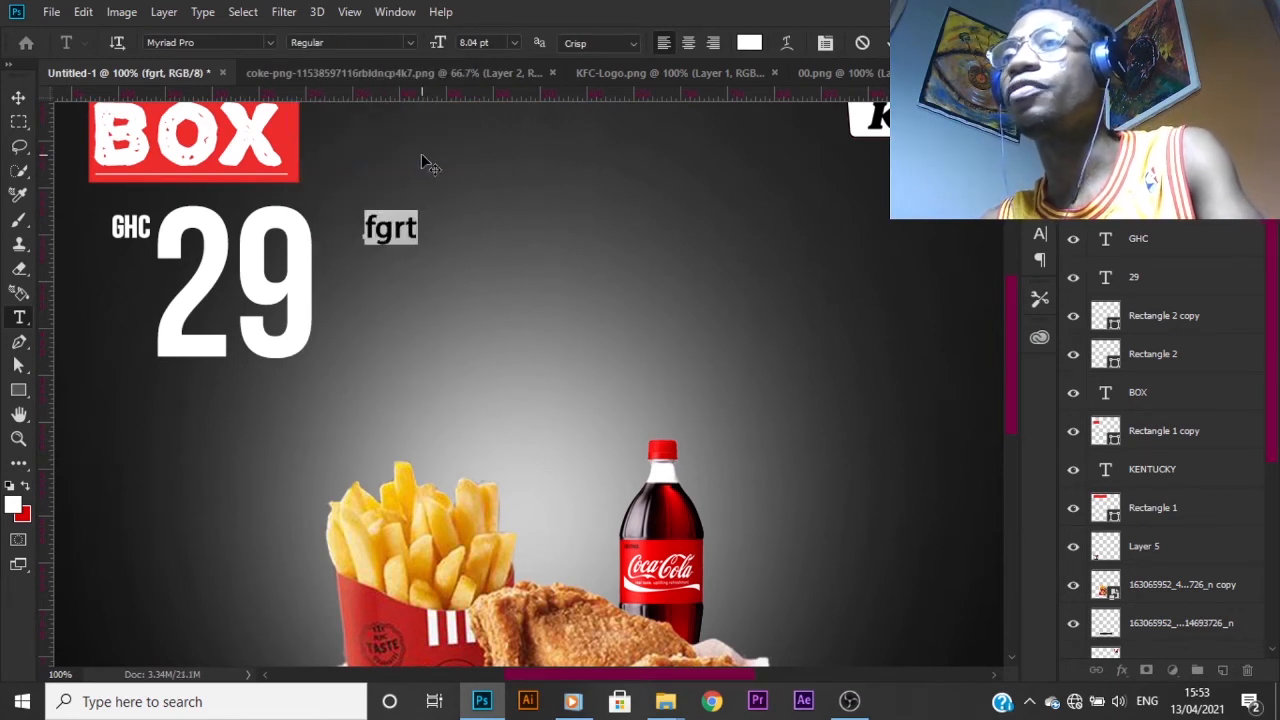
left_click(411, 44)
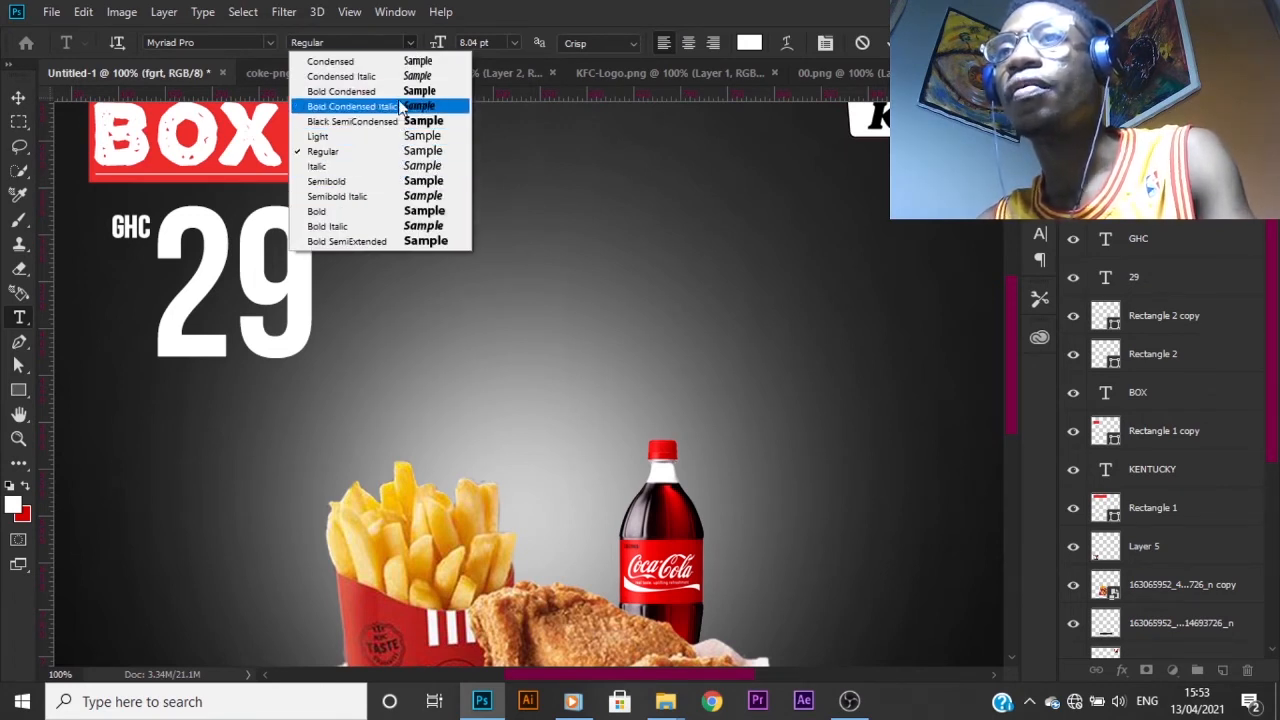
left_click(403, 63)
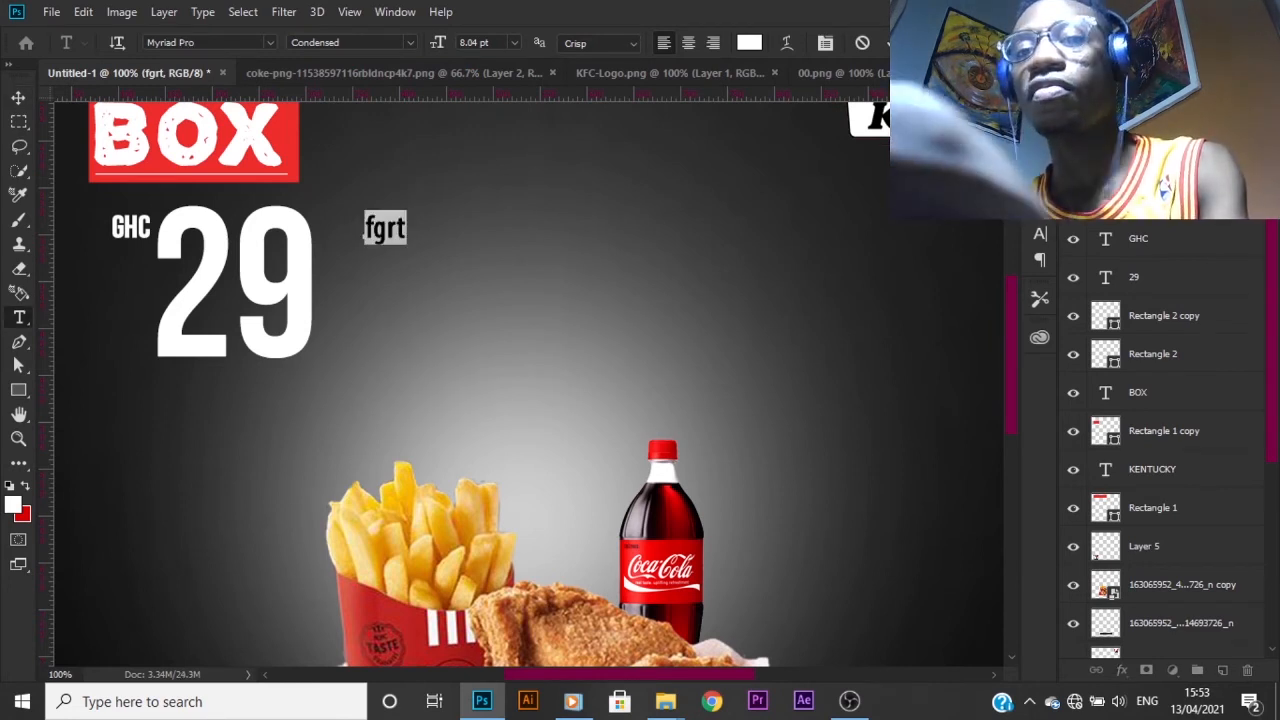
- Replace the placeholder text with "3 Pieces of Chicken" and move the line closer to the 29
left_click(379, 227)
type("3 Pieces of Chicken")
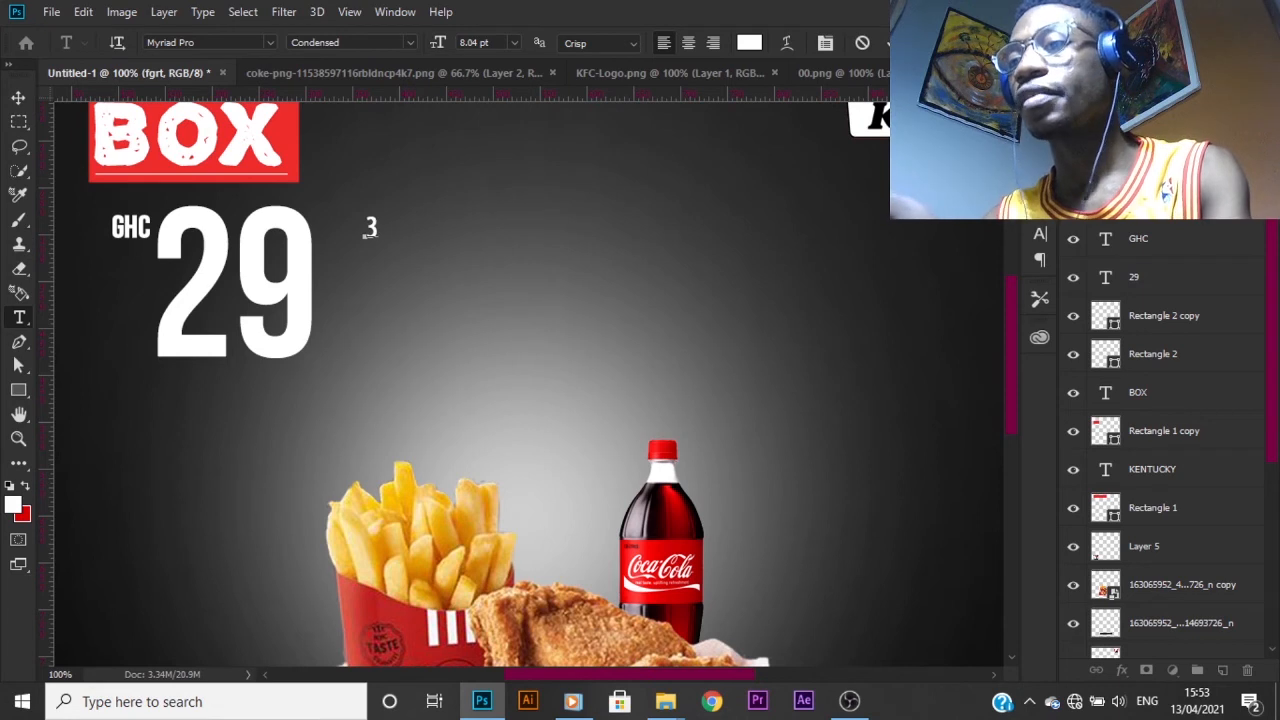
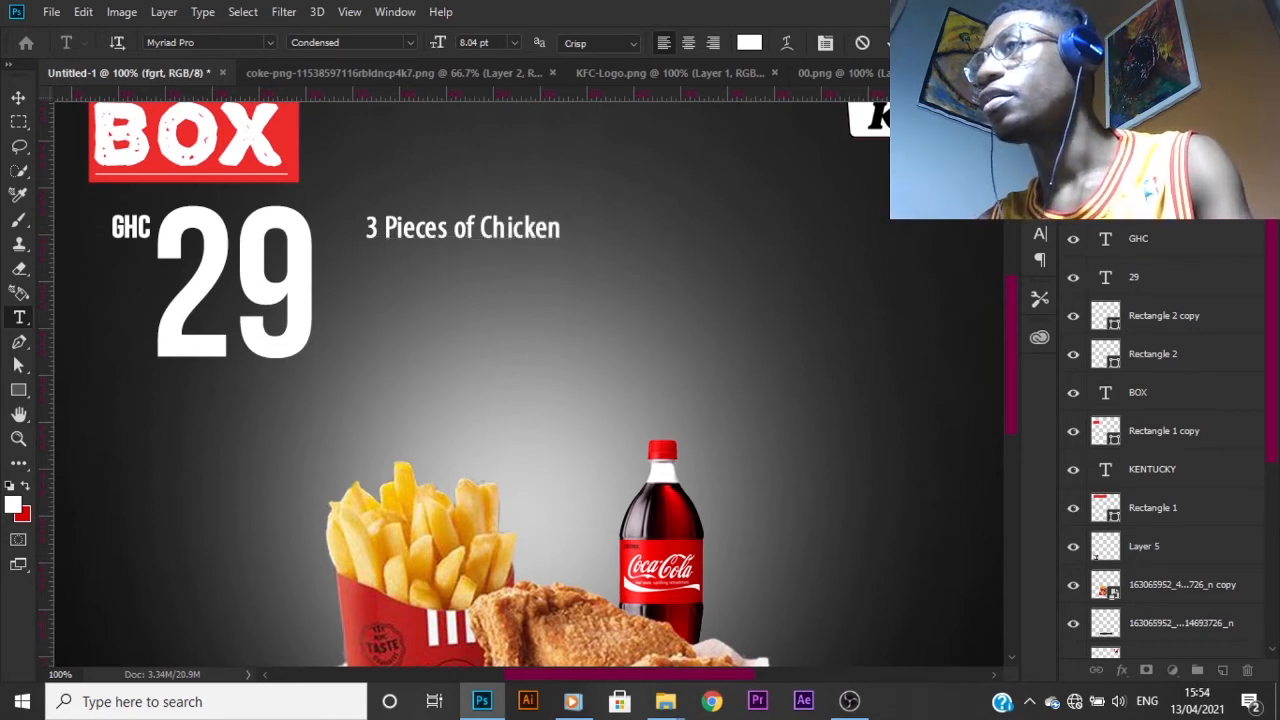
left_click(18, 97)
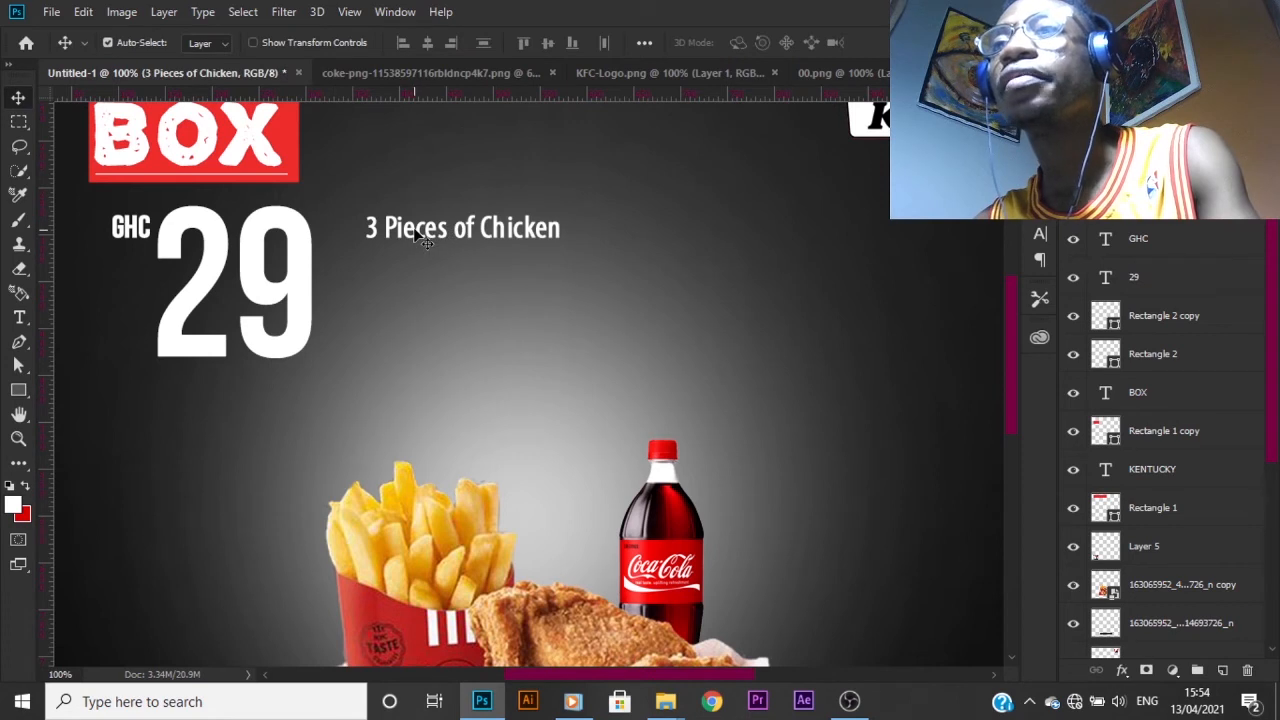
left_click_drag(420, 235, 374, 237)
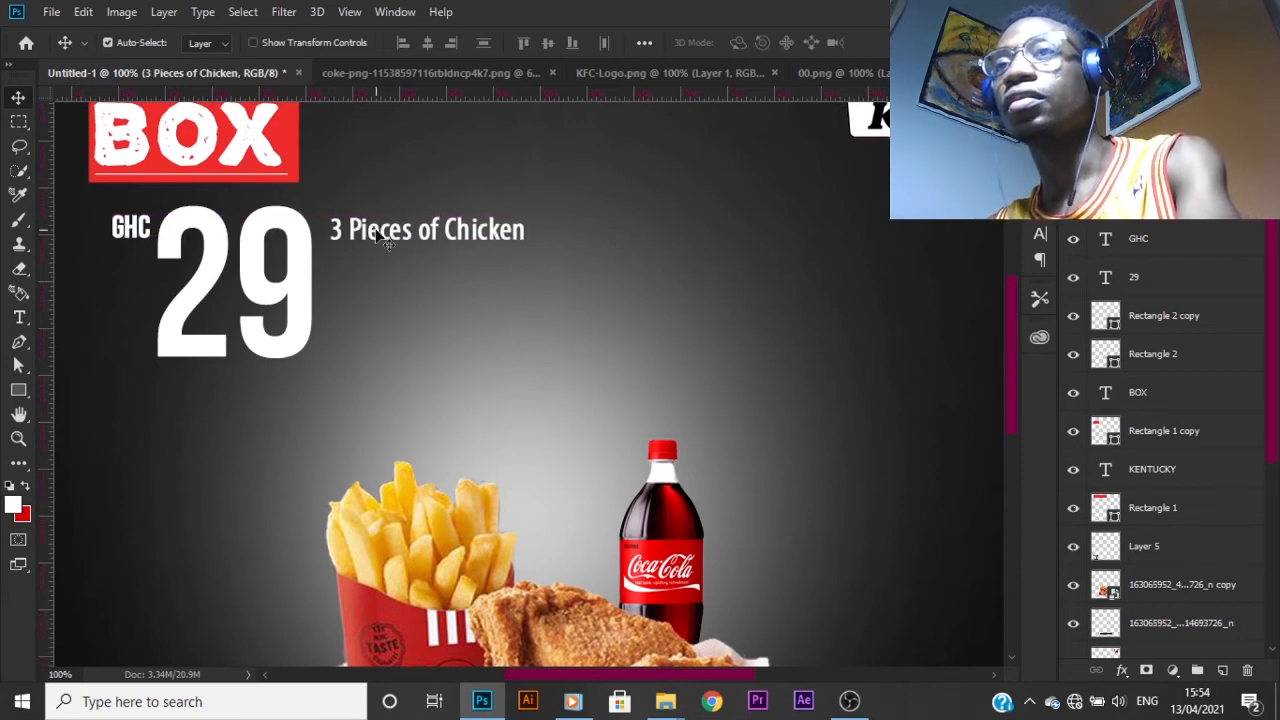
- Duplicate the "3 Pieces of Chicken" line and shift the copy straight down below the original
key("ctrl+j")
key("shift+Down")
key("shift+Down")
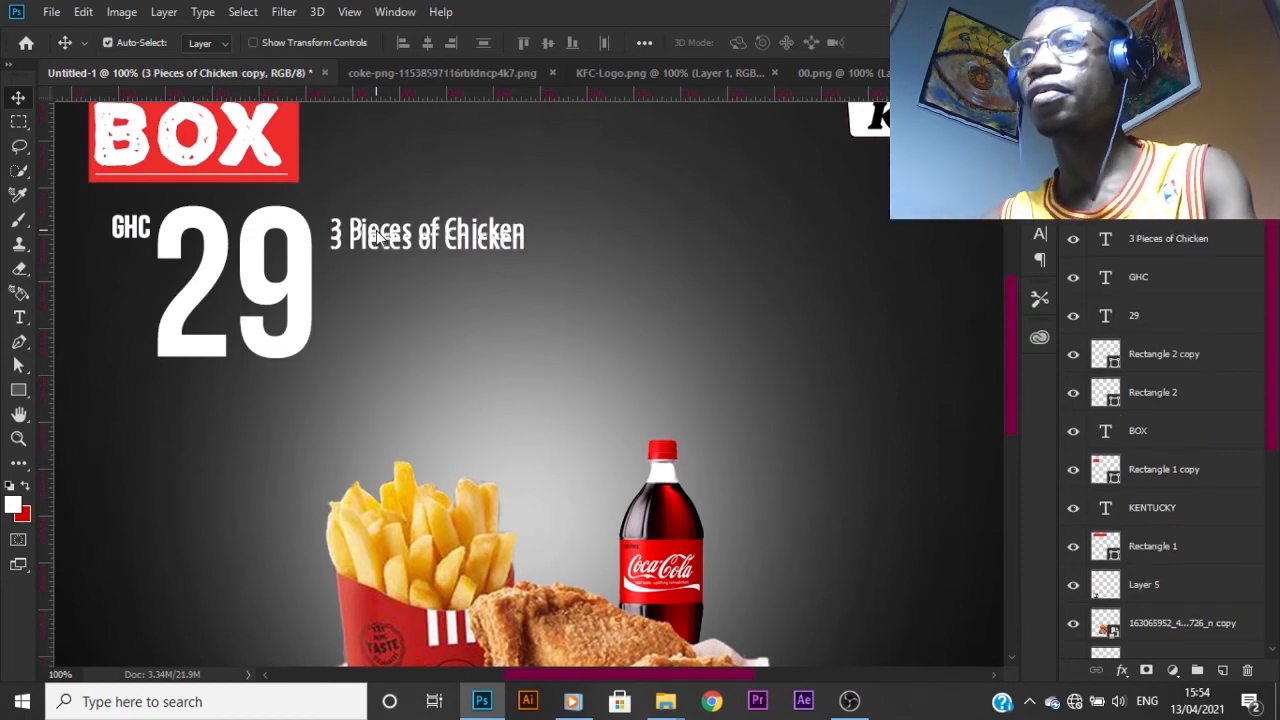
key("shift+Down")
key("shift+Down")
key("shift+Down")
key("shift+Down")
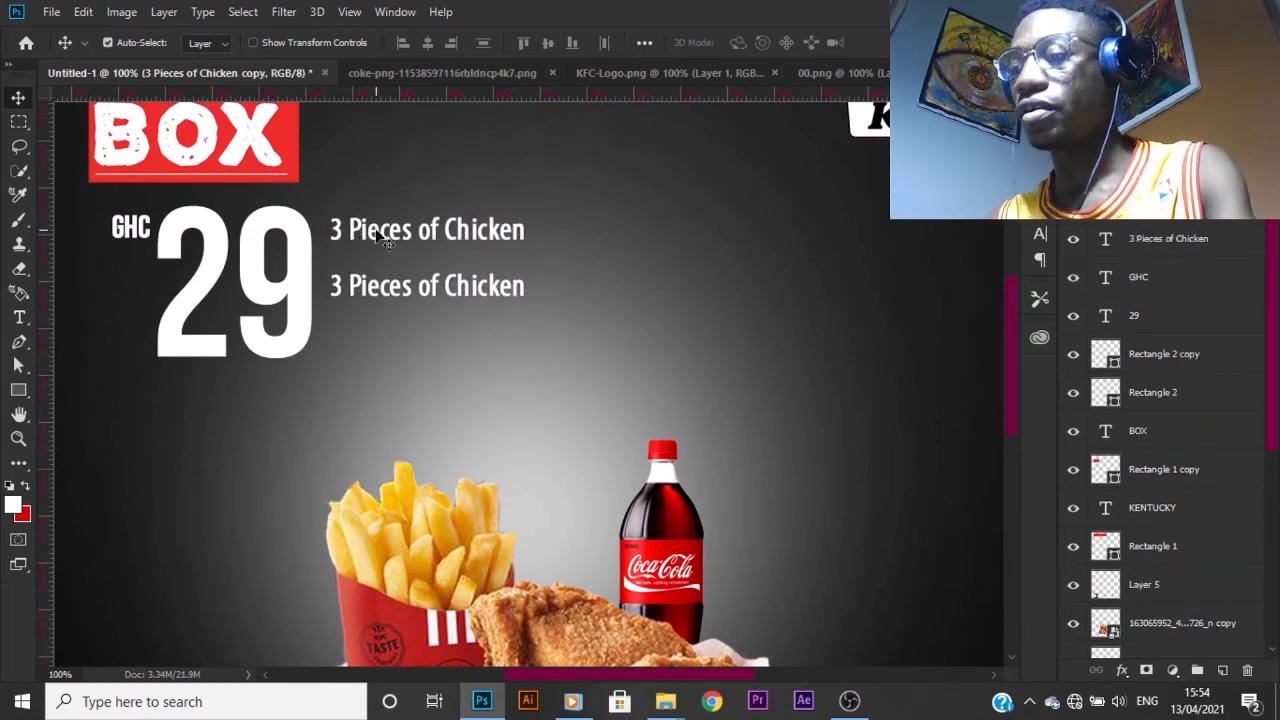
- Replace the duplicated line's text with "Chips" and move it up closer to the chicken line
double_click(1105, 238)
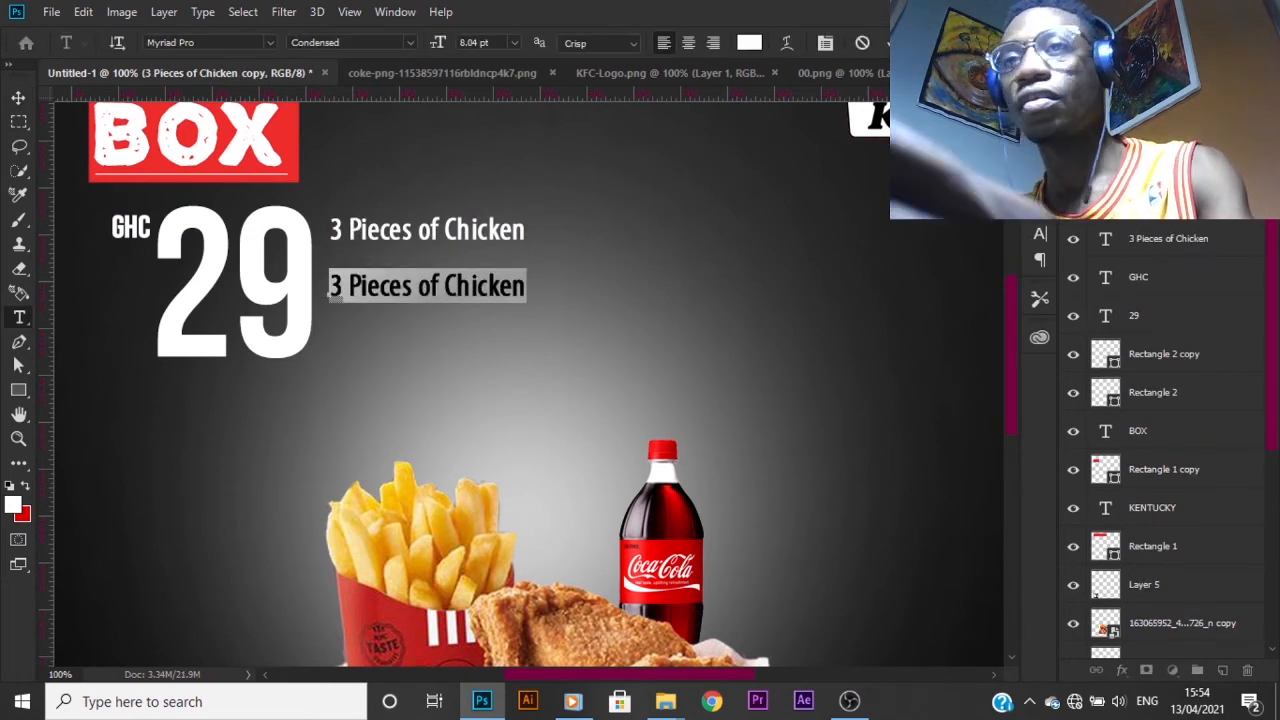
type("Chi")
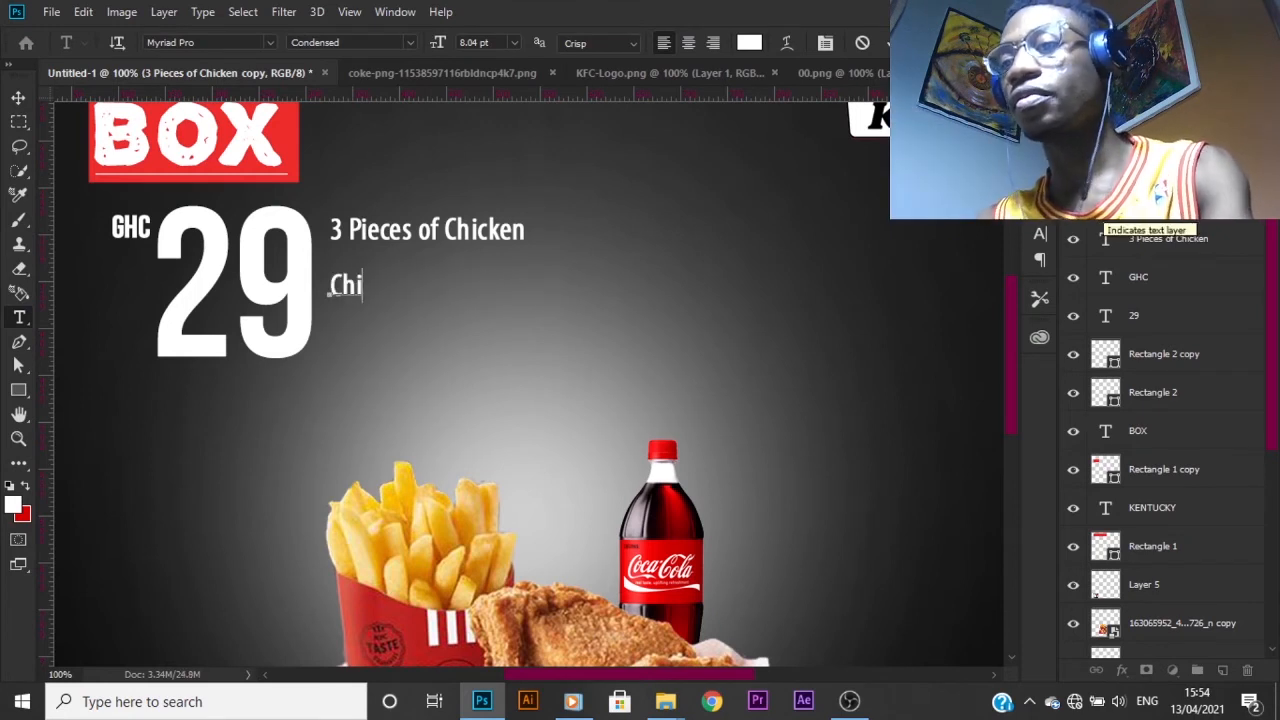
type("ps")
left_click(18, 97)
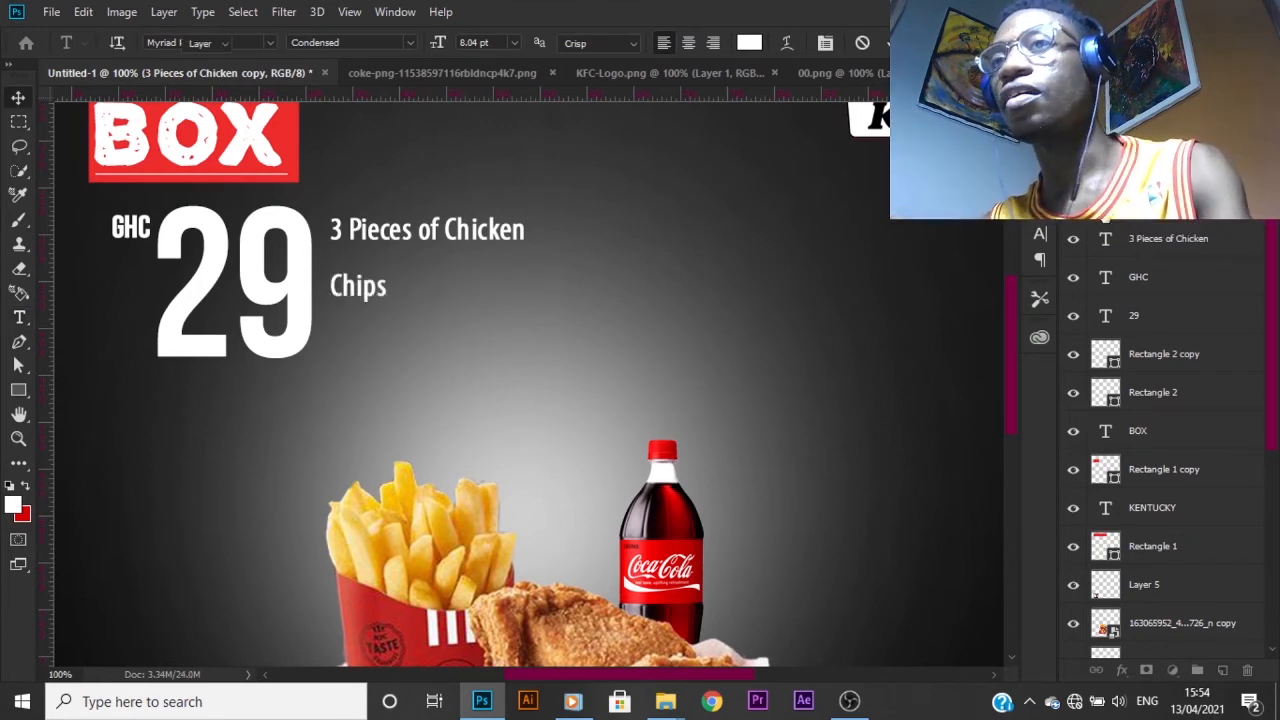
key("shift+Up")
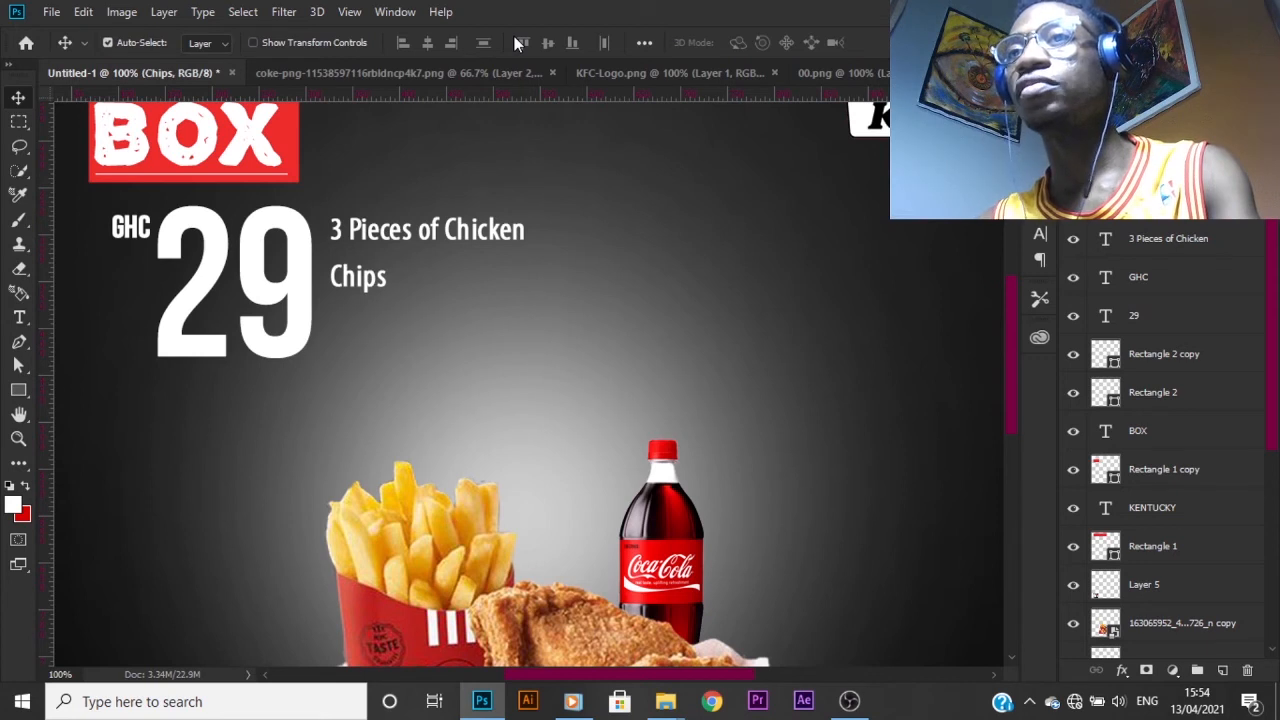
key("shift+Up")
- Duplicate the "Chips" line and shift the copy straight down below it
key("ctrl+j")
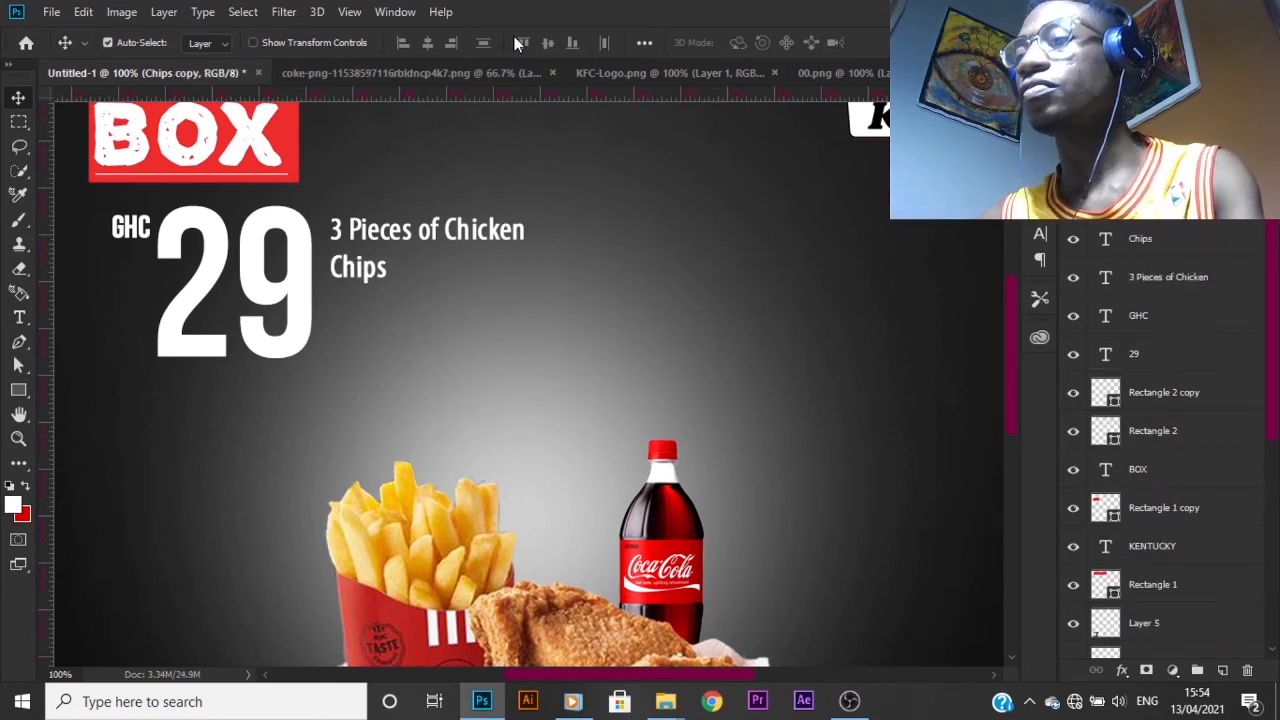
key("shift+Down")
key("shift+Down")
key("shift+Down")
key("shift+Down")
key("shift+Down")
key("shift+Down")
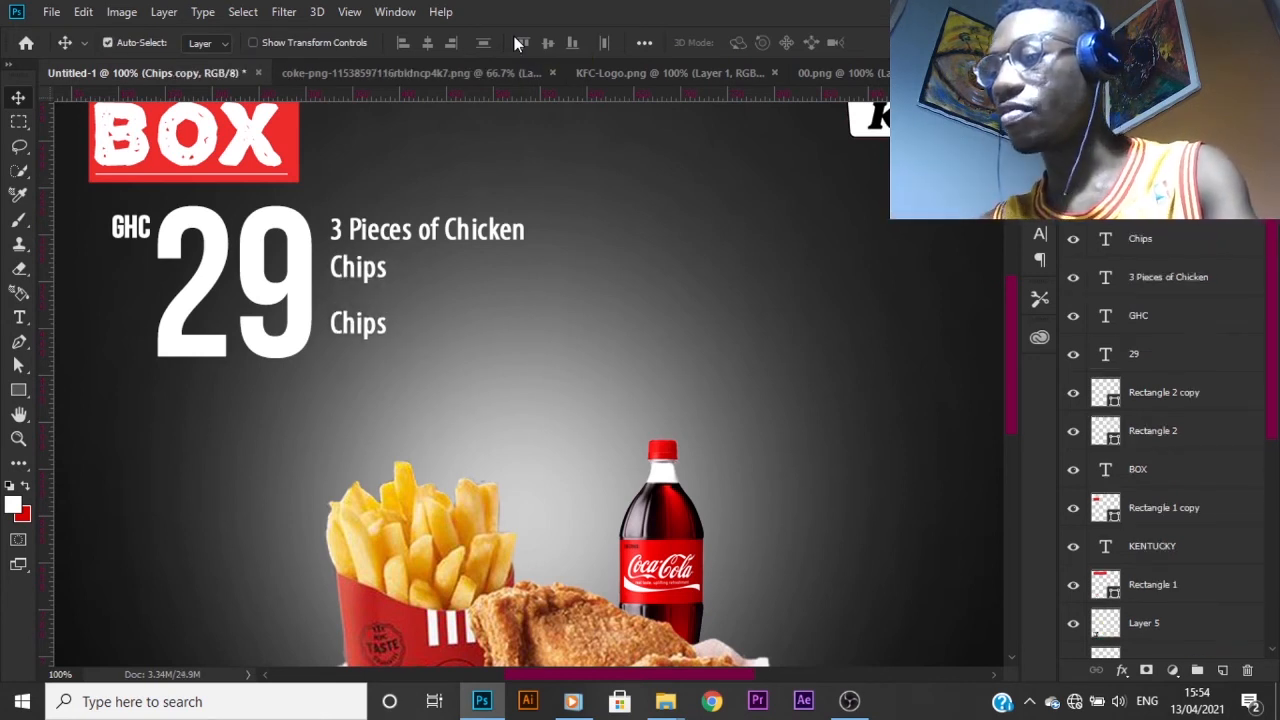
- Replace the lower "Chips" copy's text with "300ml Drink"
double_click(1105, 200)
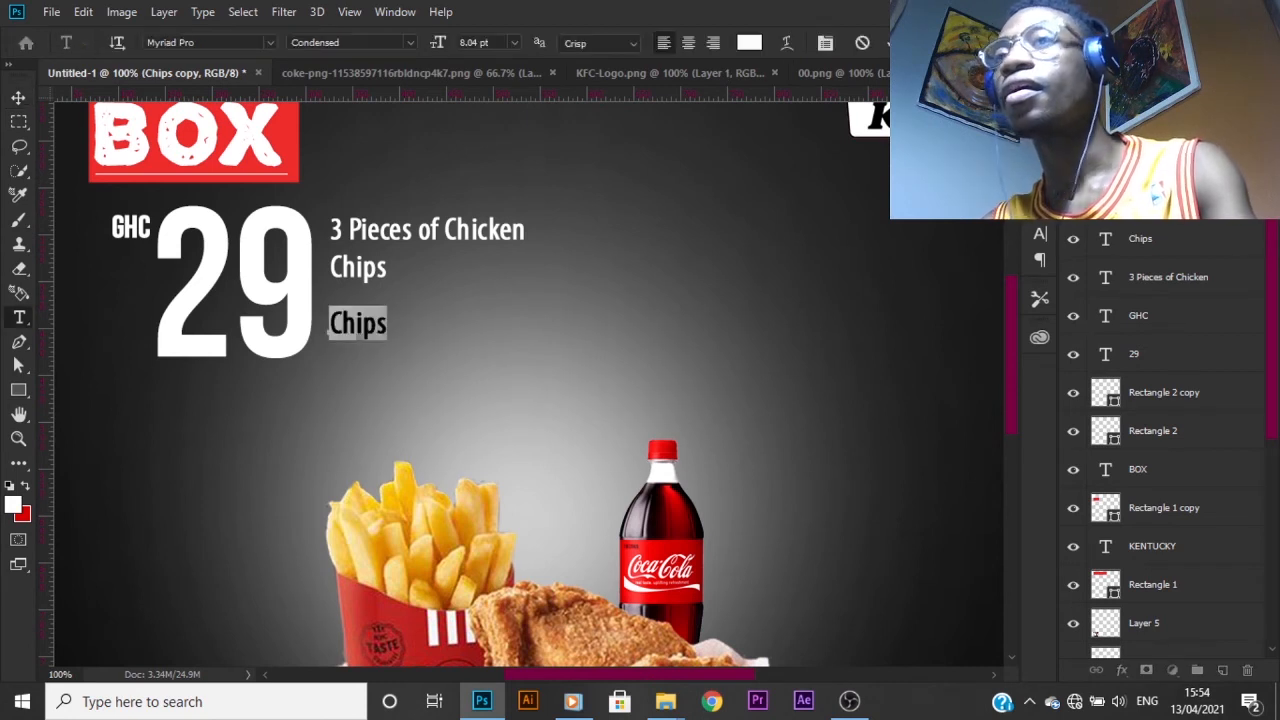
type("300")
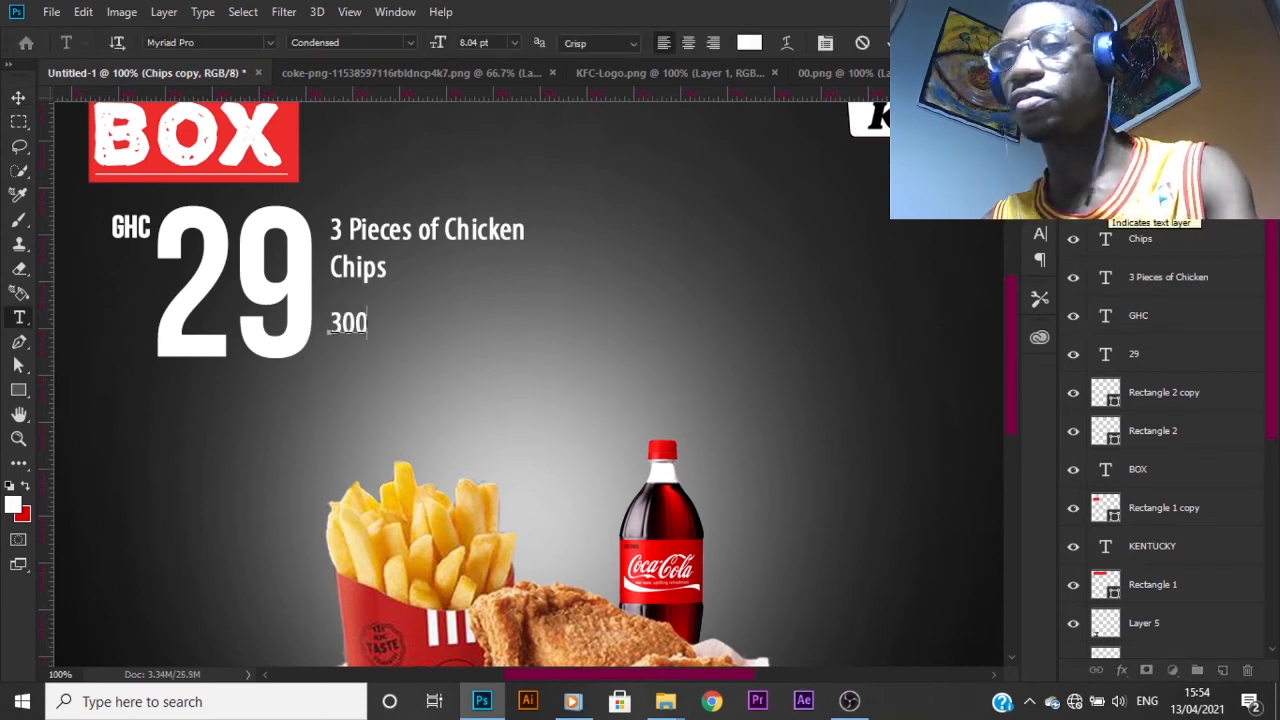
type("ml")
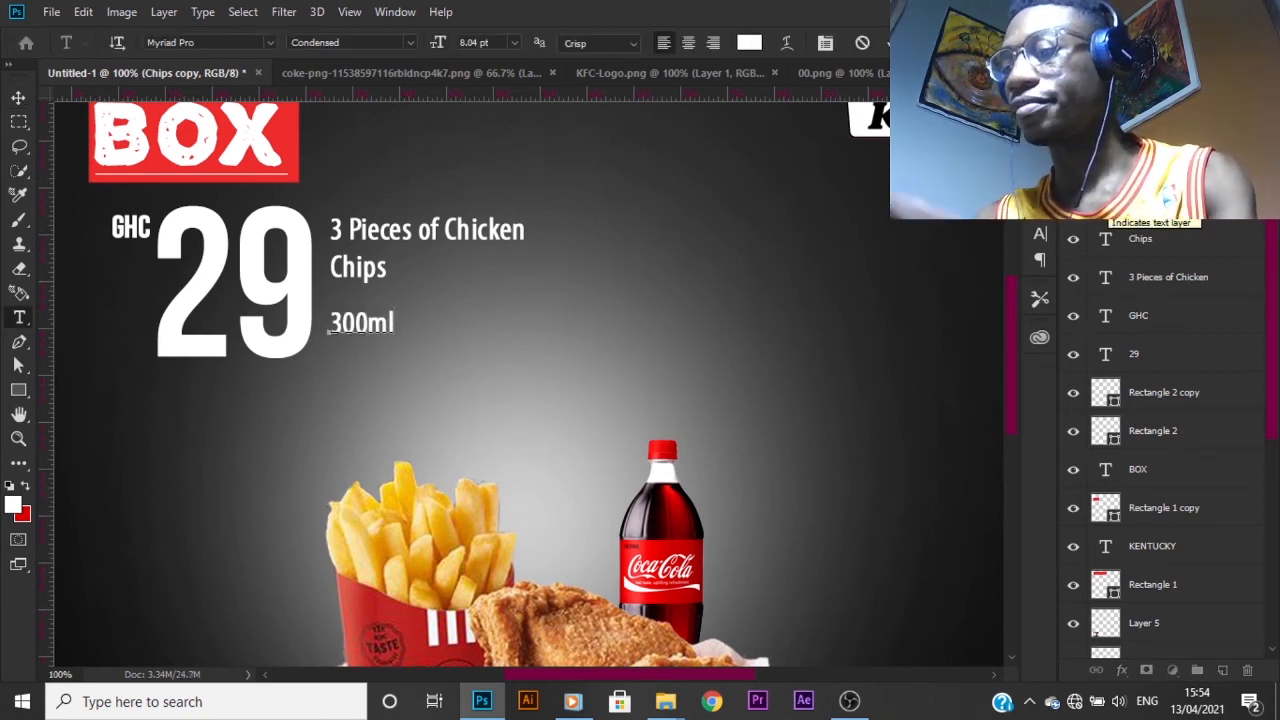
type(" Drin")
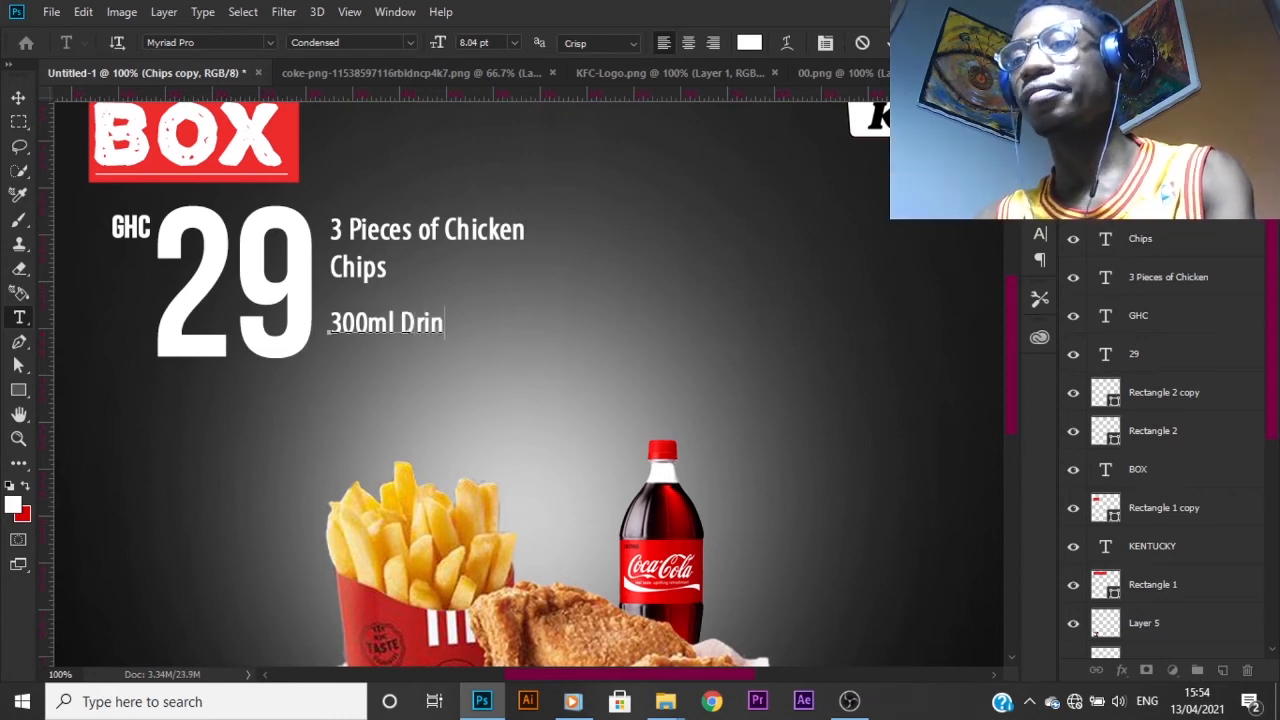
type("k")
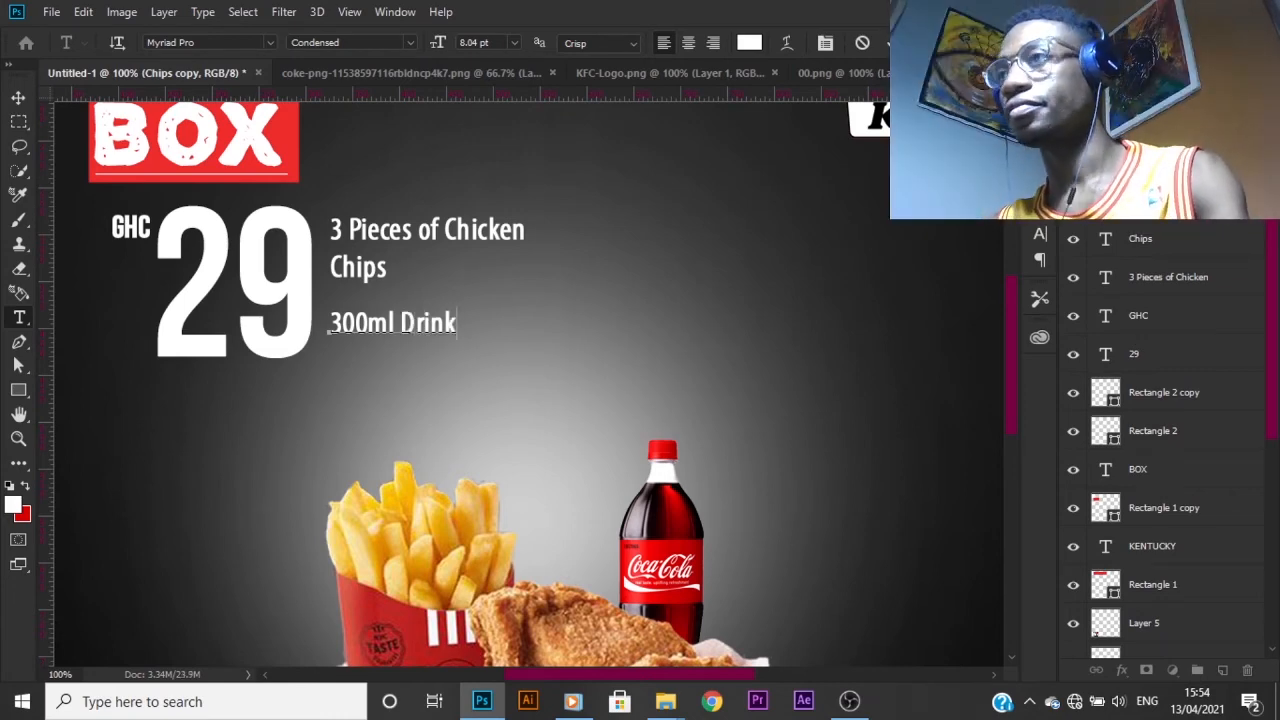
key("ctrl+Return")
key("v")
- Place horizontal guides along the bottom and top edges of the 29
scroll(487, 257, "down", 2)
scroll(486, 262, "up", 1)
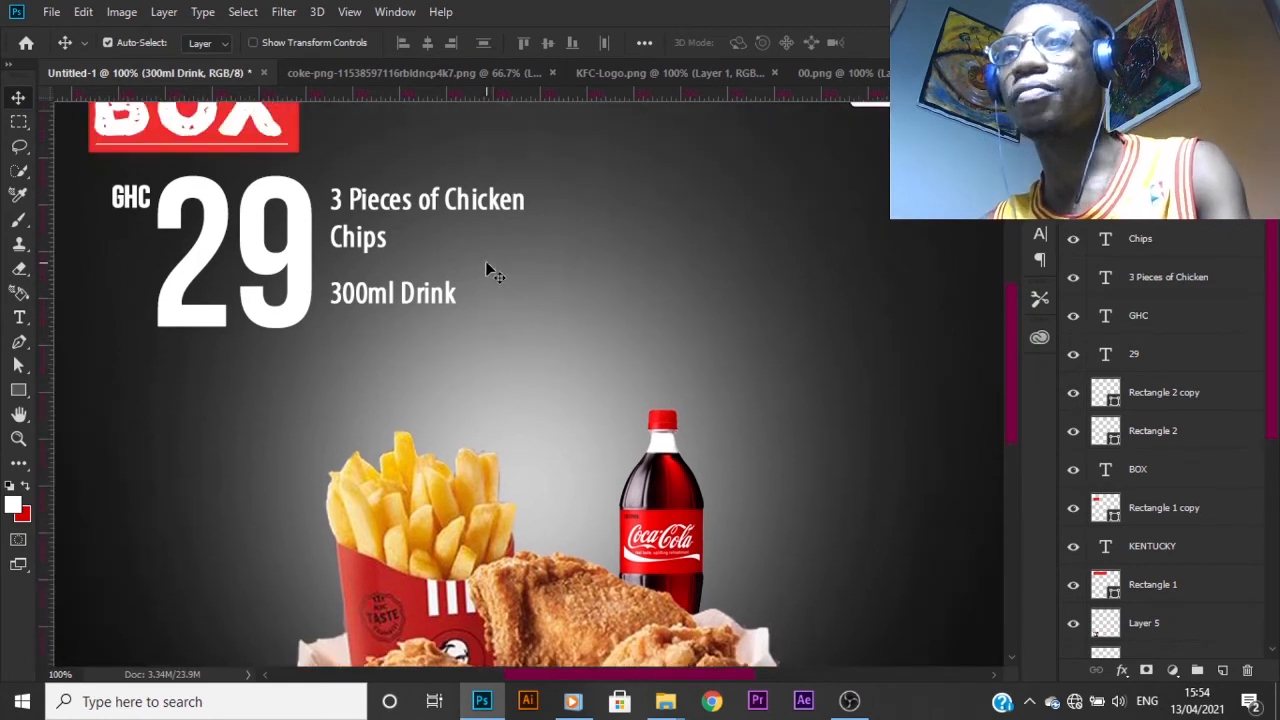
scroll(487, 268, "up", 2)
left_click_drag(341, 92, 345, 388)
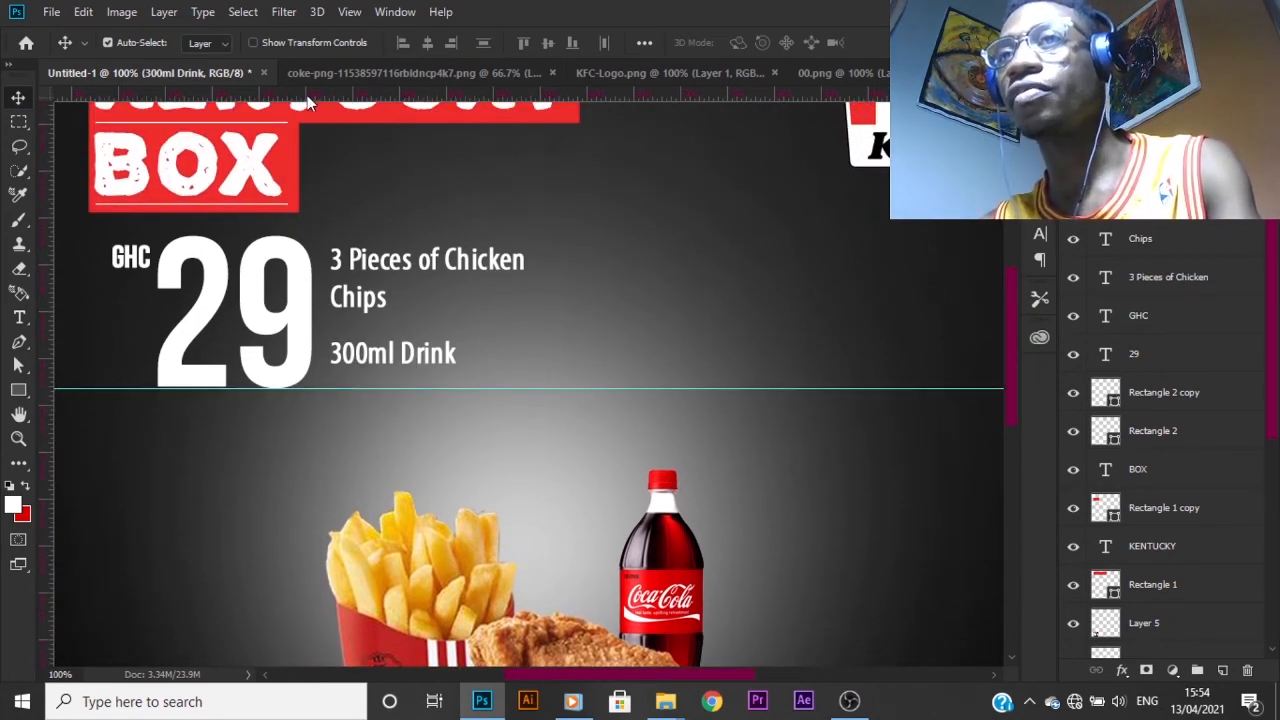
left_click_drag(307, 95, 324, 237)
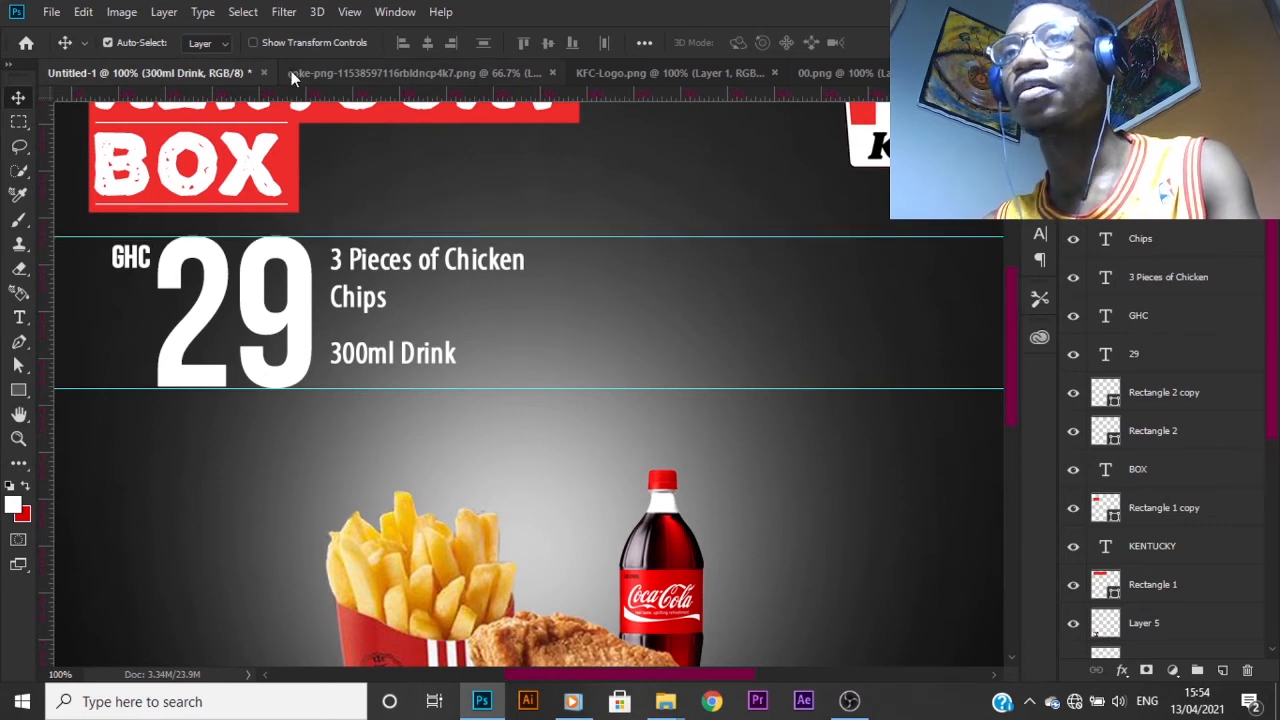
mouse_move(291, 71)
left_mouse_down()
mouse_move(313, 263)
mouse_move(300, 85)
left_mouse_up()
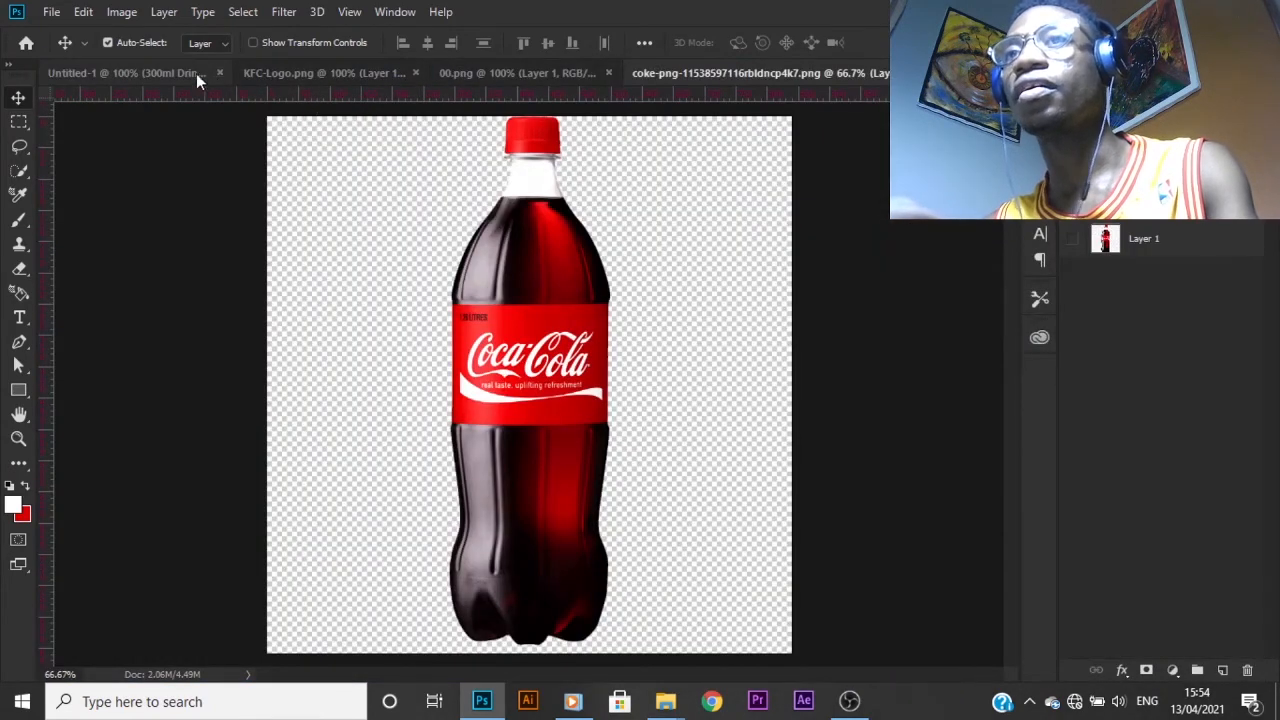
left_click(196, 73)
- Move the "300ml Drink" line down to the guide at the base of the 29
scroll(405, 300, "up", 2)
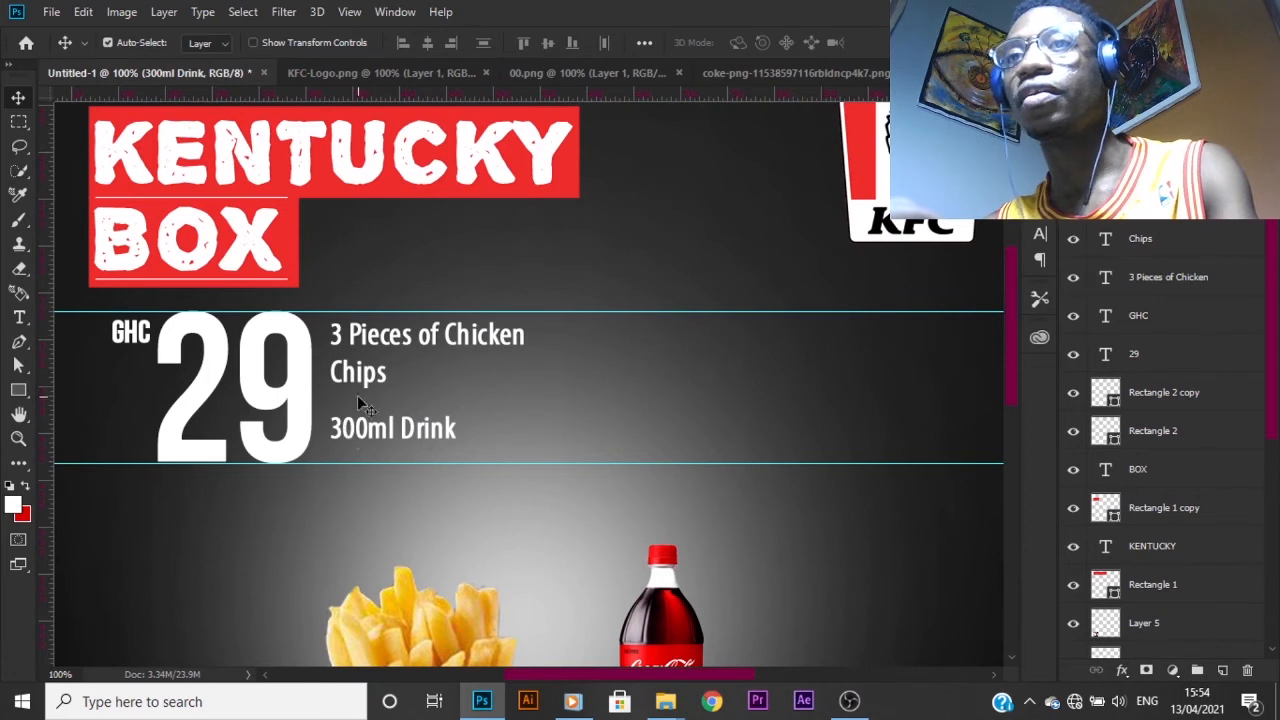
key("shift+Down")
key("shift+Down")
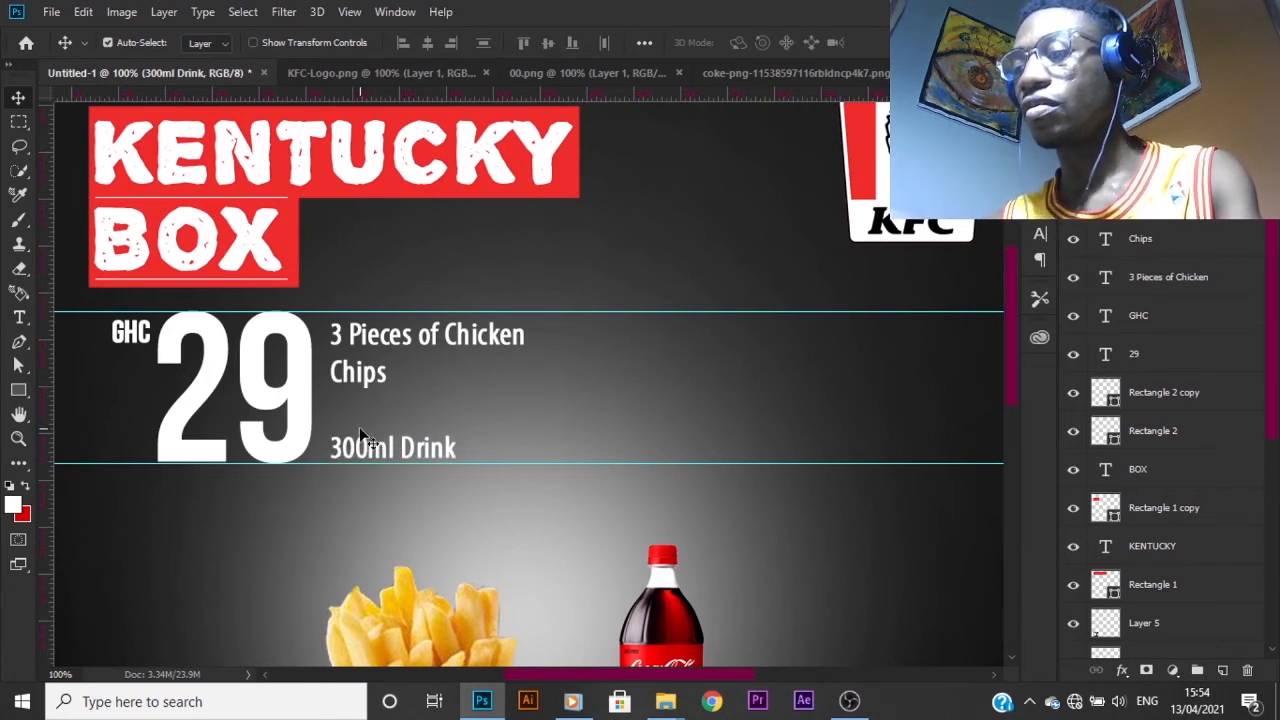
- Add a vertical guide along the start of the three text lines and two horizontal guides, above "300ml Drink" and beneath "Chips"
left_click_drag(50, 227, 331, 245)
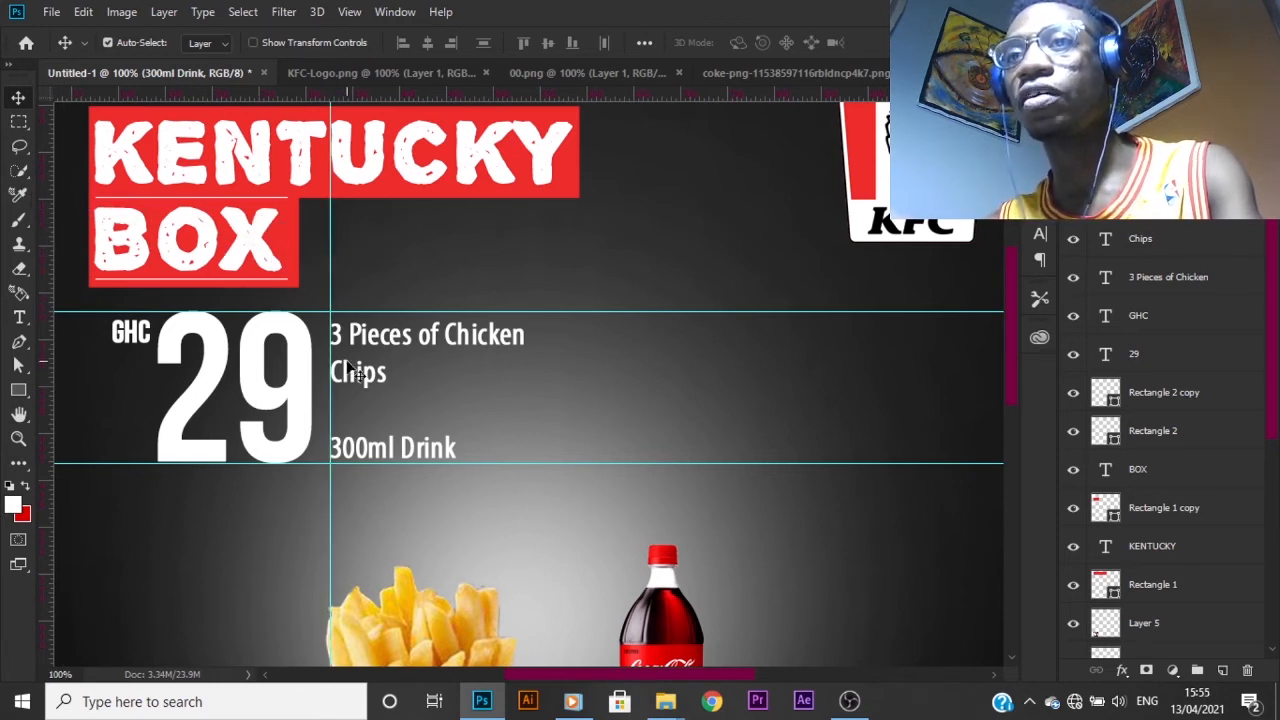
left_click_drag(386, 89, 408, 420)
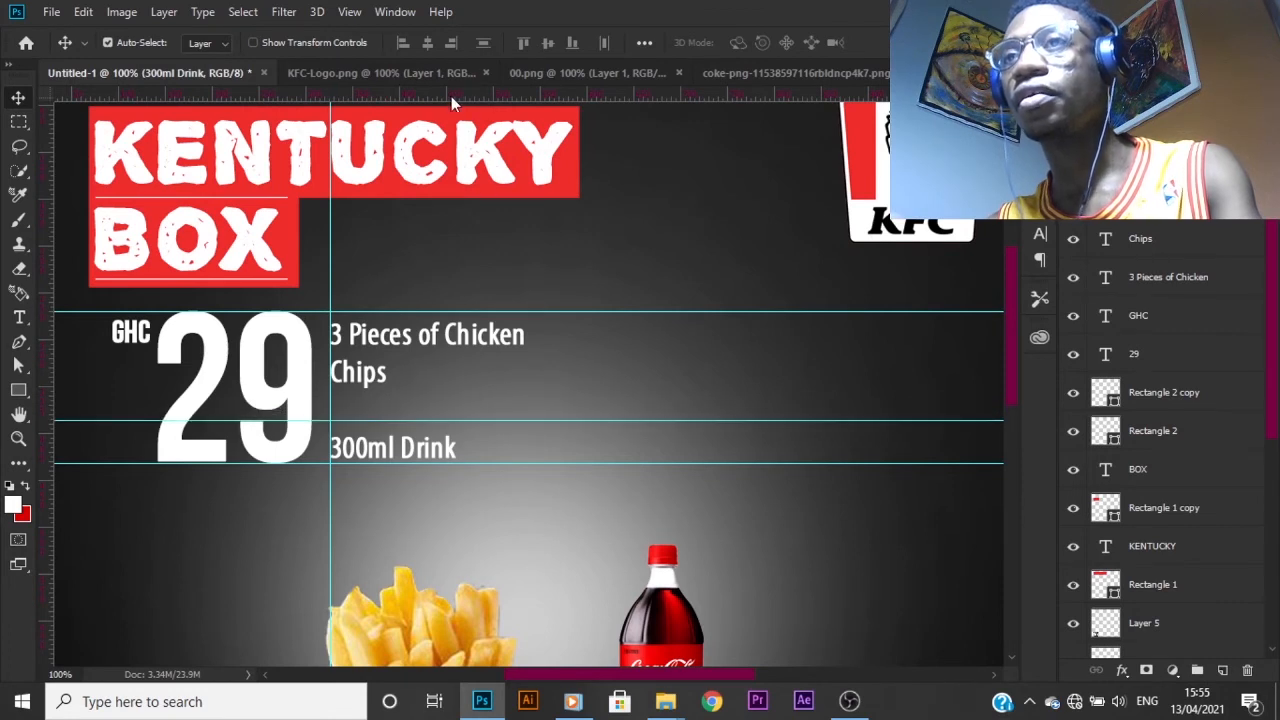
left_click_drag(449, 95, 445, 380)
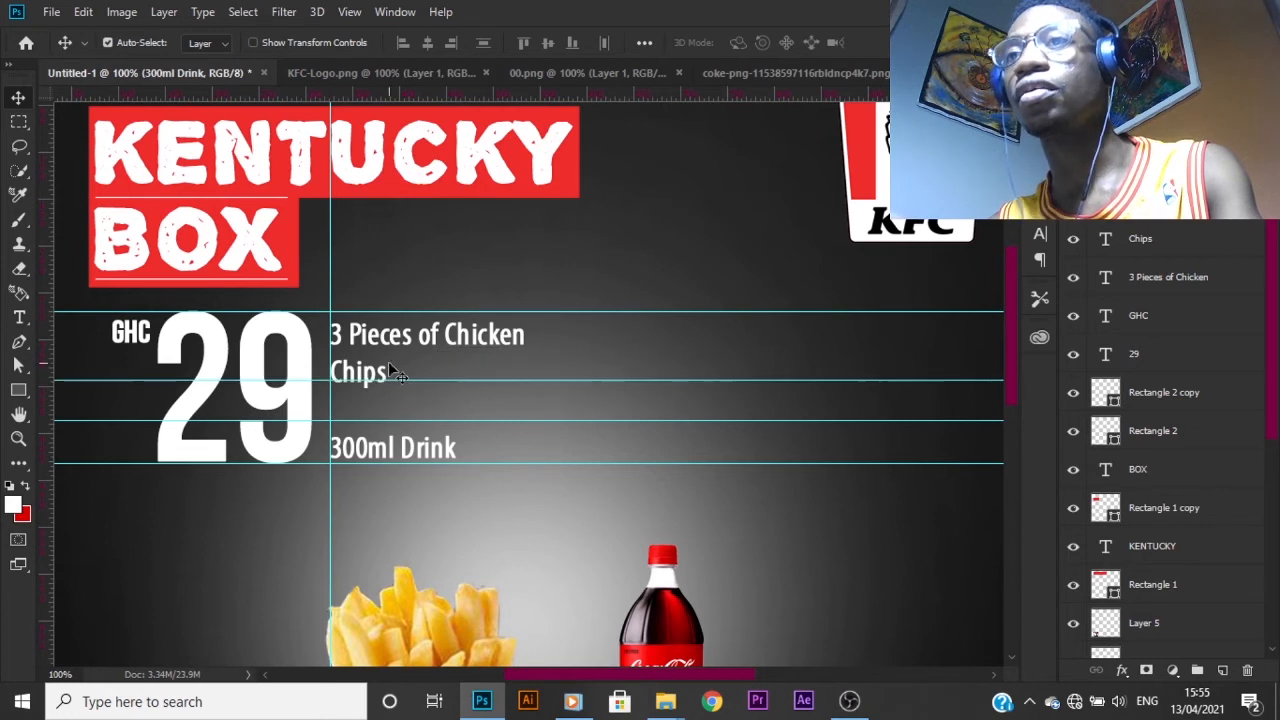
- Move the "Chips" line down between the two inner horizontal guides
left_click(360, 368)
key("shift+Down")
key("shift+Down")
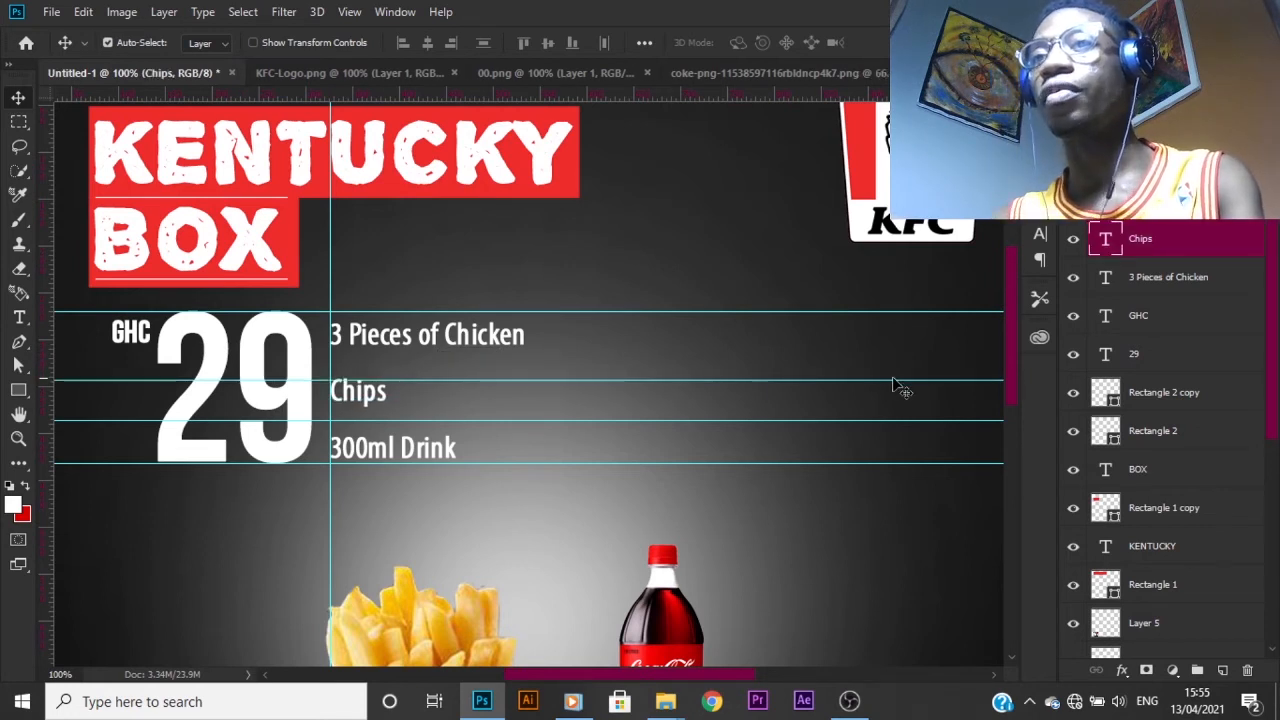
key("Down")
key("Down")
key("Down")
key("Down")
key("Down")
key("Down")
key("Down")
key("Down")
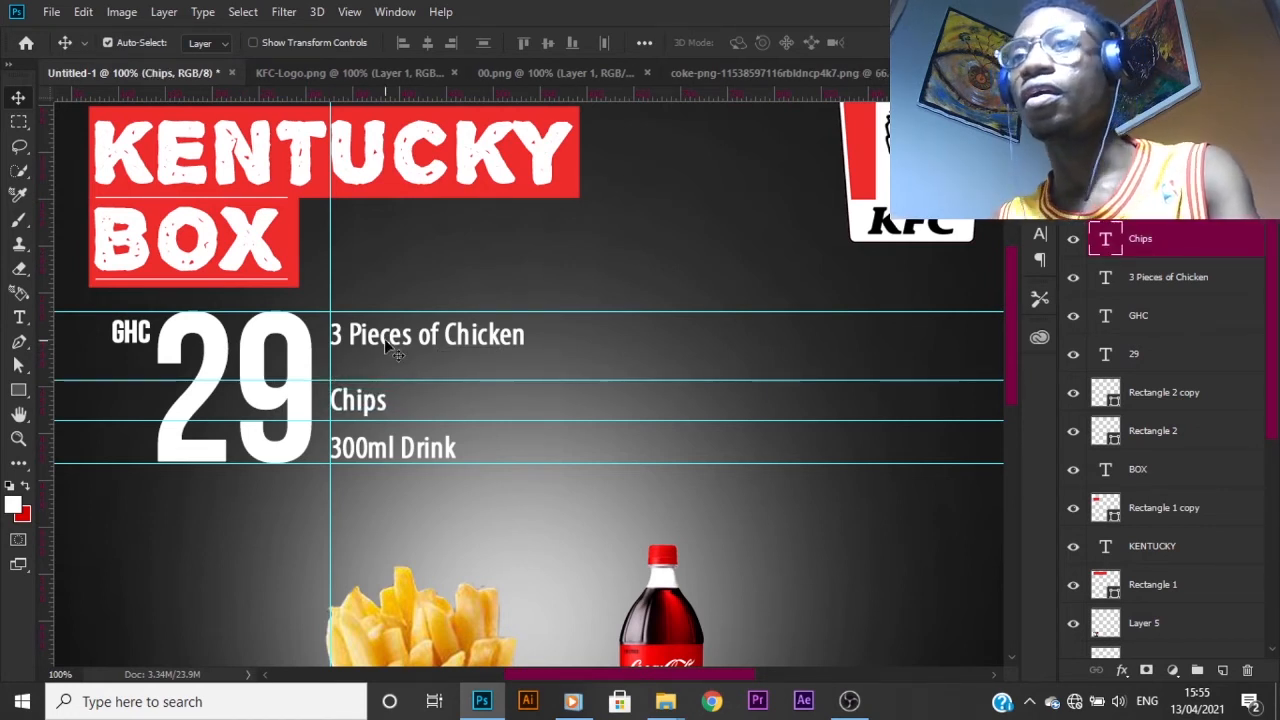
- Shift both inner horizontal guides slightly upward and move the "Chips" line up between them to even out the line spacing
left_click_drag(373, 379, 373, 367)
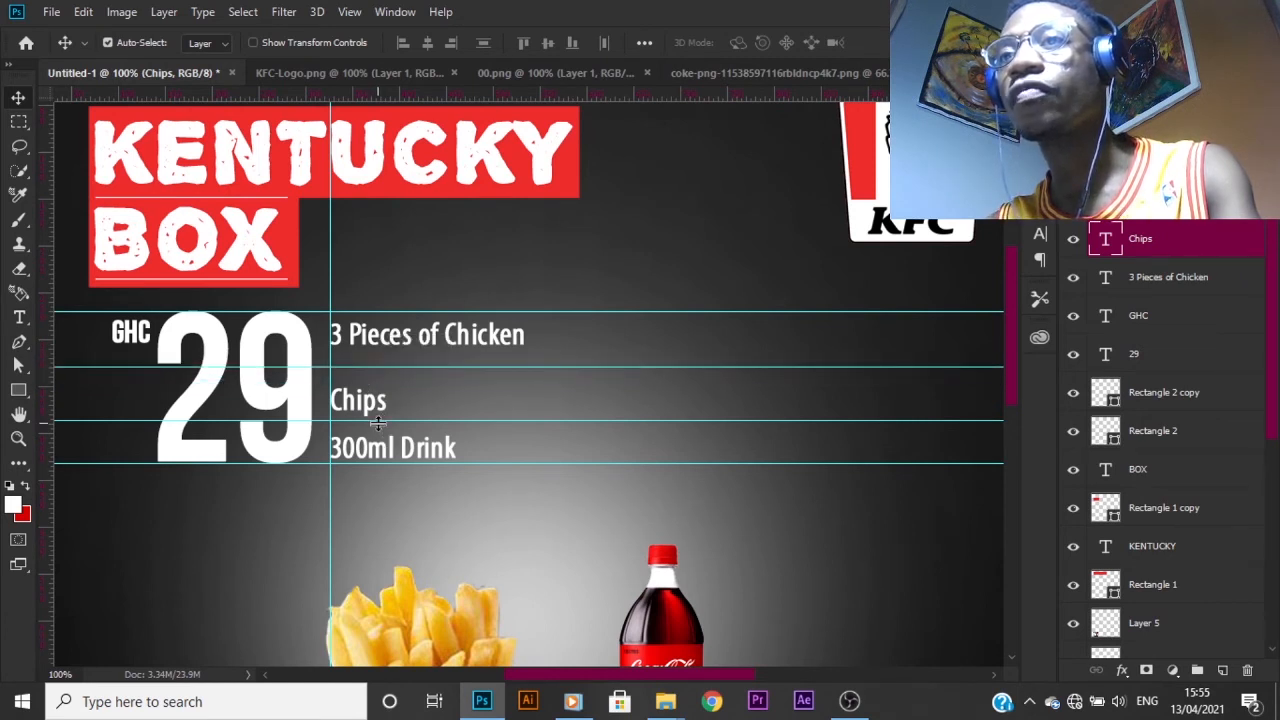
left_click_drag(379, 418, 372, 408)
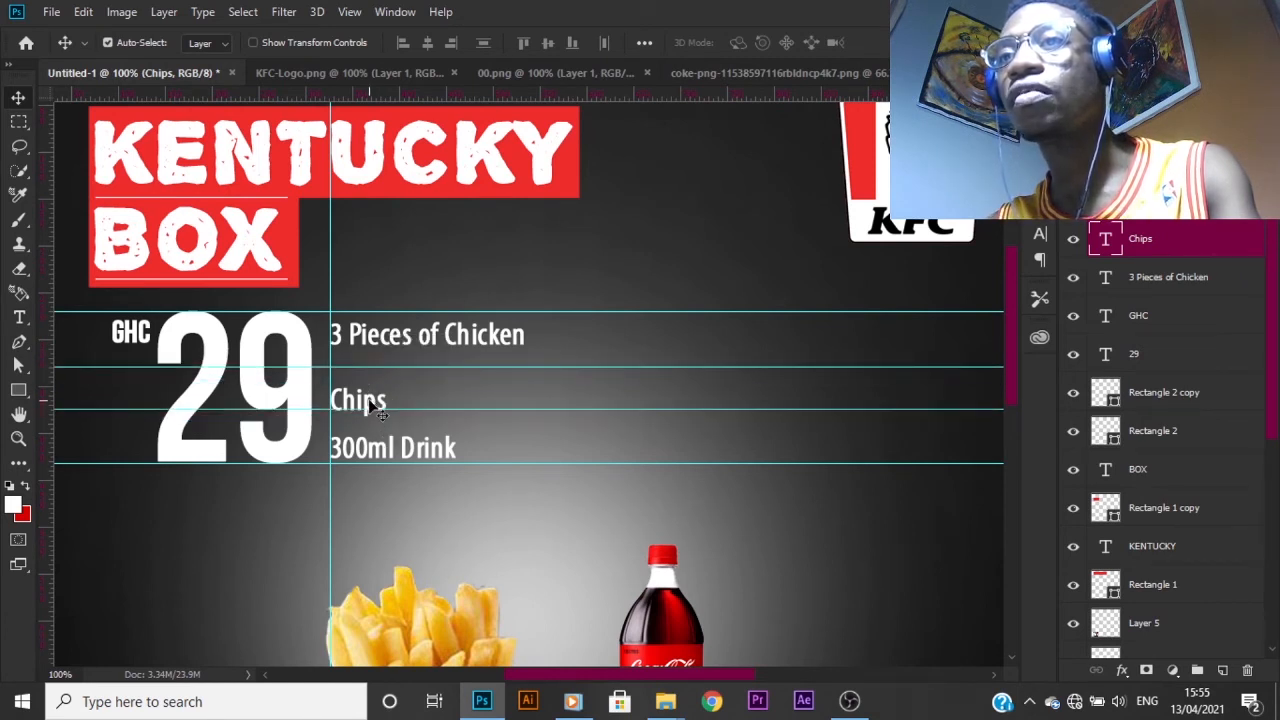
key("shift+Up")
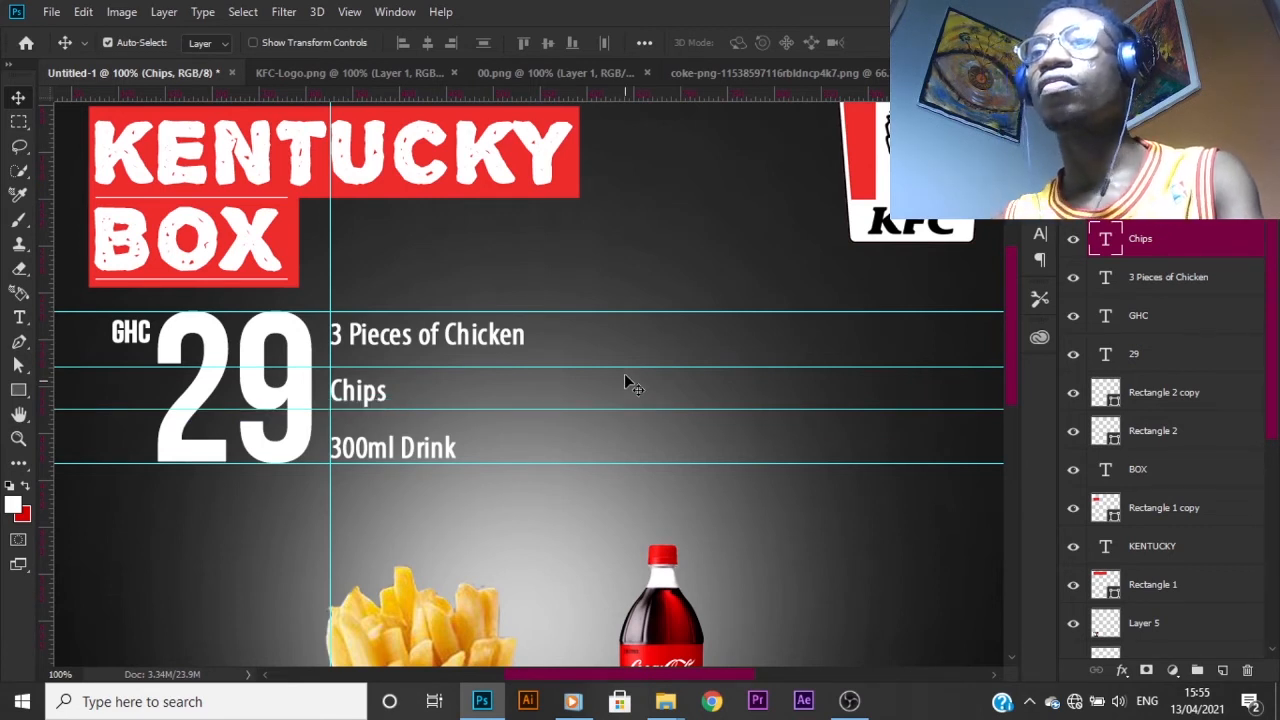
- Nudge the "3 Pieces of Chicken" line slightly down to fine-tune its spacing from the line below
left_click(350, 336)
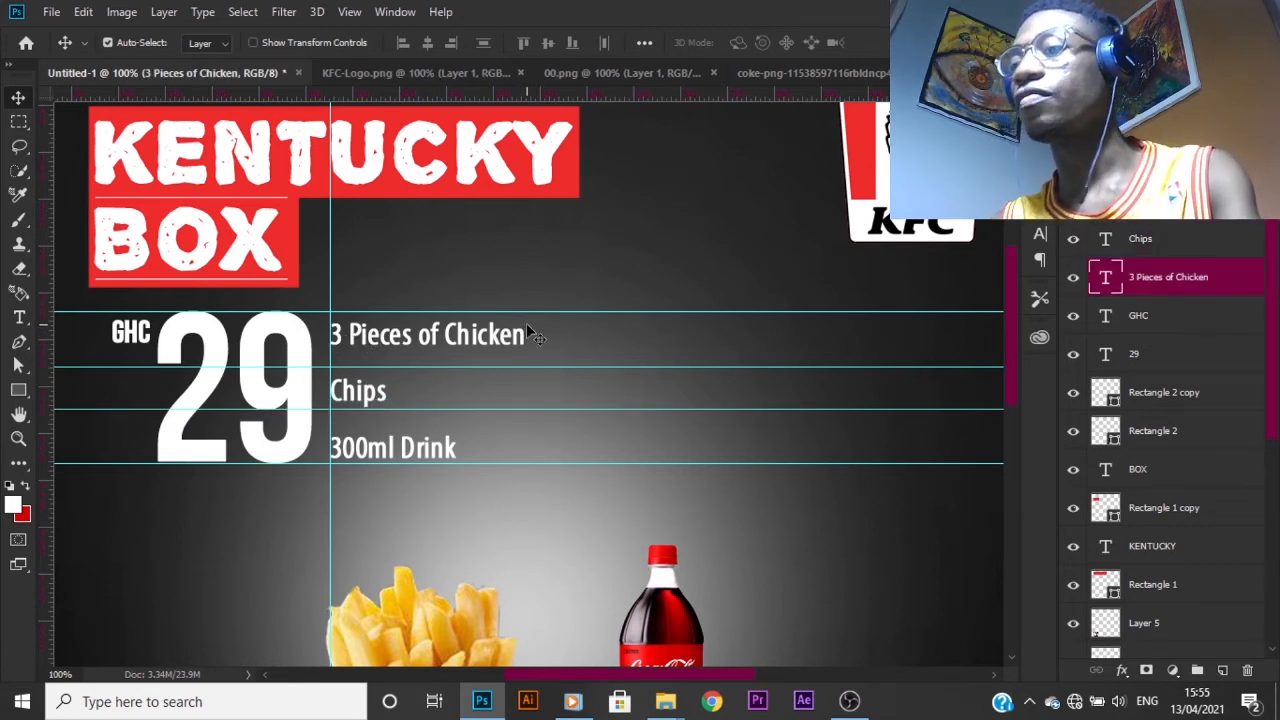
key("Down")
key("Down")
key("Down")
key("Down")
key("Down")
key("Down")
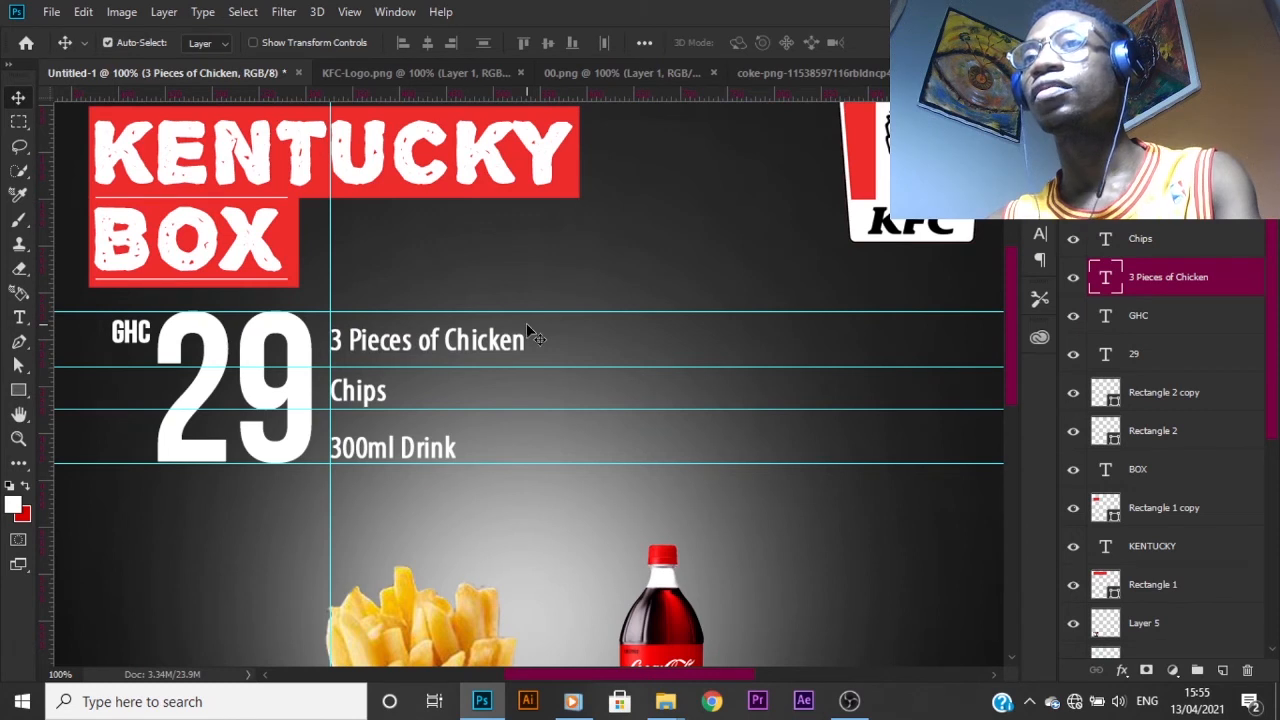
key("Up")
key("Up")
key("Up")
key("Up")
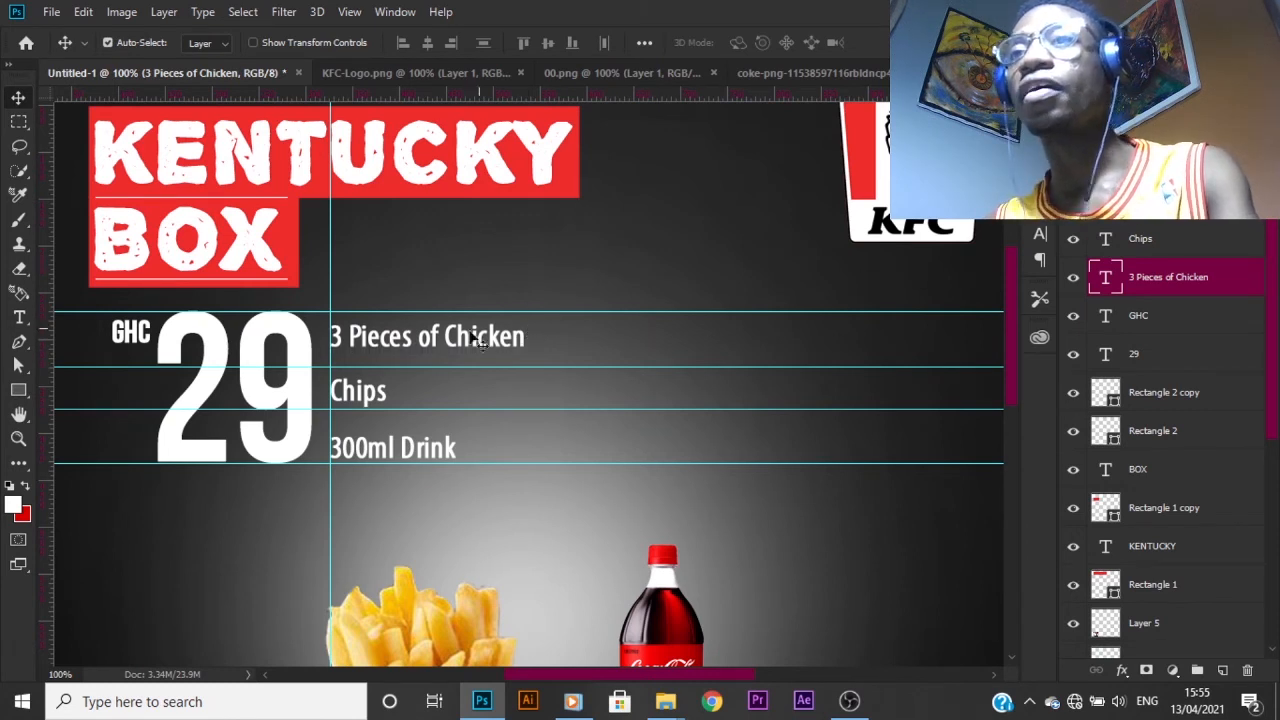
- Nudge the "Chips" and "300ml Drink" lines slightly up to even out the list spacing
scroll(405, 411, "down", 1)
left_click(370, 383)
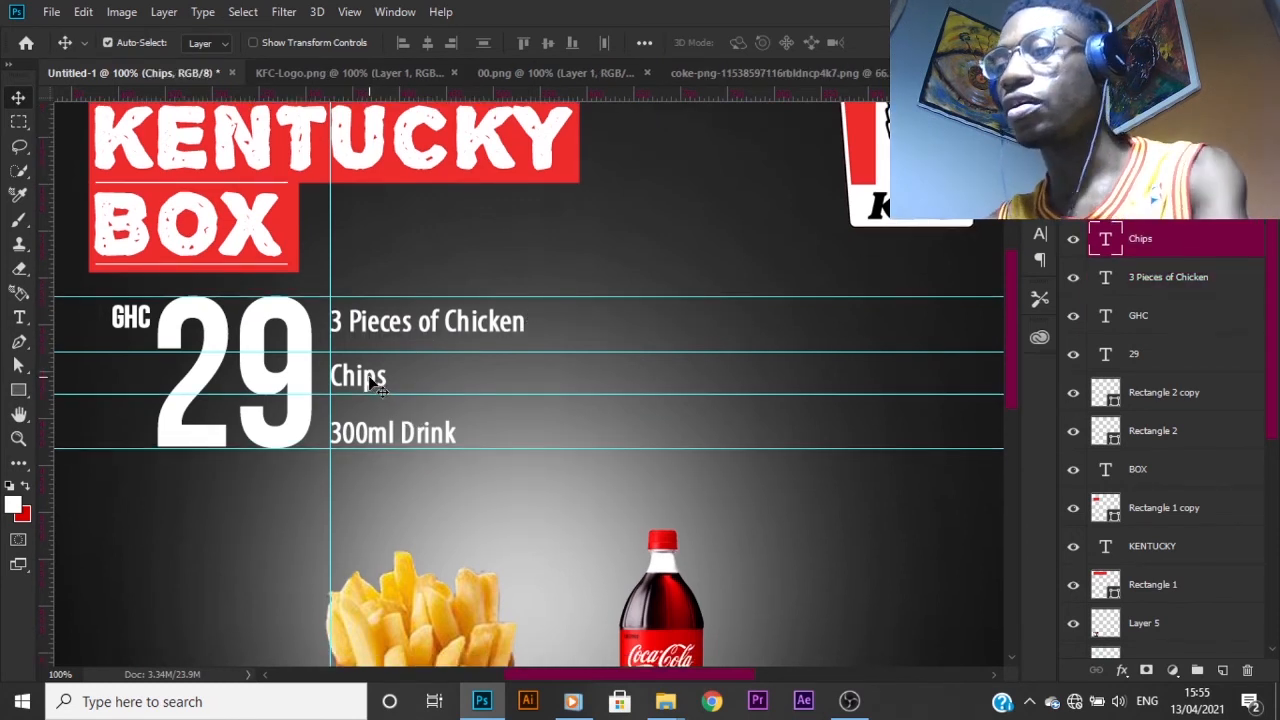
key("Up")
key("Up")
left_click(383, 433)
key("Up")
key("Up")
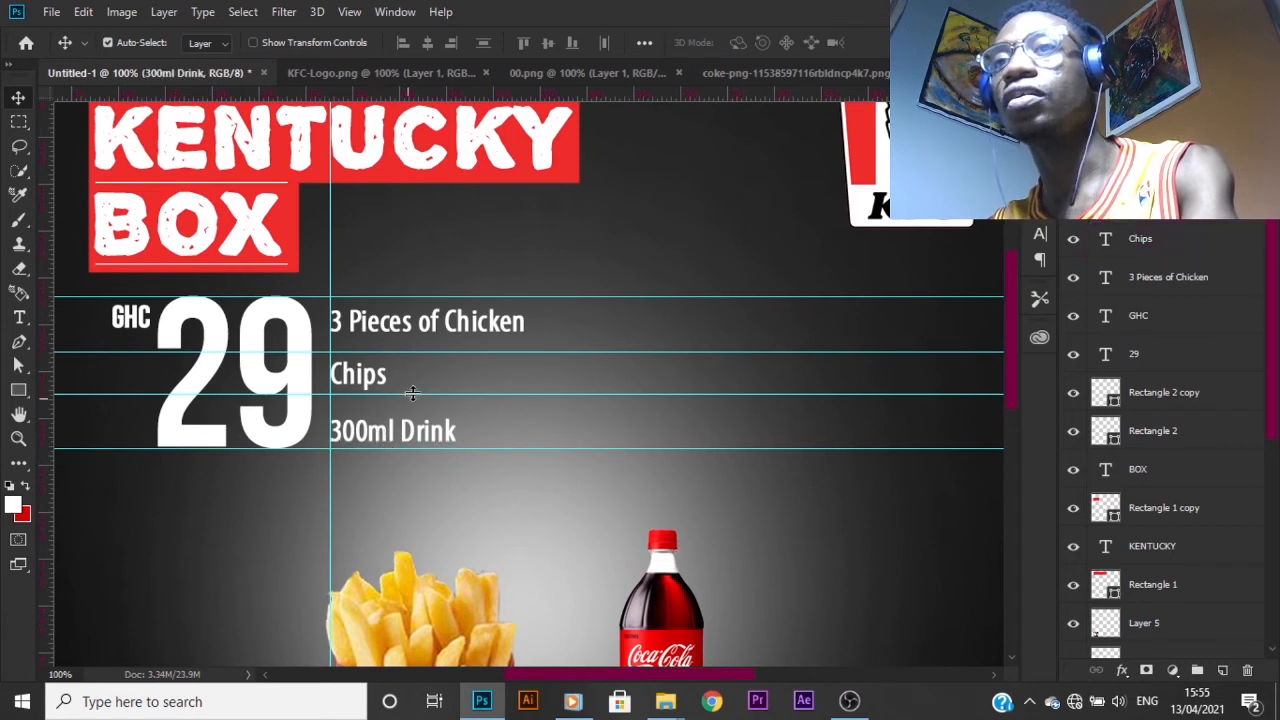
- Remove the vertical guide and all four horizontal guides from around the price and item list
left_click_drag(330, 304, 4, 276)
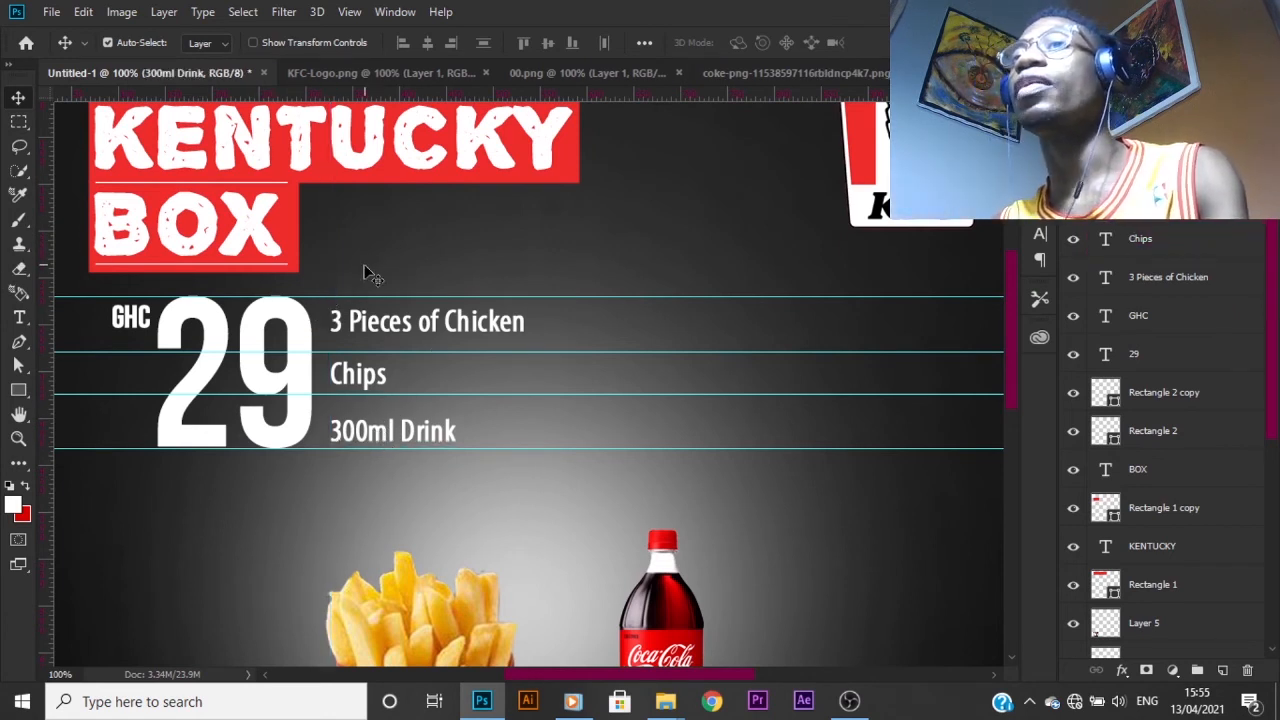
left_click_drag(365, 296, 509, 9)
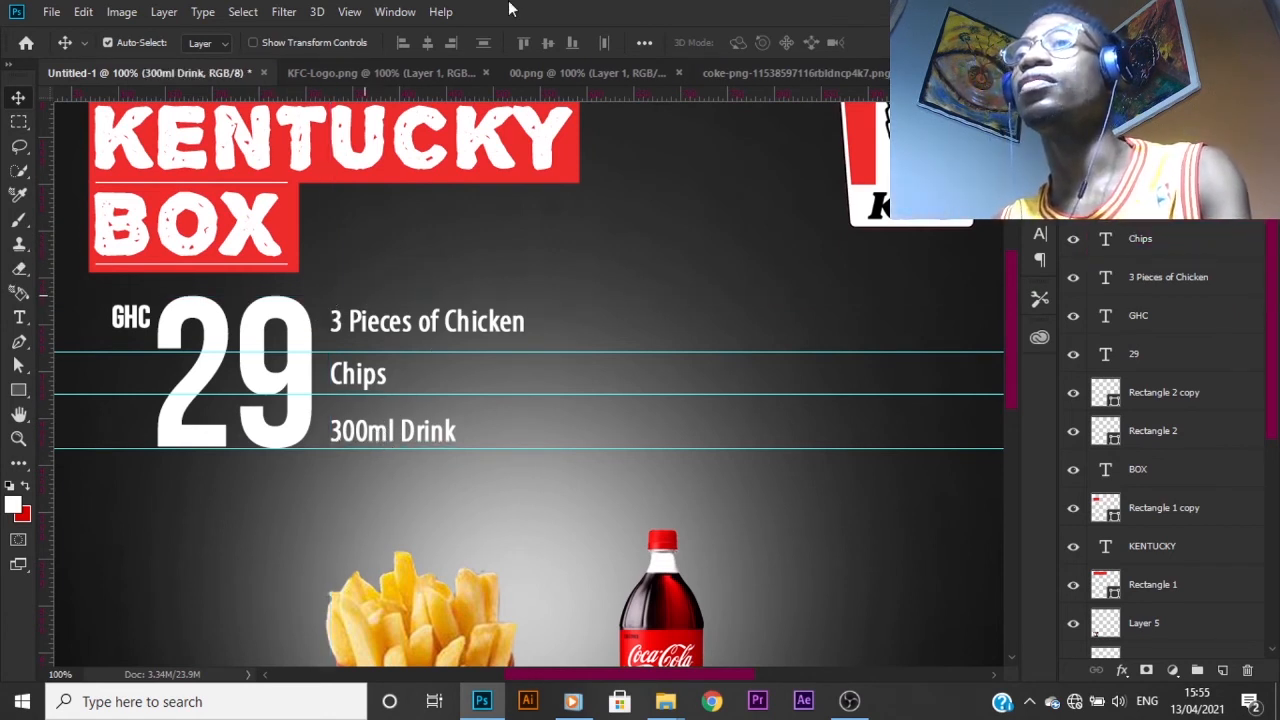
left_click(478, 358)
left_click_drag(478, 352, 490, 150)
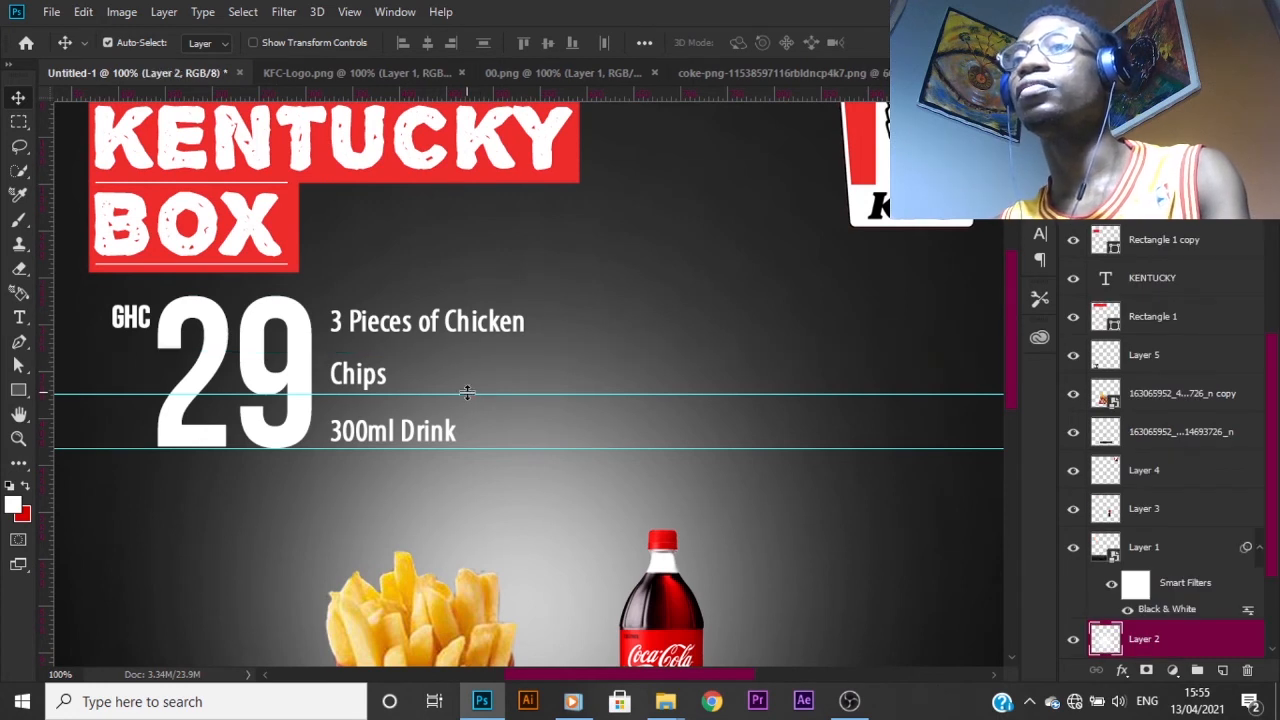
left_click_drag(466, 393, 590, 20)
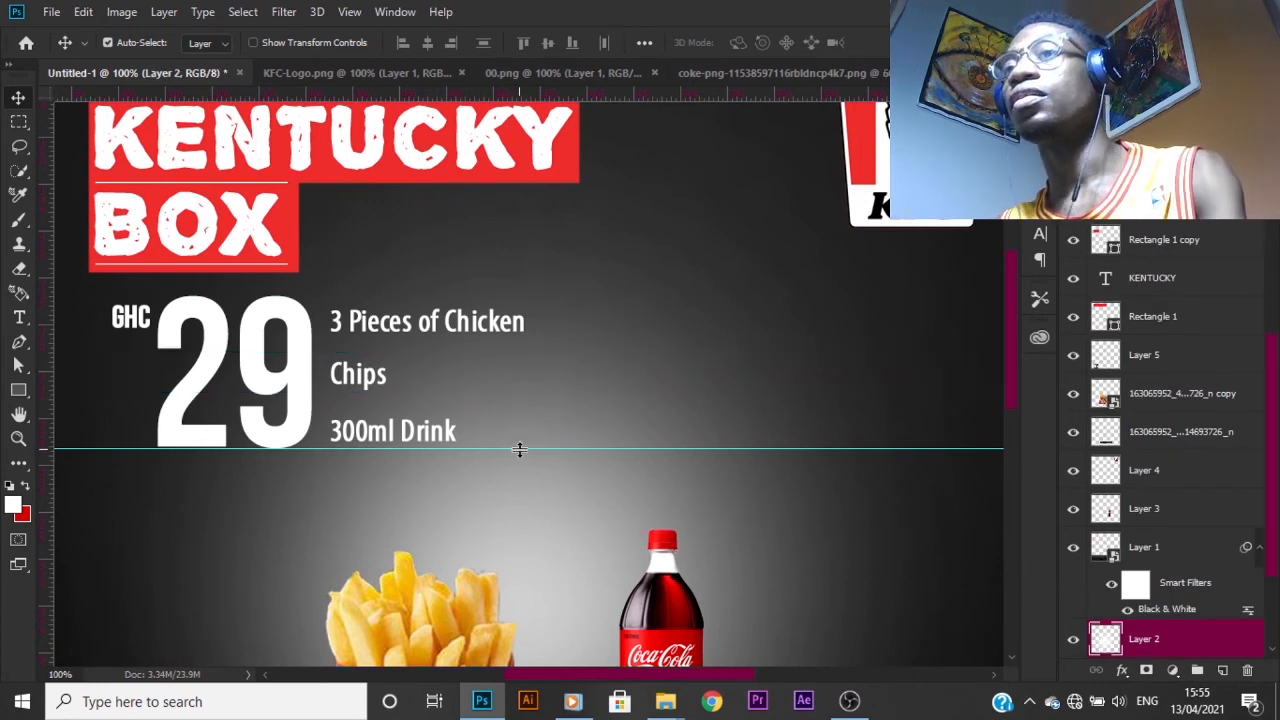
left_click_drag(519, 449, 450, 92)
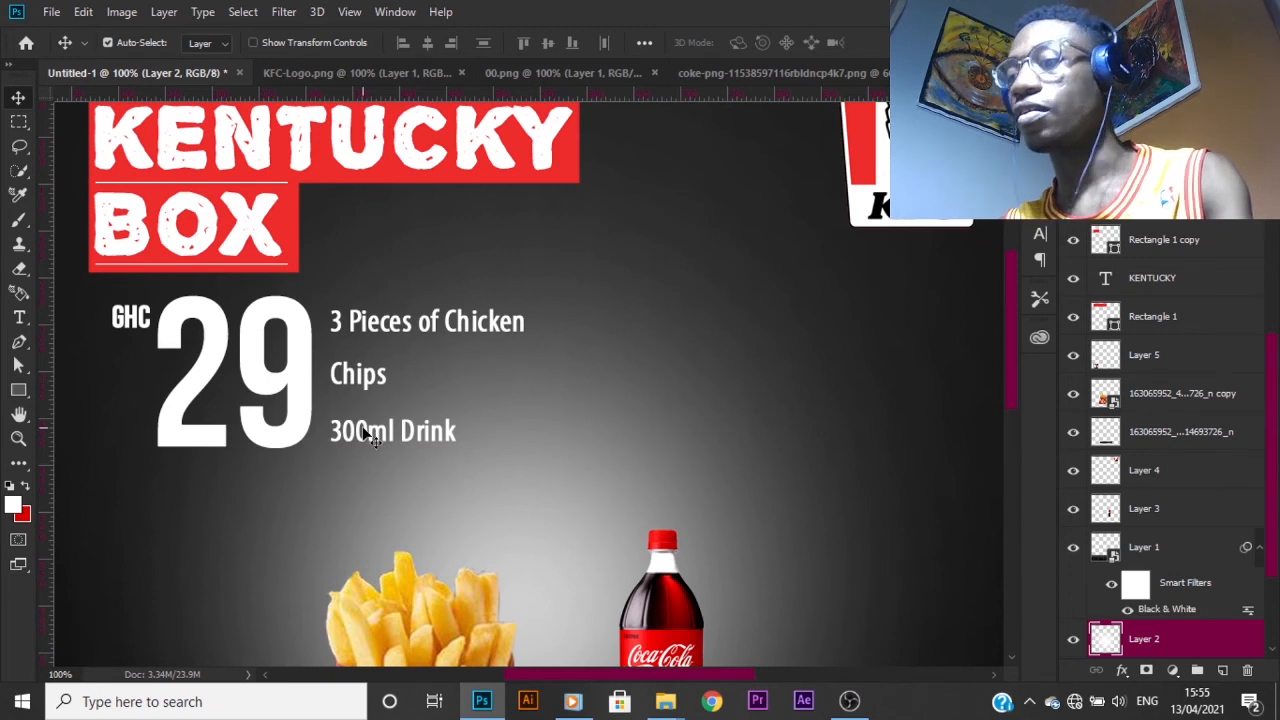
- Link the "GHC" and "29" price text layers together with the three item lines
left_click(378, 372)
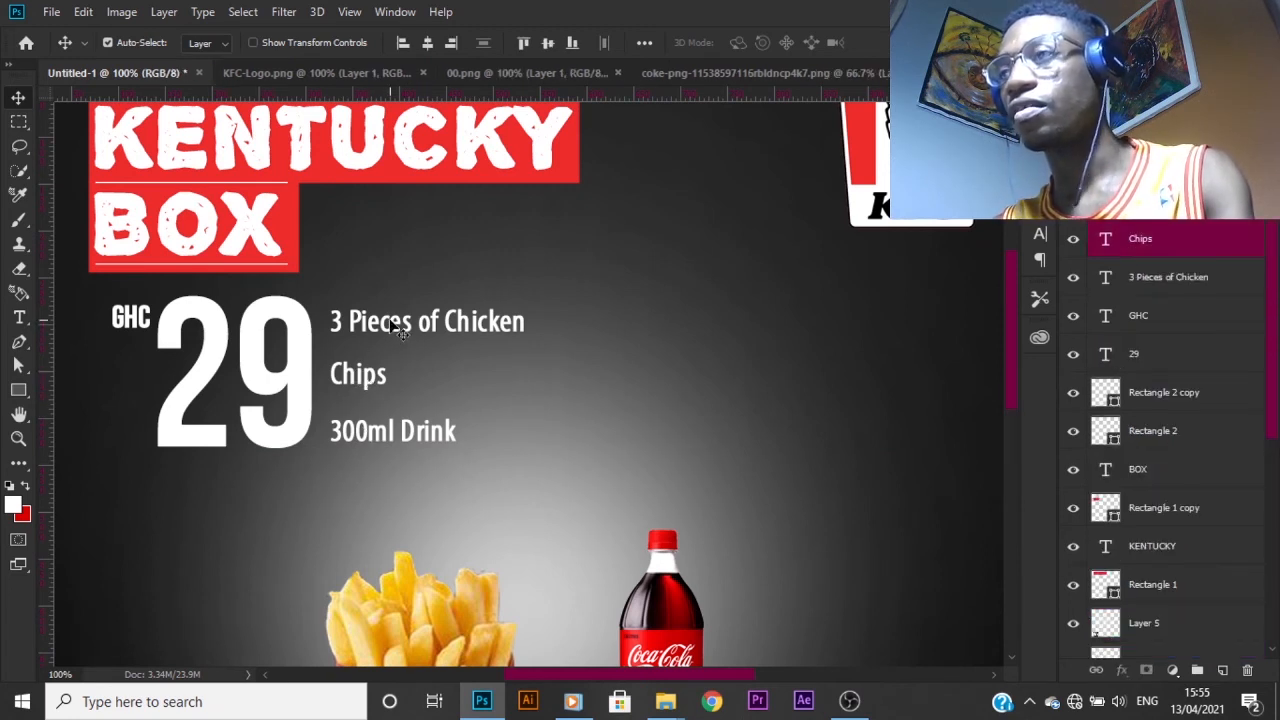
left_click(395, 330, "shift")
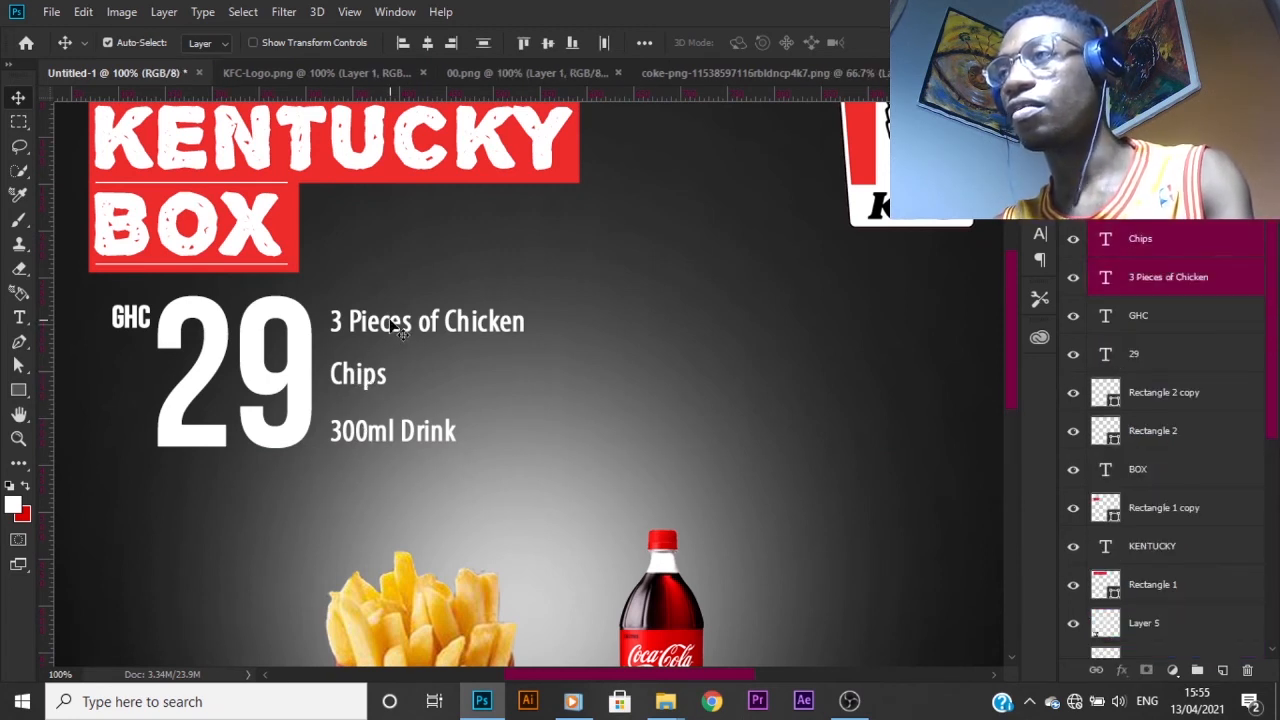
left_click(1096, 670)
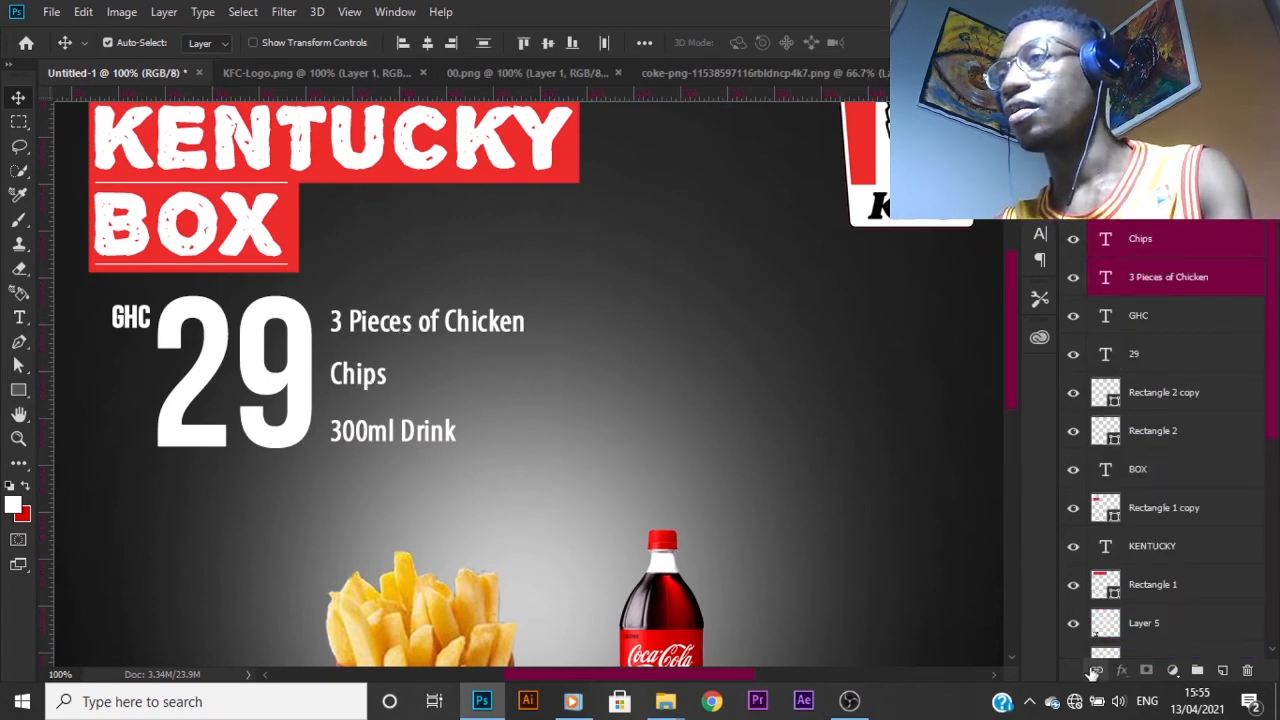
left_click(300, 390)
left_click(135, 320, "shift")
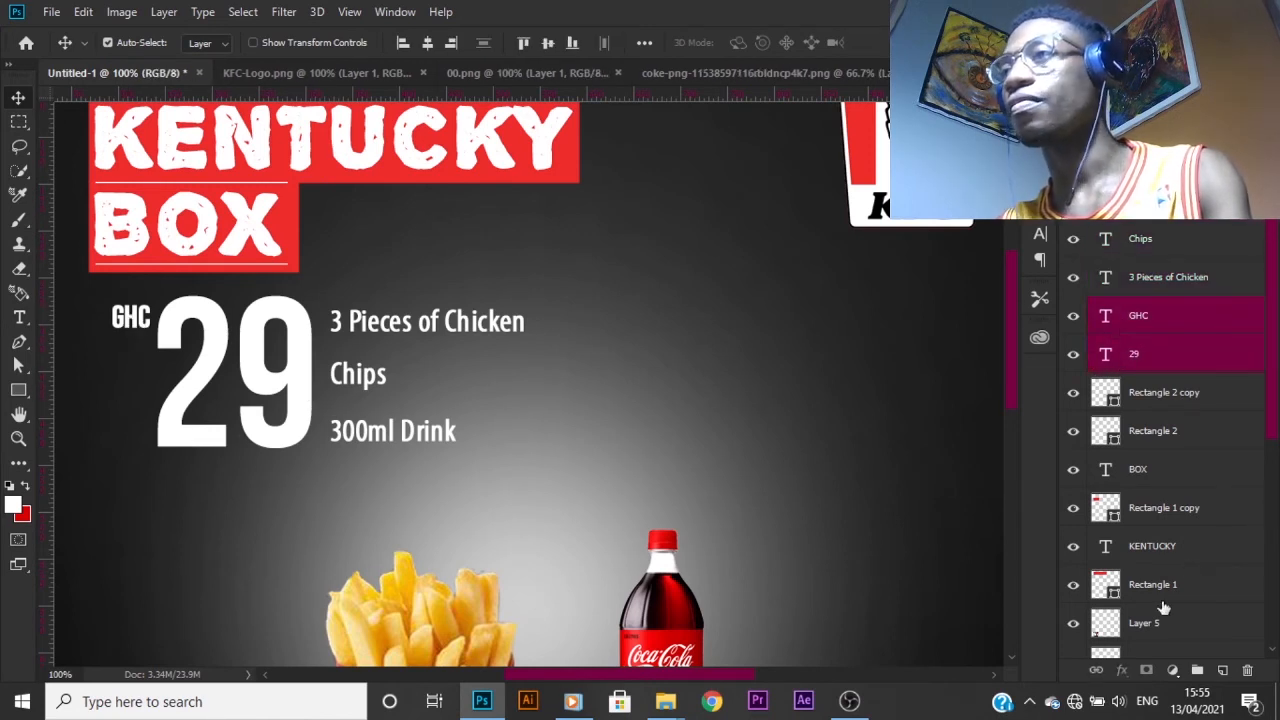
left_click(1096, 671)
left_click(1199, 362)
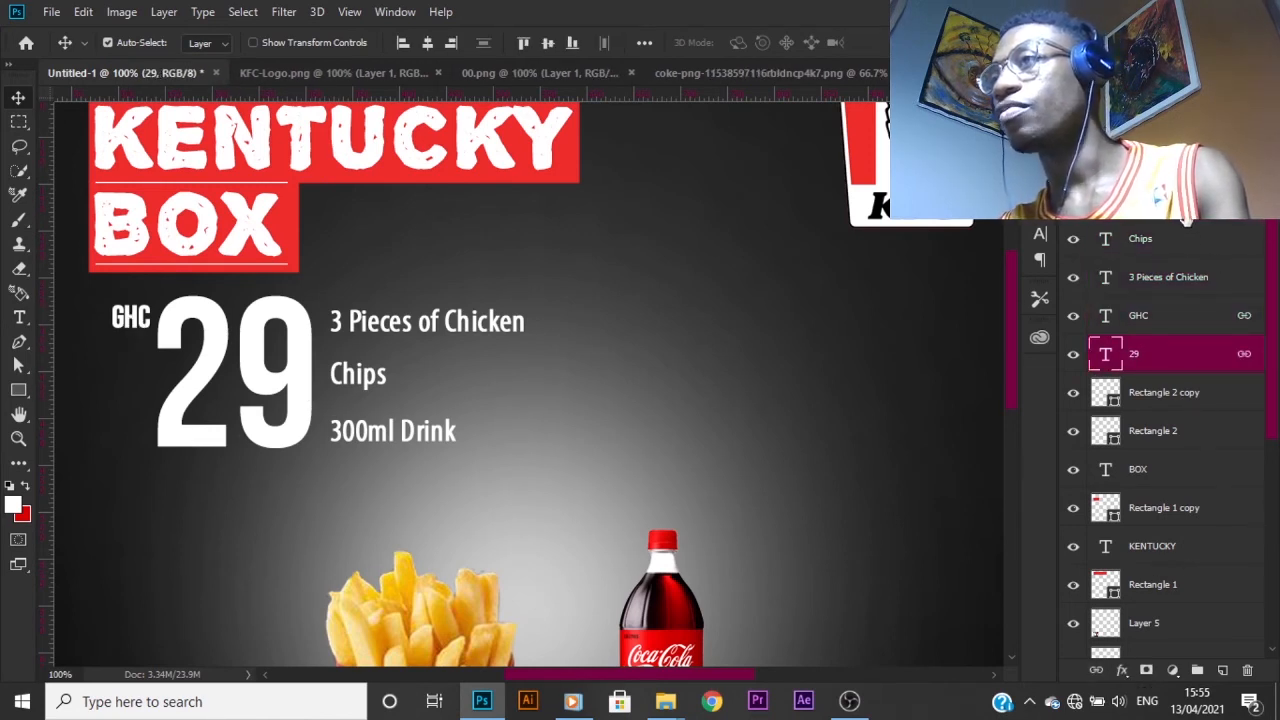
left_click(1190, 204, "shift")
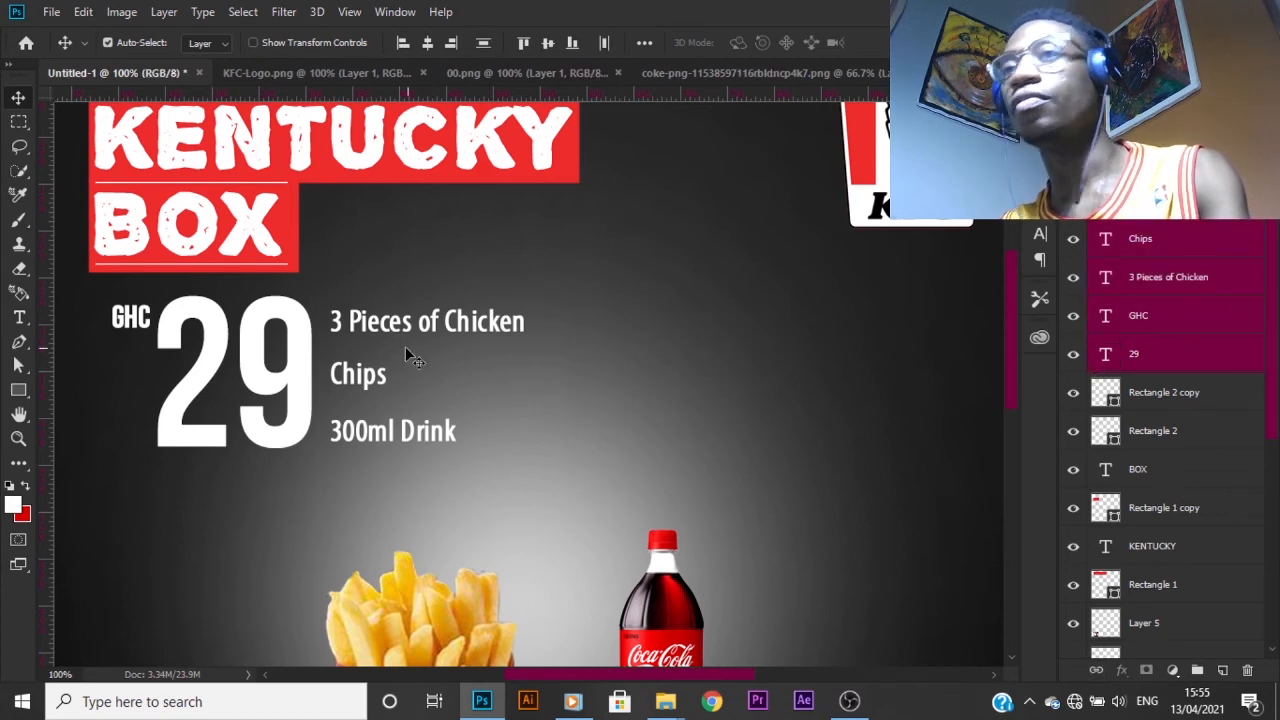
left_click(1094, 671)
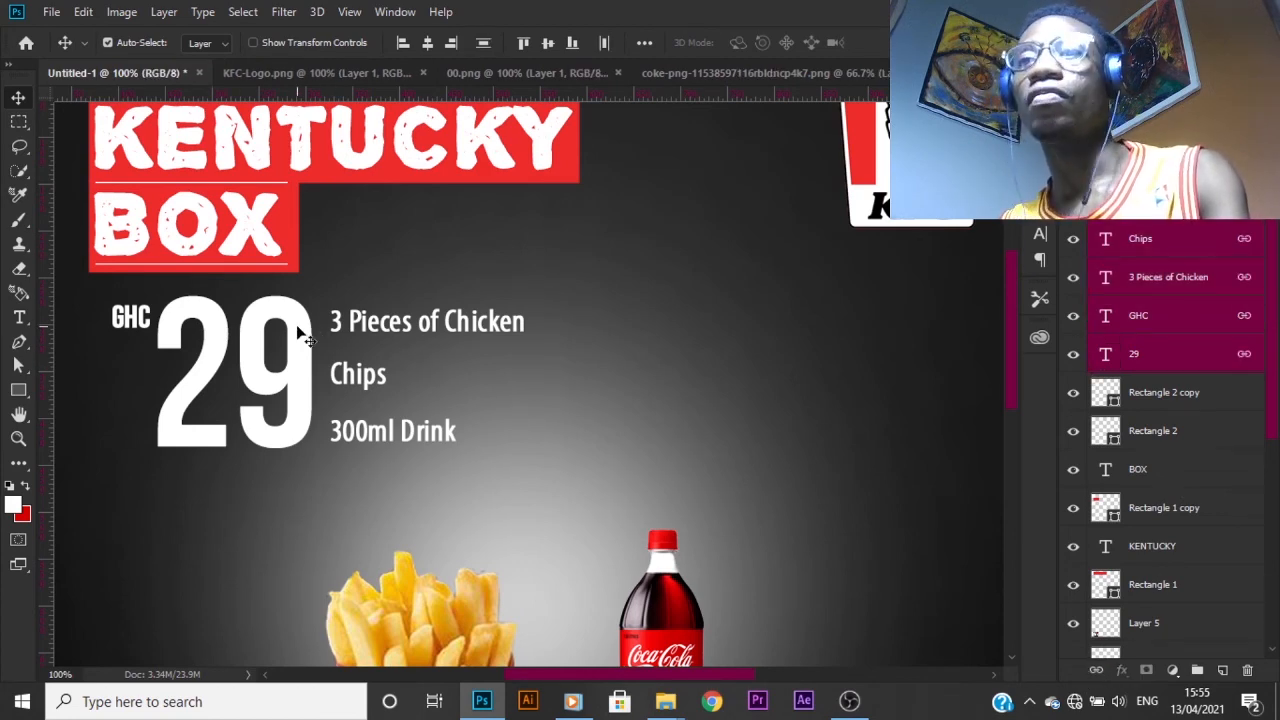
mouse_move(298, 333)
left_mouse_down()
mouse_move(387, 359)
mouse_move(401, 347)
mouse_move(298, 385)
mouse_move(298, 335)
left_mouse_up()
left_click_drag(200, 210, 246, 218)
key("ctrl+z")
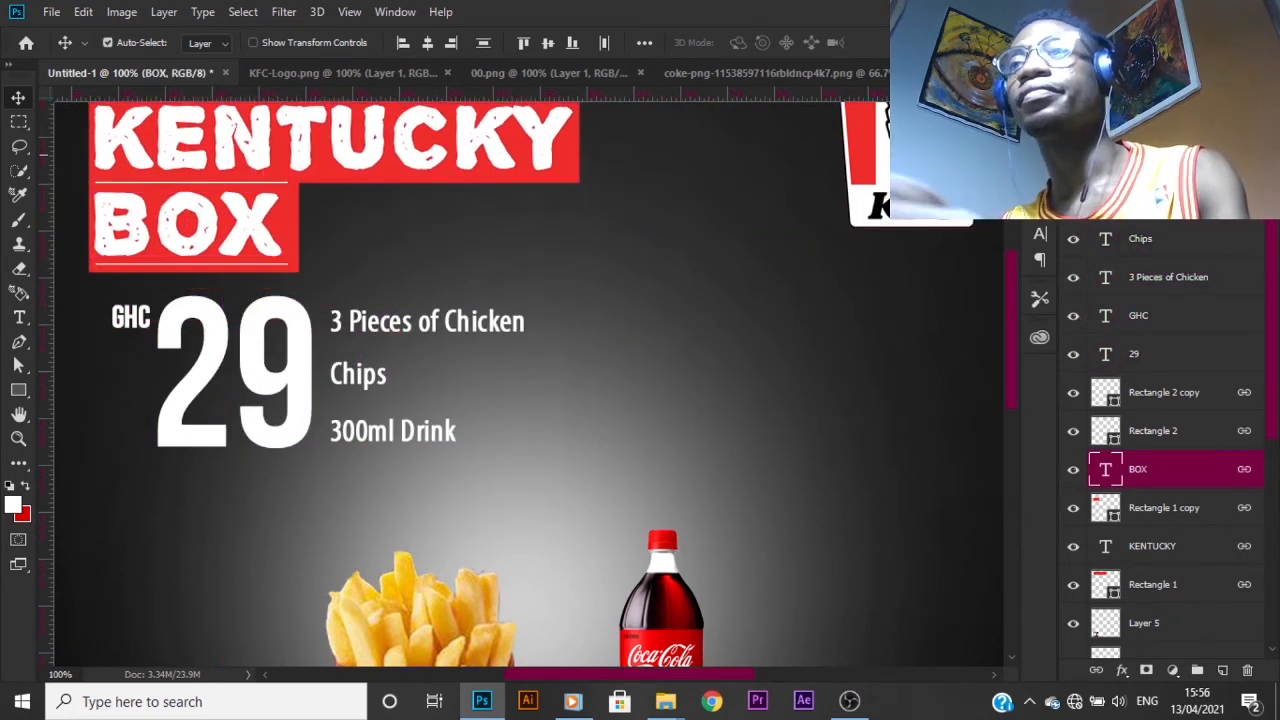
- Unlink the three item lines from the price text and link just those three layers to each other
key("ctrl+minus")
key("ctrl+minus")
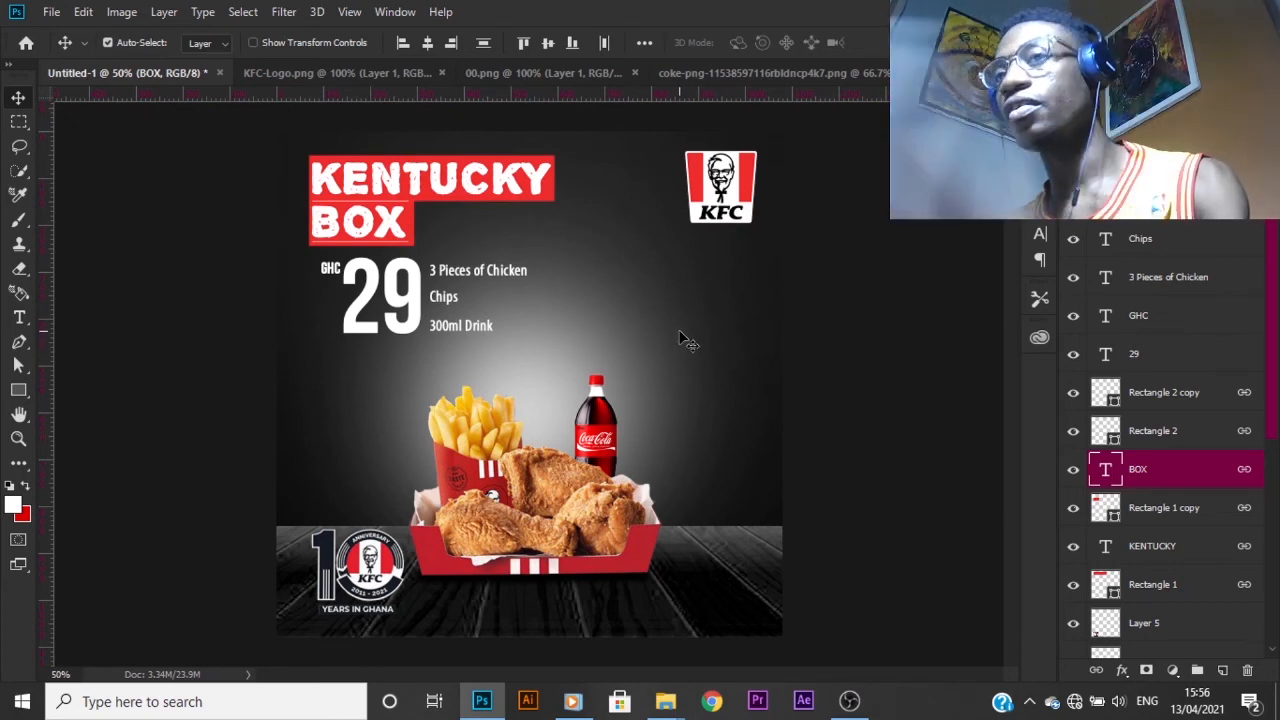
key("ctrl+plus")
key("ctrl+plus")
key("ctrl+plus")
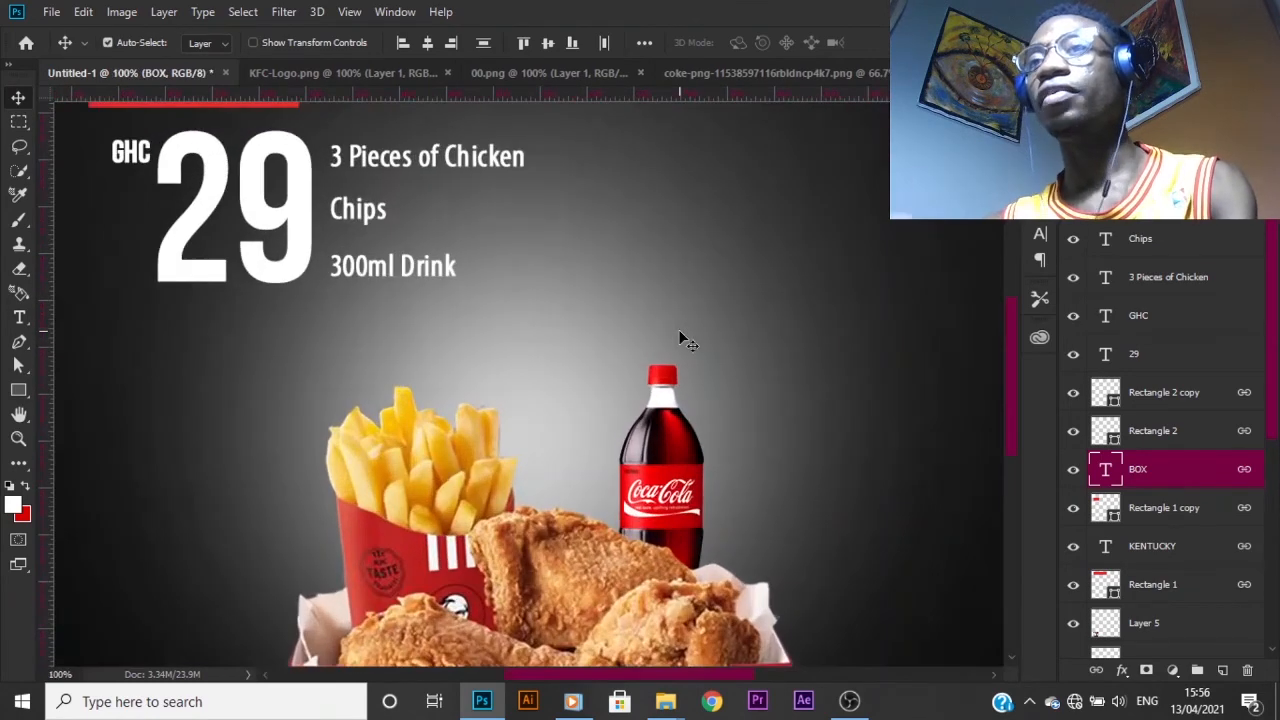
scroll(325, 165, "up", 3)
left_click(418, 358)
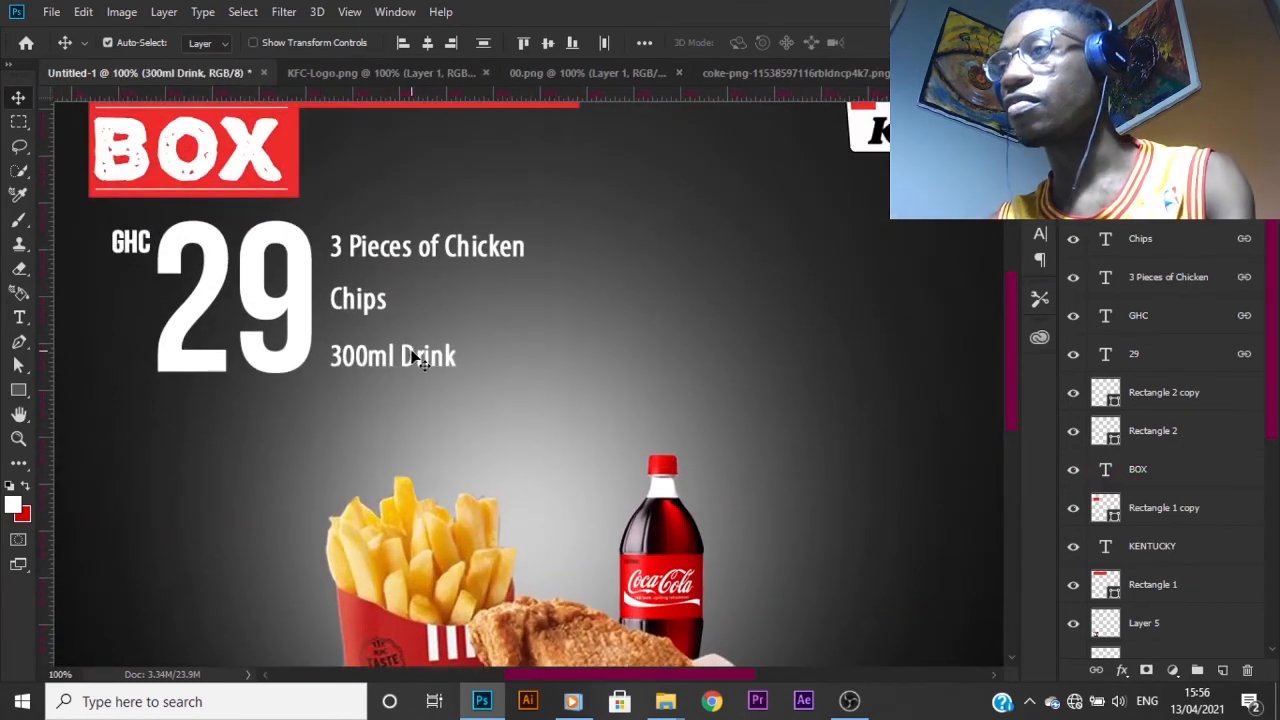
left_click(1193, 247)
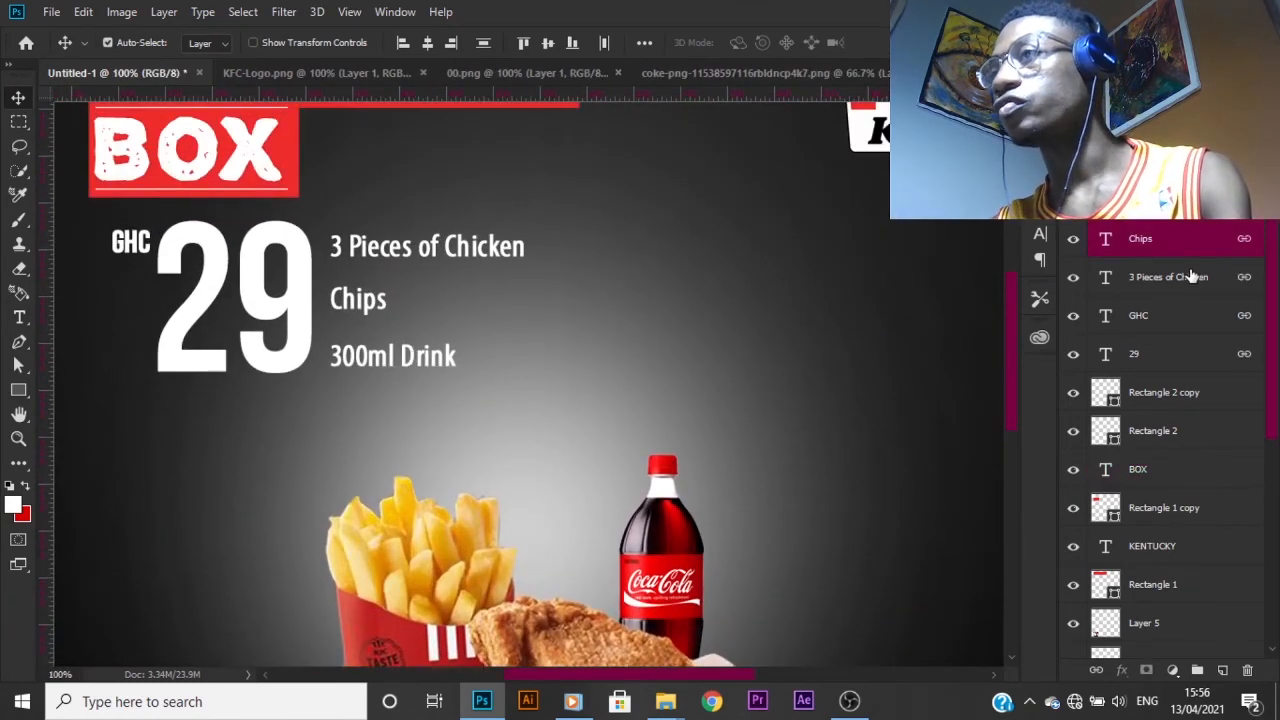
left_click(1192, 278, "shift")
left_click(1096, 671)
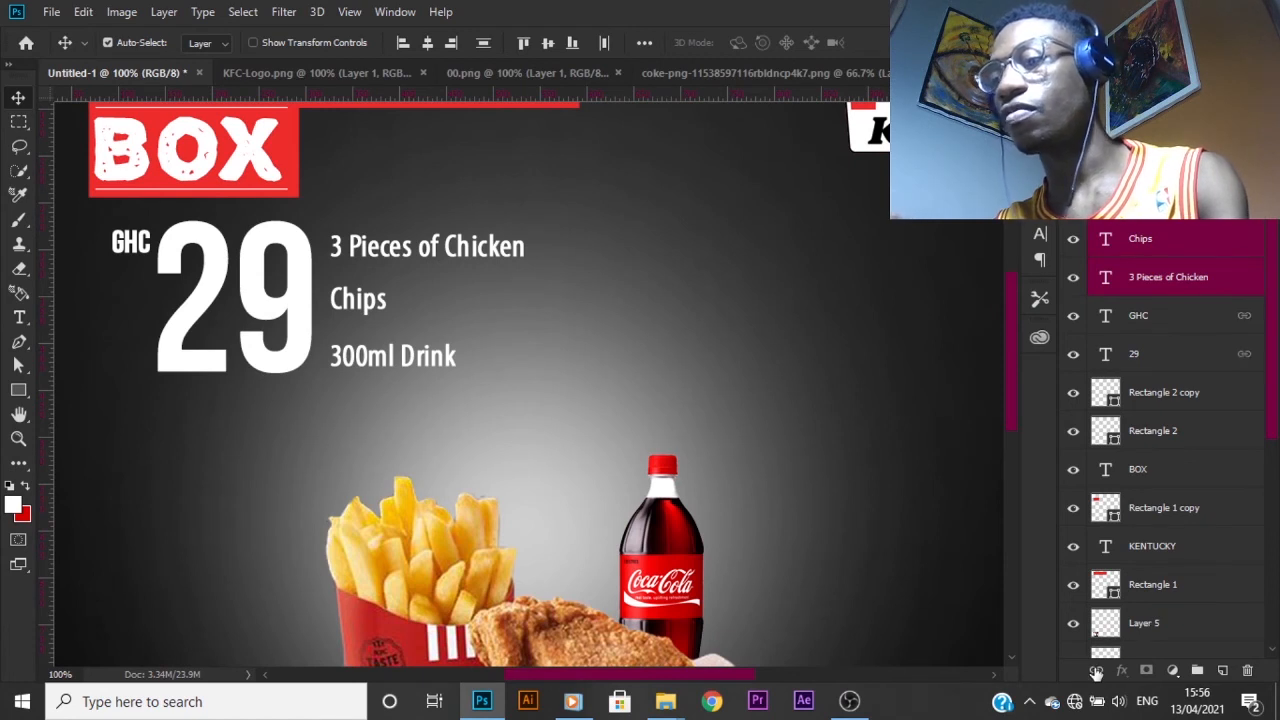
left_click(1096, 671)
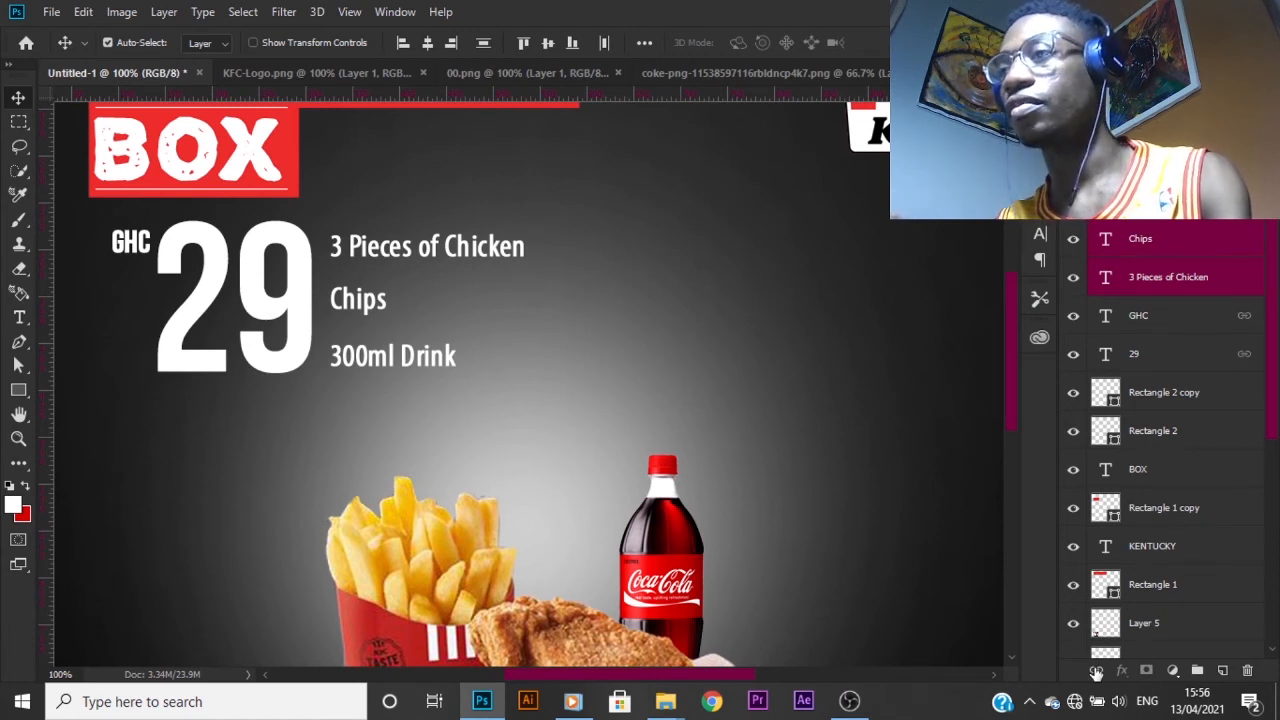
left_click(1096, 671)
- Scale the three linked item lines down to 73.56% and move them close beside the 29, slightly higher
key("ctrl+t")
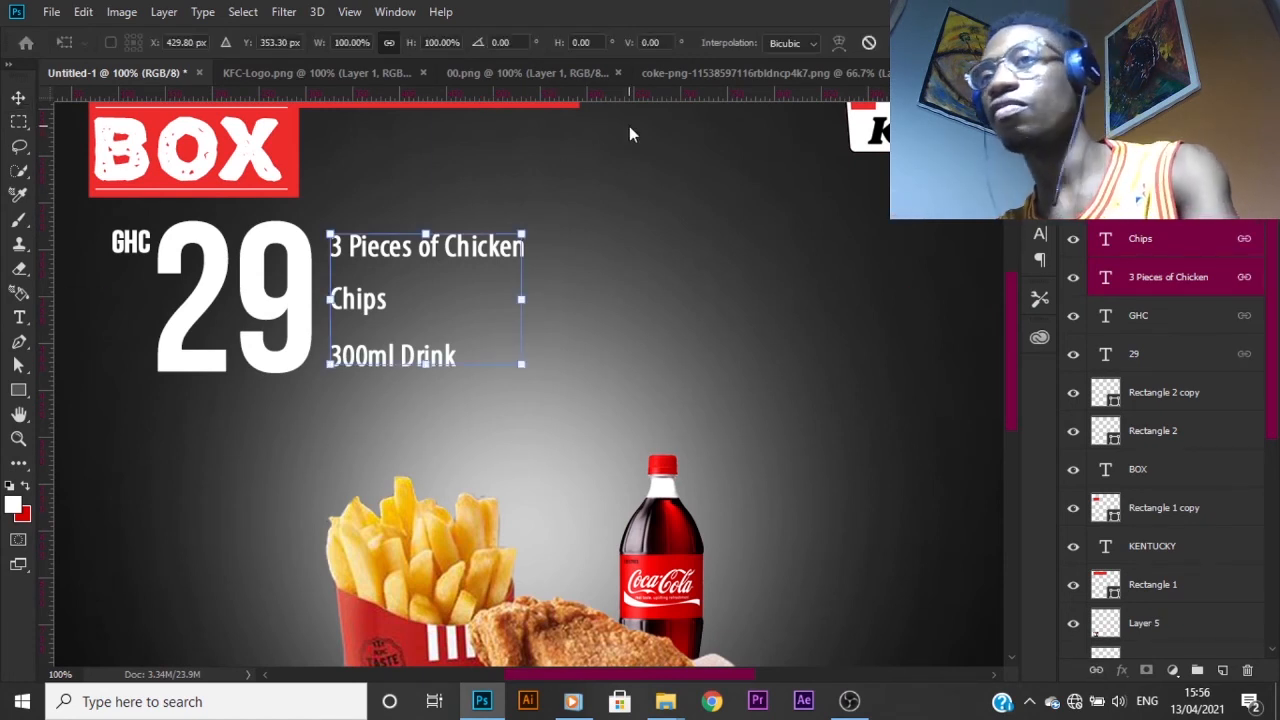
left_click_drag(521, 233, 496, 251)
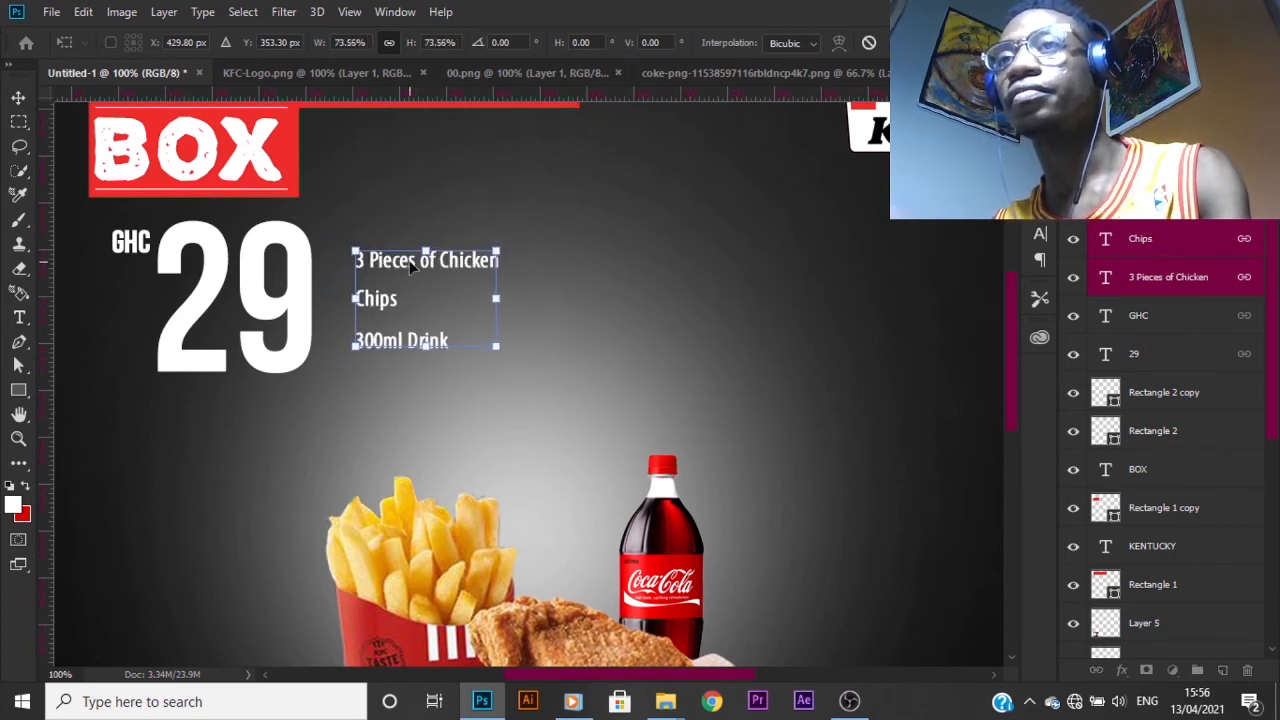
key("Return")
left_click_drag(384, 259, 355, 262)
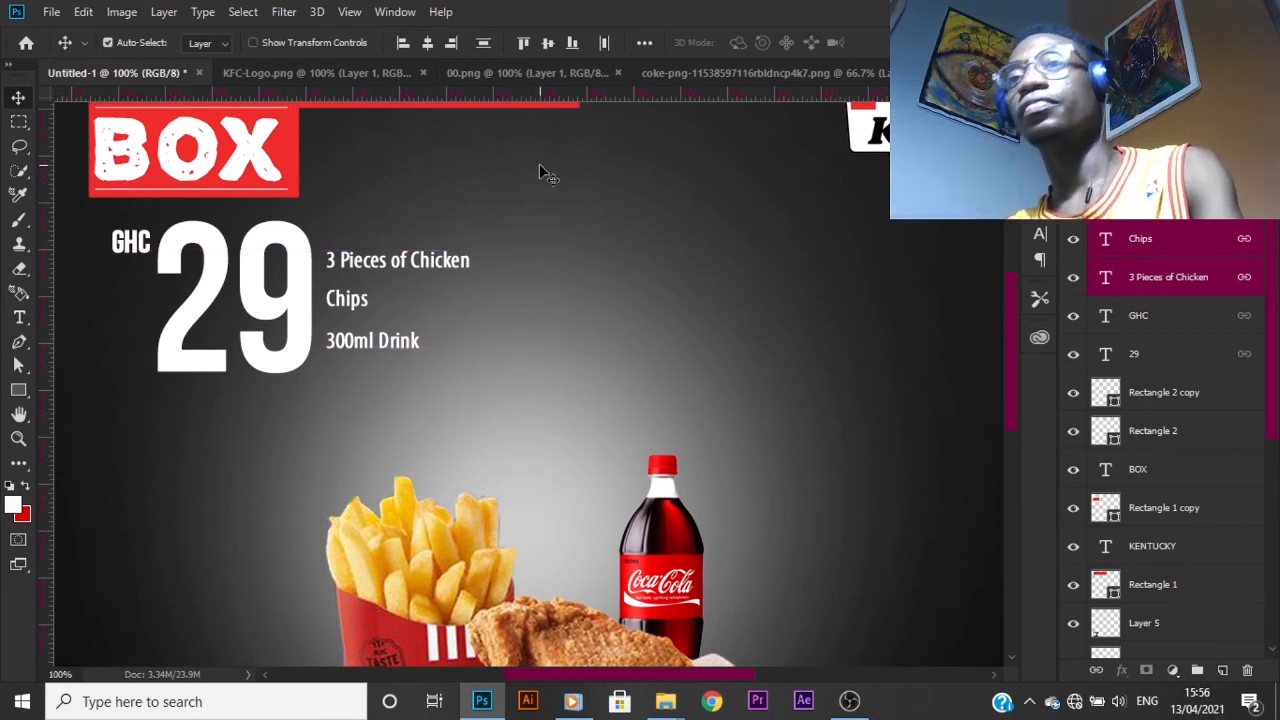
key("Up")
key("Up")
key("Up")
key("Up")
key("Up")
key("Up")
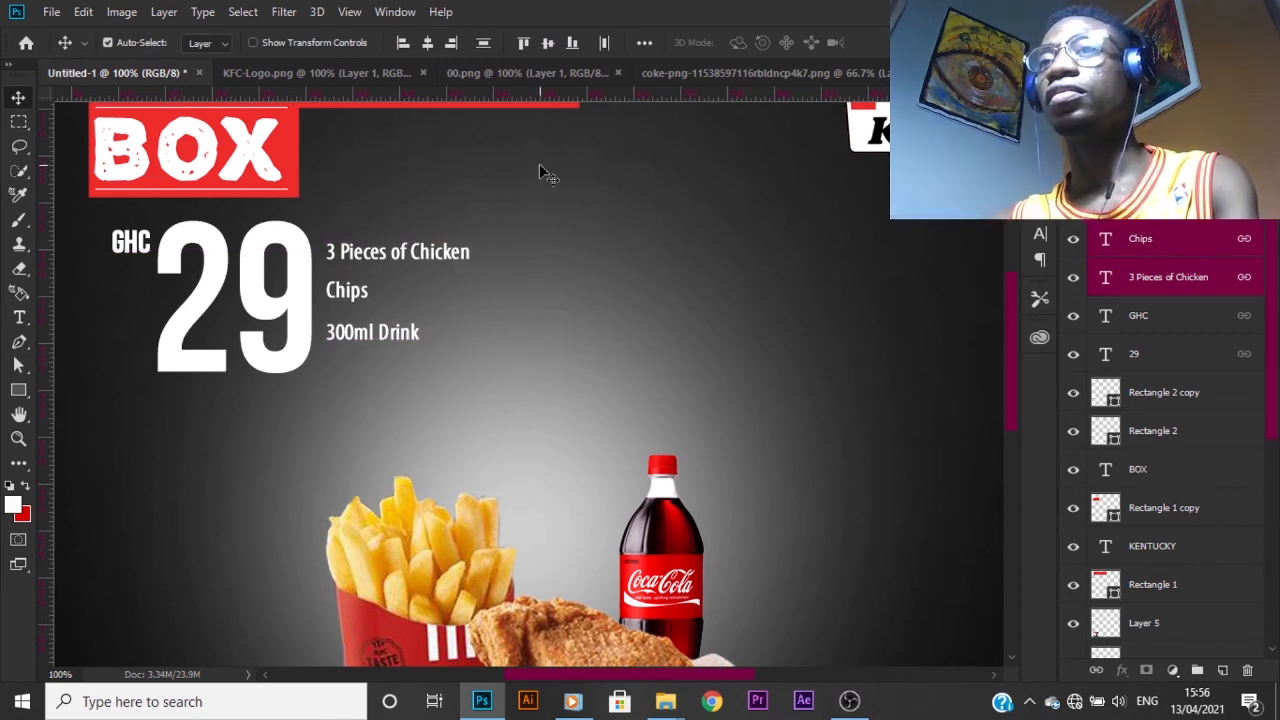
key("ctrl+minus")
key("ctrl+minus")
key("ctrl+minus")
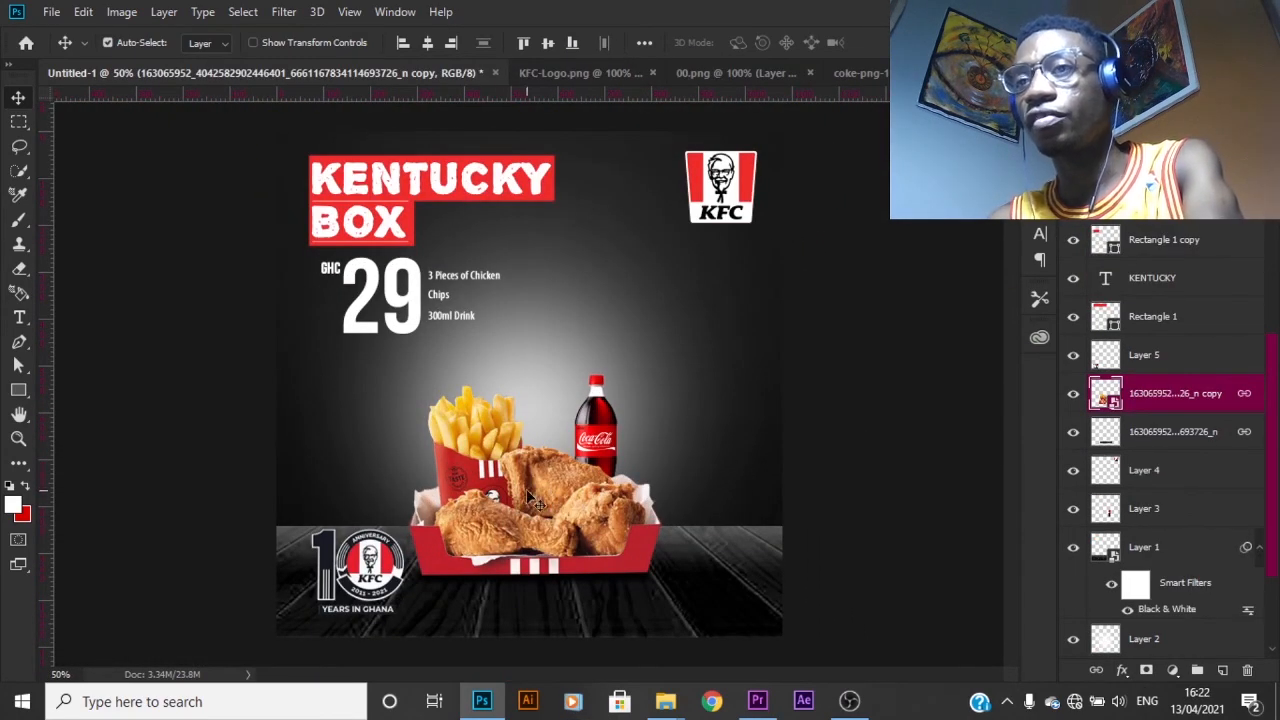
key("ctrl+t")
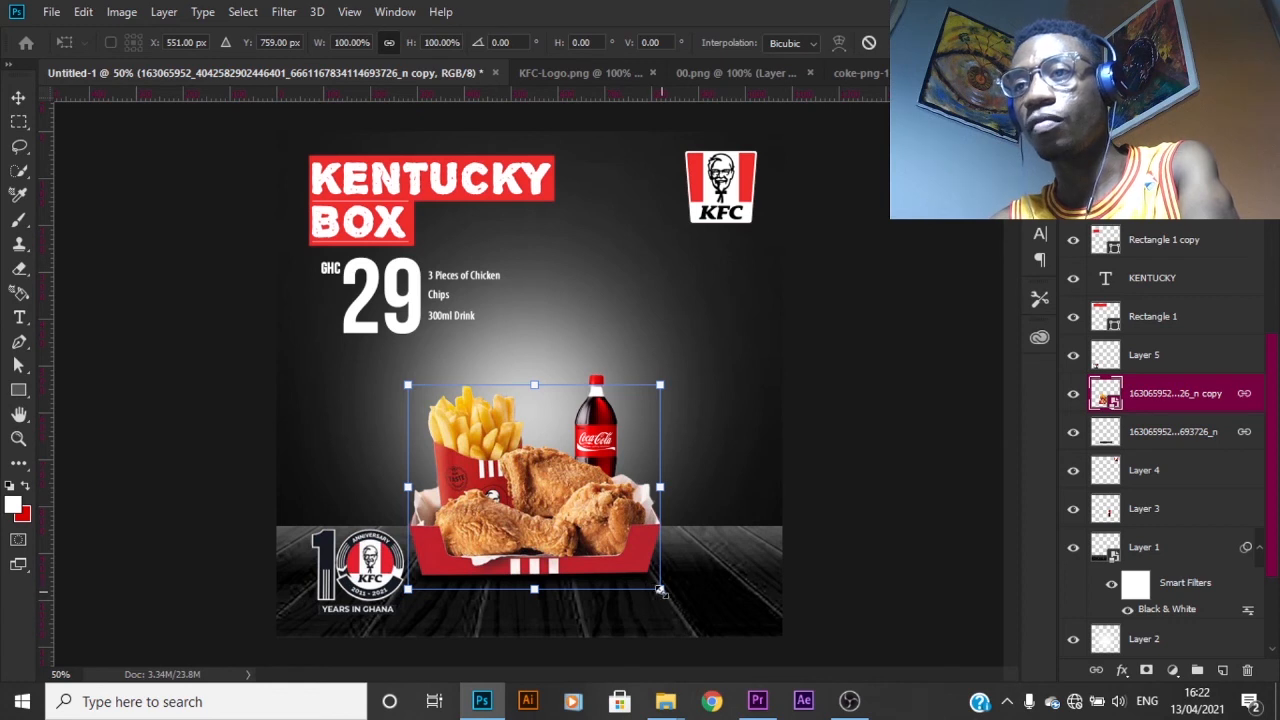
left_click_drag(656, 589, 709, 595)
key("ctrl+z")
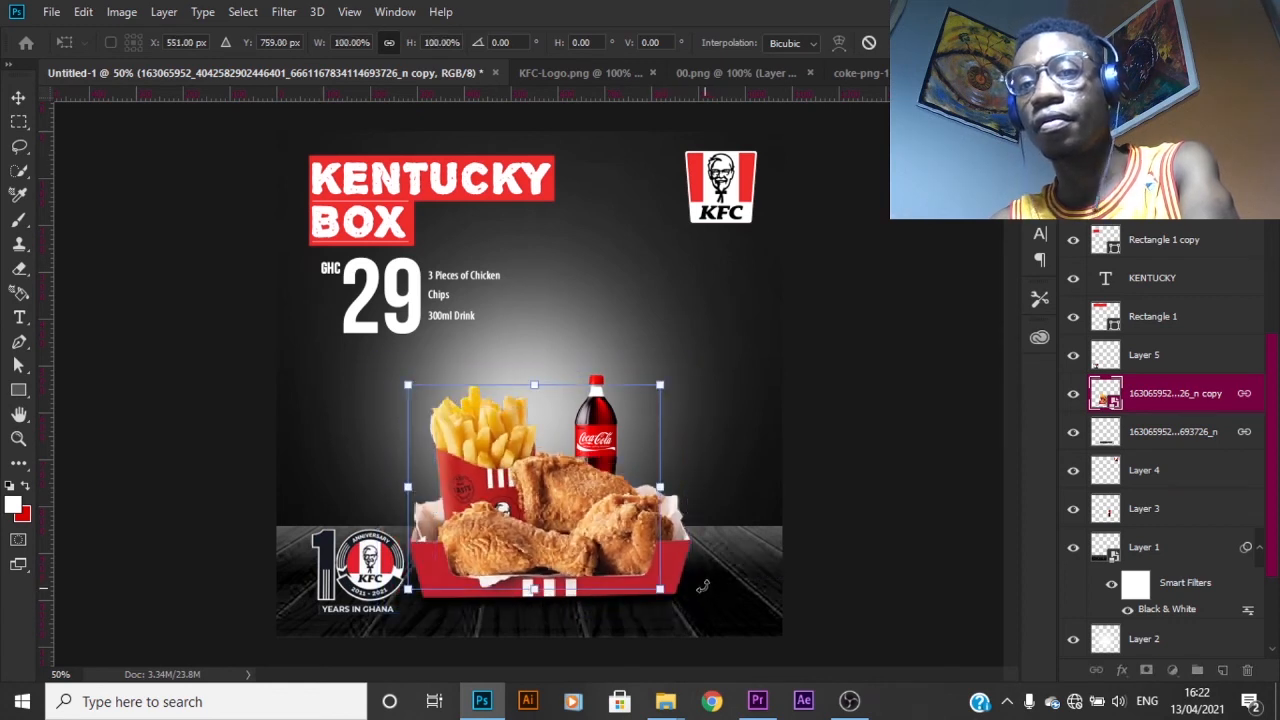
key("Return")
- Link the Coca-Cola bottle layer to the linked meal box layers so they move and scale together
left_click(600, 422)
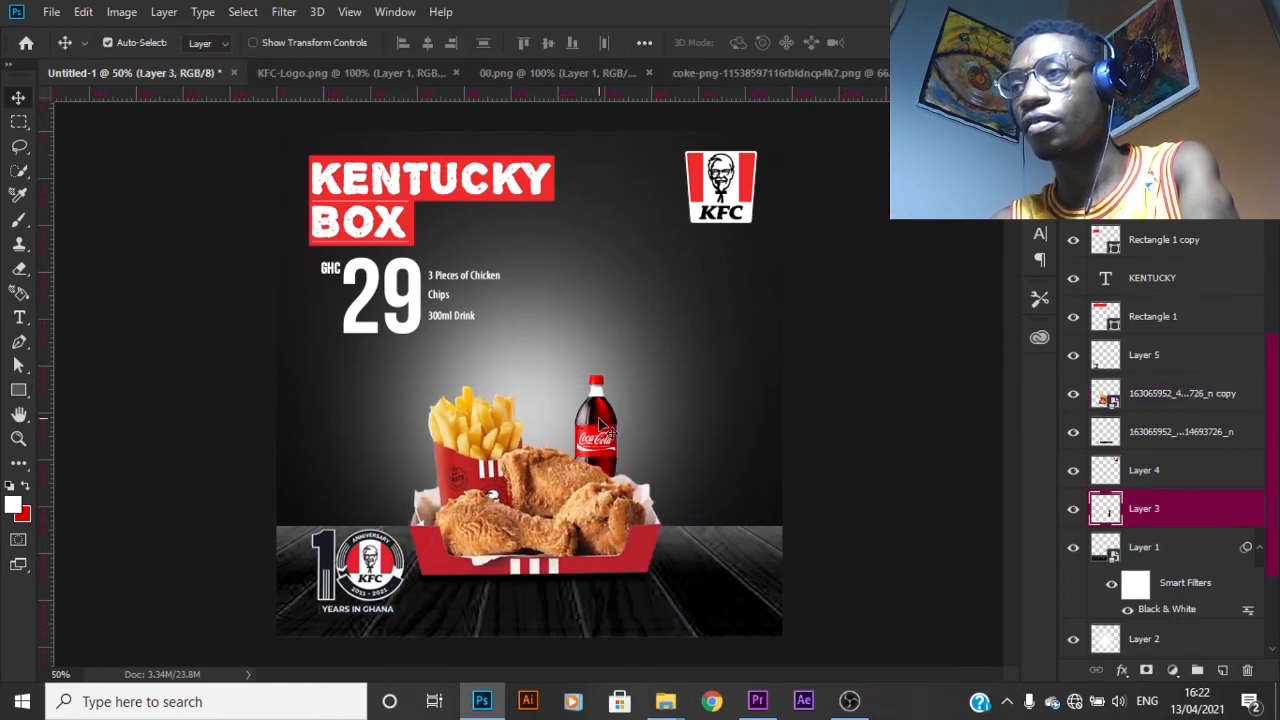
left_click(520, 500, "shift")
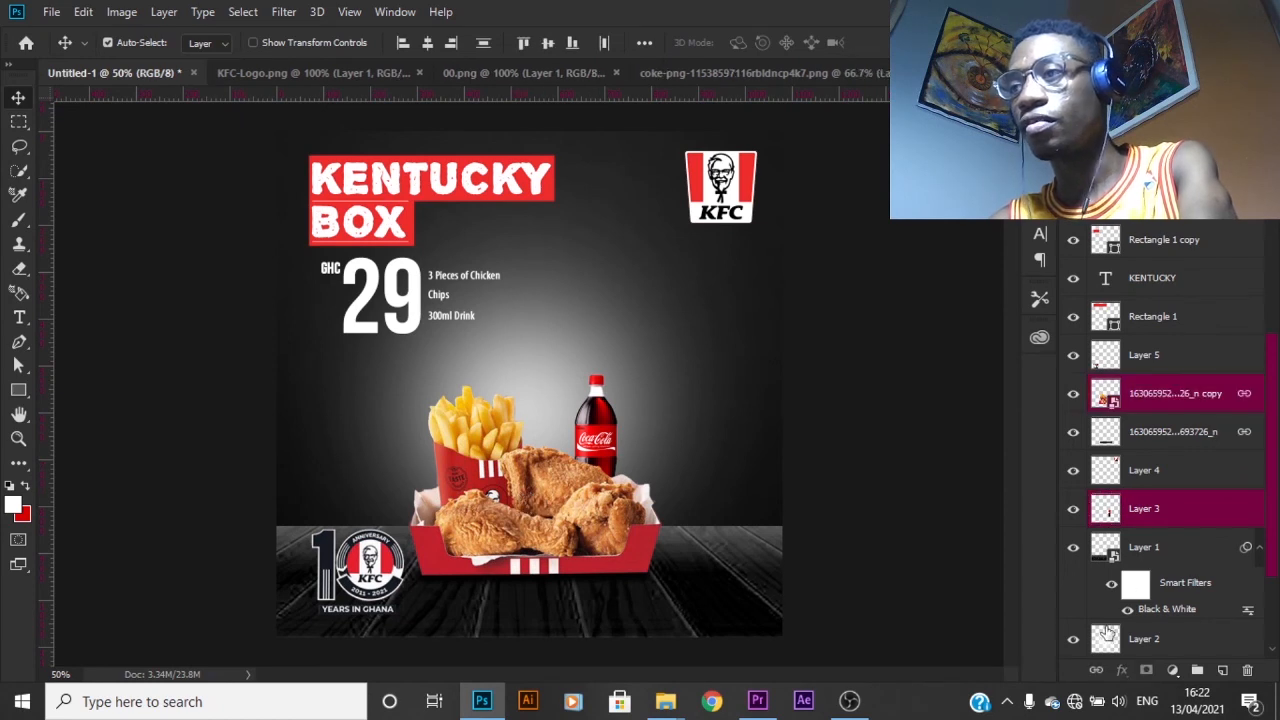
left_click(1096, 672)
left_click_drag(510, 491, 537, 458)
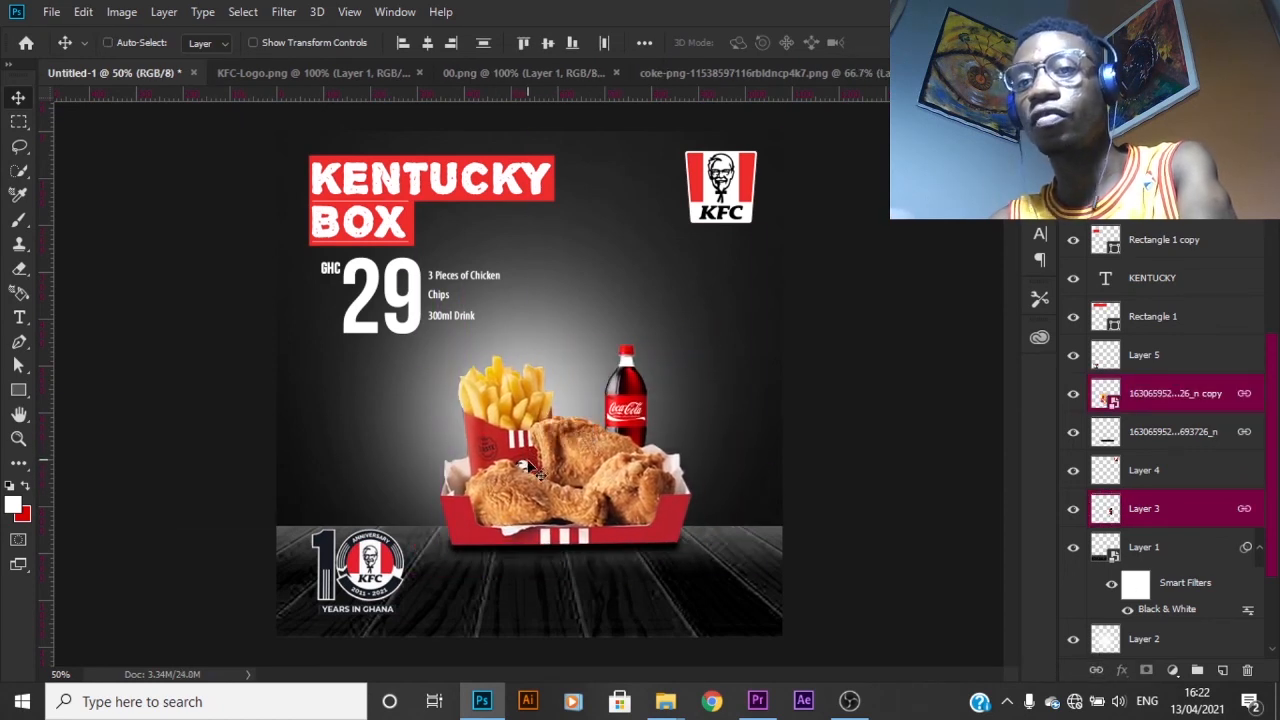
key("ctrl+z")
- Enlarge the linked meal box and Coca-Cola bottle and reposition them beside the anniversary logo, just below the item list
key("ctrl+t")
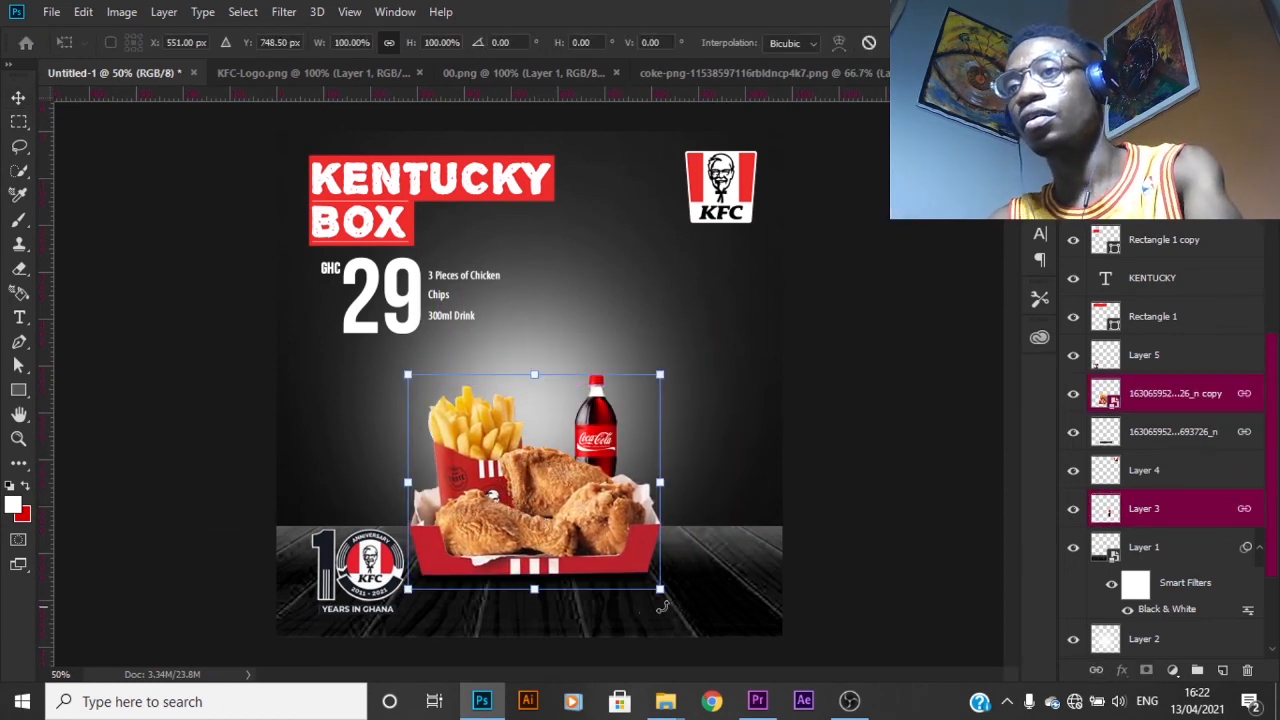
left_click_drag(662, 595, 697, 621)
key("Return")
left_click_drag(555, 530, 580, 490)
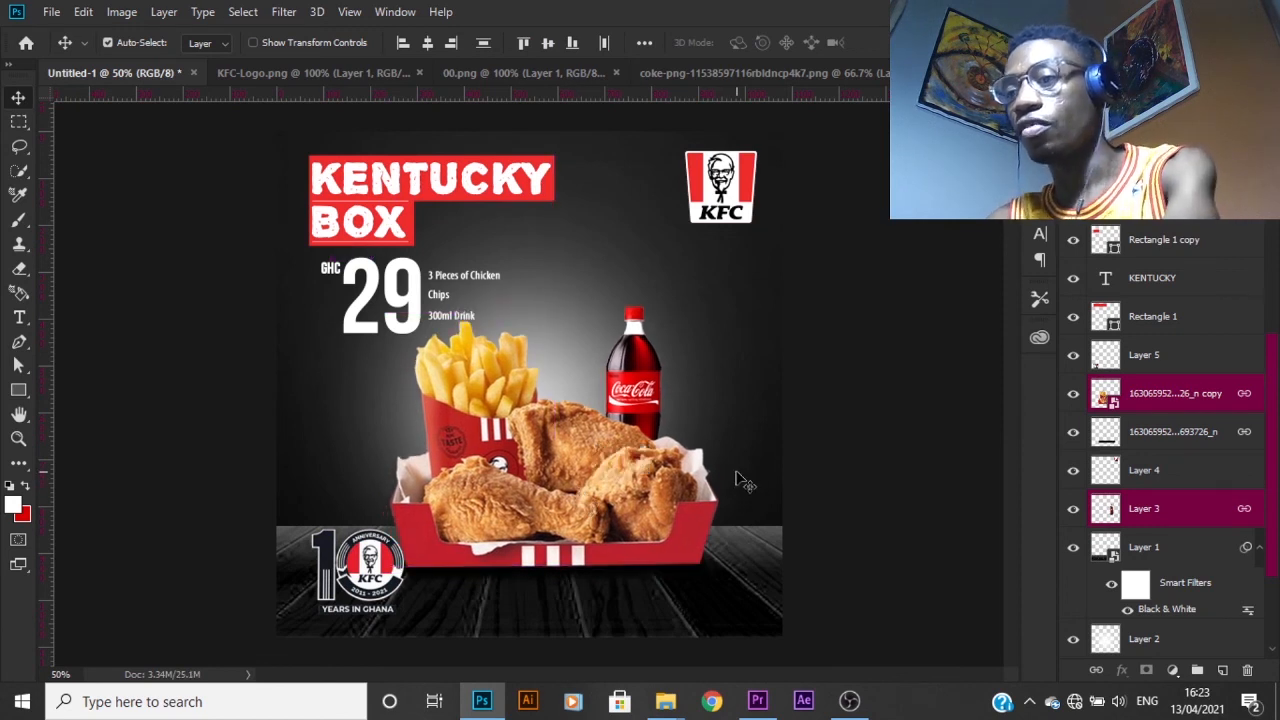
key("Left")
key("Left")
key("Left")
key("Left")
key("Down")
key("Down")
key("Down")
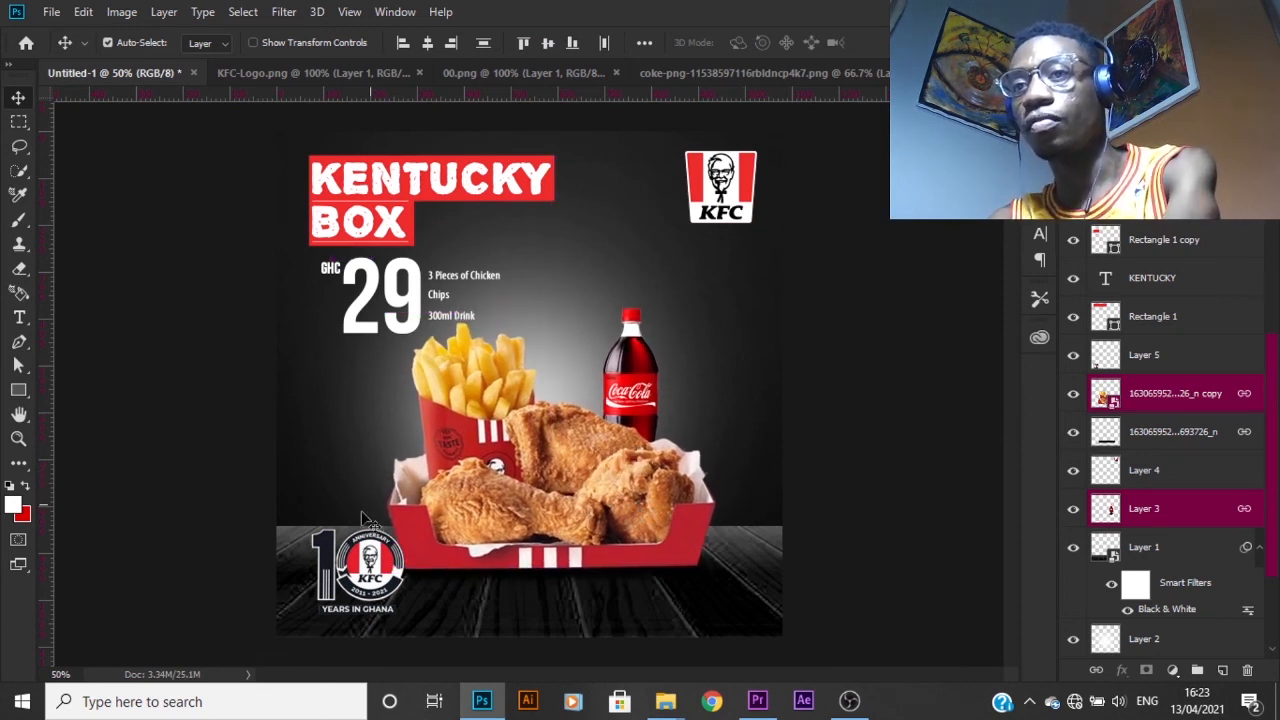
- Move the 10 Years in Ghana anniversary logo slightly down and left, clear of the meal box
left_click(360, 568)
key("shift+Down")
key("shift+Down")
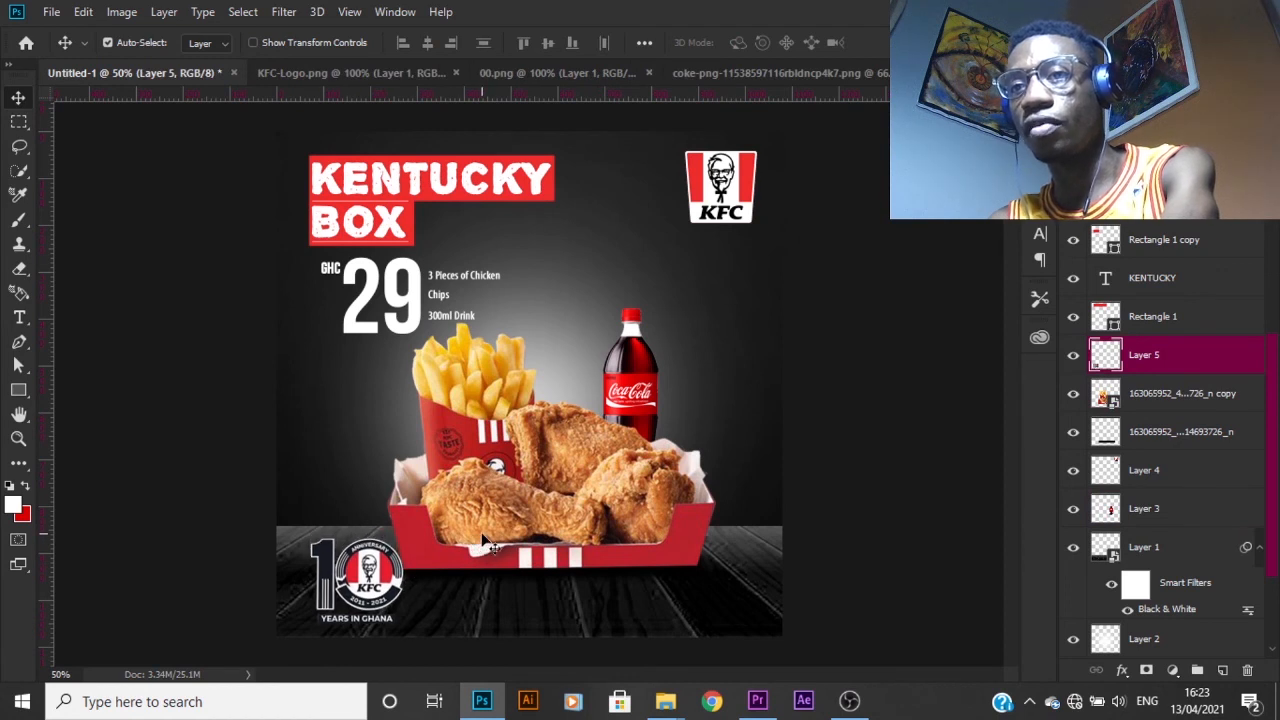
key("shift+Left")
key("Left")
key("Left")
key("Left")
key("Left")
key("Left")
key("Left")
key("Left")
key("Left")
key("Left")
key("Left")
key("Left")
key("Left")
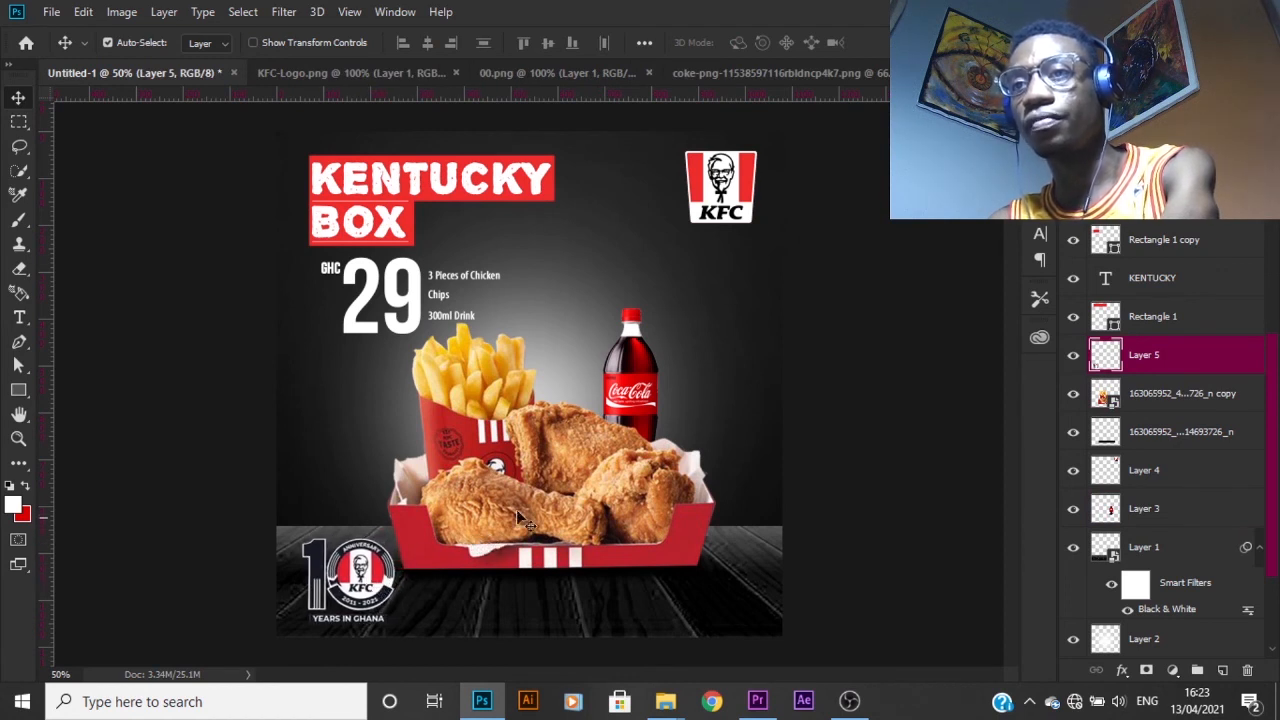
key("Left")
key("Left")
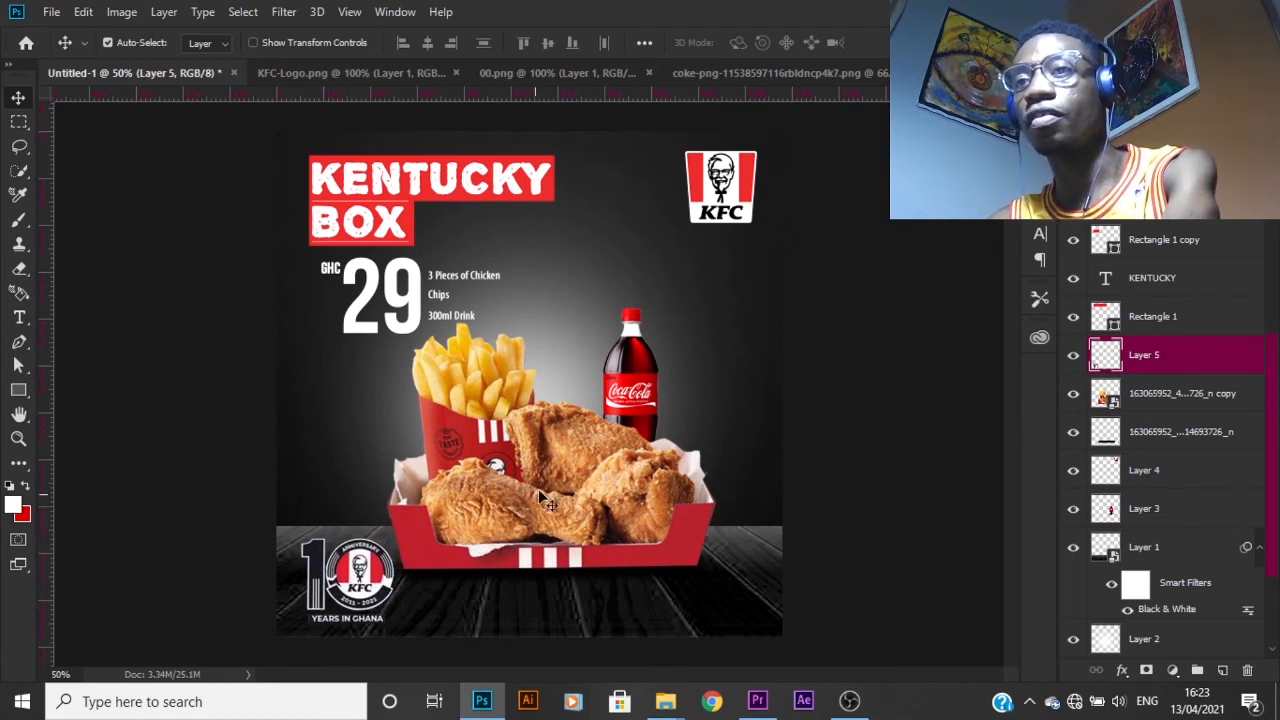
- Nudge the linked meal box and drink images slightly right and down
left_click(545, 493)
key("Right")
key("Right")
key("Right")
key("Down")
key("Down")
key("Down")
key("Down")
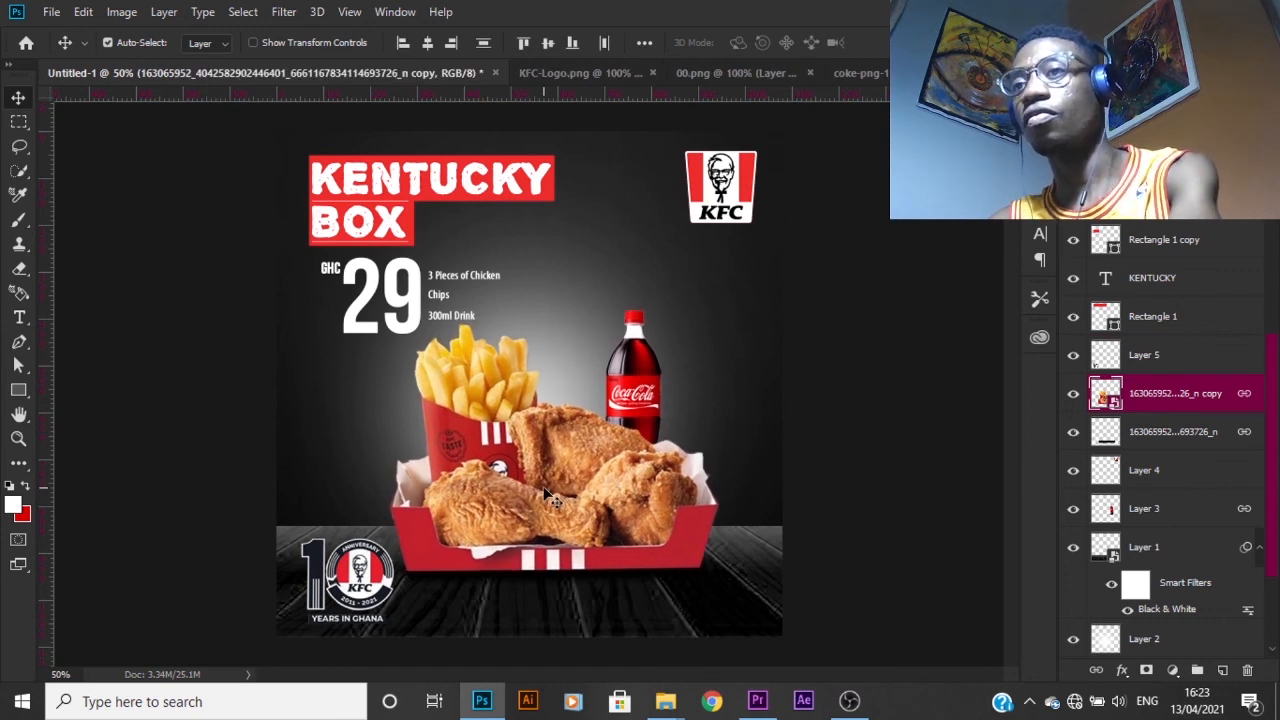
- Scale the linked meal box and drink images to 101.50% and shift them slightly left
key("ctrl+t")
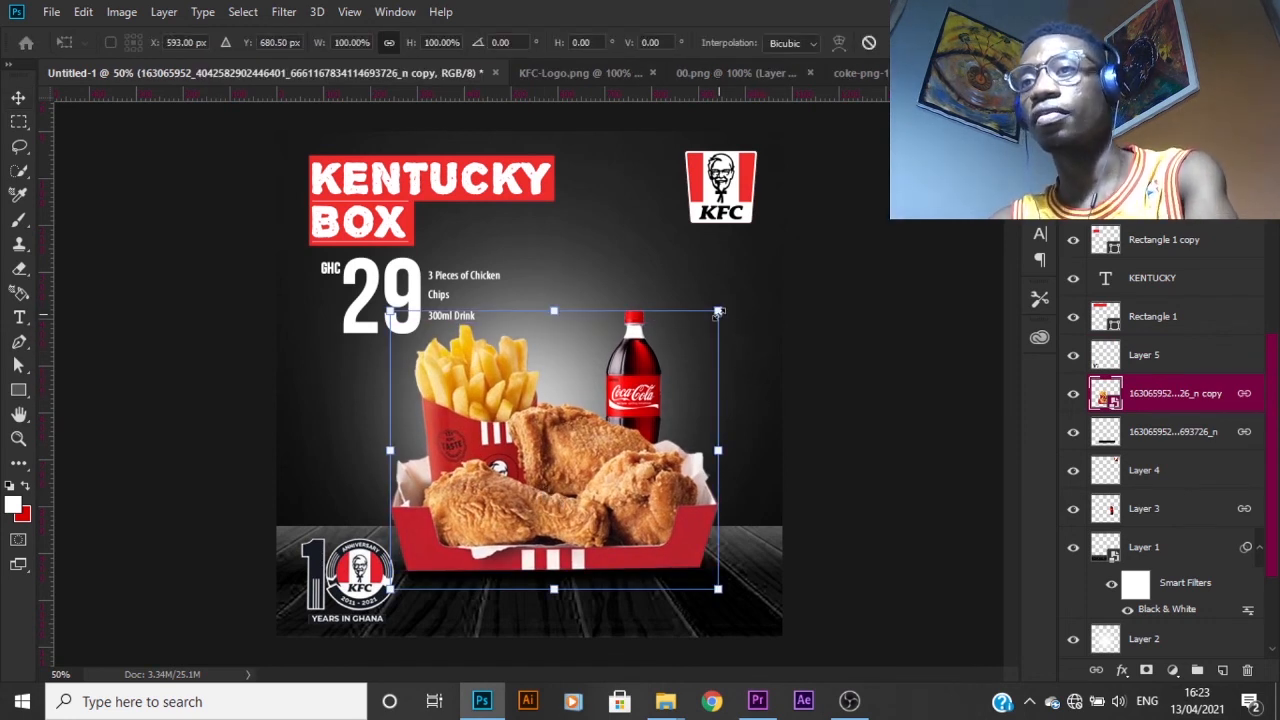
left_click_drag(719, 312, 719, 311)
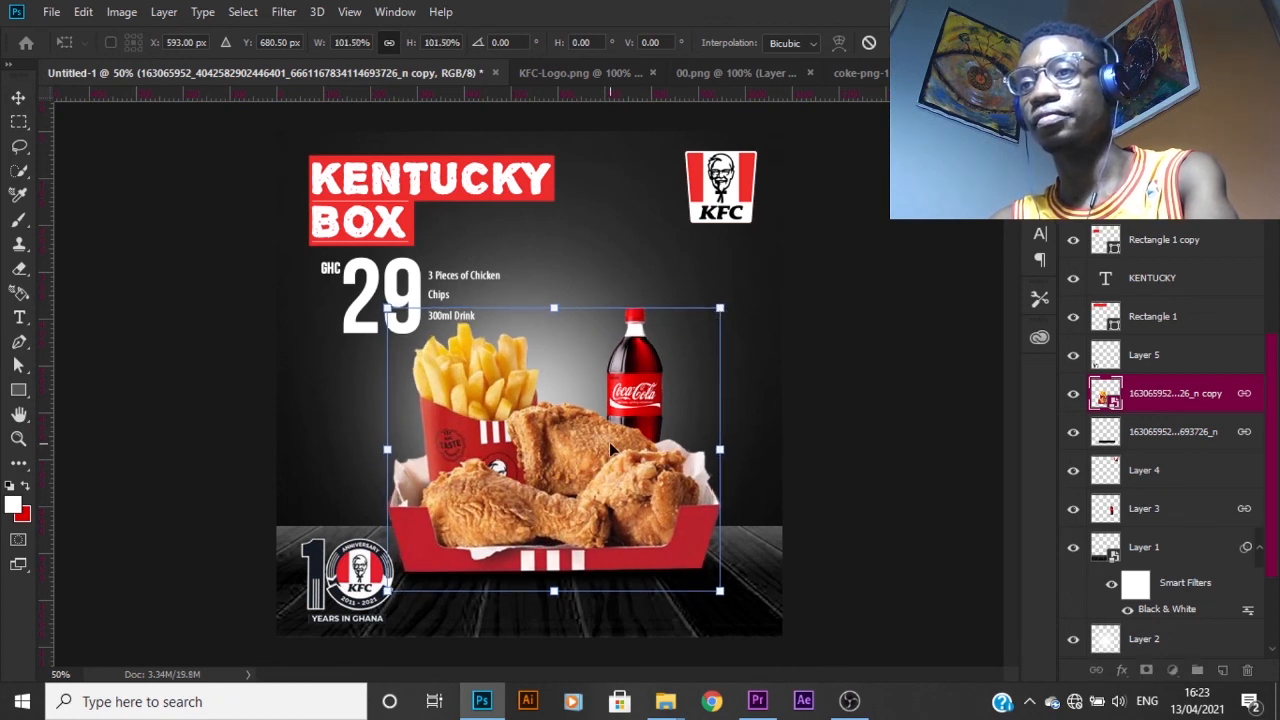
key("Return")
key("Left")
key("Left")
key("Left")
key("Left")
key("Left")
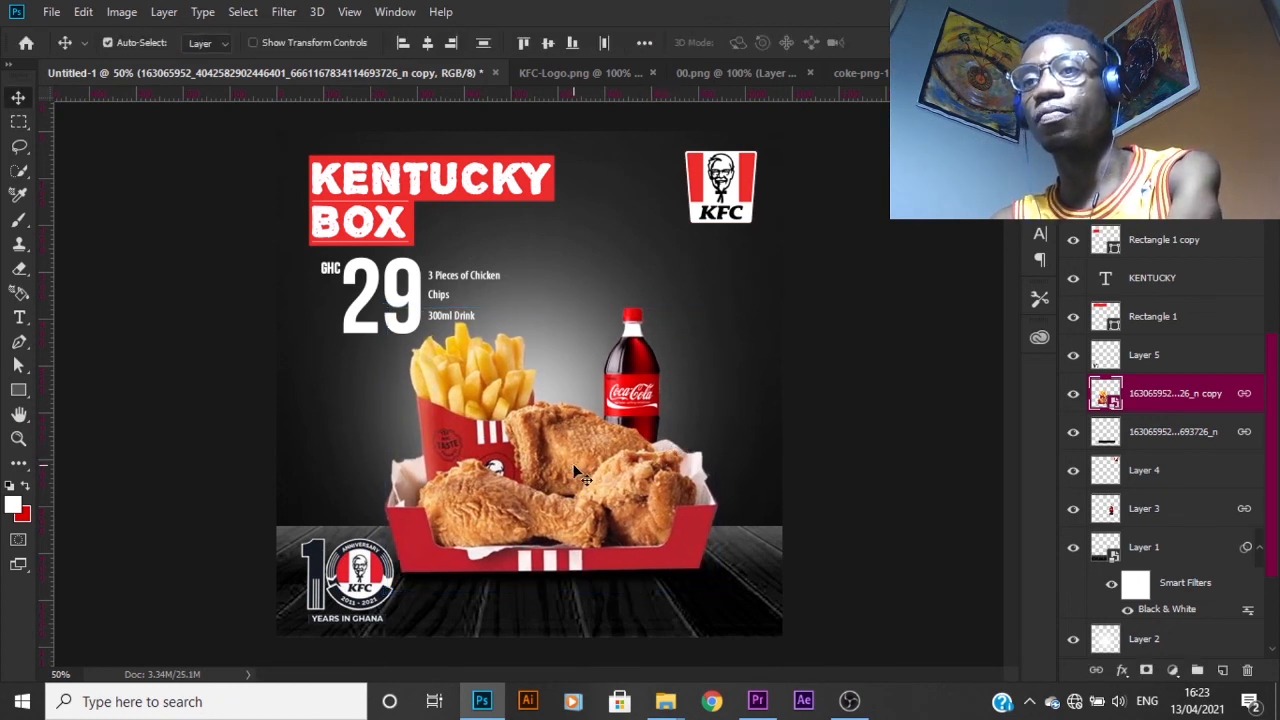
- Nudge the anniversary logo a touch further left
left_click(354, 588)
key("Left")
key("Left")
- Try the linked meal box and drink images slightly further left, and shift them back
left_click(455, 553)
key("Left")
key("Left")
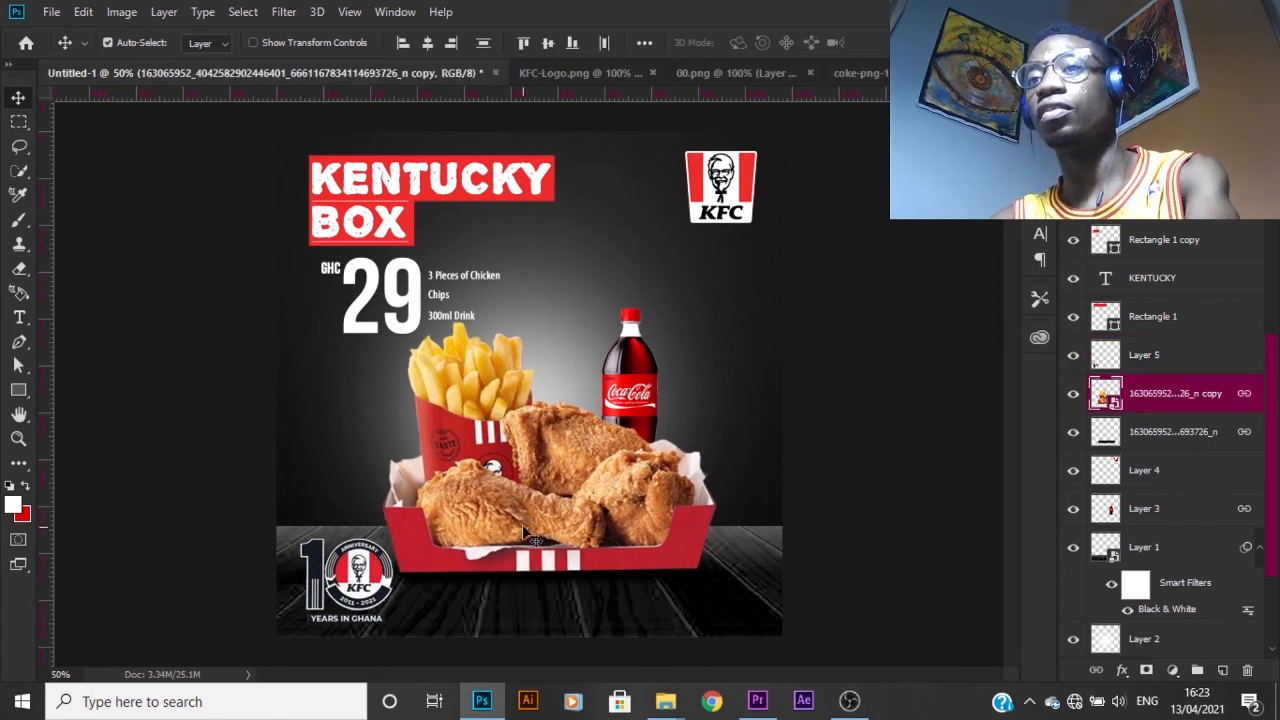
key("Right")
key("Right")
- Move the anniversary logo further left to widen its gap from the meal box
left_click(378, 590)
key("Left")
key("Left")
key("Left")
key("Left")
key("Left")
key("Left")
key("Left")
key("Left")
key("Left")
key("Left")
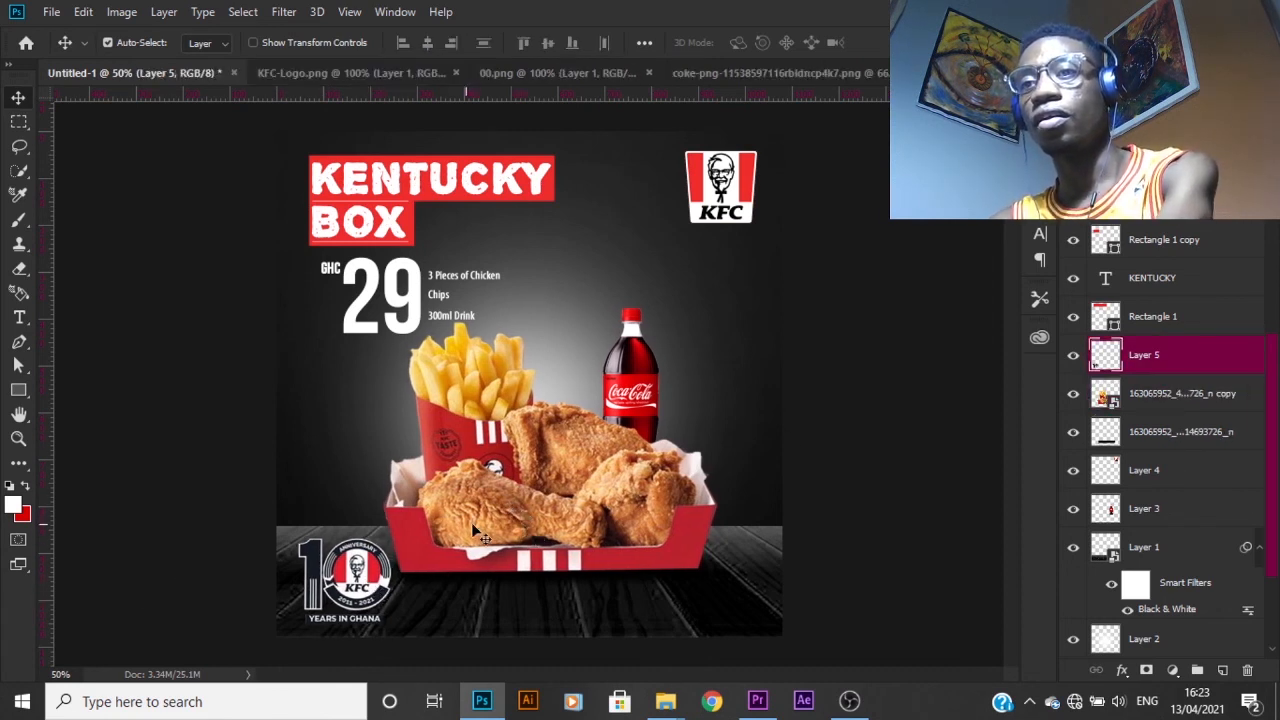
- Nudge the linked meal box and drink images slightly left toward the anniversary logo
left_click(541, 485)
key("Left")
key("Left")
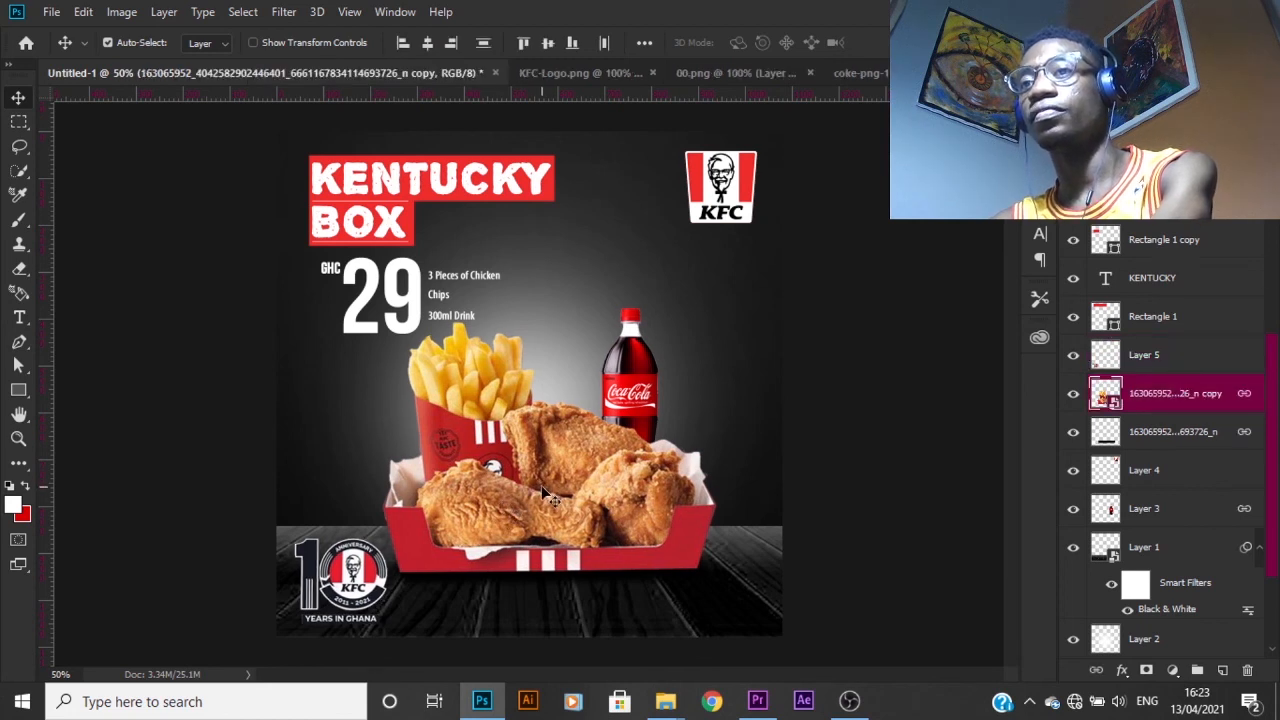